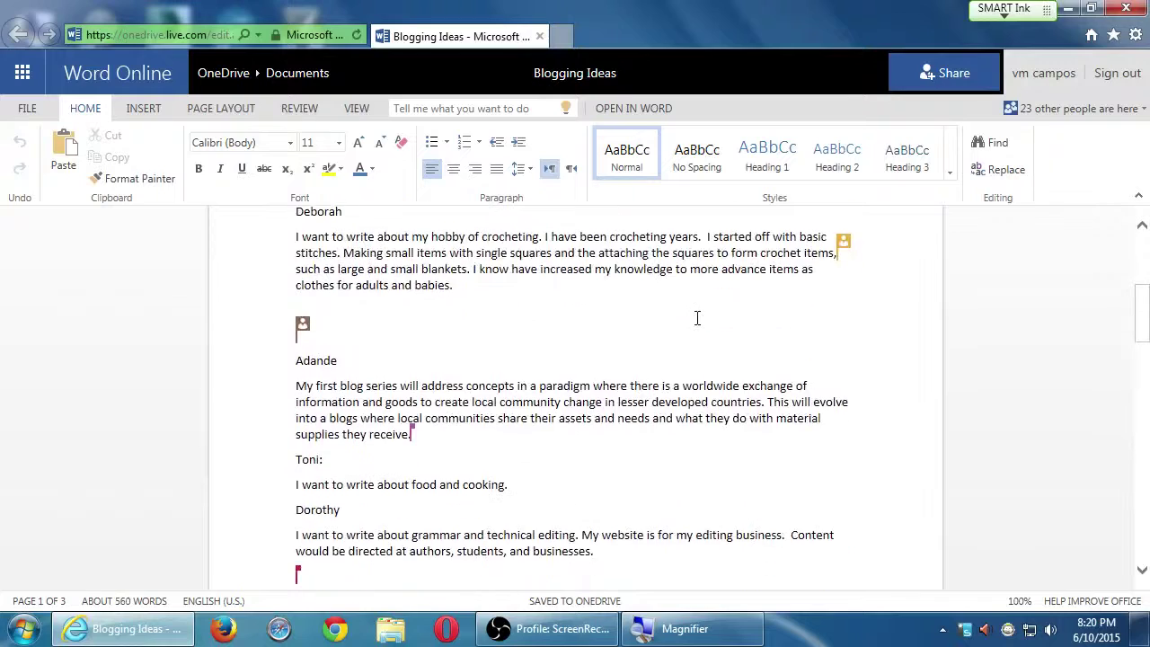
Scroll back up to the top of the Blogging Ideas document with the instructions and first entries.
scroll(701, 323, "up", 2)
scroll(702, 329, "up", 5)
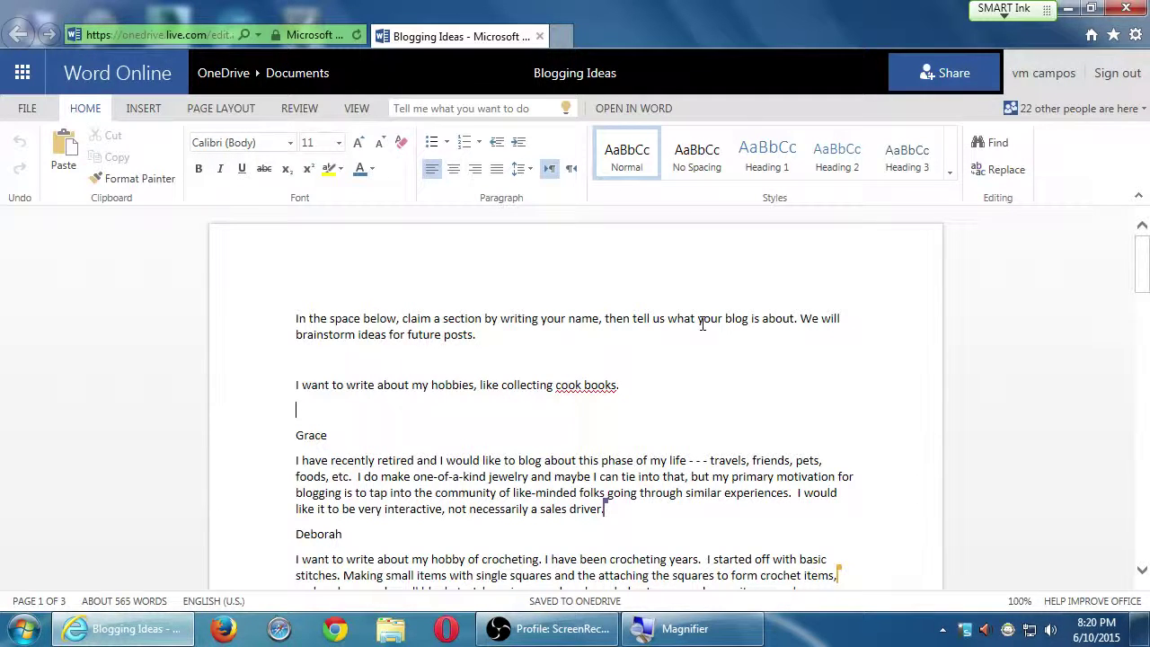
Add the author's full name above the cook-books entry and open blank lines below the instructions.
key("Up")
key("Up")
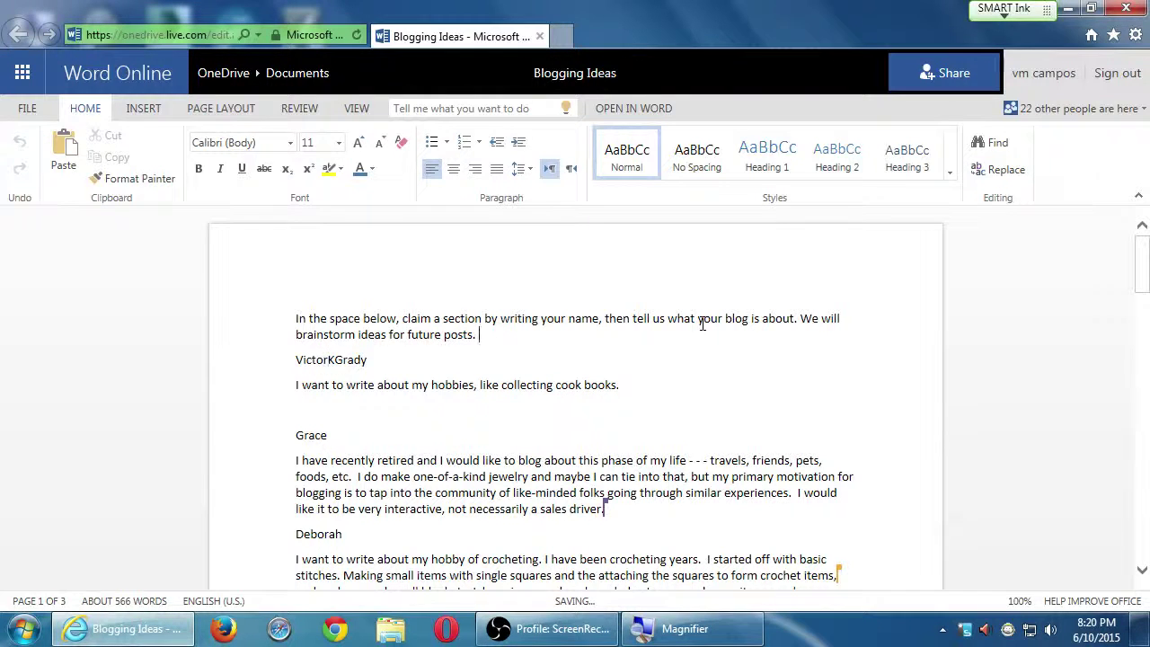
key("Return")
key("Return")
key("Return")
key("Return")
key("Up")
key("Up")
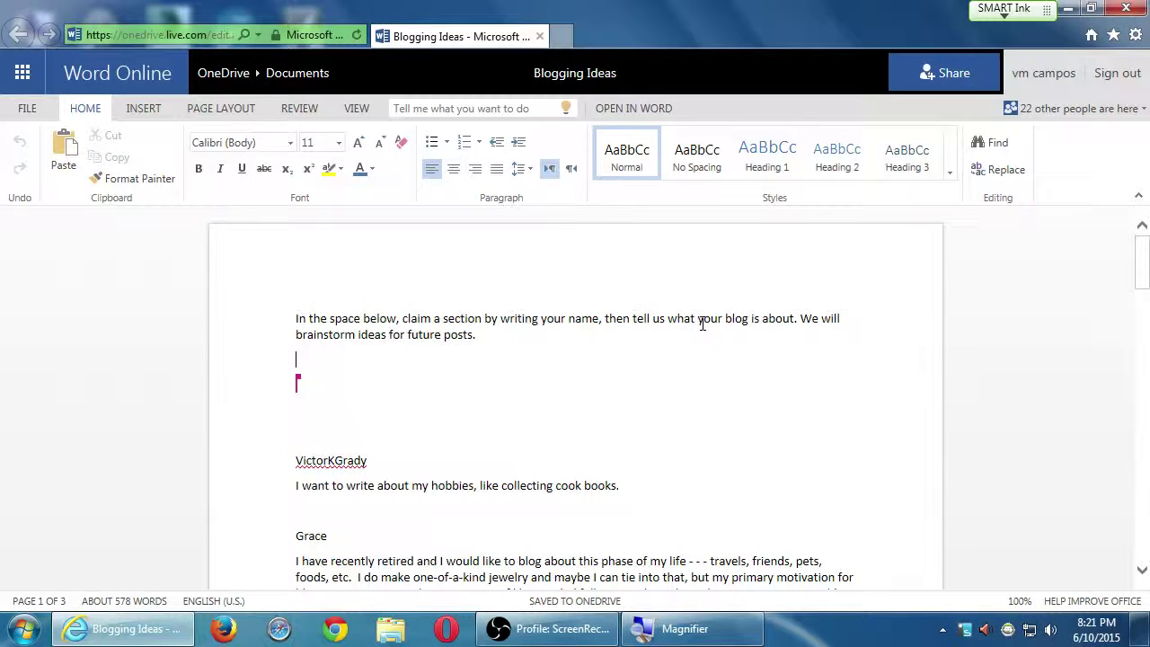
Type 'Serial writing' as the first idea on the empty line below the instructions.
type("Serial writing")
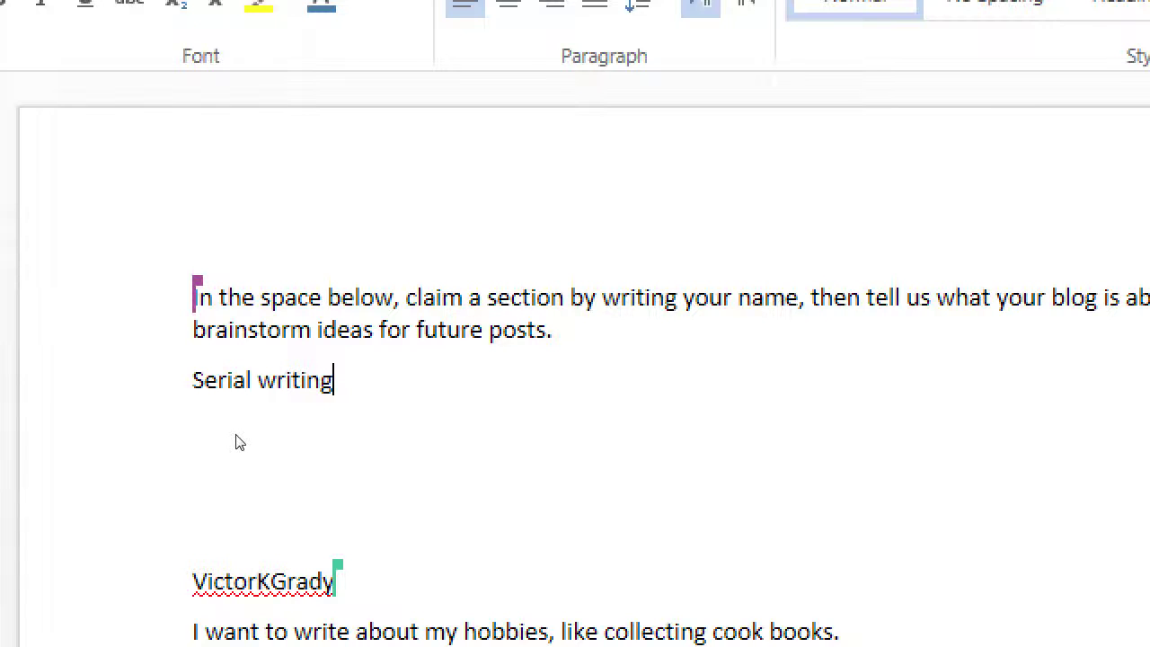
Append '(take a long-form article/post divide into chunks; publish on a schedule)' after Serial writing.
type("()")
key("Left")
type("take a long")
type("-form ")
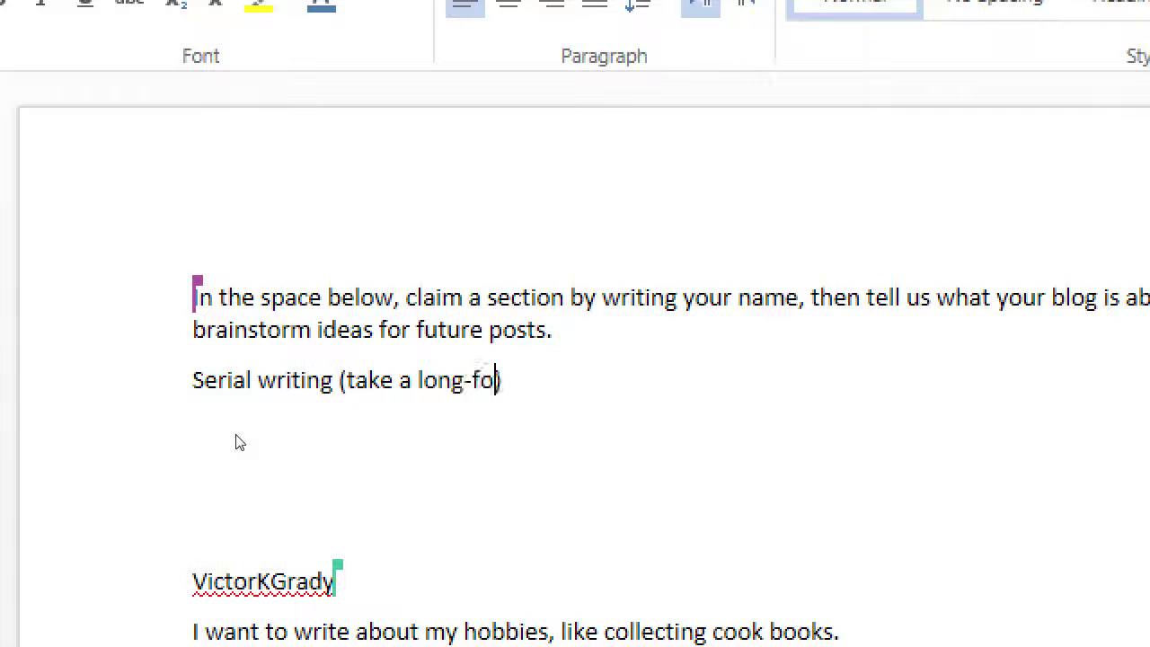
type("article")
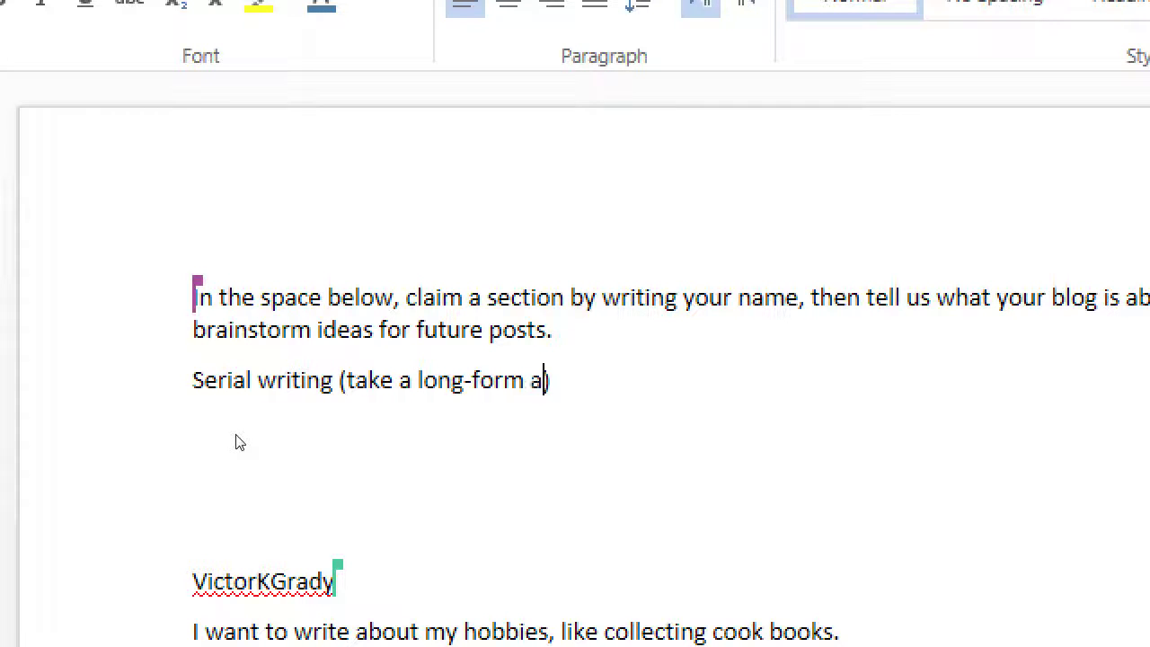
type("/post")
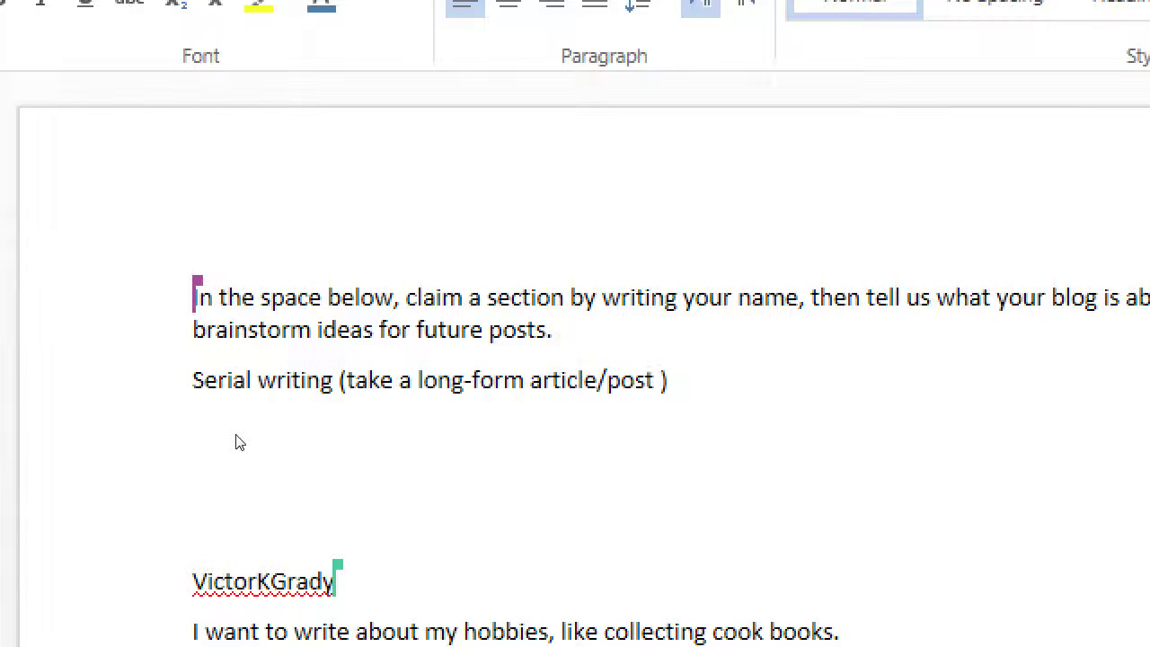
type("divide i")
type("nto chunks; ")
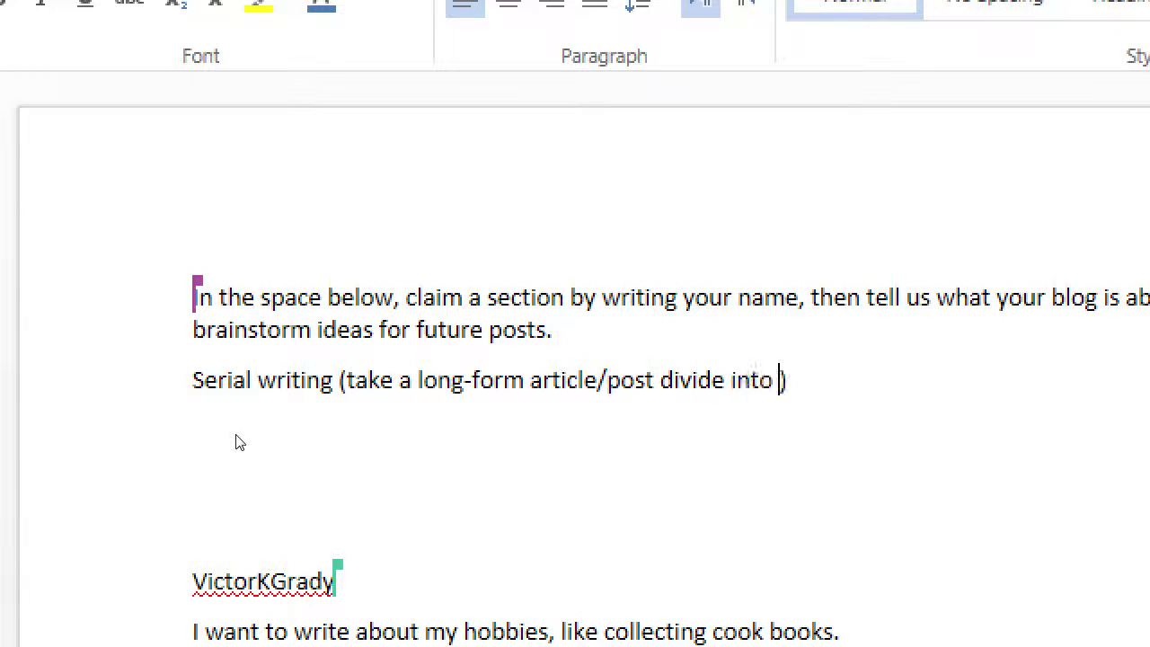
type("publish on ")
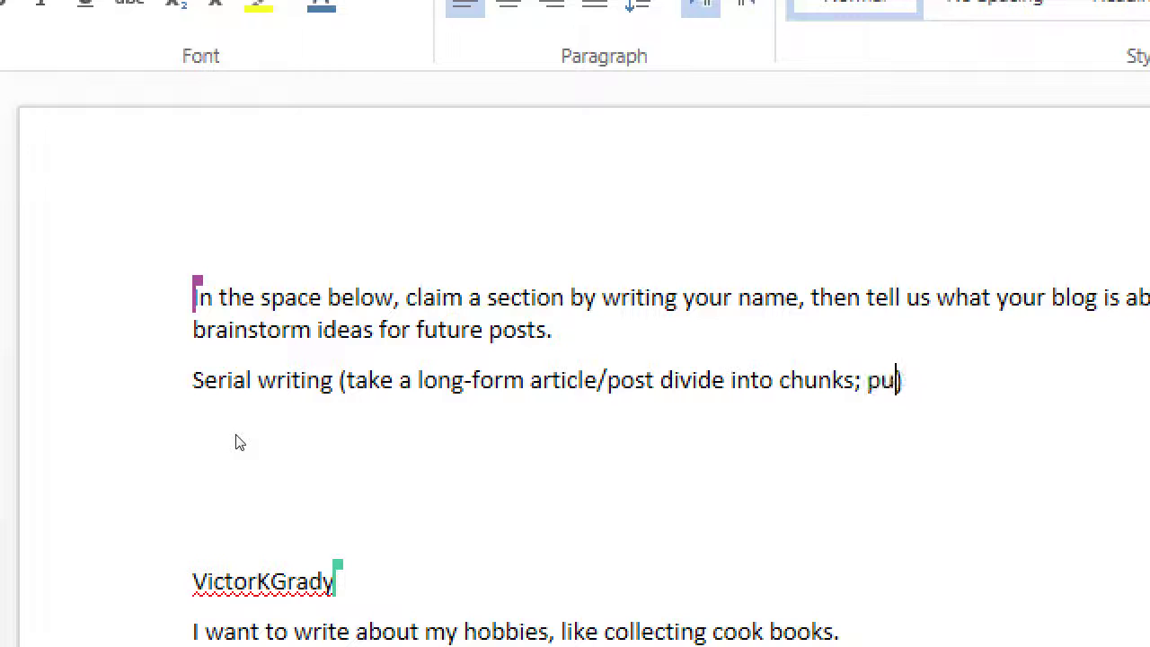
type("a schedule")
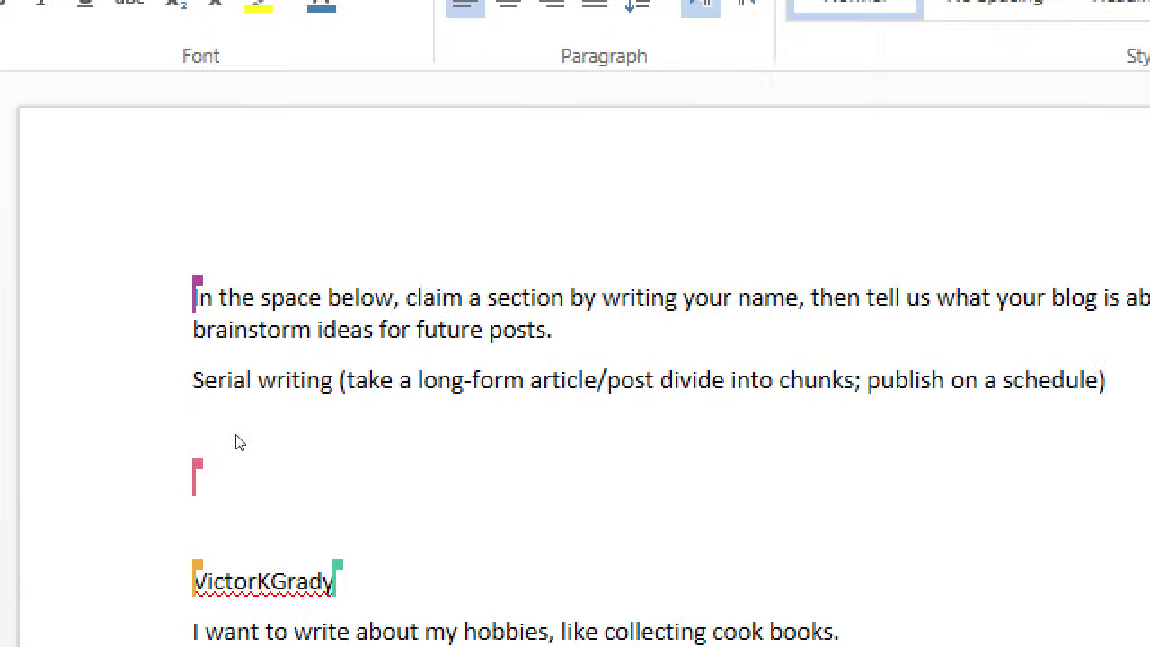
Start a new line below Serial writing and replace the cook-book author's full name with the first name.
key("Return")
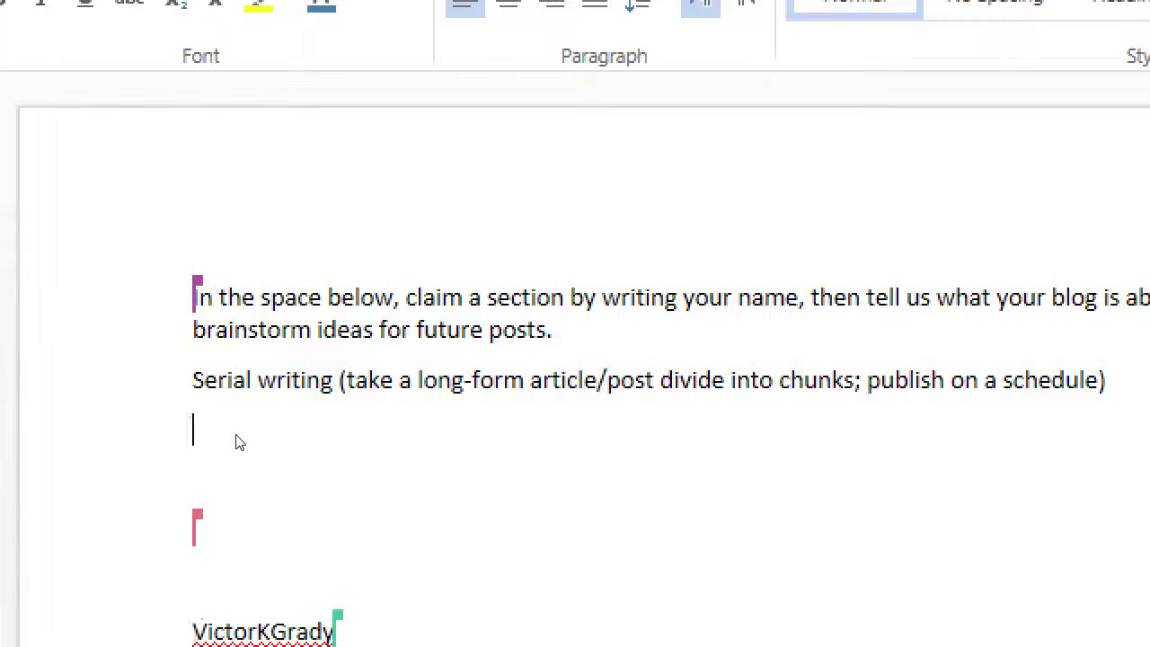
scroll(279, 426, "down", 2)
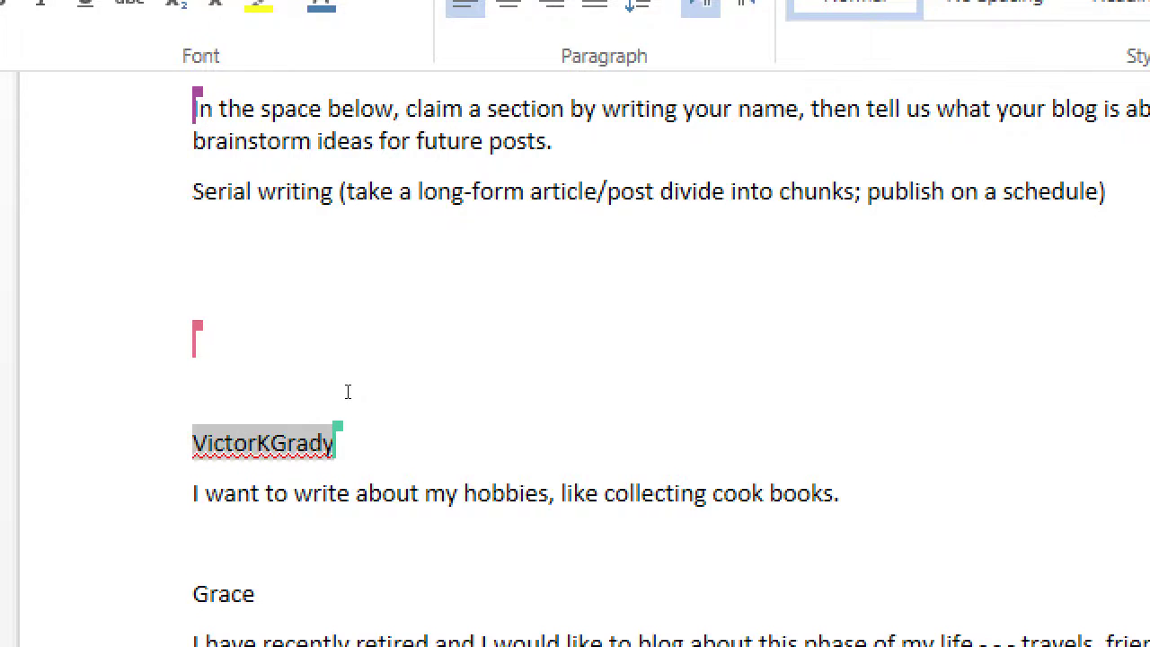
type("Victor")
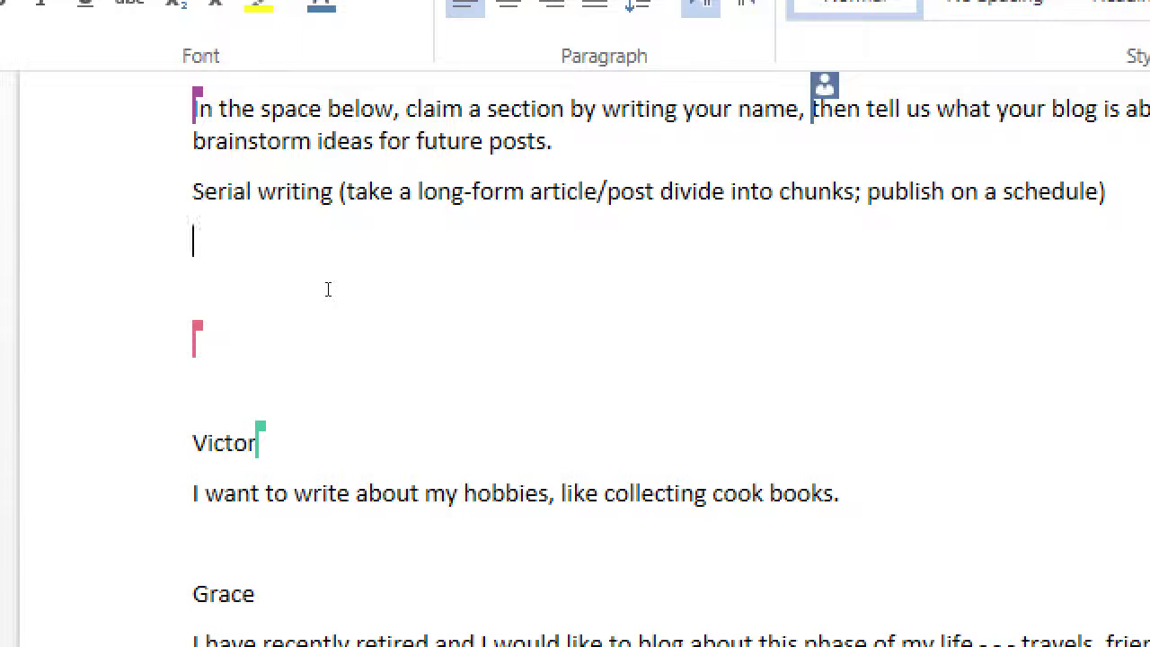
Type 'Article of the month / Article of the Week / Article of the Quarter' as the second idea.
type("ticle of the month")
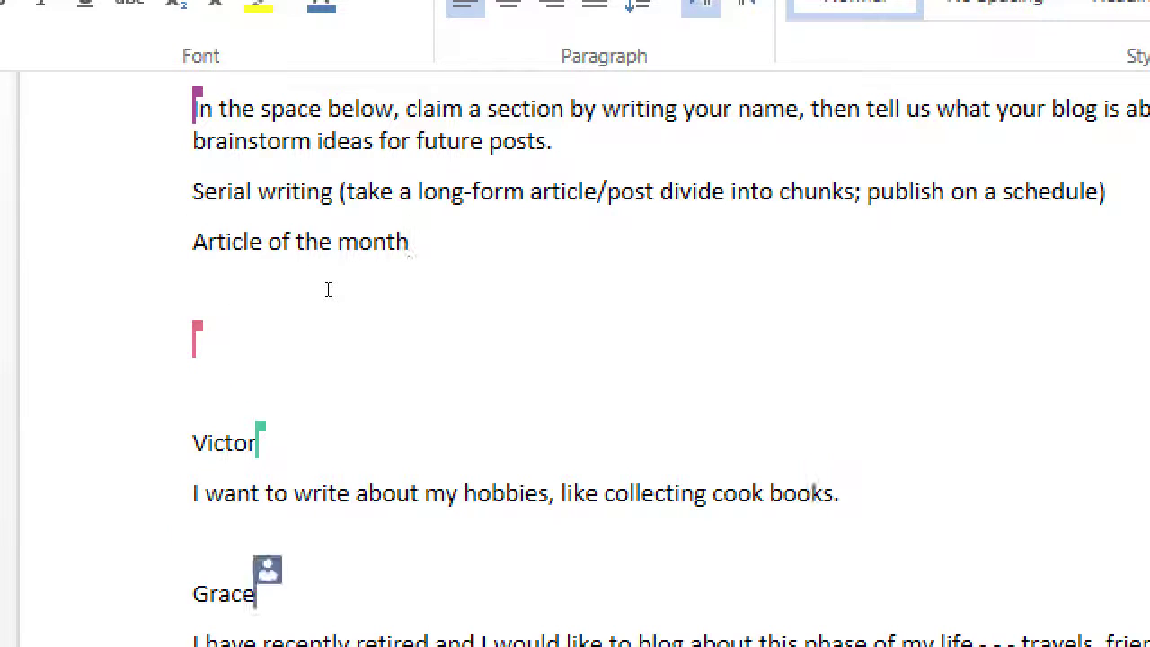
type(" / Ar")
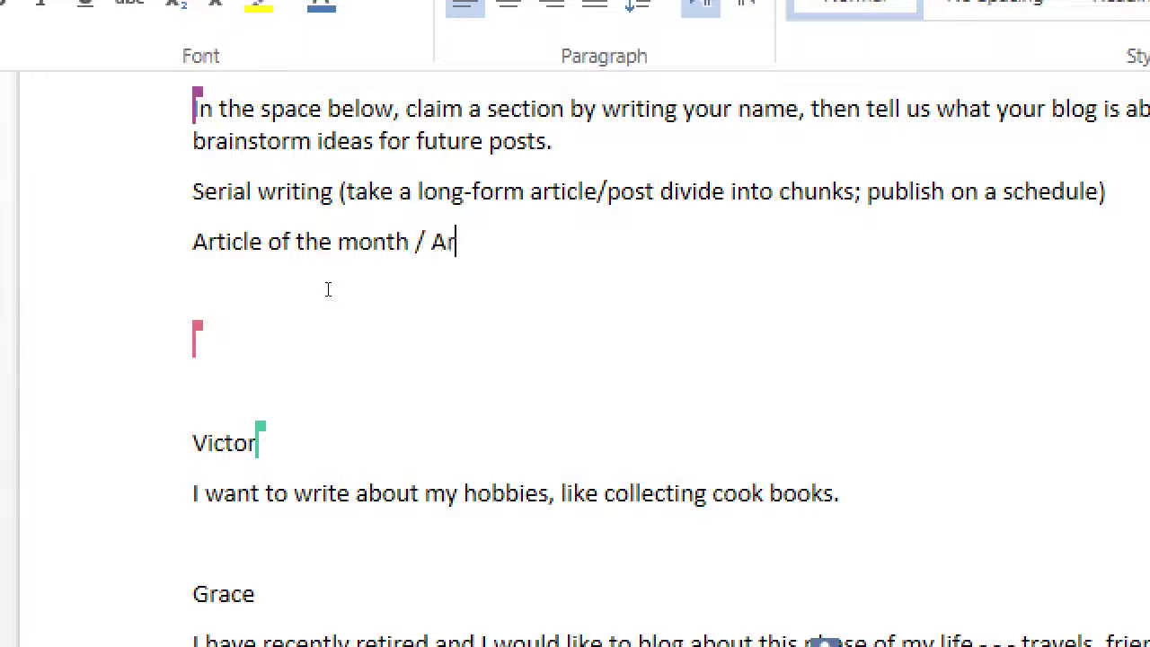
type("ticle of the Week")
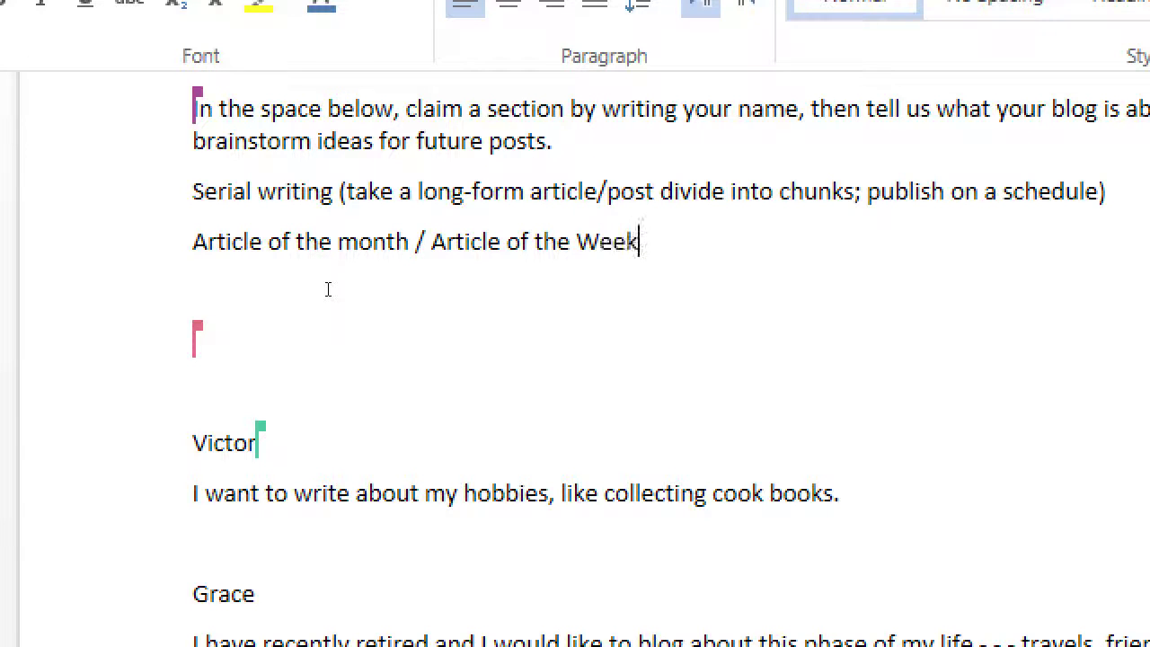
type(" / Article ")
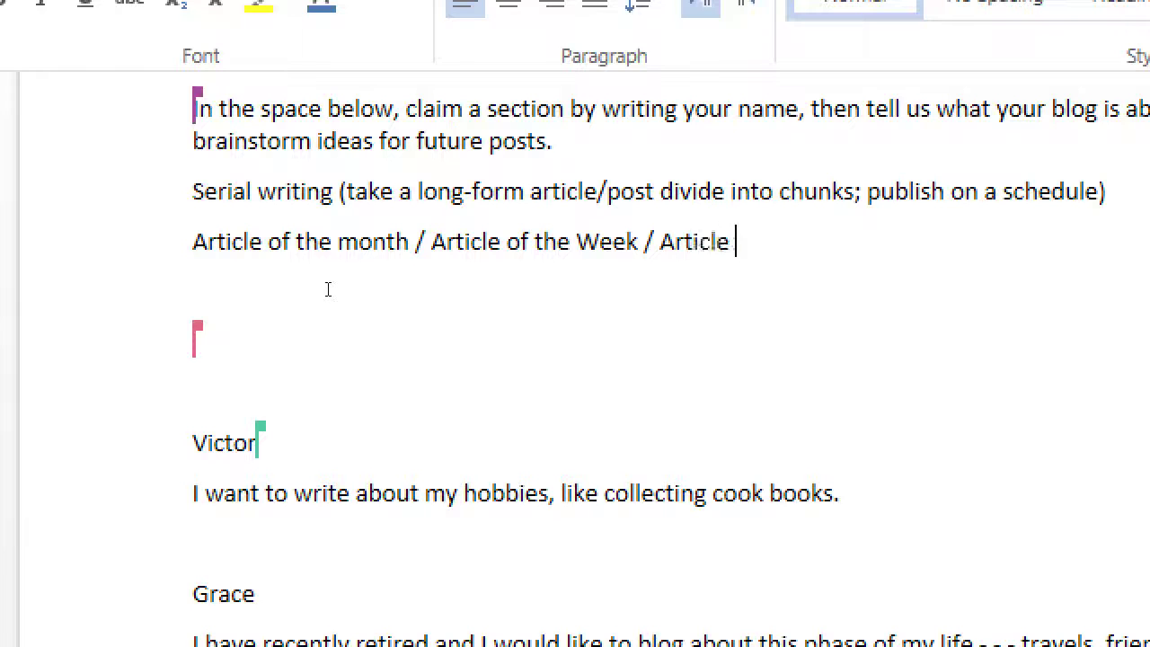
type("of the Quarter")
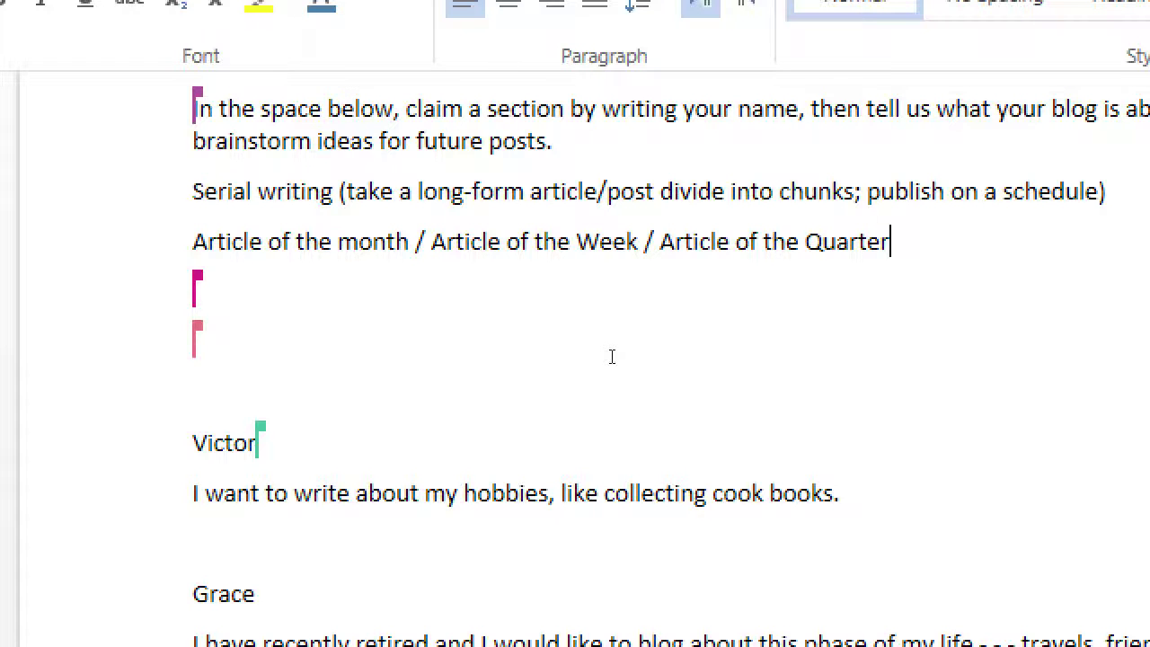
Add a third idea: 'Don't focus on one topic - Think about incorporating satelite topics'.
key("Return")
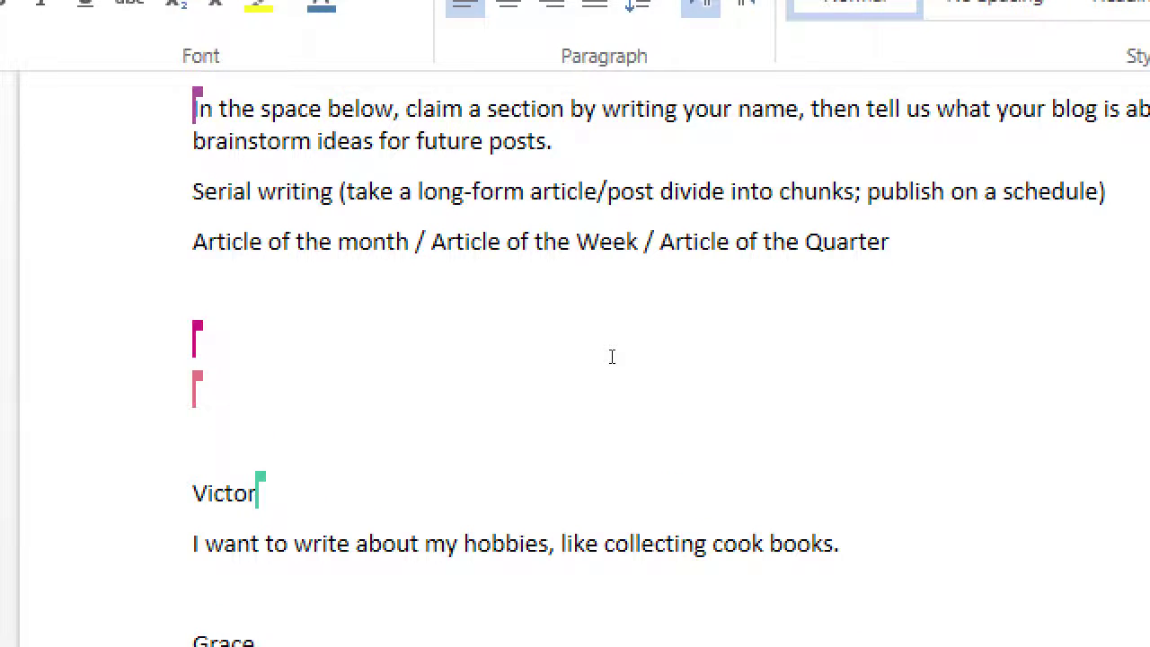
type("Don't")
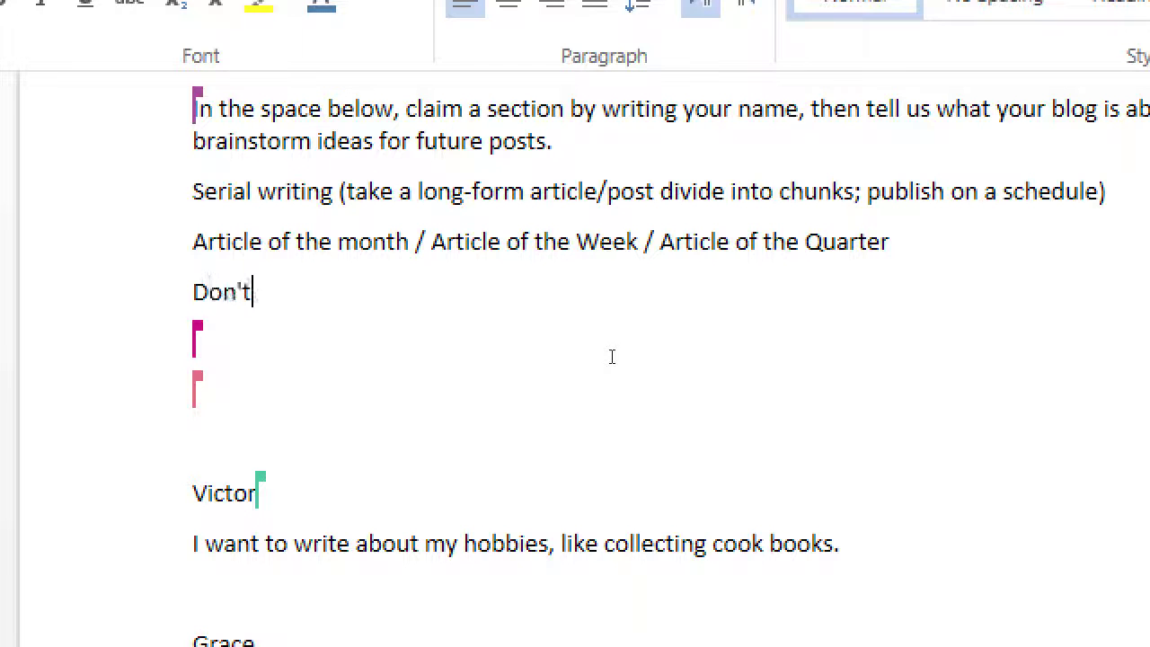
type(" focus on")
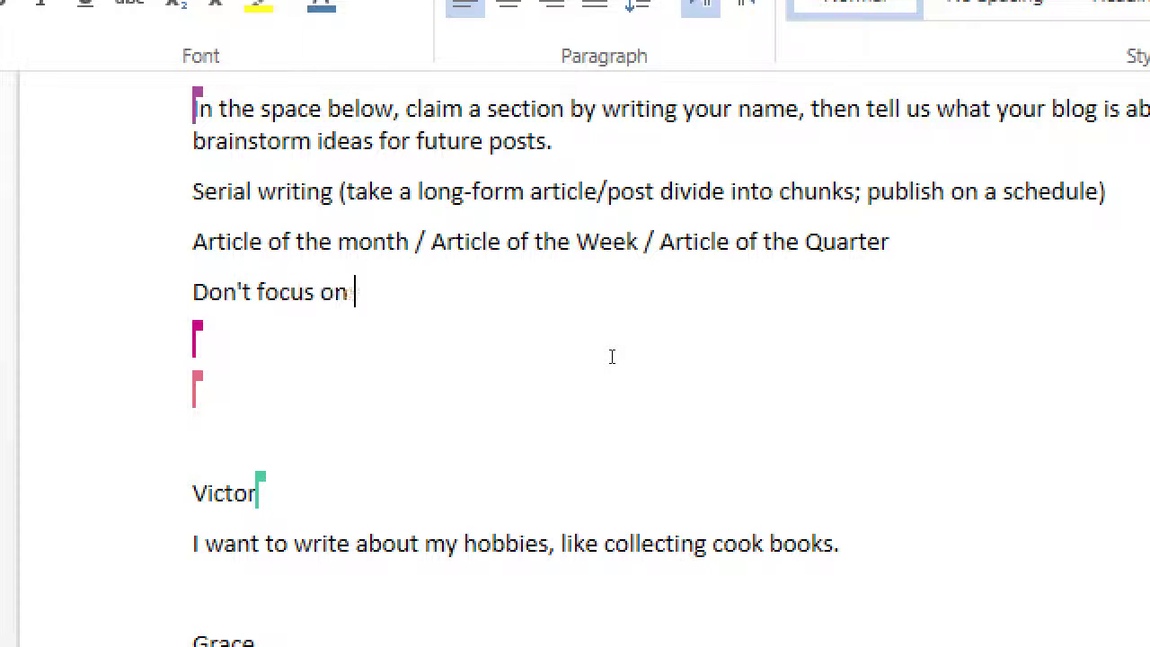
type(" one topic")
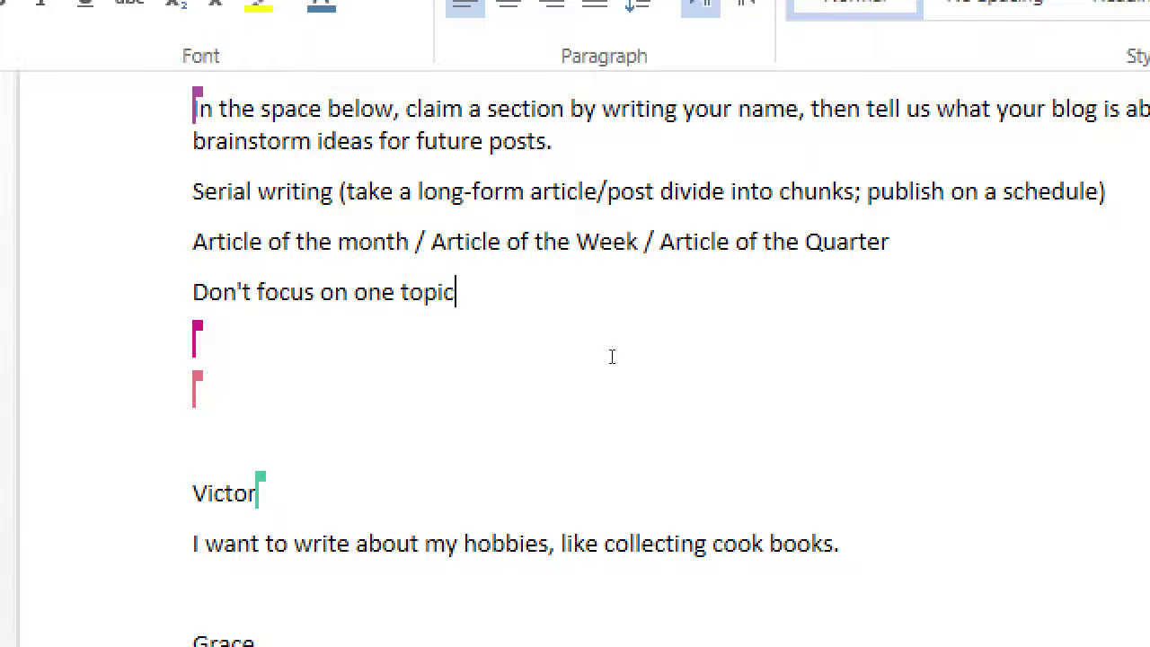
type("- Thk")
key("BackSpace")
type("ink about incorporating")
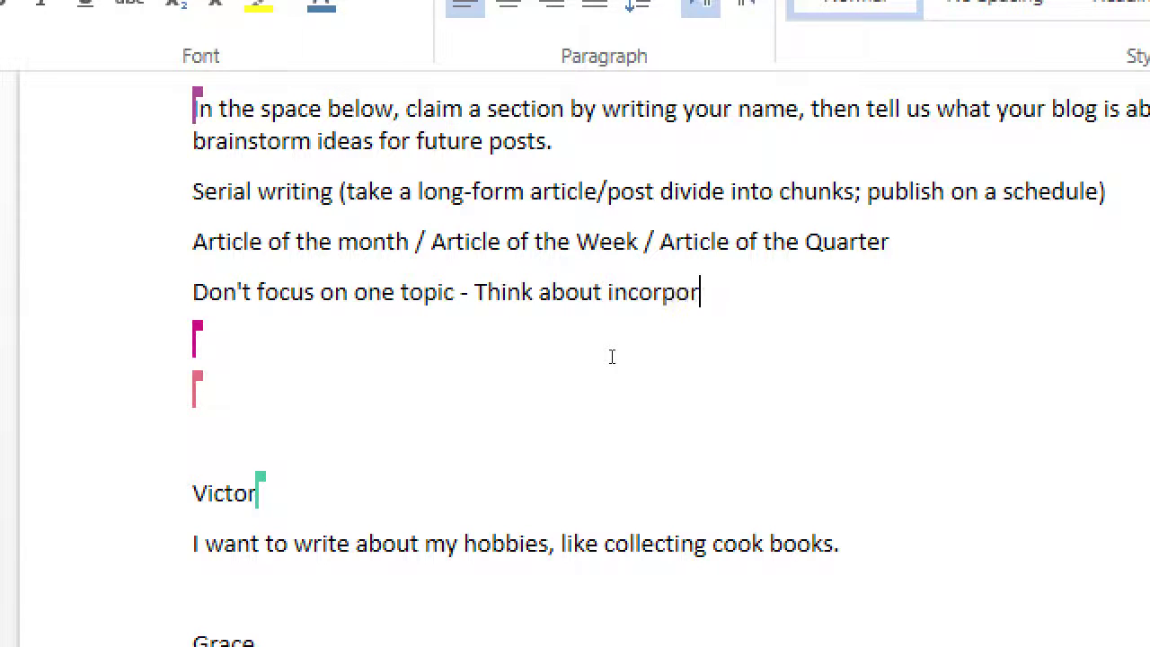
type(" satelit")
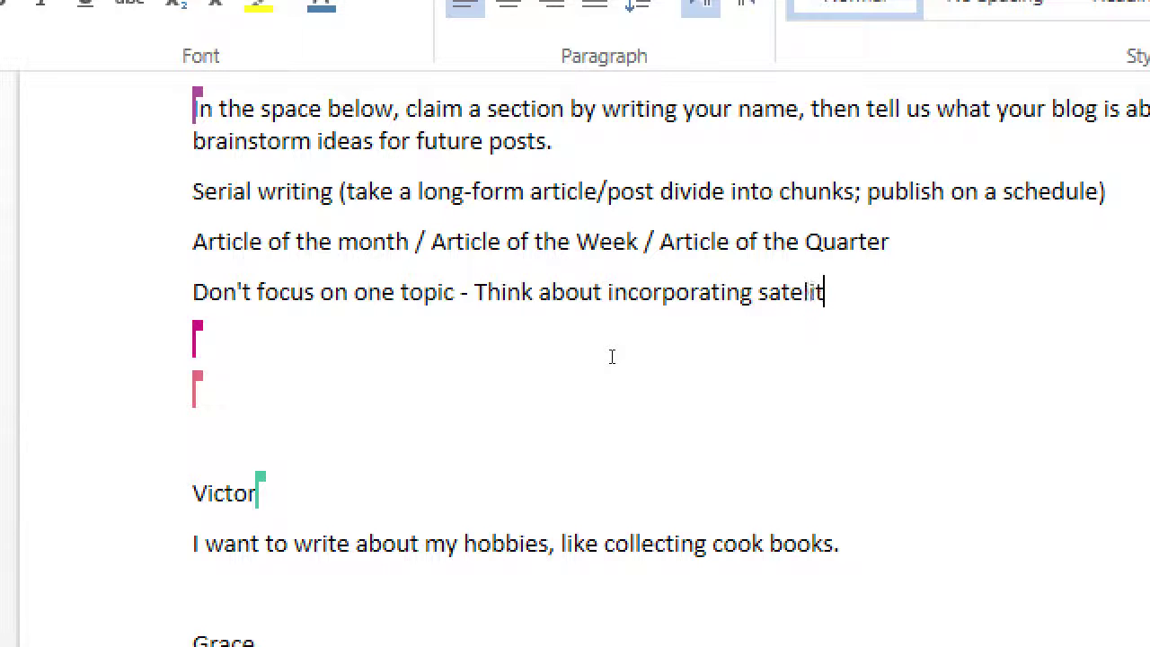
type("e topics")
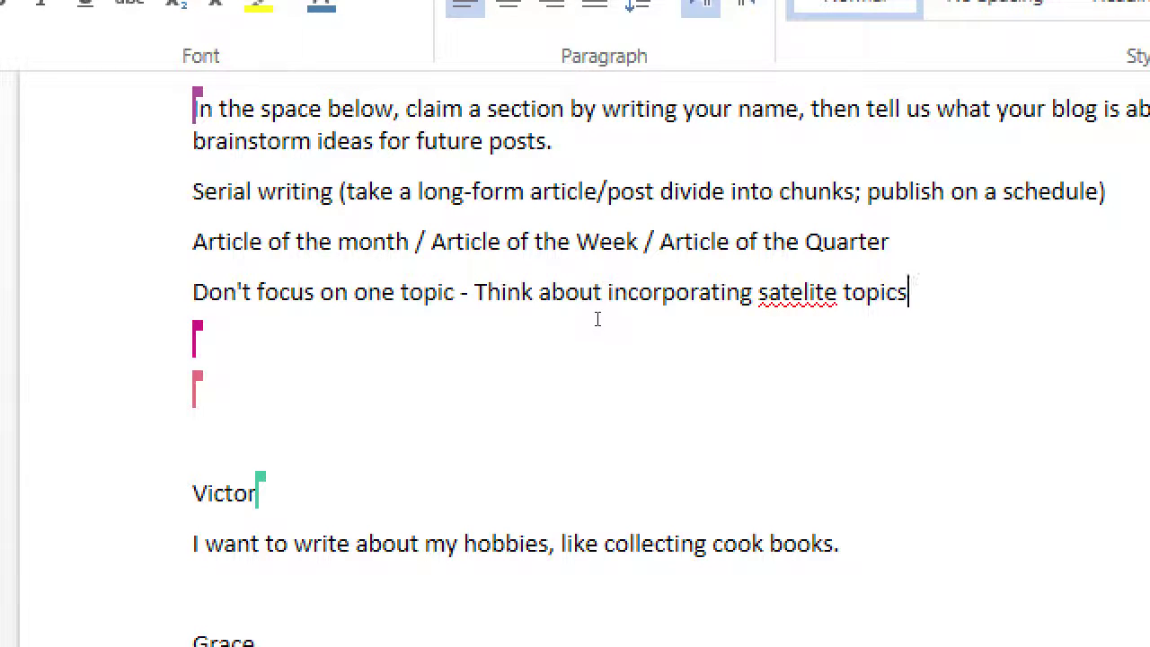
Correct 'satelite' to 'satellite' using the spelling suggestion.
key("alt+F7")
key("Down")
key("Return")
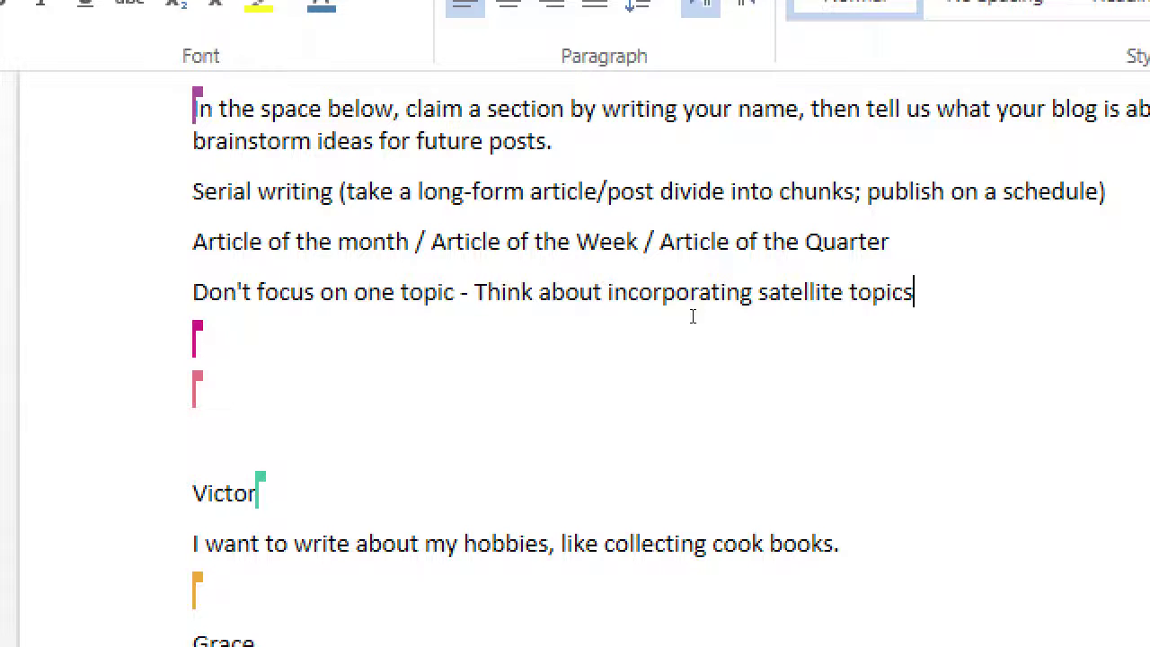
Add the fourth idea 'Think about how multimedia can be applied (video, sound, animation, pictures)'.
key("Return")
type("Thi")
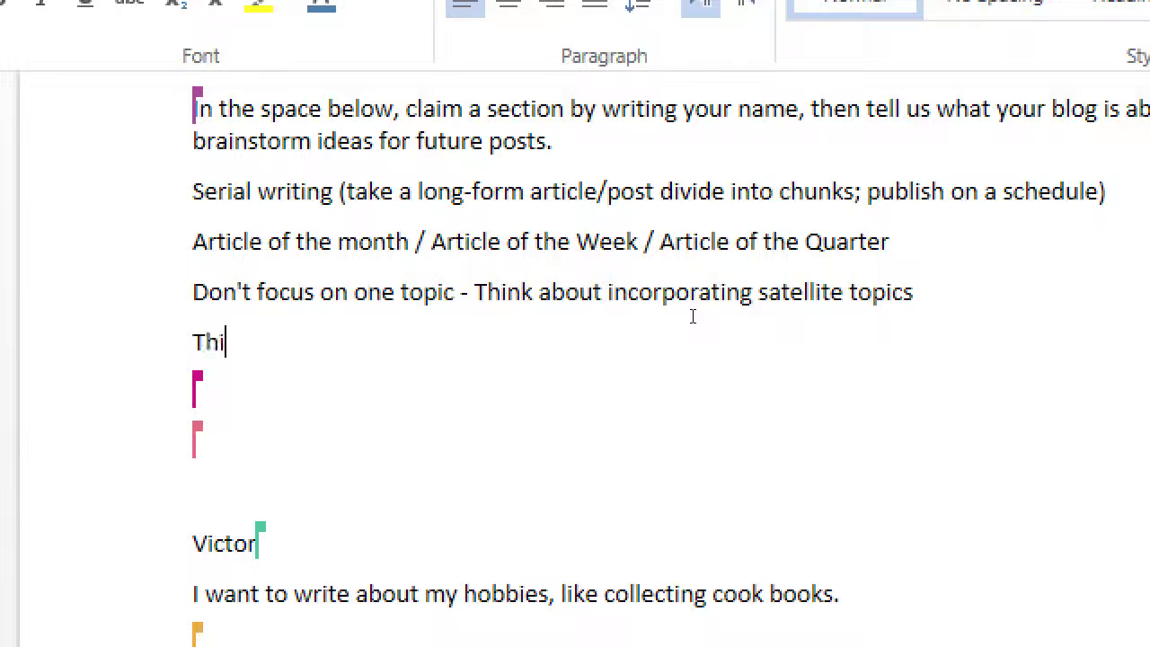
type("nk about how mul")
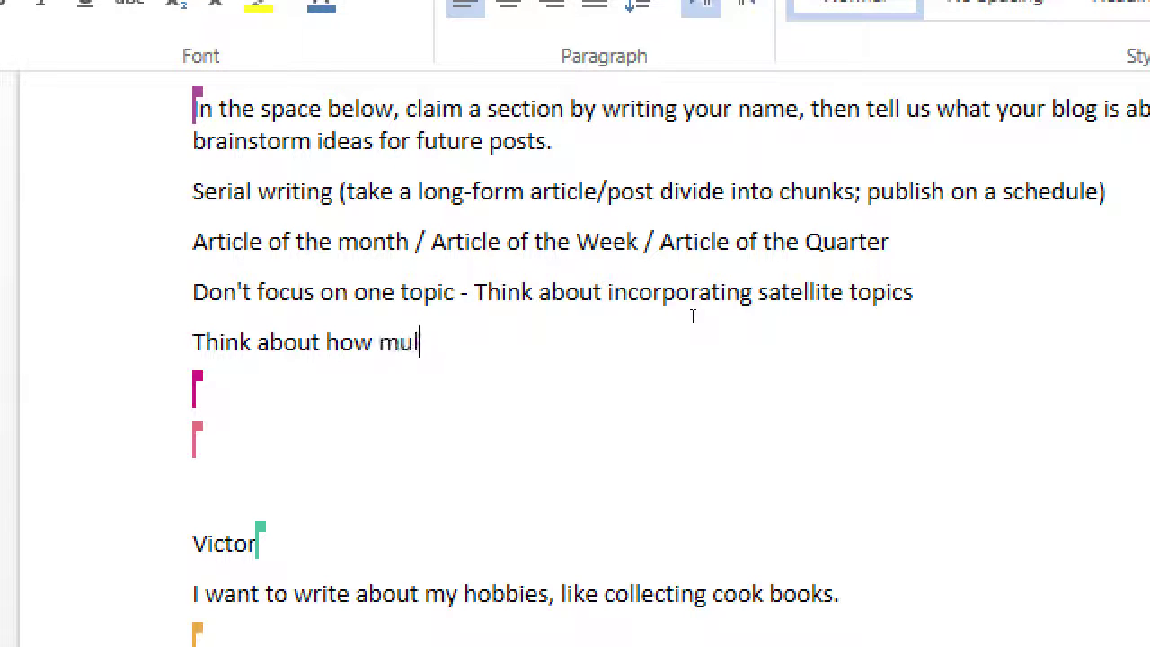
type("timedia ")
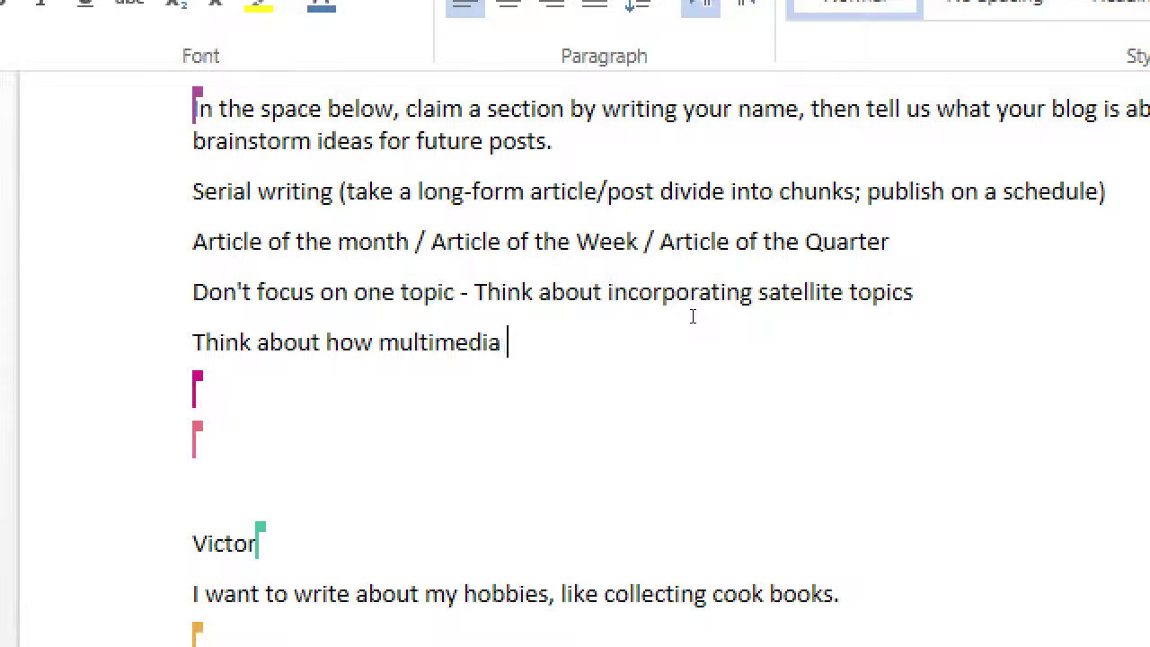
type("can be applied")
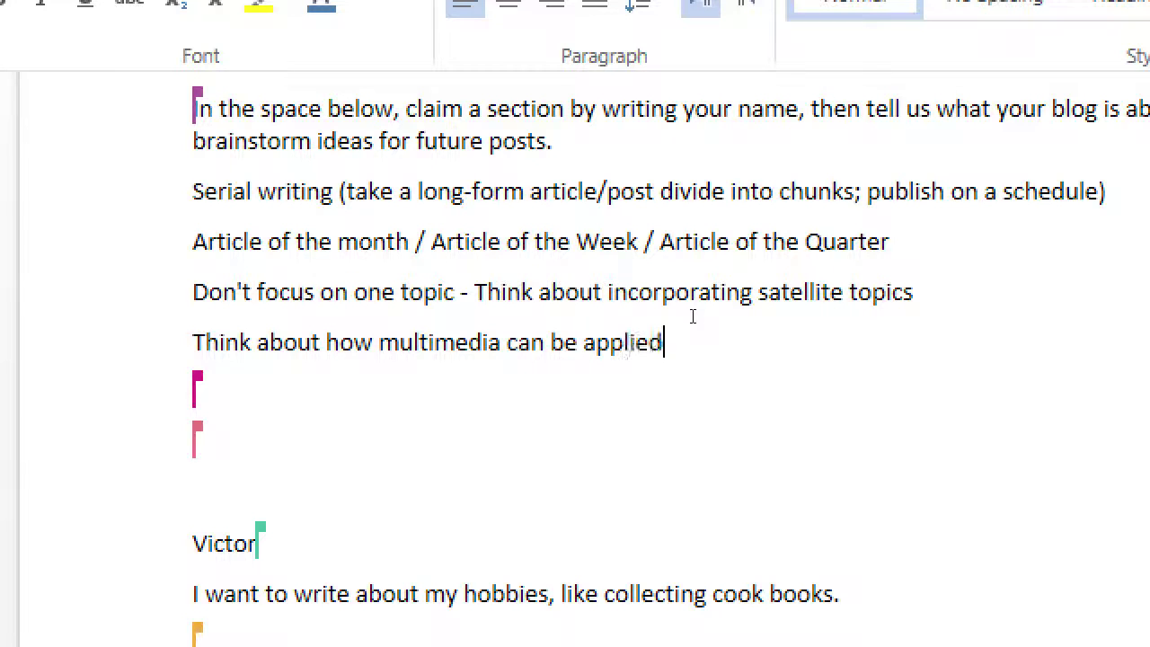
type(" (video, sound, ")
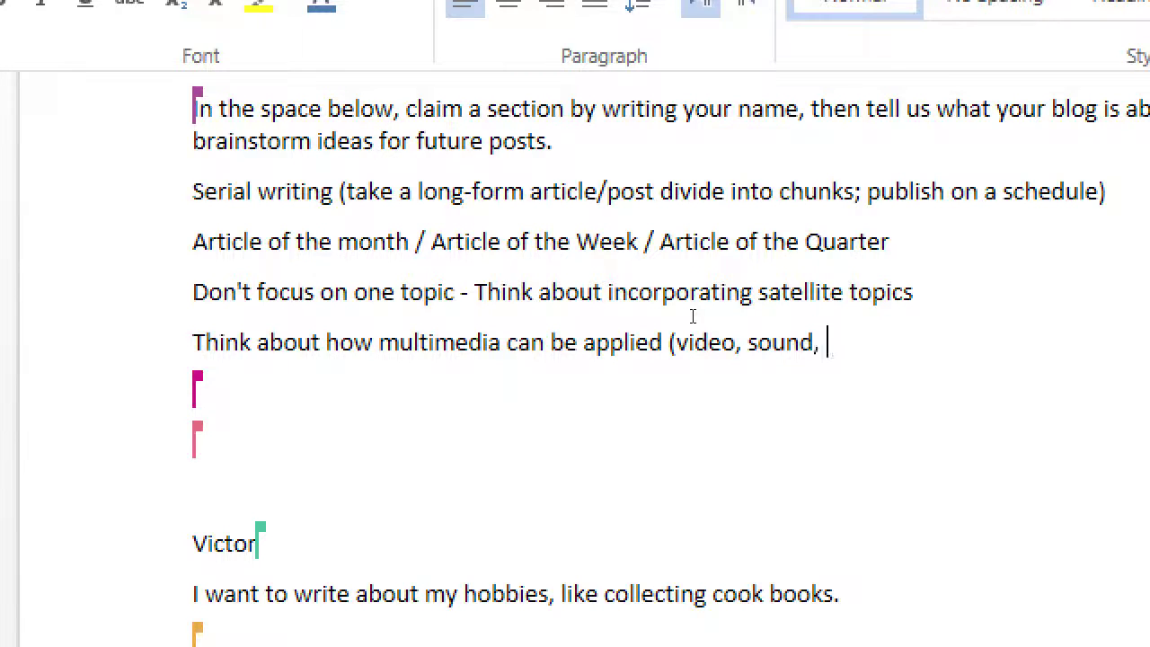
type("animation)")
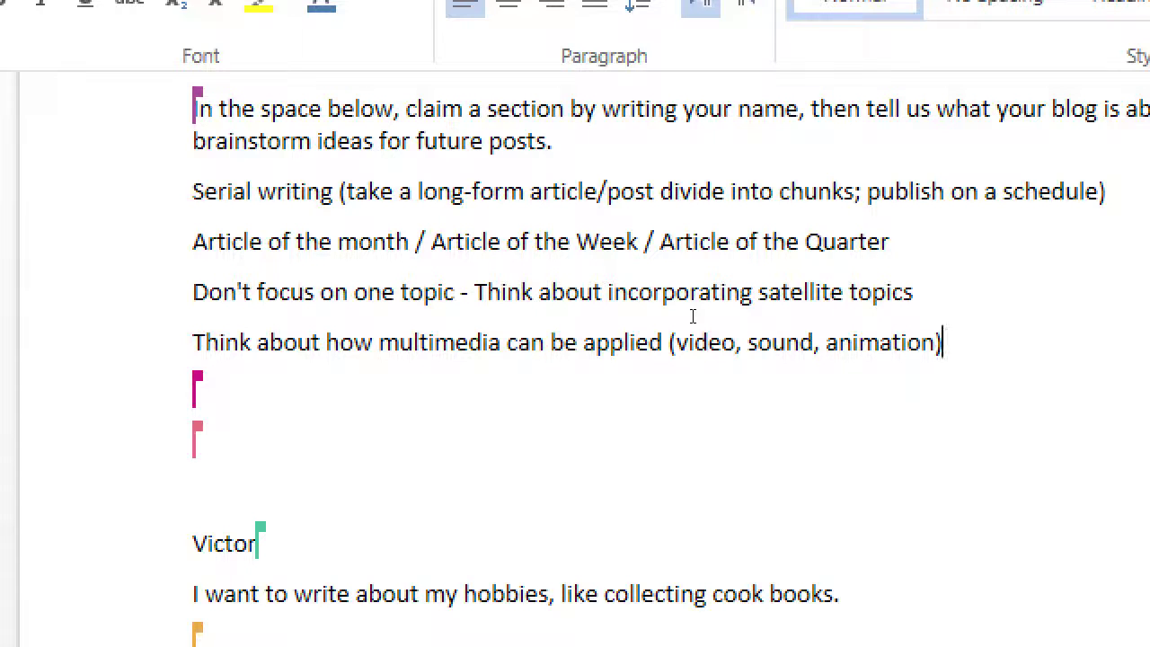
key("Left")
type(", pictures")
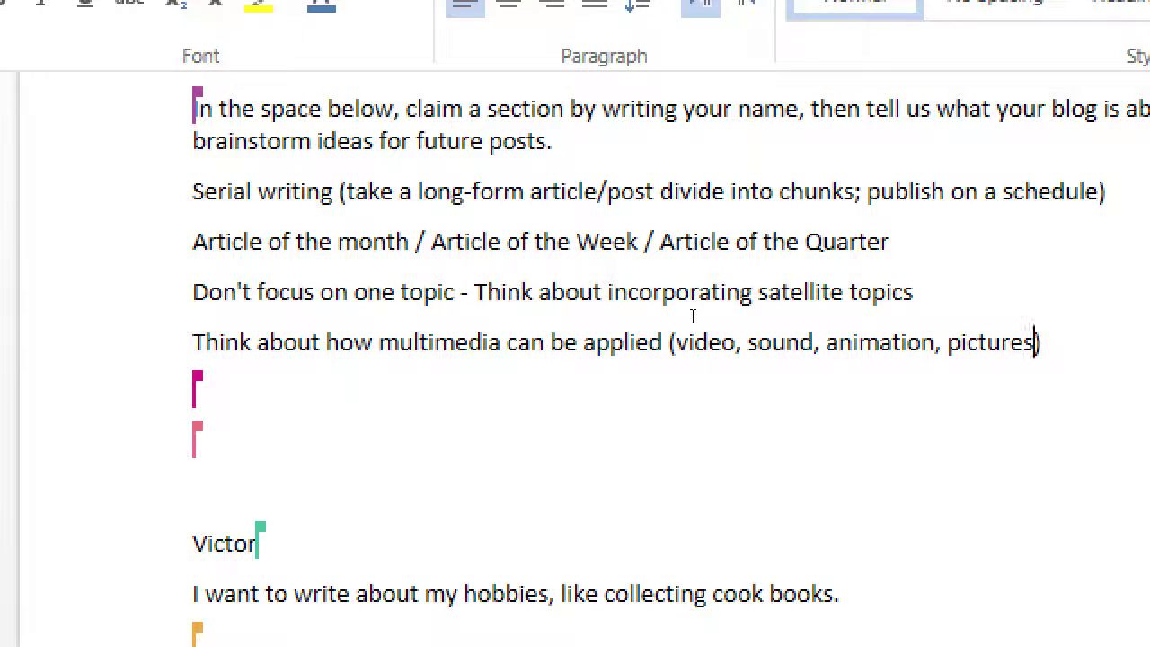
Drag-select the four idea lines from 'Serial writing' to the end of 'pictures)'.
left_click_drag(734, 347, 278, 276)
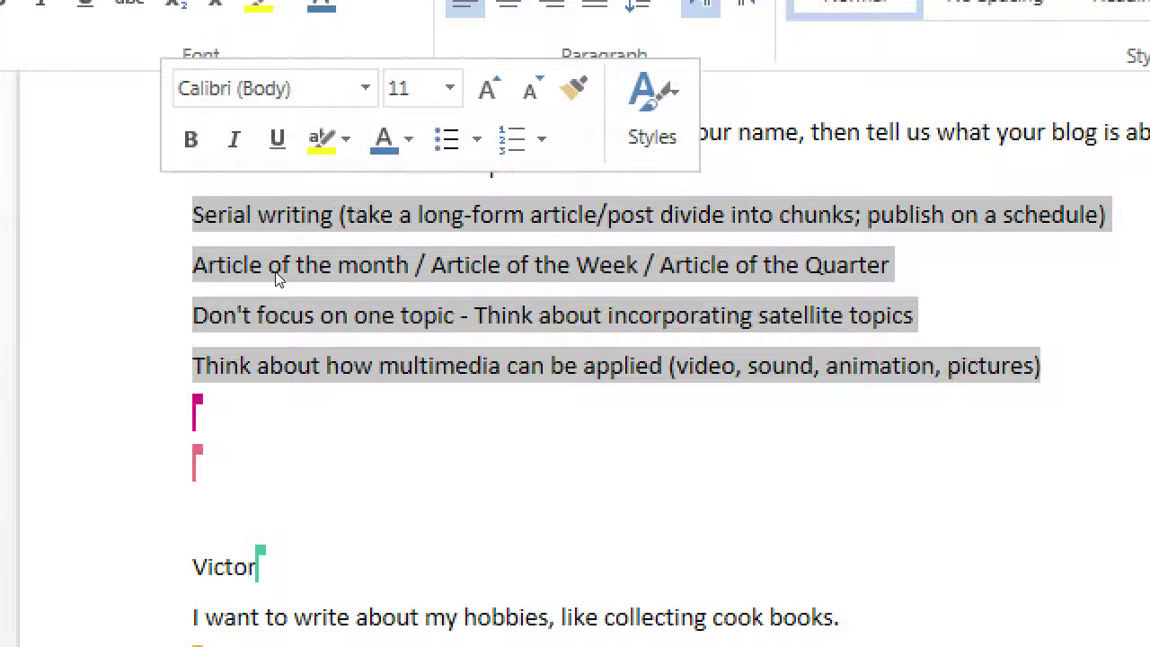
Scroll down and highlight the words travels, friends and pets in the retirement entry.
scroll(422, 378, "down", 3)
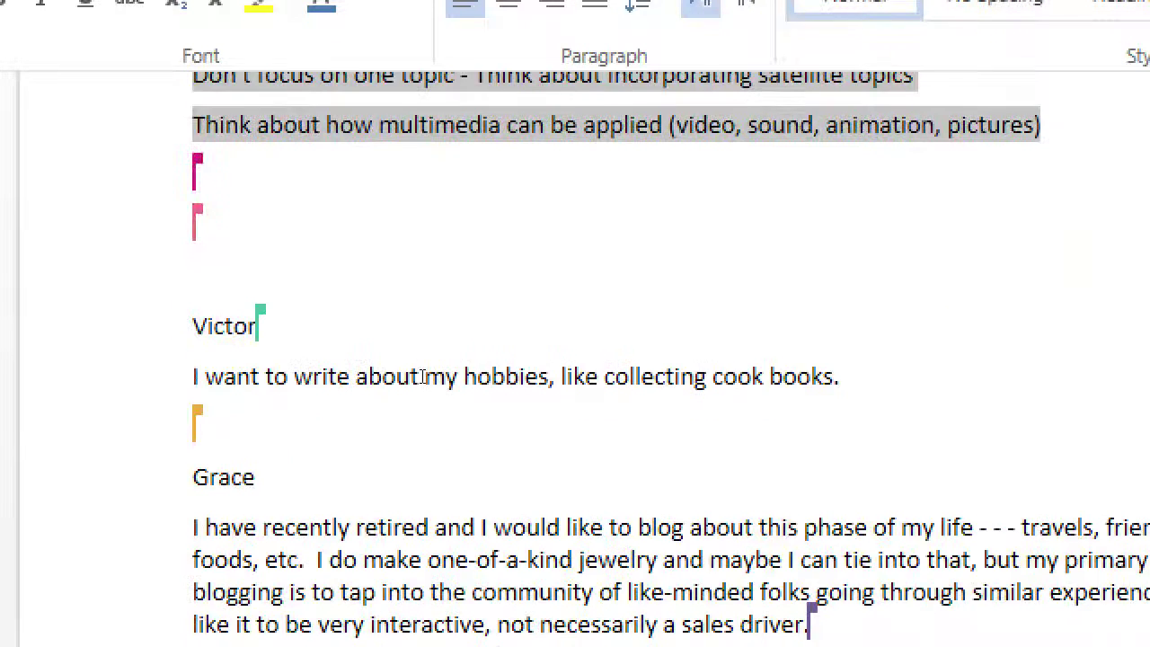
scroll(482, 405, "down", 3)
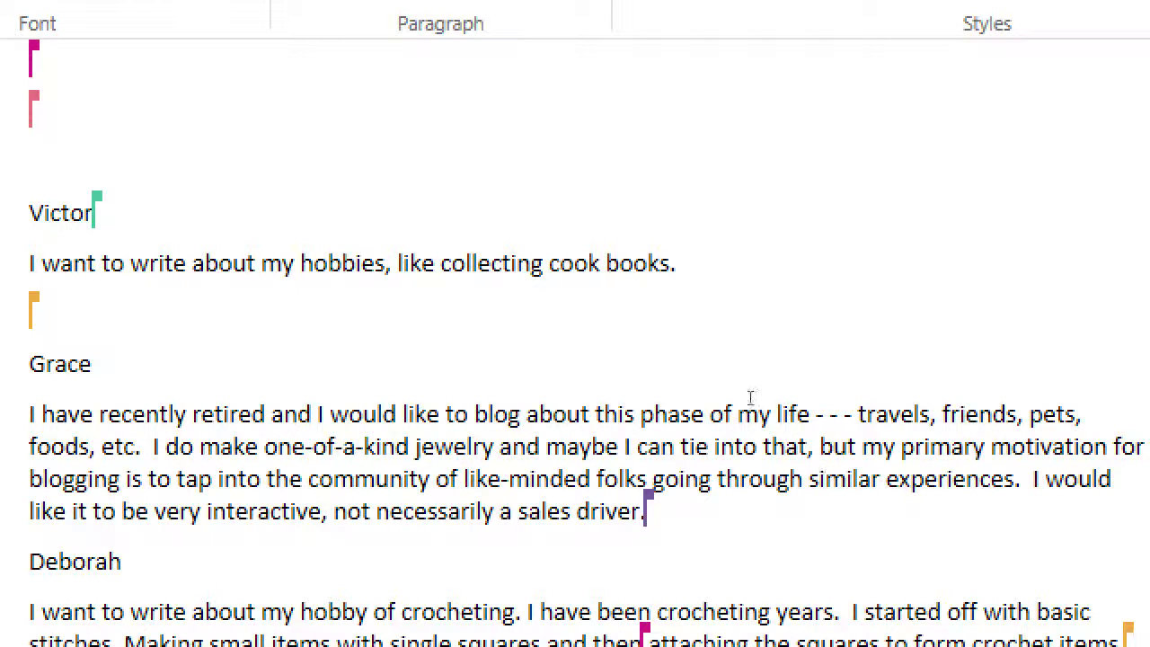
double_click(892, 413)
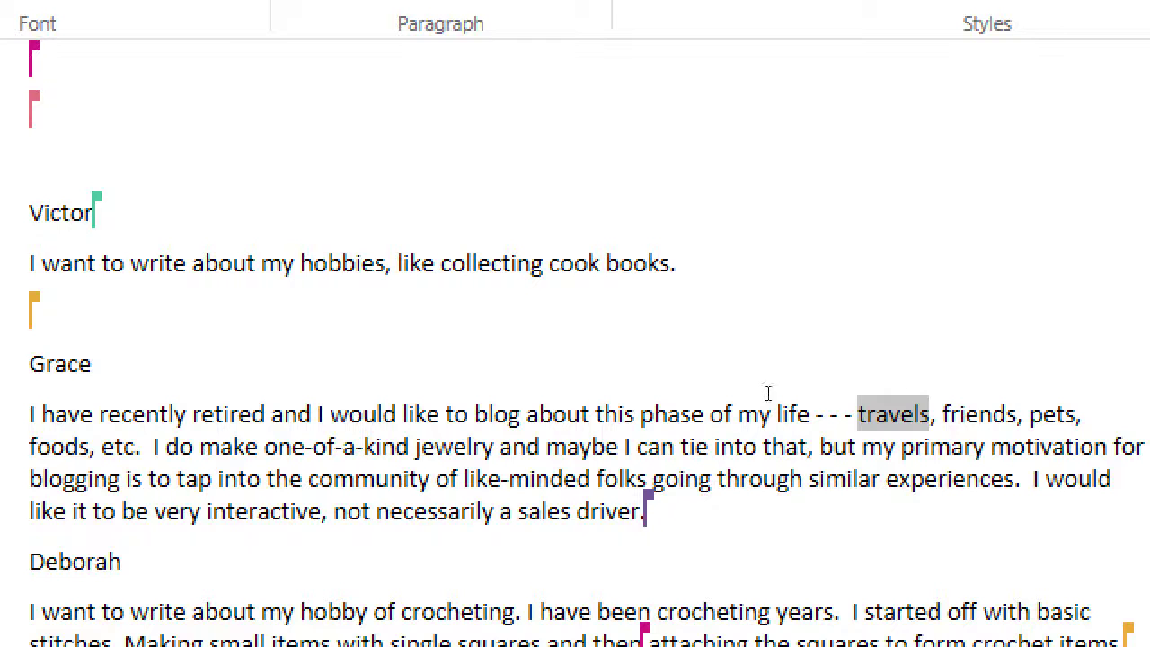
key("Right")
key("Right")
key("Right")
key("Right")
key("Right")
key("Right")
key("ctrl+Left")
key("ctrl+shift+Right")
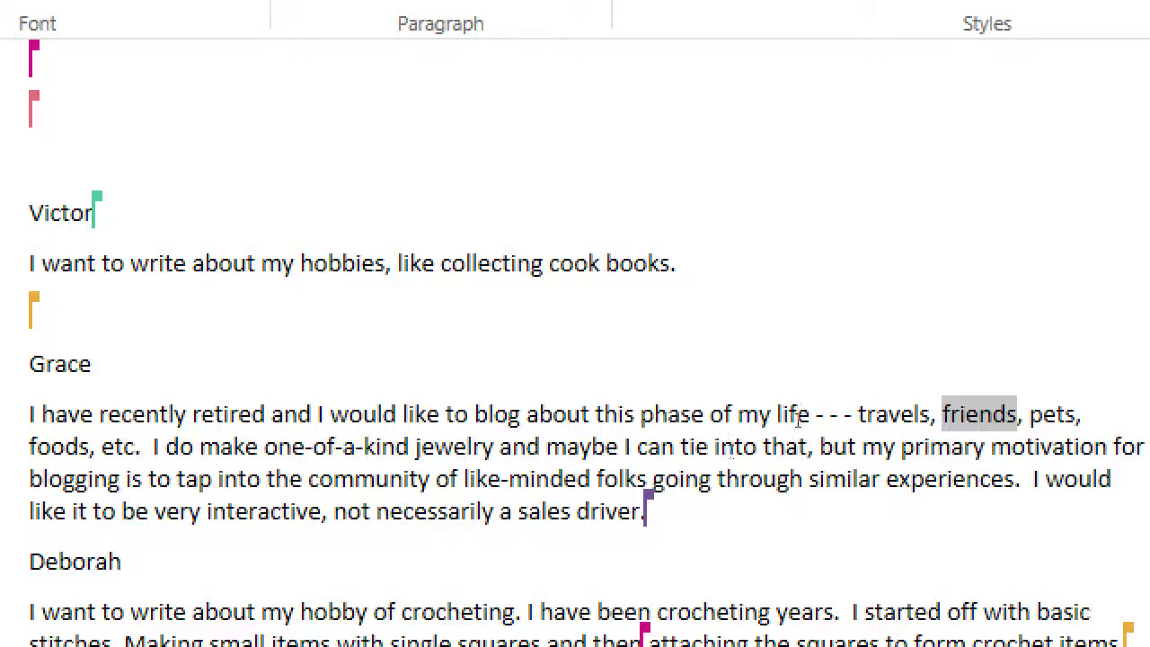
key("Right")
key("ctrl+Right")
key("ctrl+shift+Right")
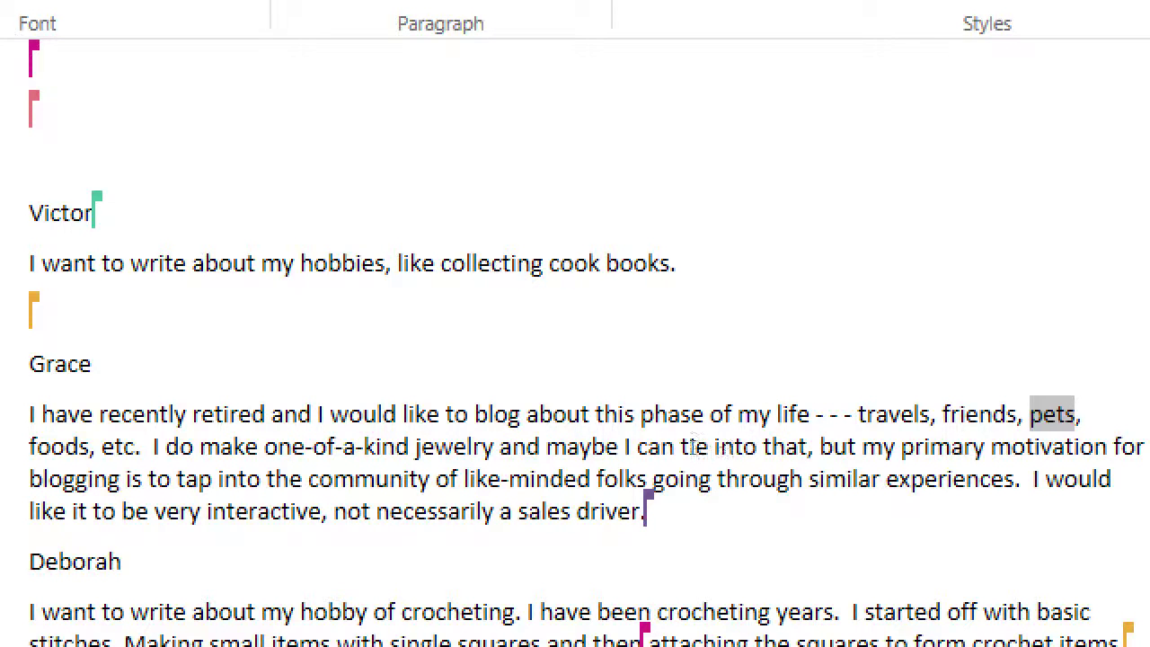
Insert blank lines after the retirement paragraph and indent the empty one for a suggestion.
key("Down")
key("Down")
key("Down")
key("End")
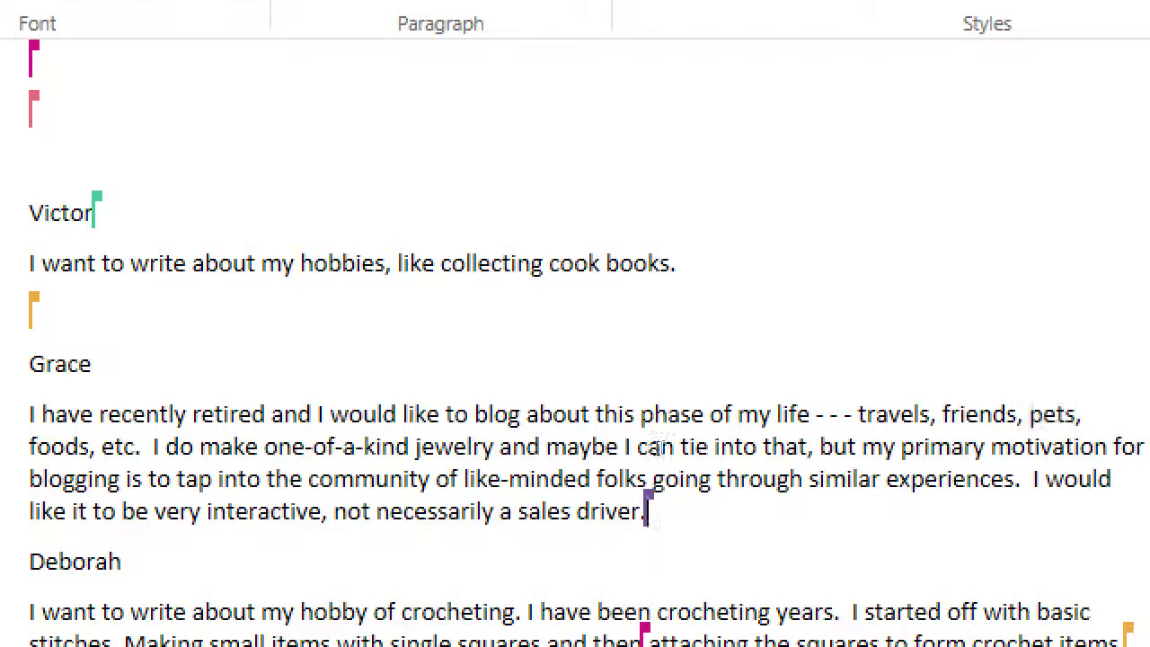
key("Return")
key("Return")
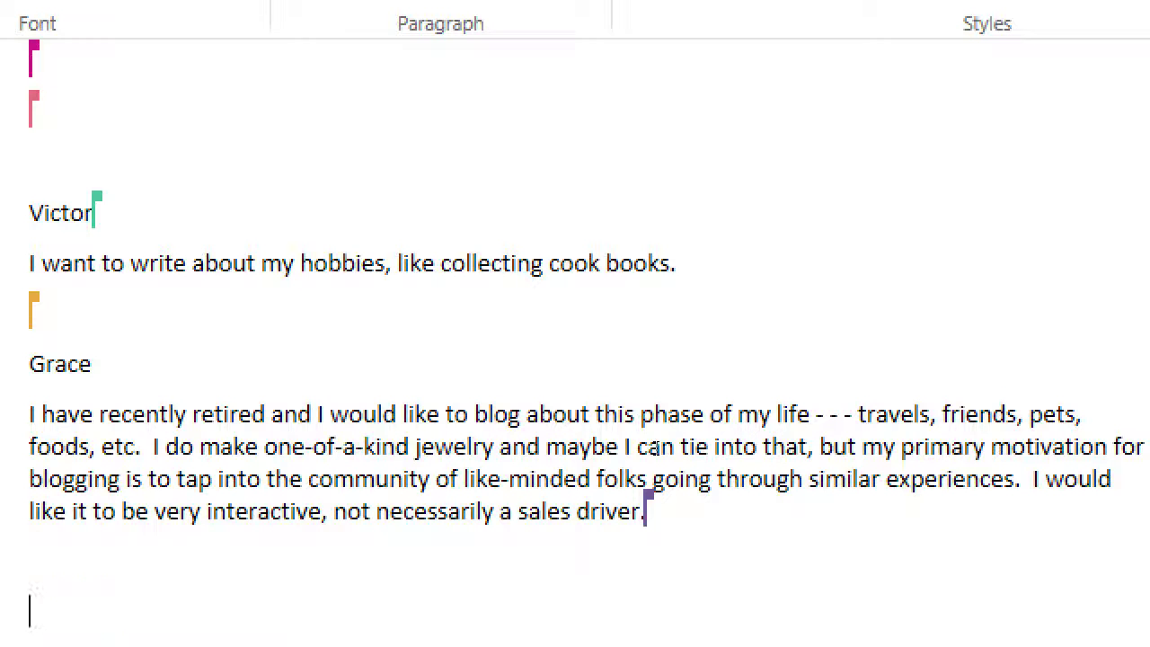
key("Up")
key("Tab")
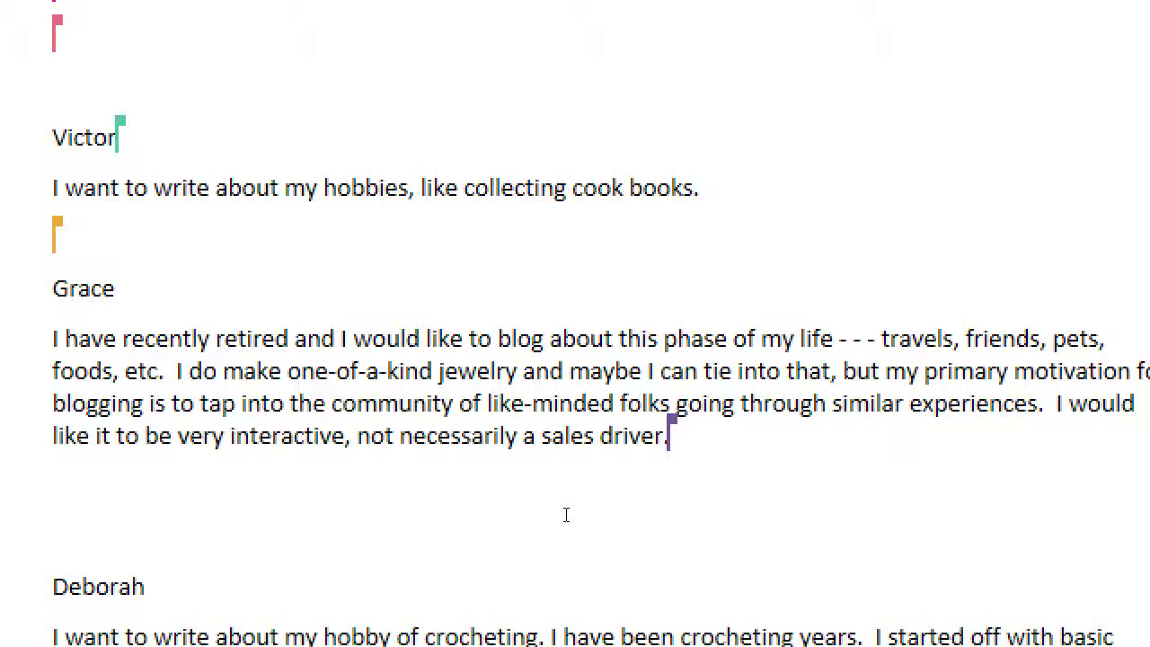
Type 'My World Travels Blog - With updating map.' on the empty indented line under the retirement paragraph.
left_click_drag(546, 442, 606, 445)
left_click(452, 465)
type("My World Trave")
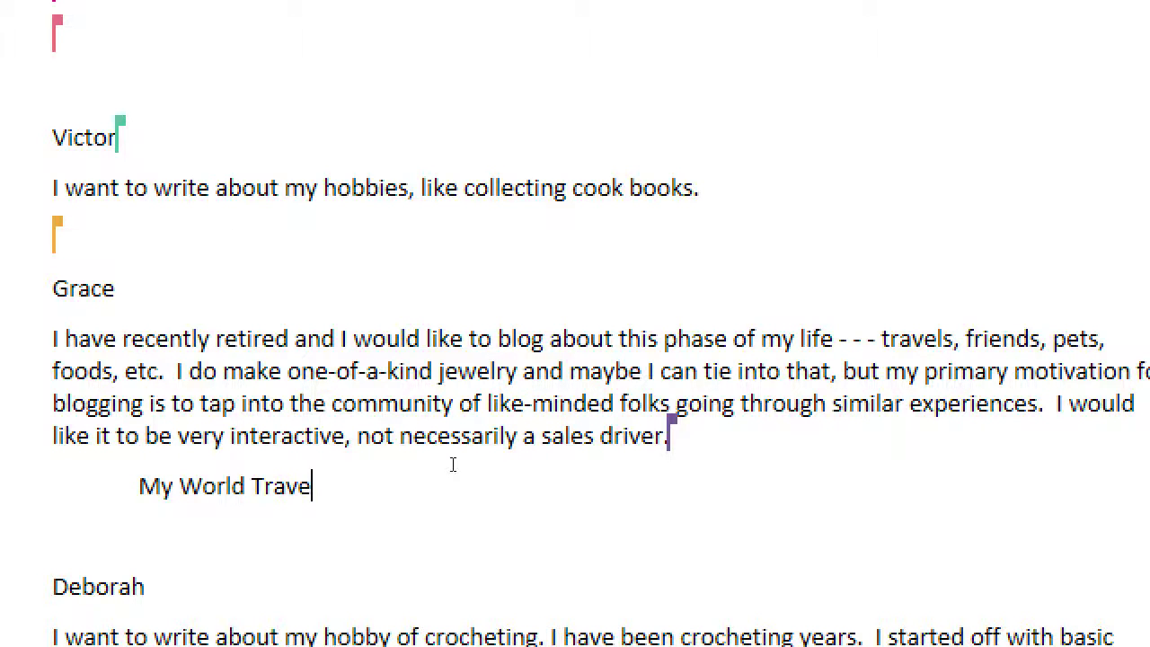
type("ls Blog")
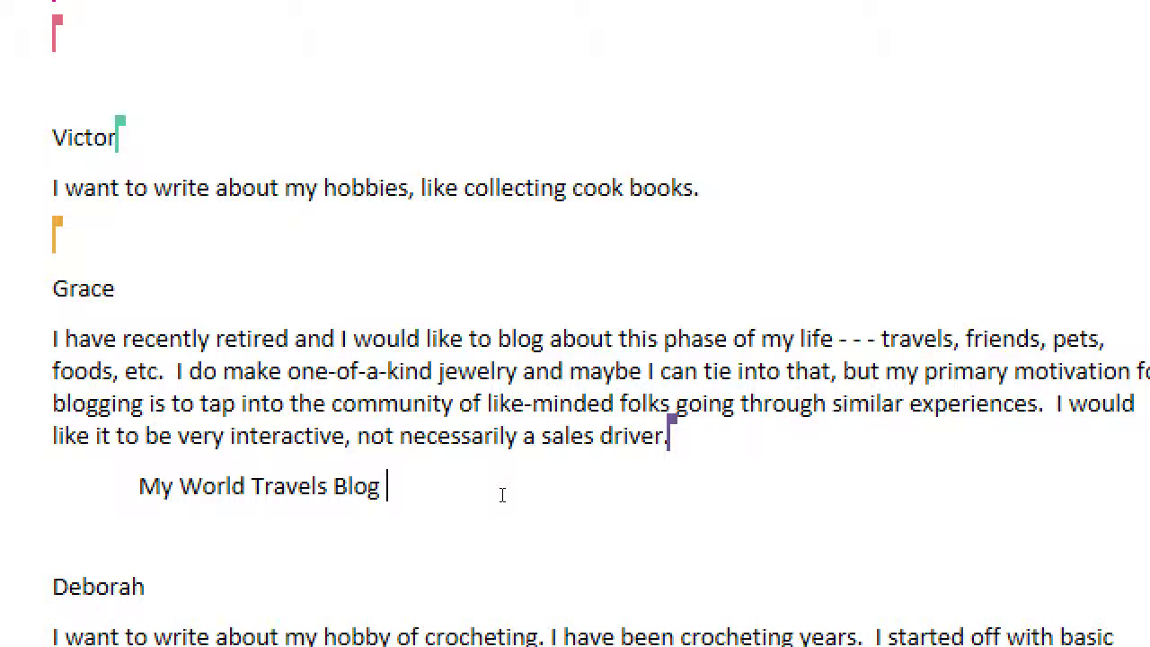
type(" -")
type("With upda")
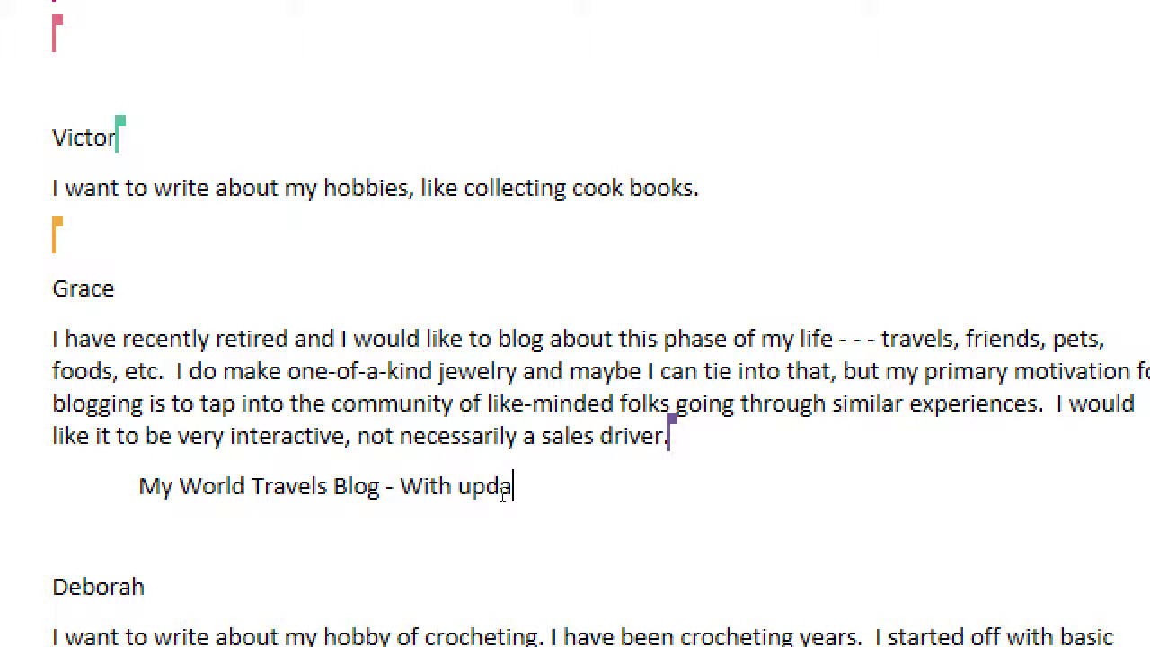
type("ting map.")
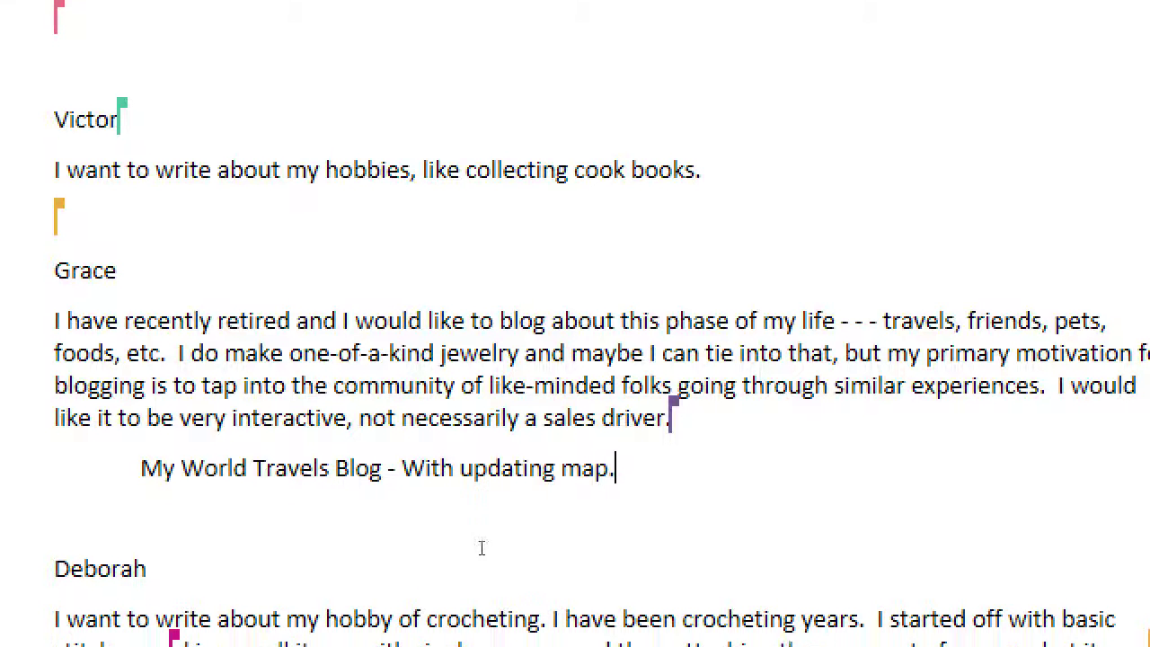
scroll(483, 546, "down", 3)
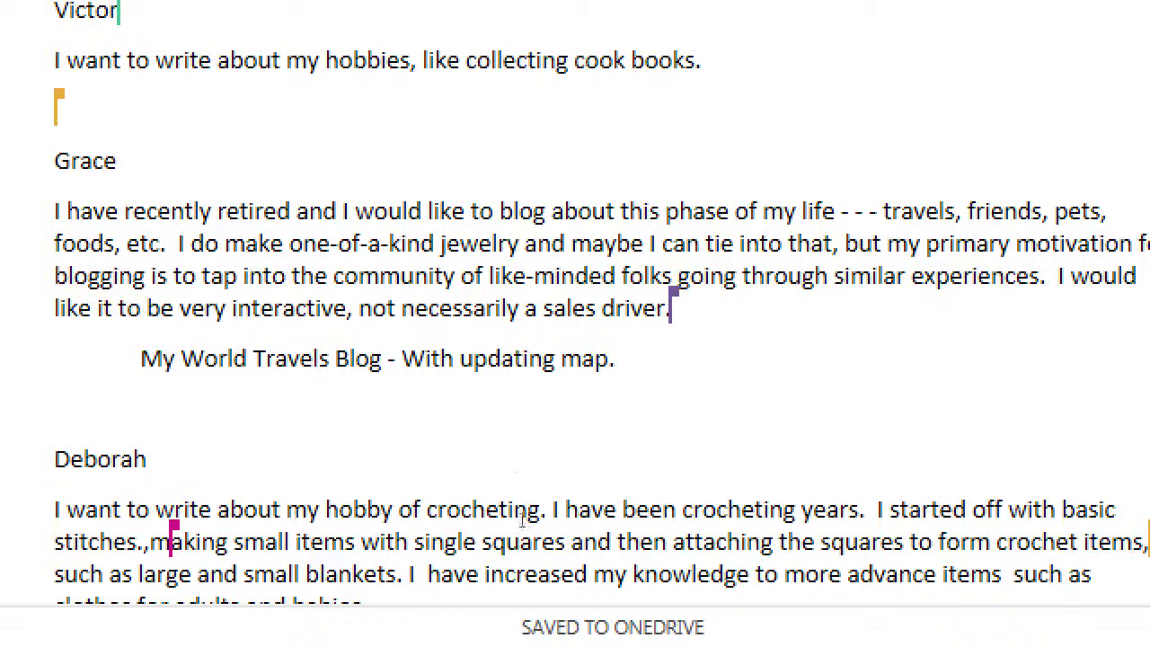
scroll(519, 503, "down", 1)
scroll(519, 522, "down", 1)
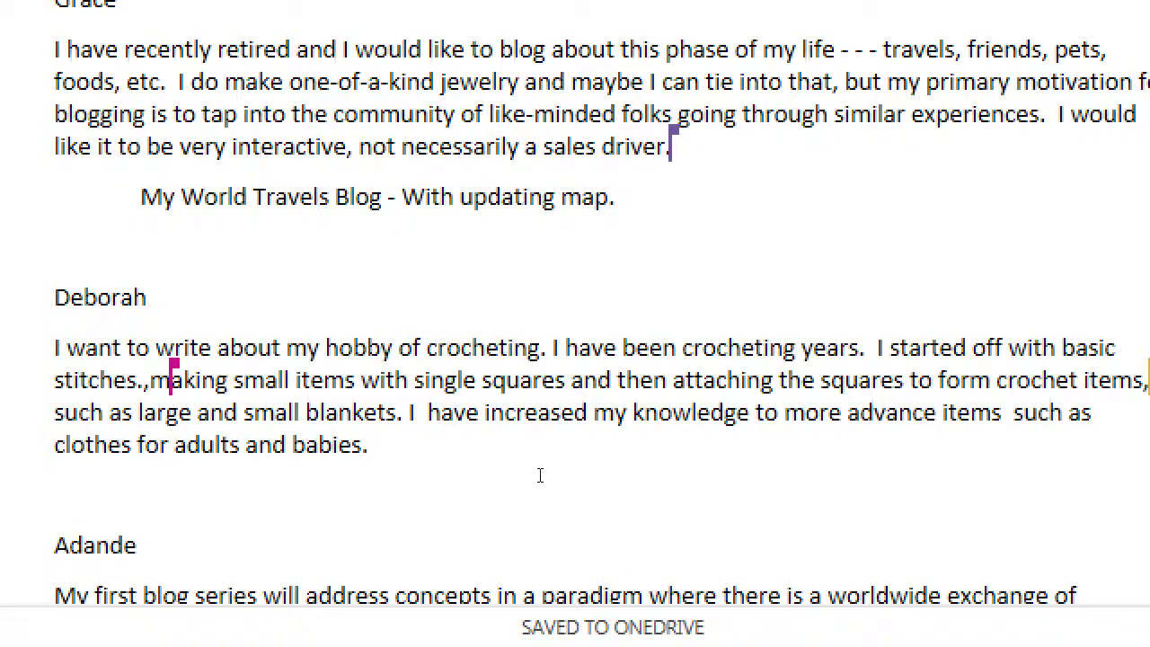
scroll(539, 546, "up", 1)
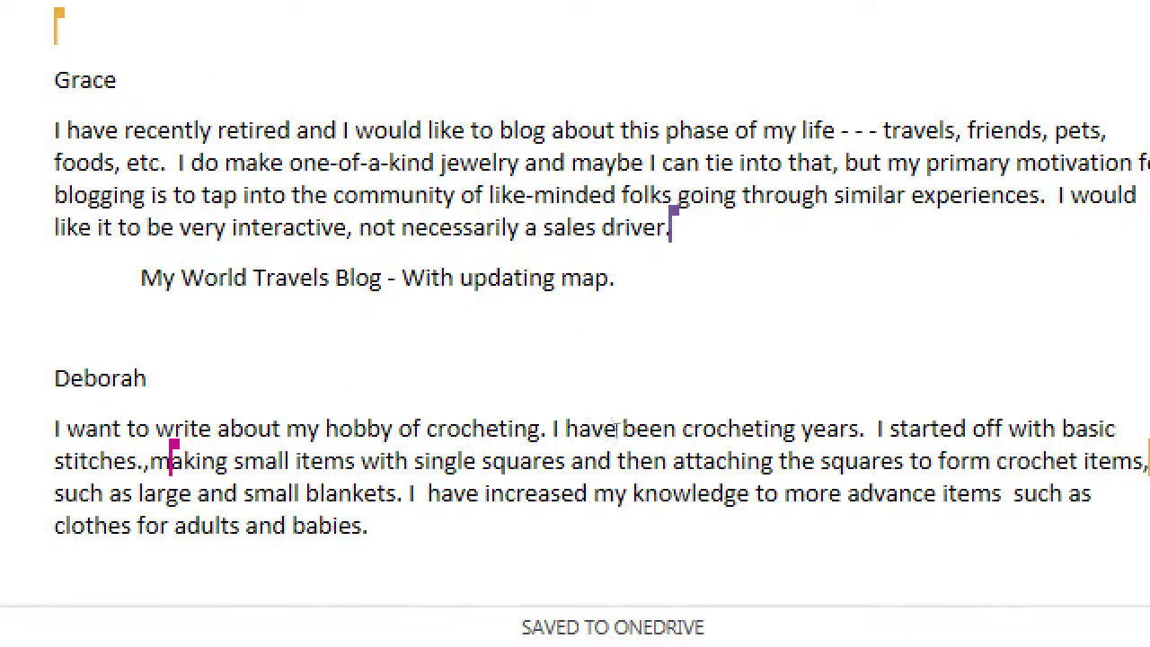
Make the 'My World Travels Blog' suggestion line italic.
key("End")
key("shift+Home")
key("ctrl+i")
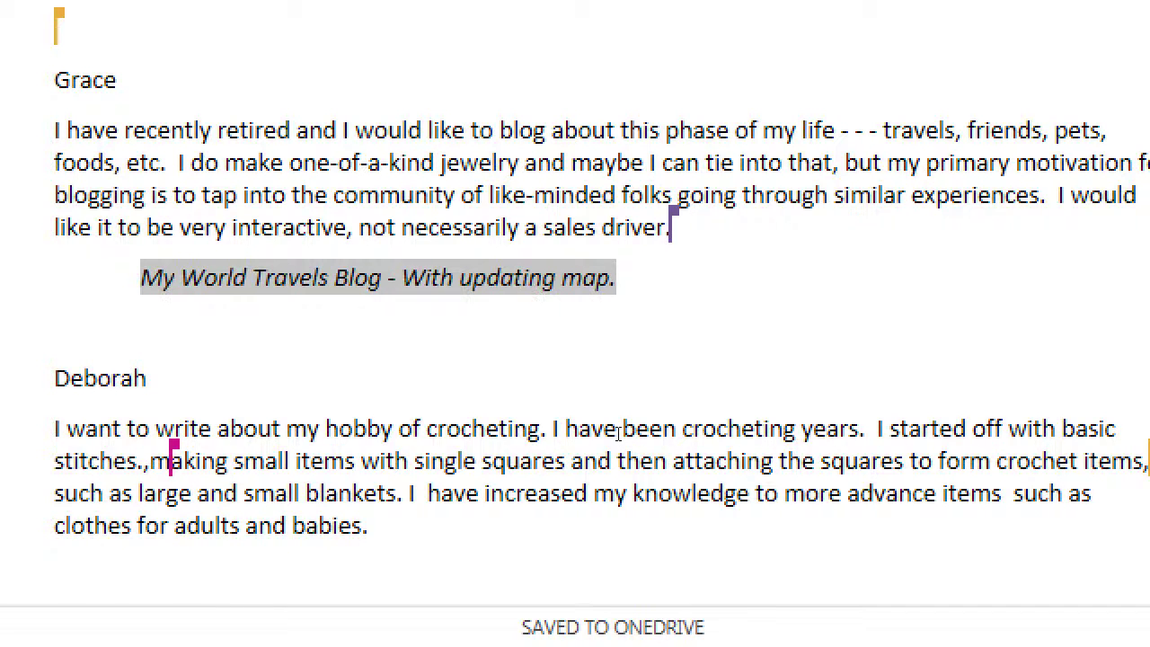
key("End")
Add a new italic suggestion line, 'A jewelry of the month post', below it.
key("Return")
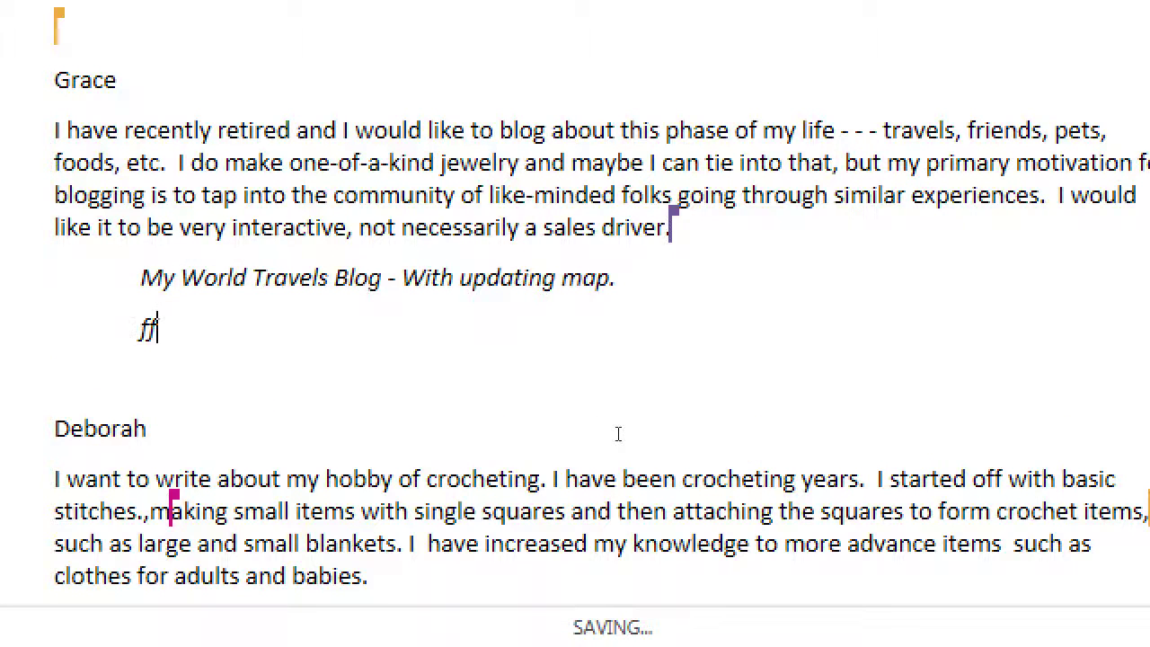
key("ctrl+i")
type("A jwel")
key("BackSpace")
key("BackSpace")
key("BackSpace")
type("we")
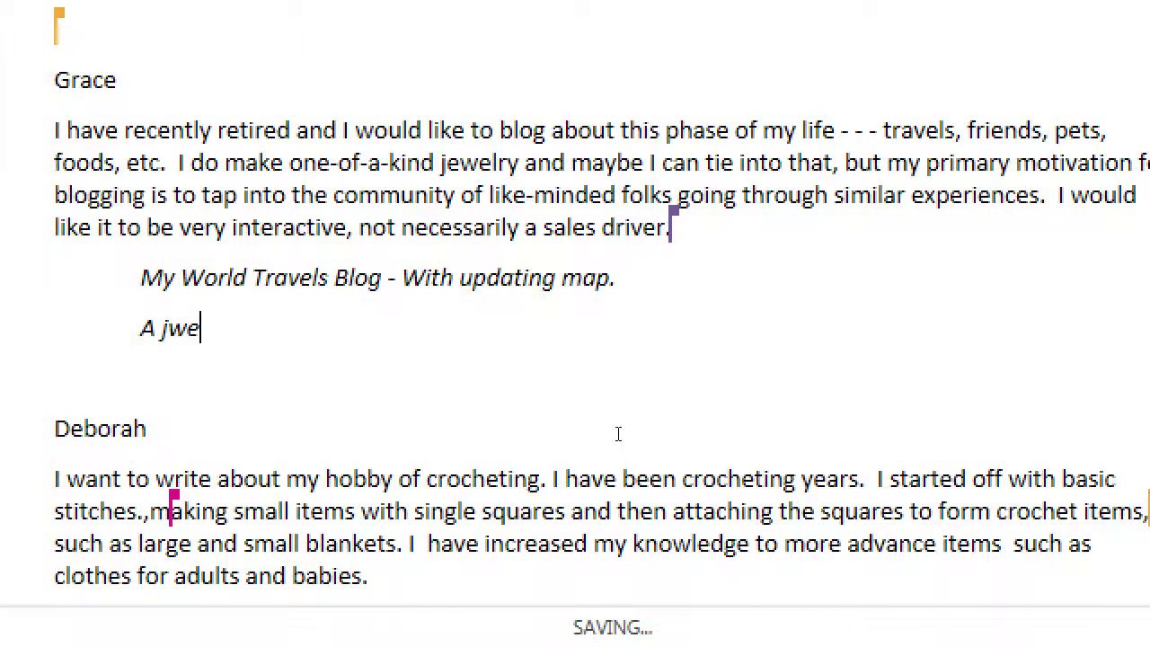
key("BackSpace")
key("BackSpace")
type("ewelry of")
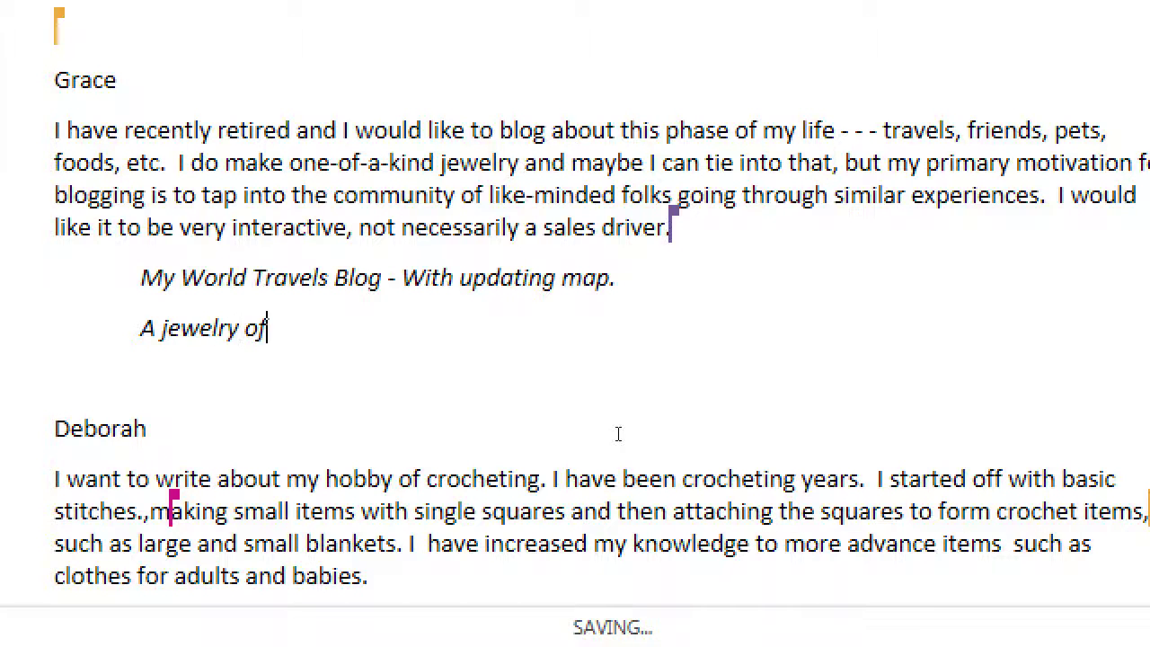
type(" the month post")
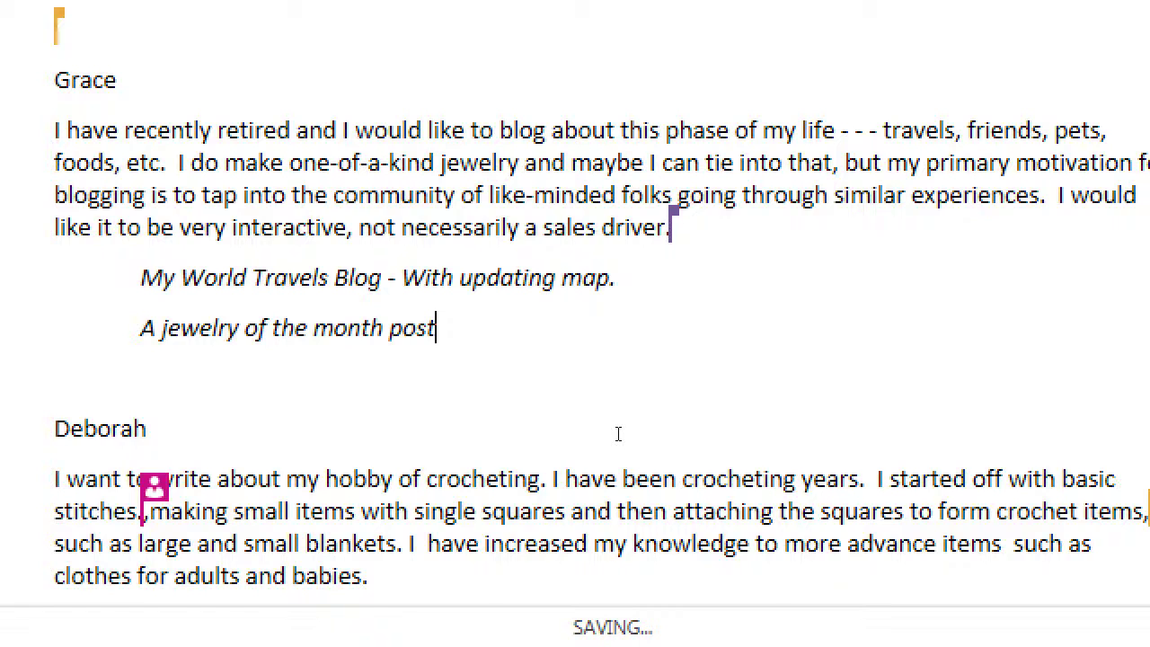
Add a new line, replace 'Tap into' with 'Take advantage of Pinterest (social media)', and select it.
key("Return")
type("Tap into")
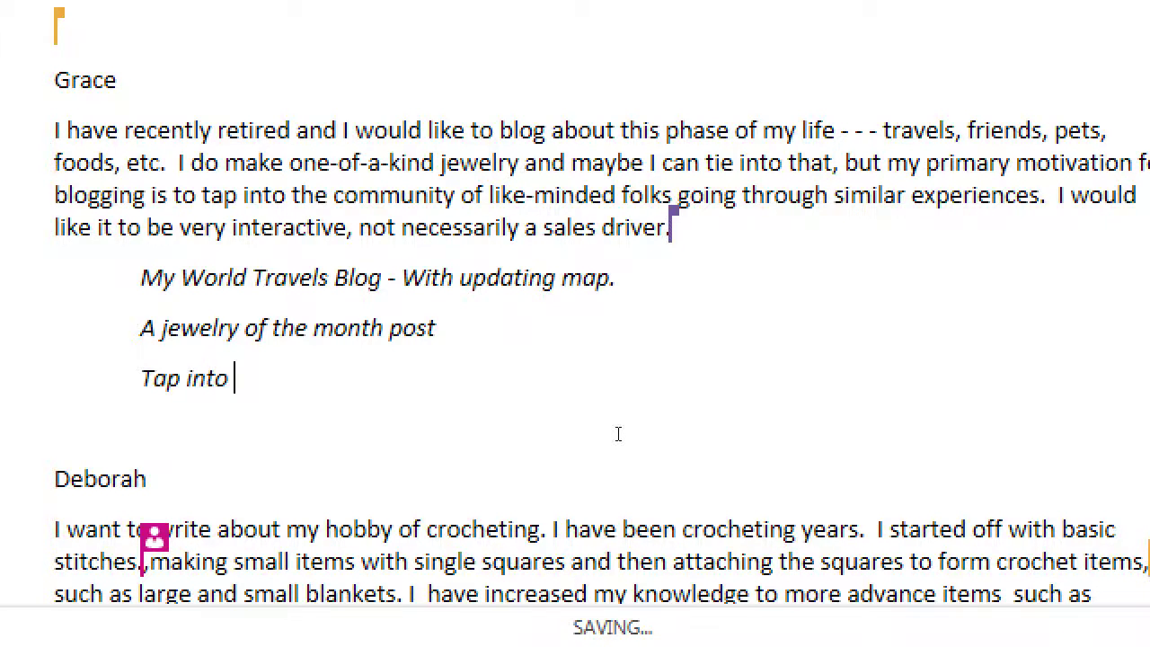
key("shift+Home")
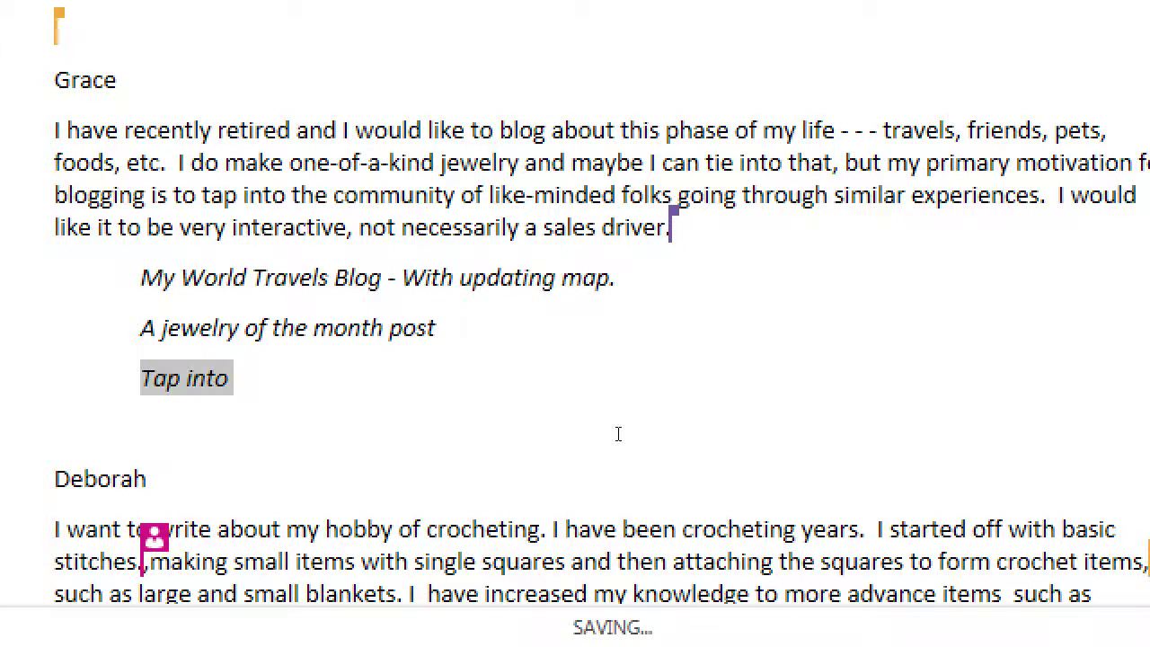
type("Take advantage ")
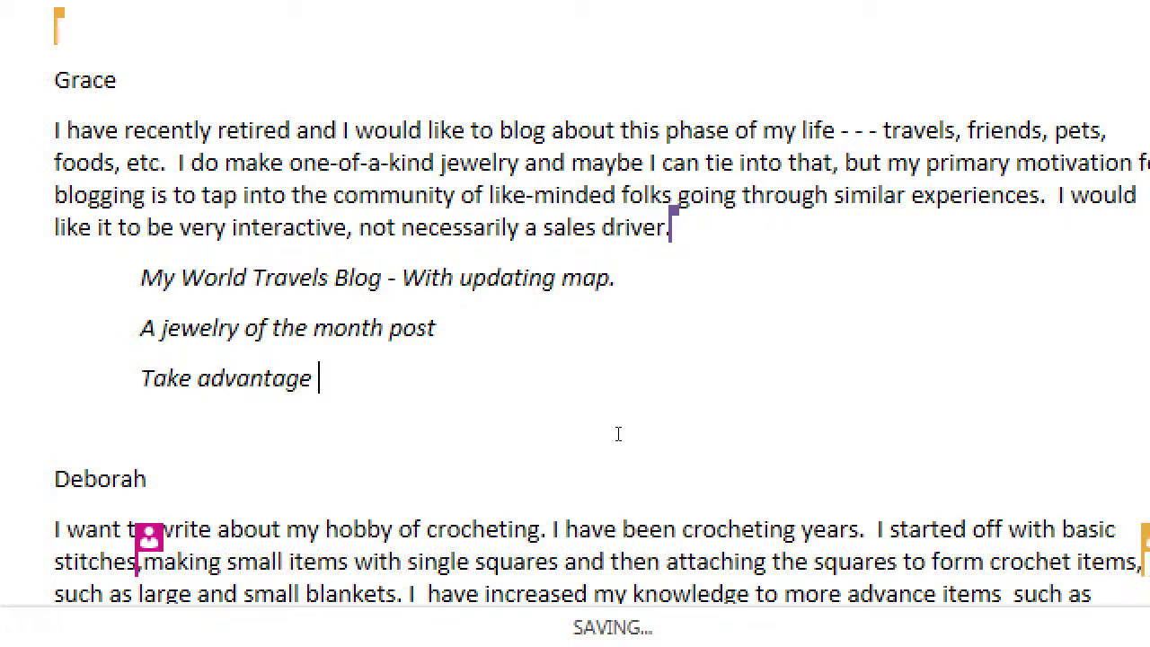
type("of Pinterest")
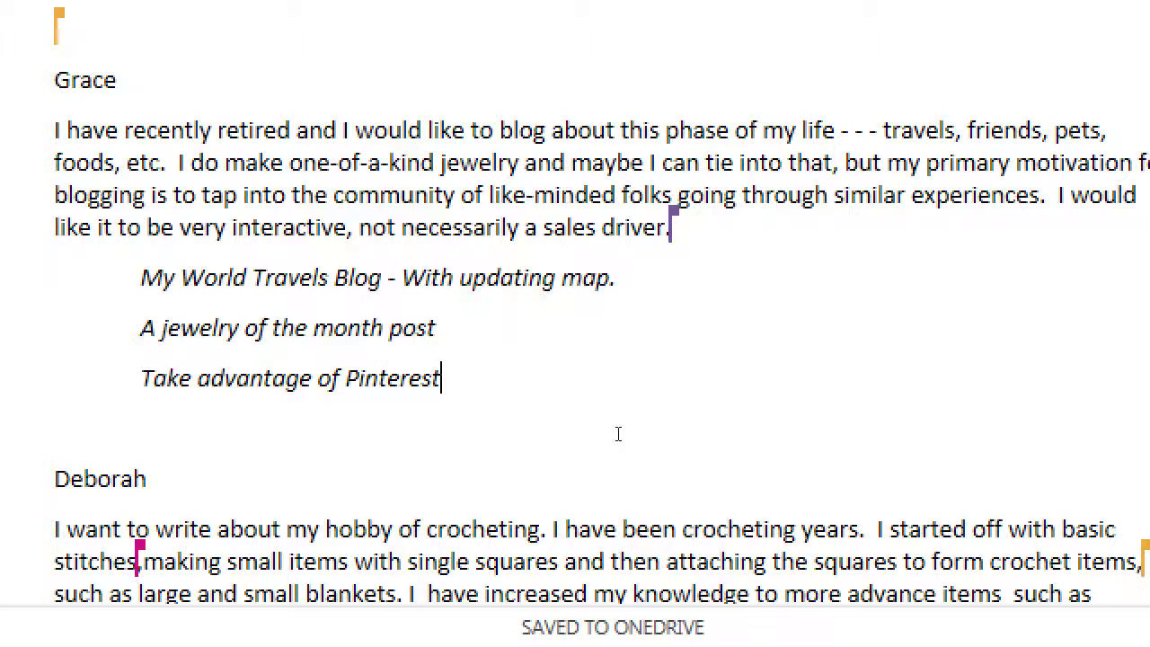
type("(social media)")
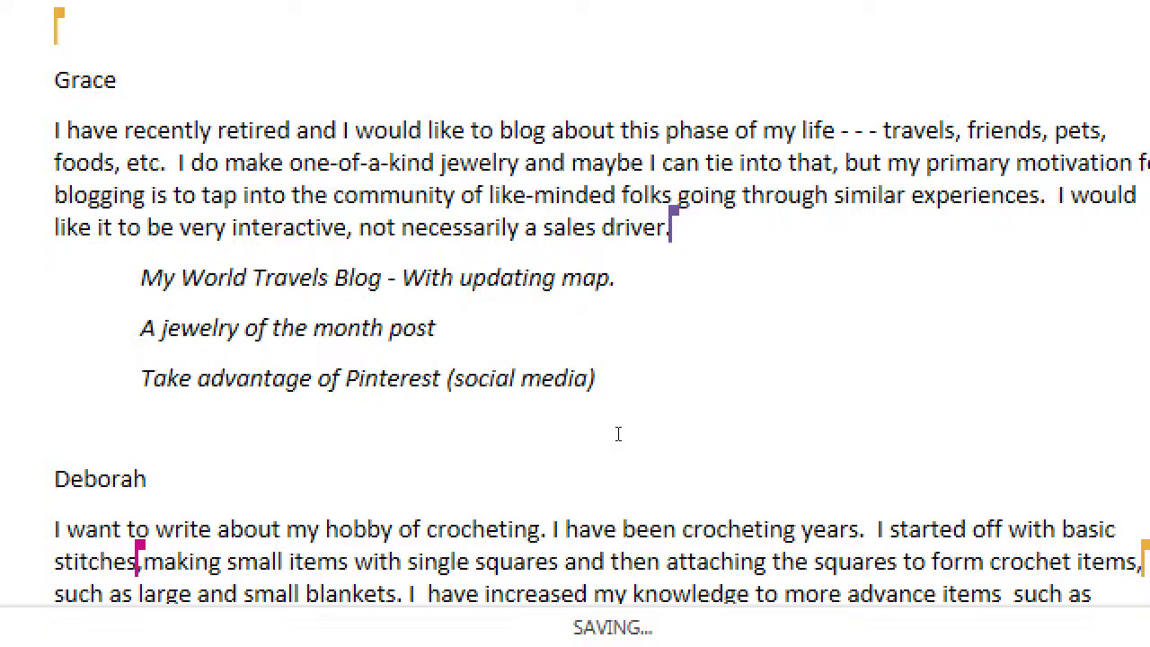
key("shift+Home")
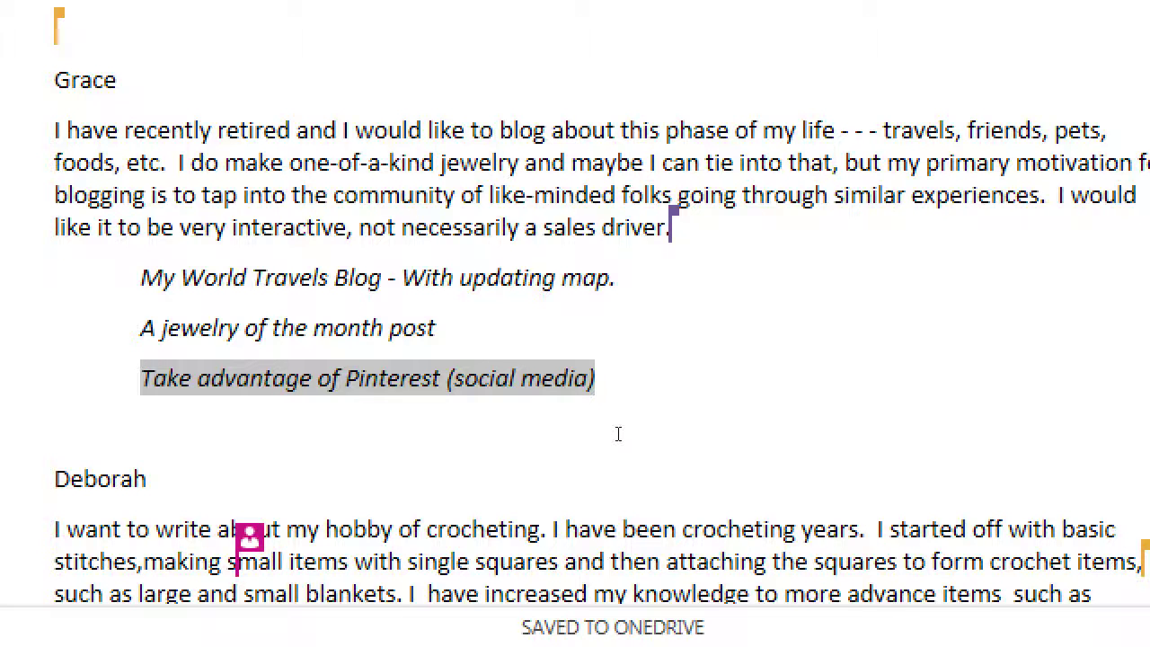
scroll(618, 433, "down", 3)
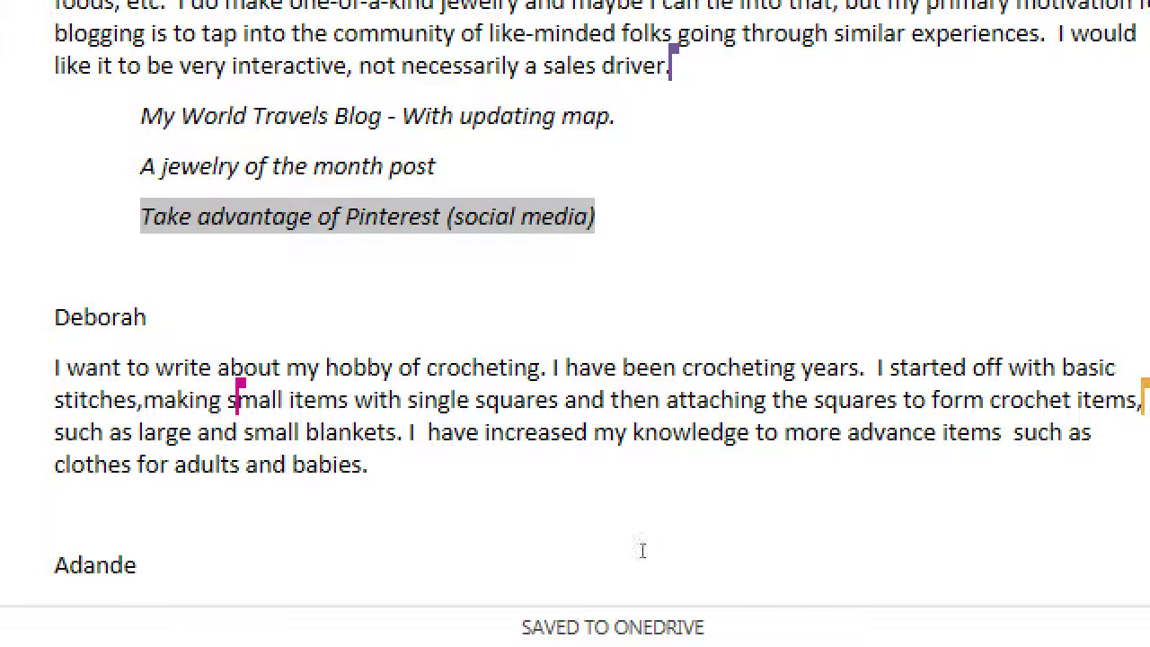
Add an indented line after 'babies.' reading 'A How-To (...) Series'.
left_click(603, 519)
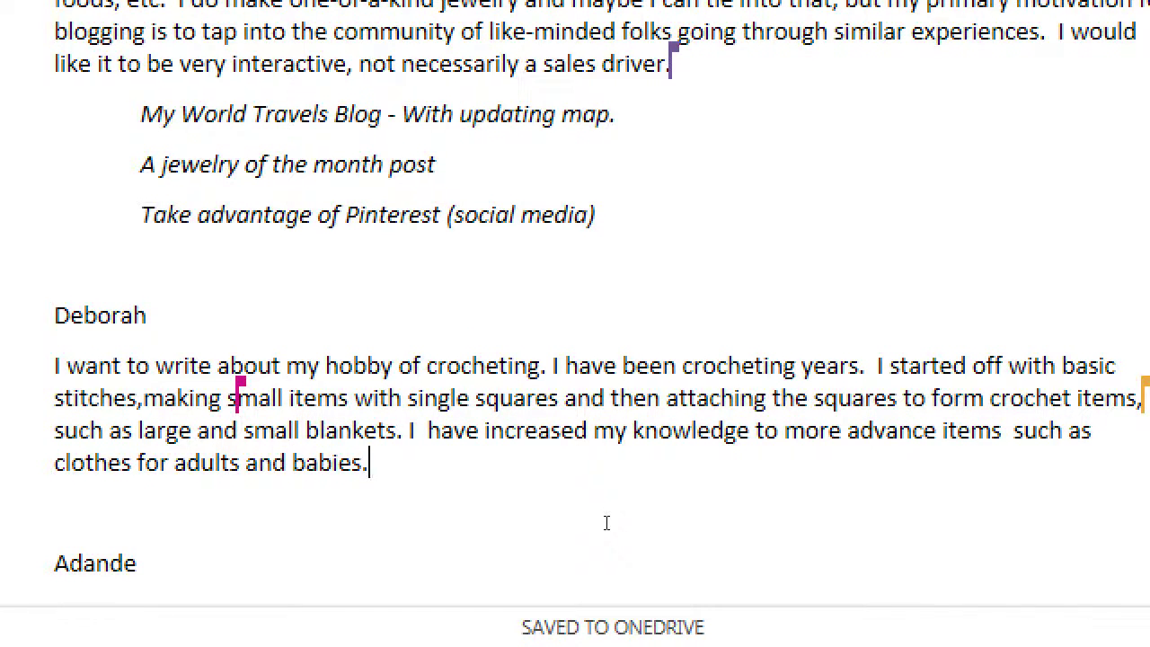
key("Return")
key("Tab")
type("A s")
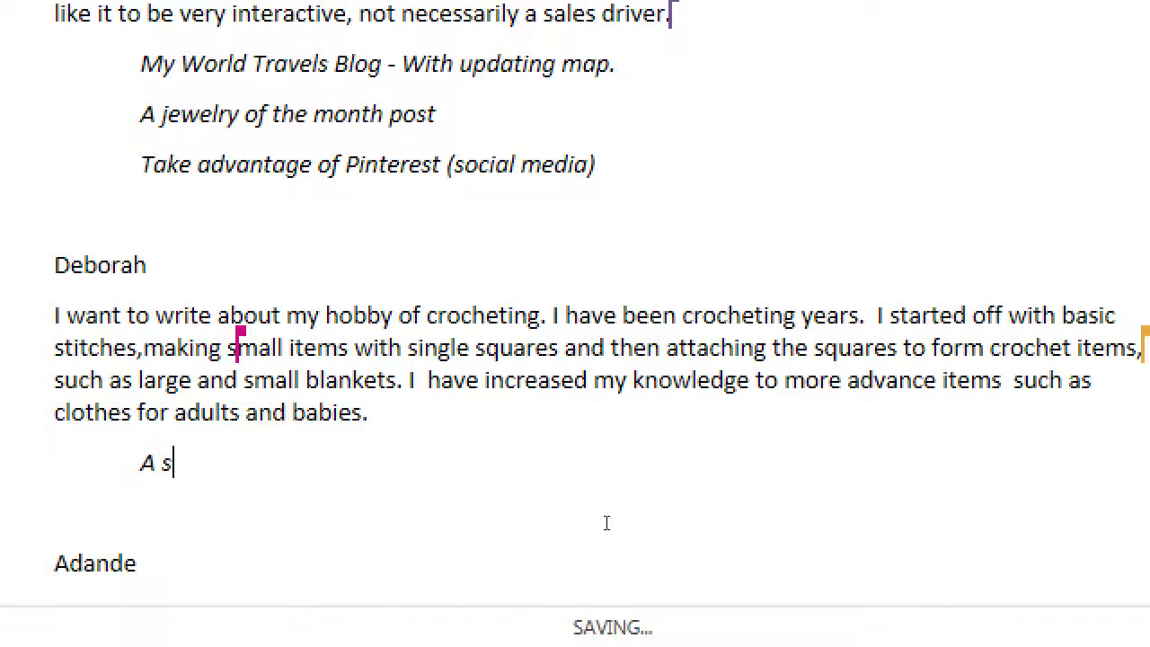
key("BackSpace")
type("How-To Series")
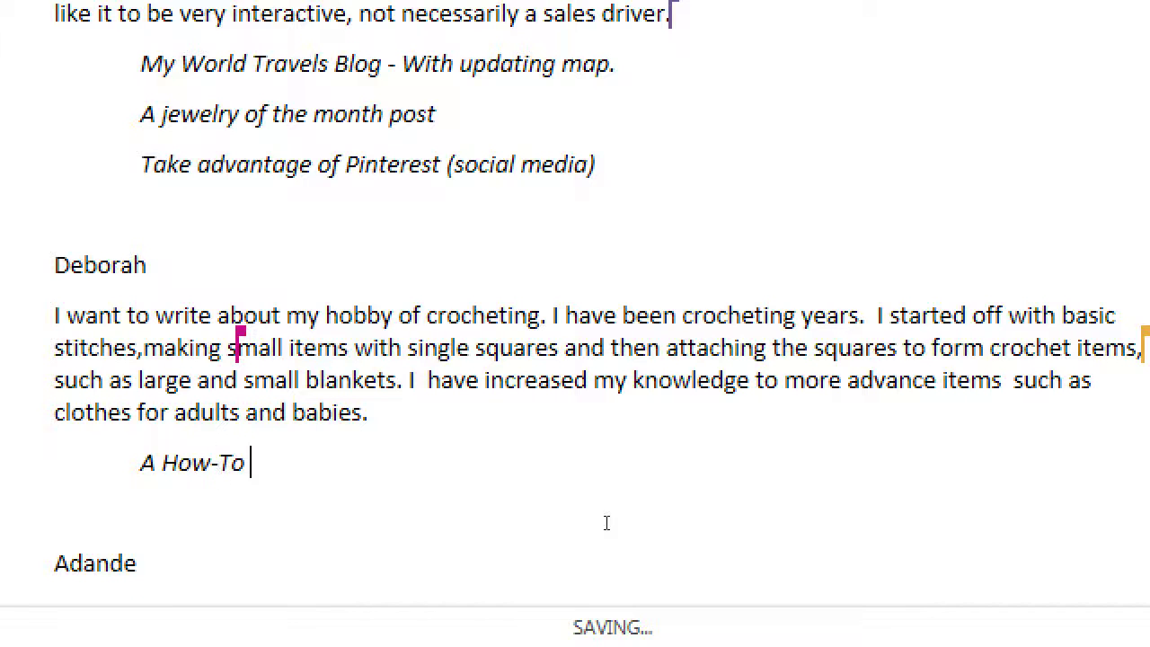
key("Left")
key("Left")
key("Left")
key("Left")
key("Left")
key("Left")
type("(...")
type(")")
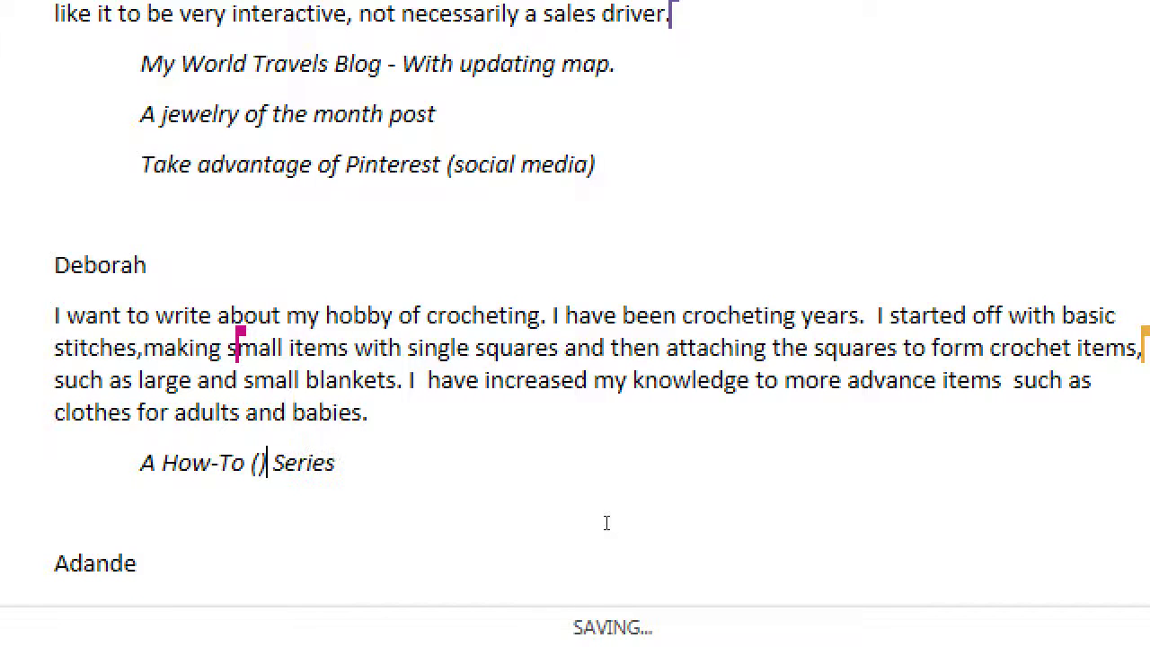
key("Left")
key("Left")
type("...")
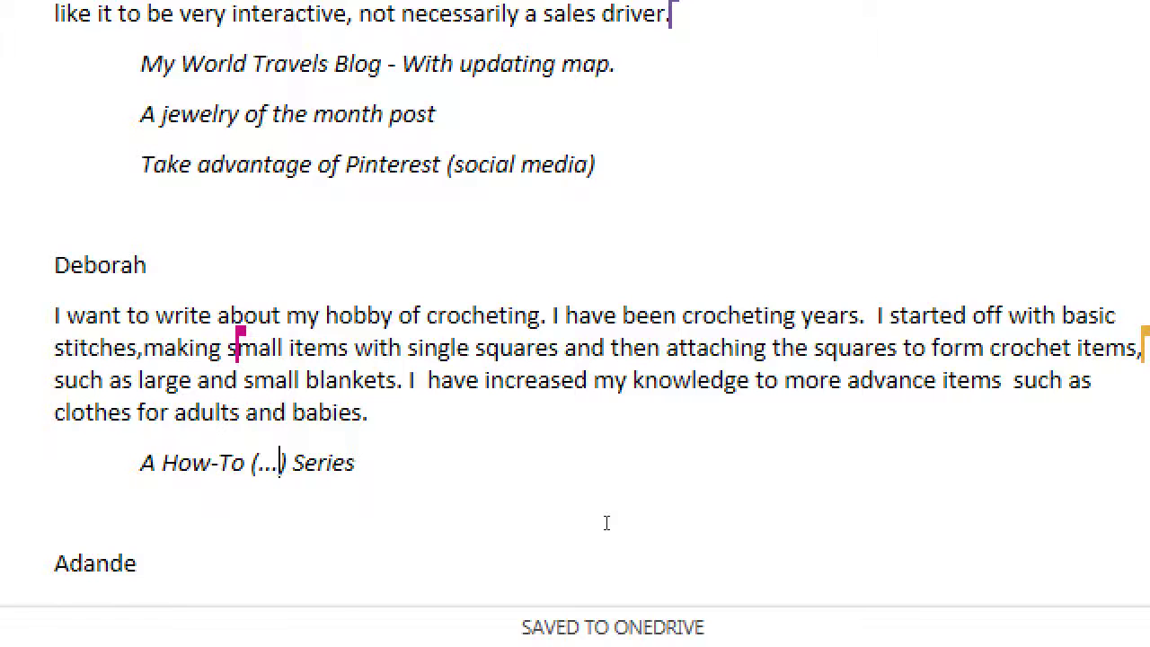
Add the lines 'With step-by-step instructions', 'Activate comments' and 'Reviews of implements of crocheting'.
key("End")
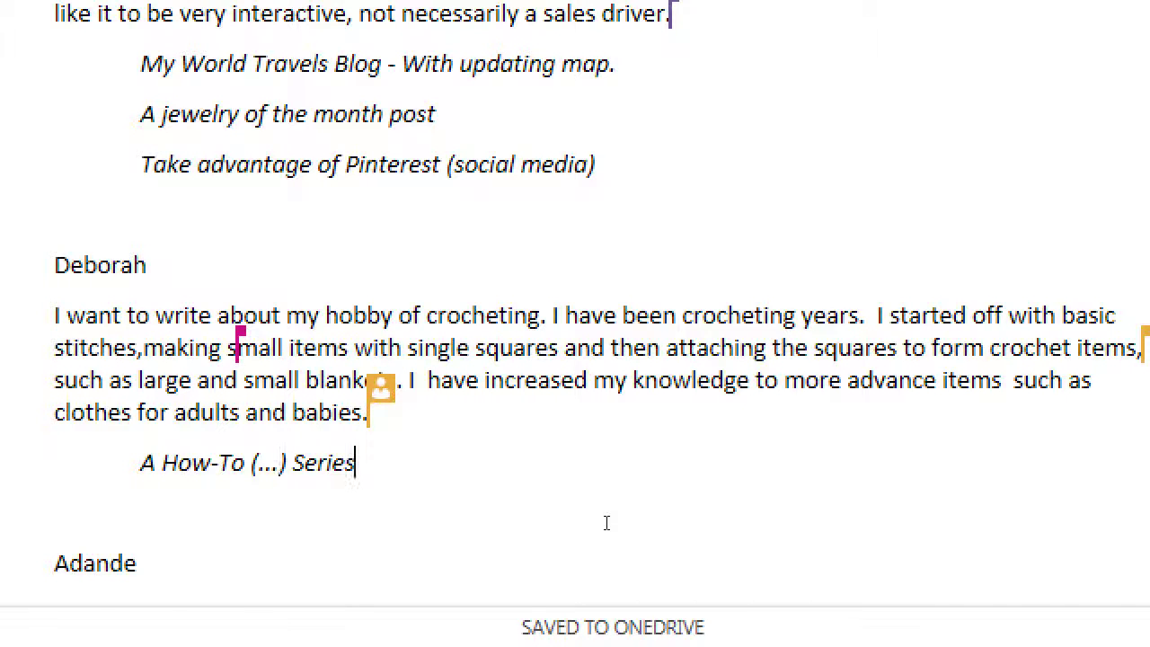
key("Return")
type("With st")
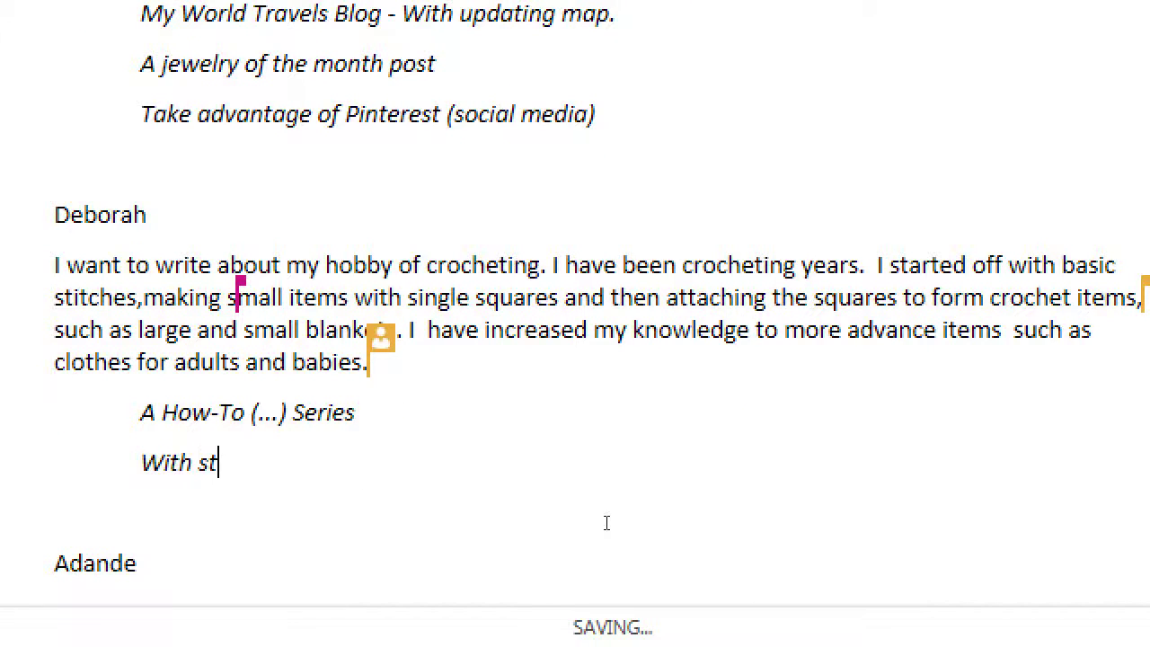
type("ep-by-")
key("BackSpace")
type("y-step instructions")
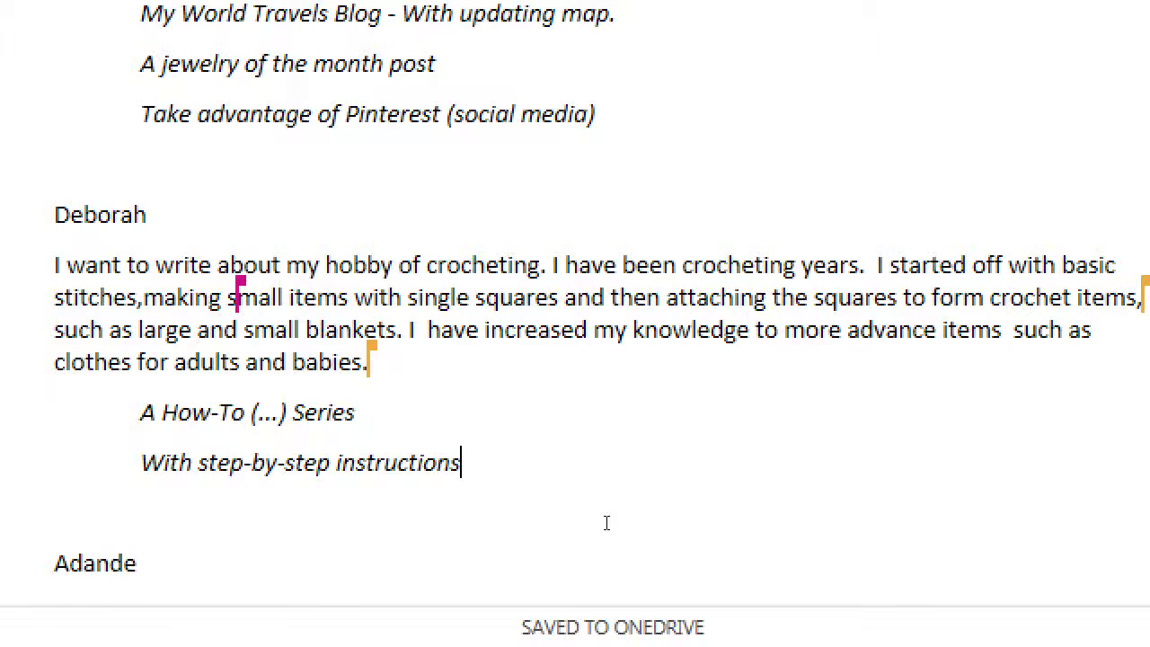
key("Return")
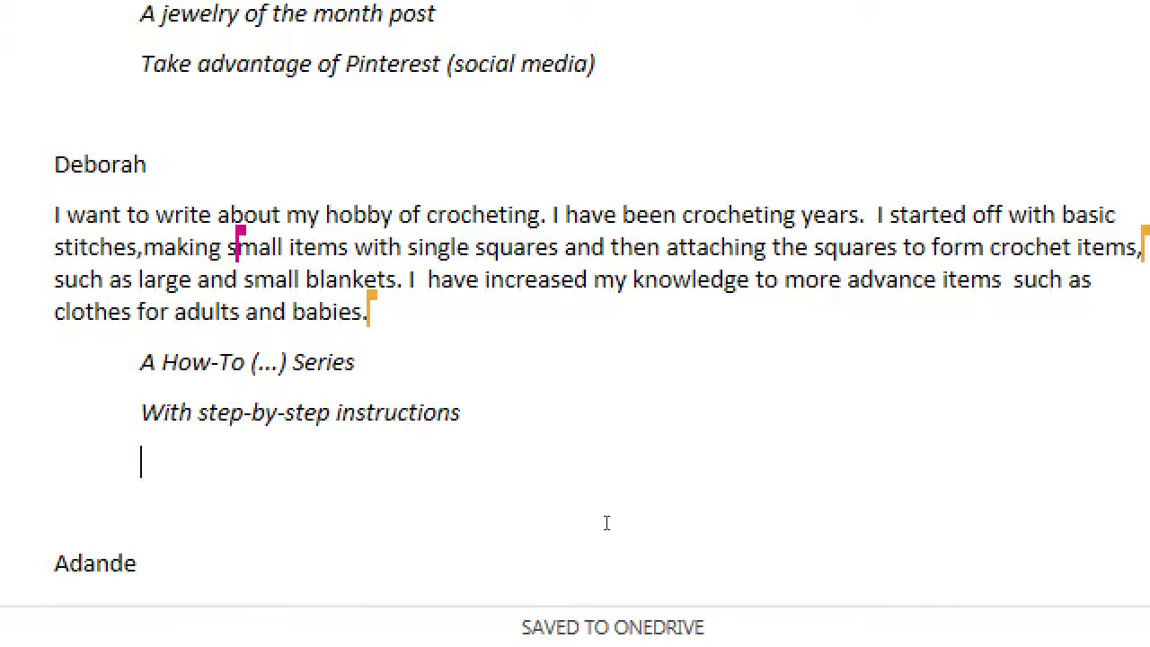
type("Activate comments")
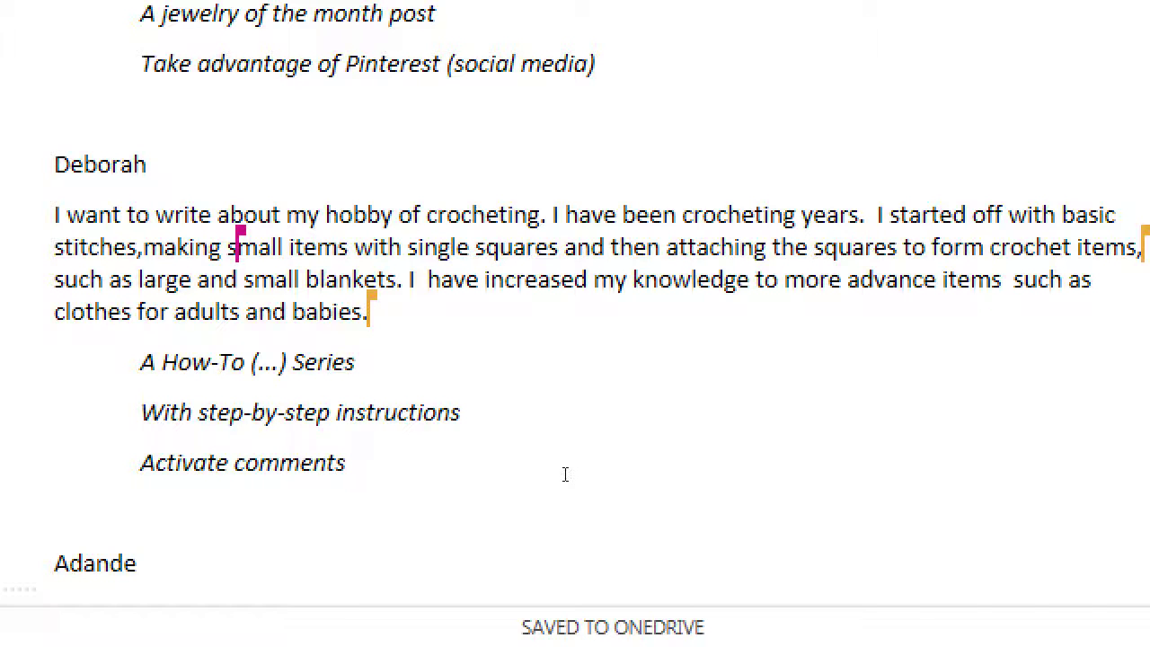
key("Return")
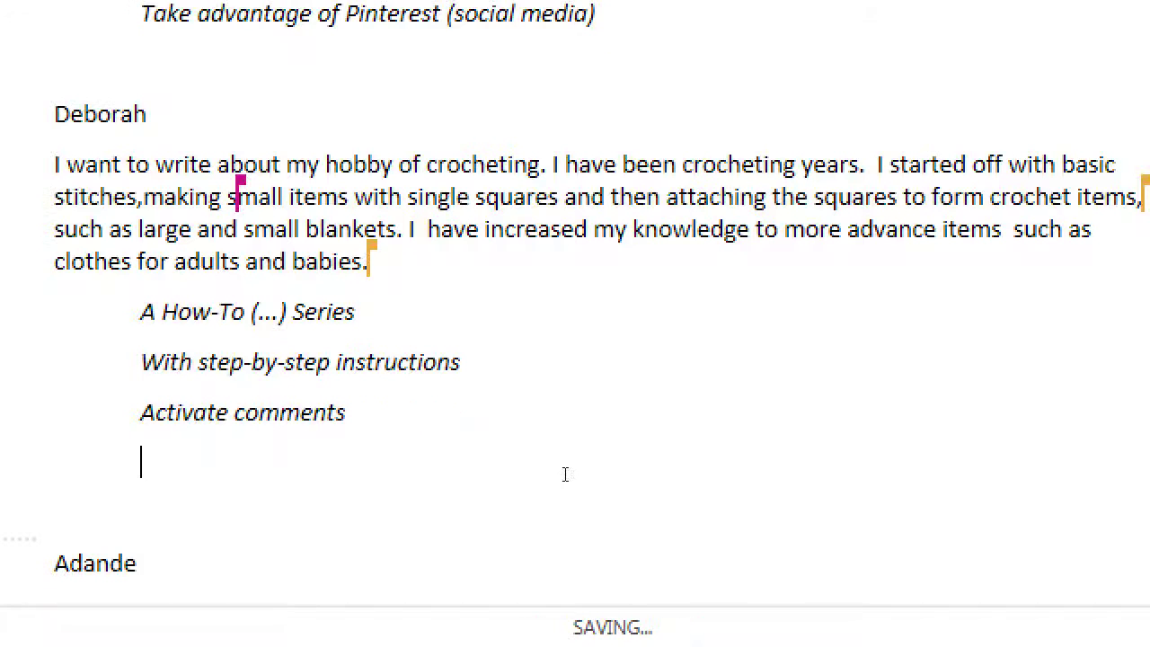
type("Reviews of")
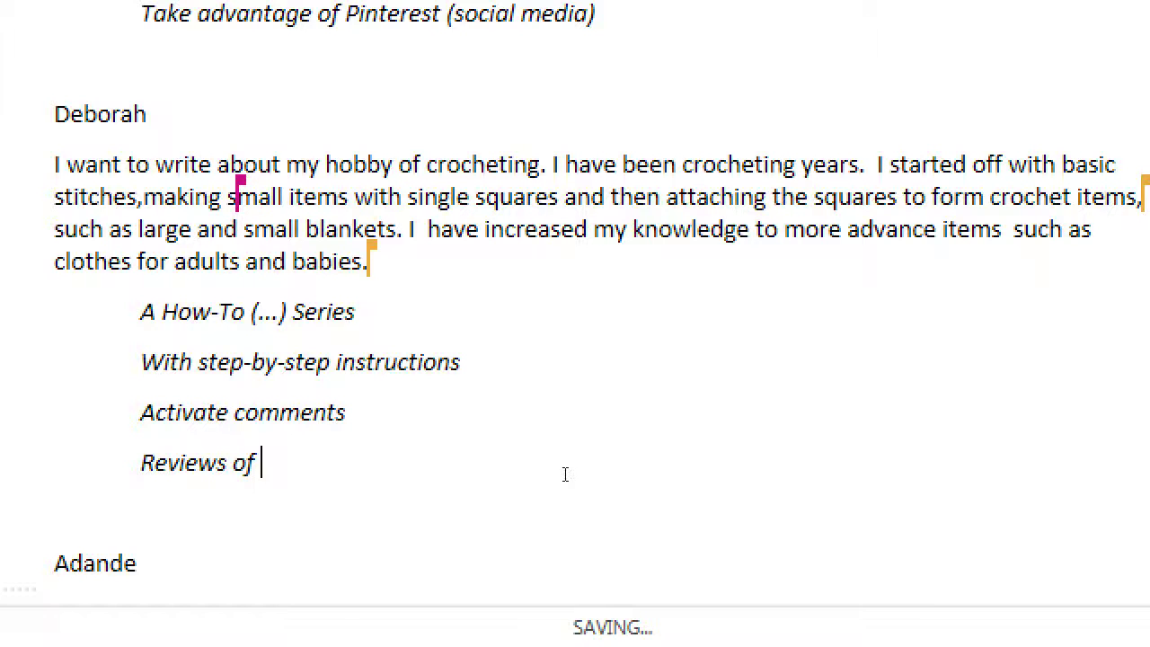
type(" implements")
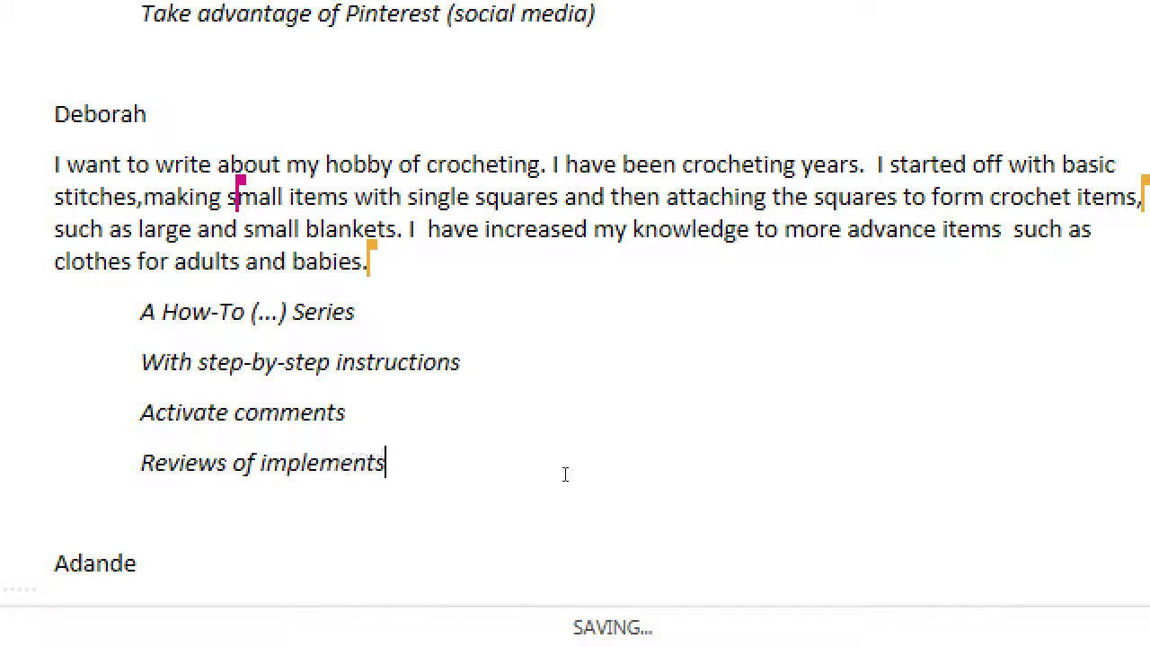
type(" of crocheting")
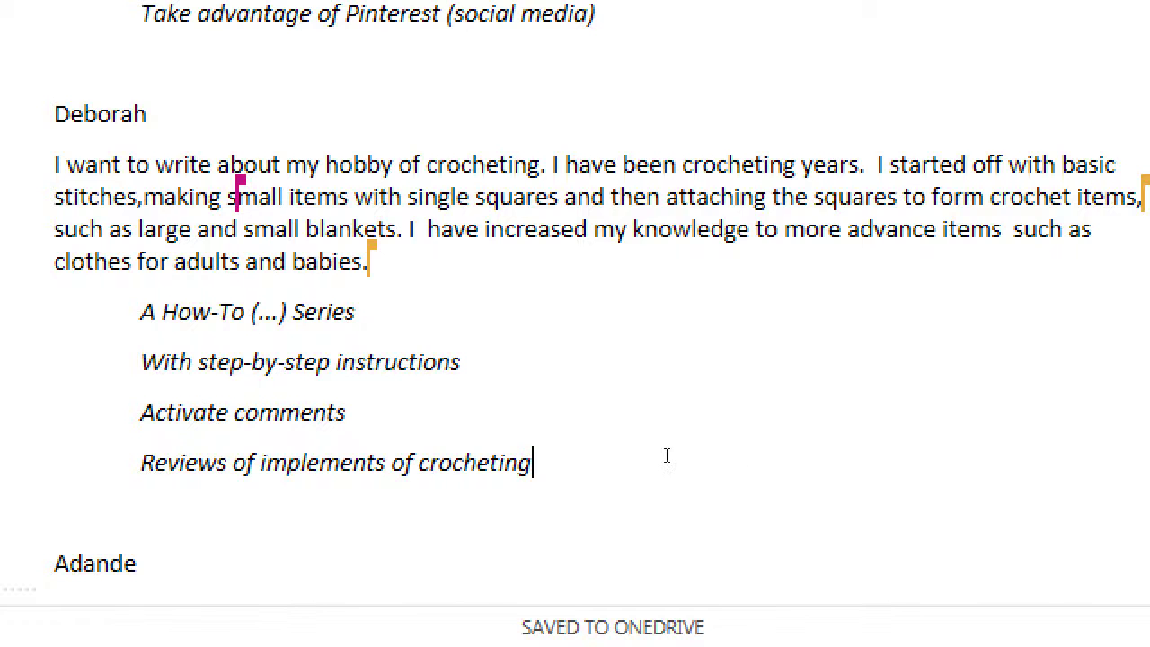
Scroll down to the paragraph about worldwide exchange and local community change.
scroll(668, 455, "down", 3)
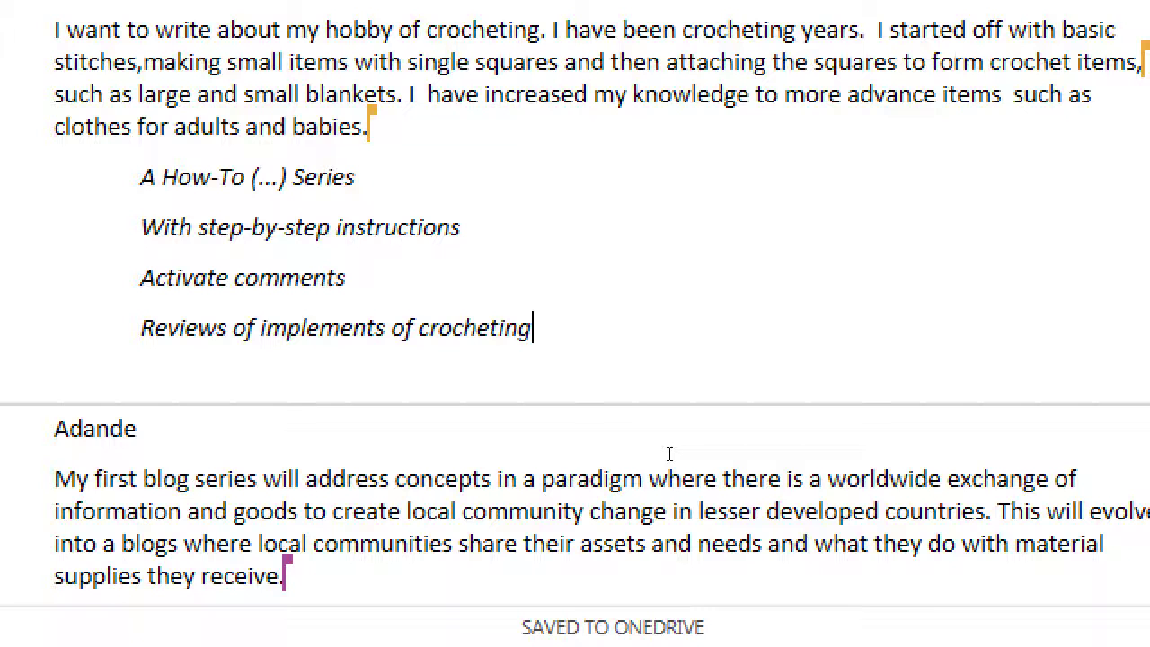
scroll(669, 454, "down", 2)
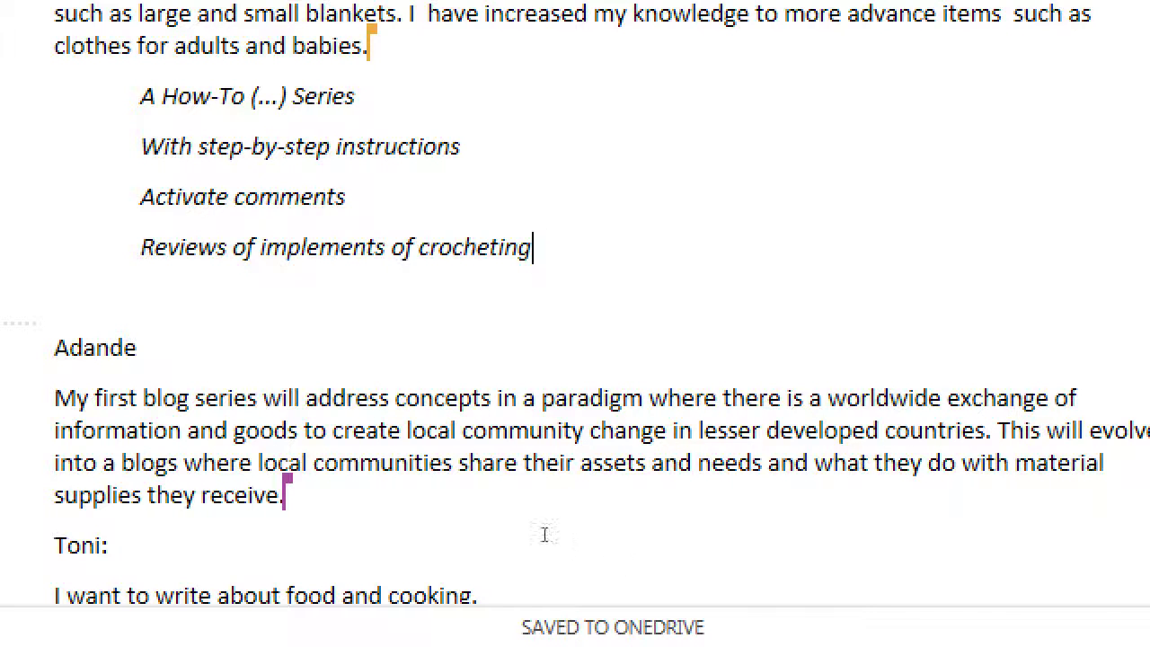
scroll(544, 535, "down", 3)
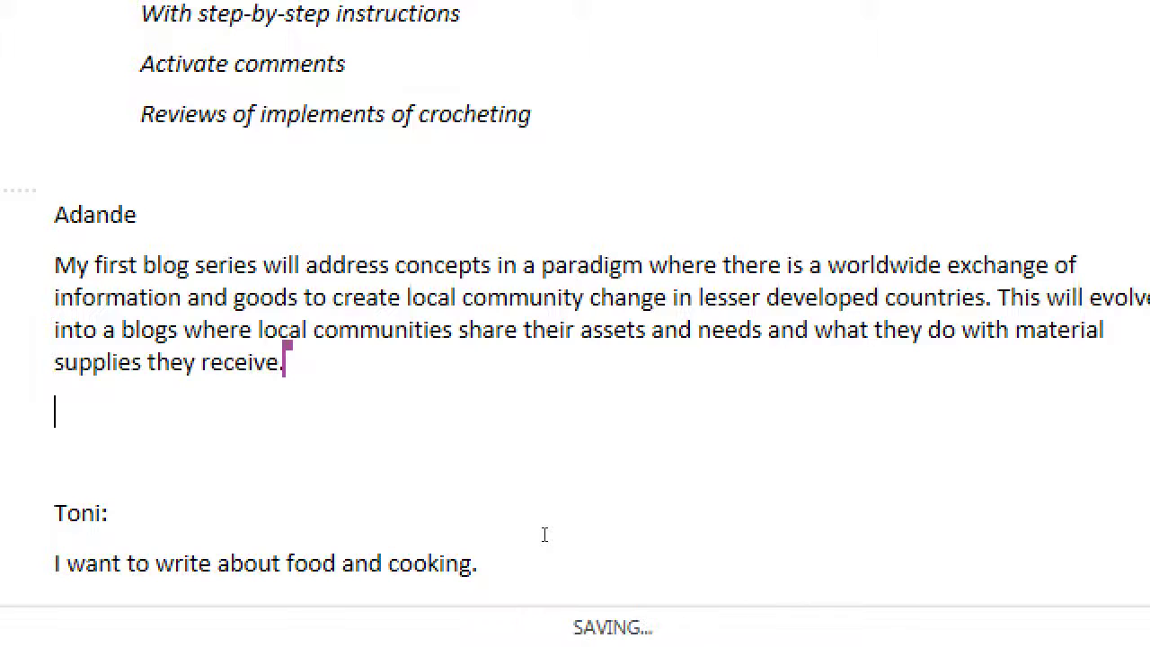
Indent the empty line and type 'Success stories - Focusing on the real behind the actions'.
key("Tab")
type("Succ")
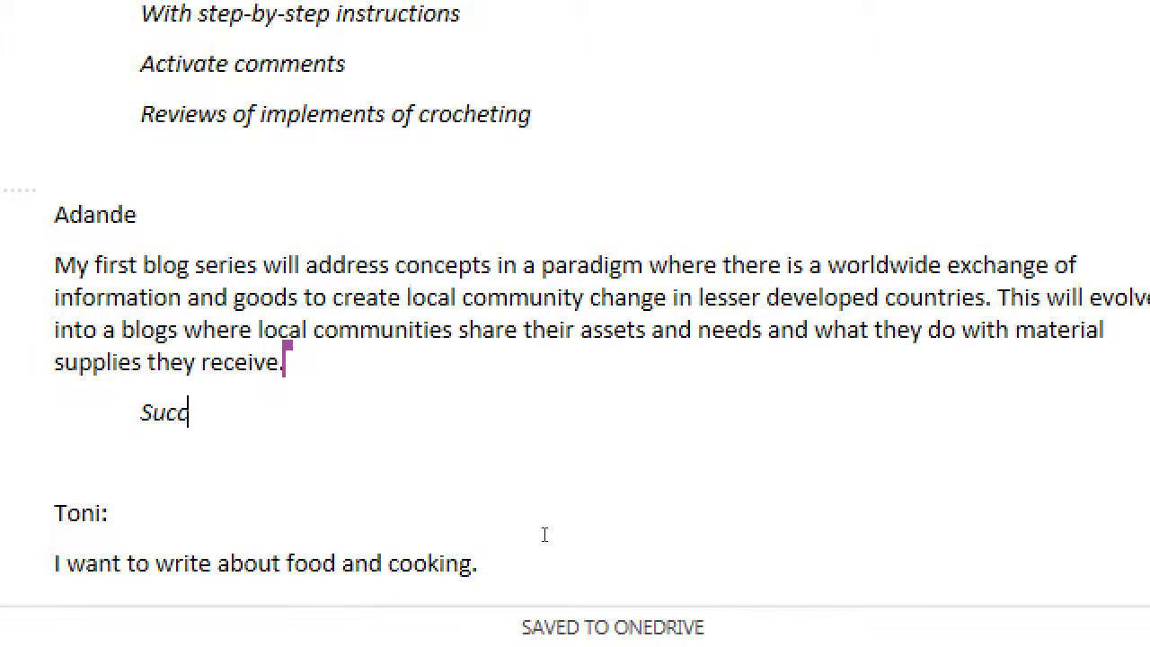
type("ess tor")
key("BackSpace")
key("BackSpace")
key("BackSpace")
type("st")
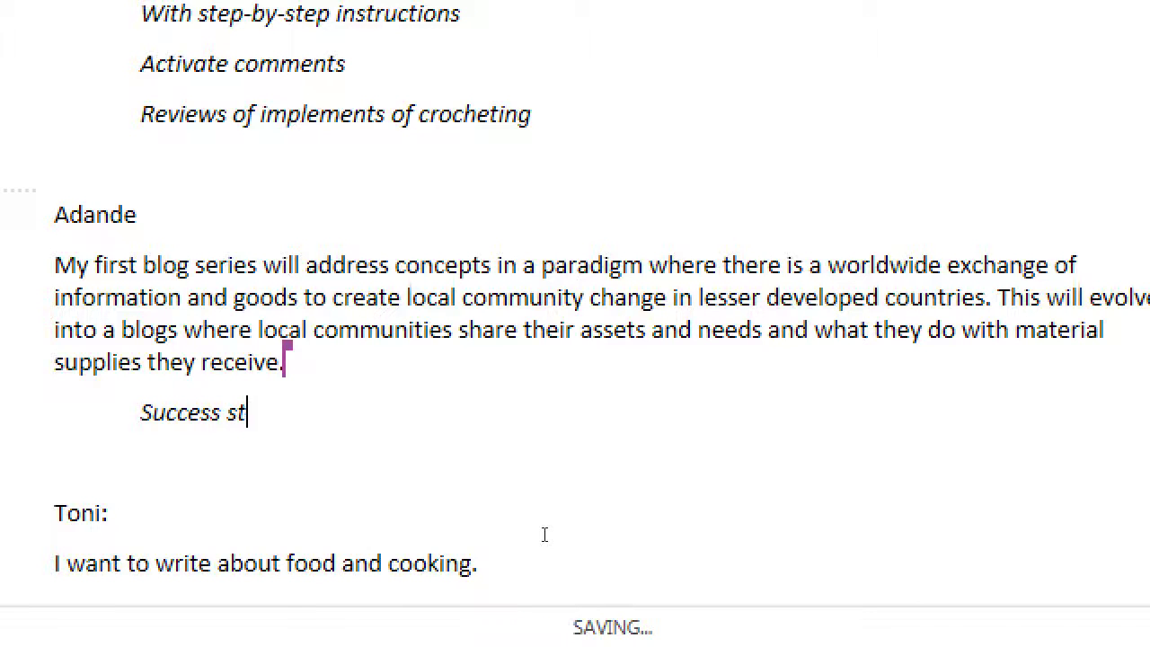
type("ories")
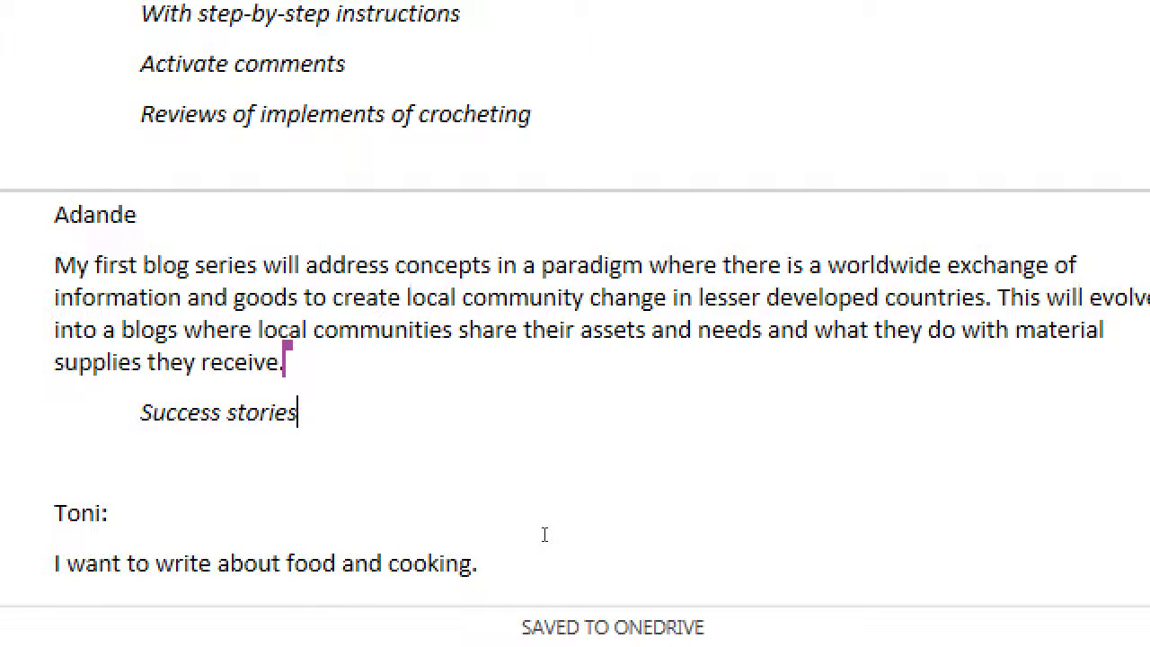
type("-")
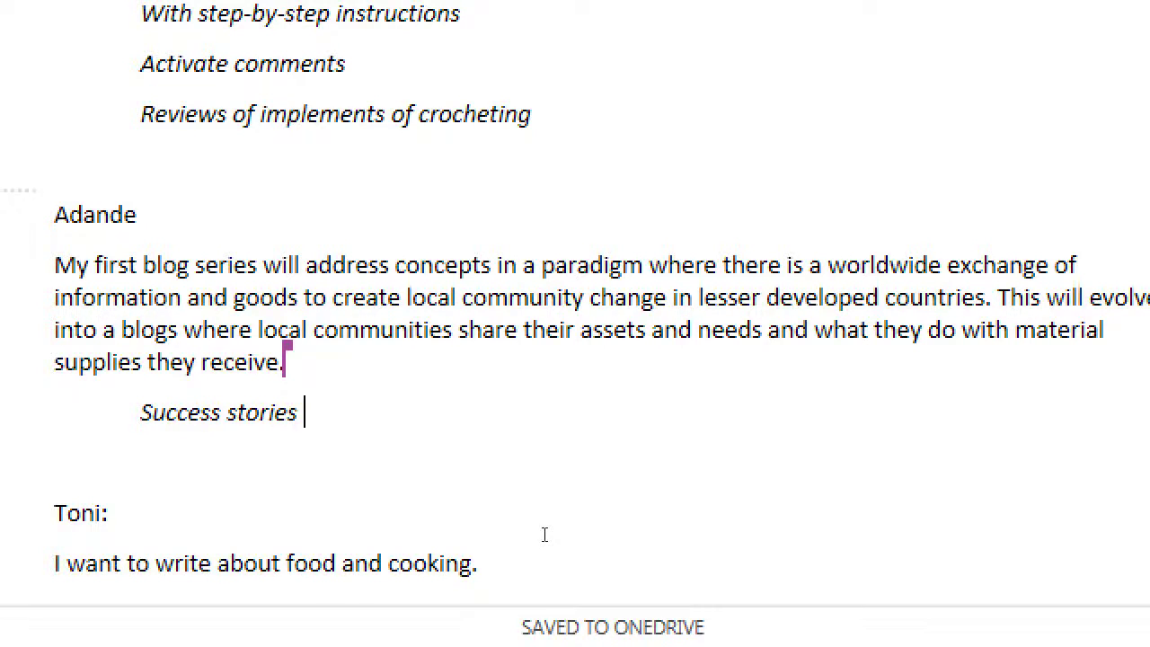
type(" F")
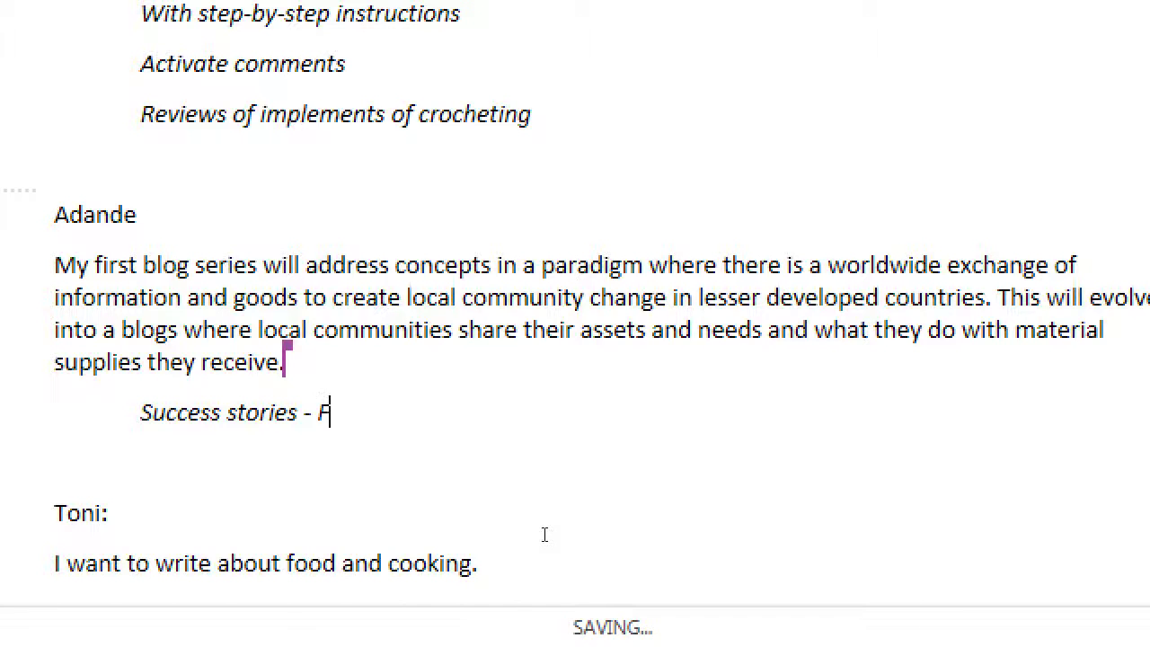
type("ocusing on the re")
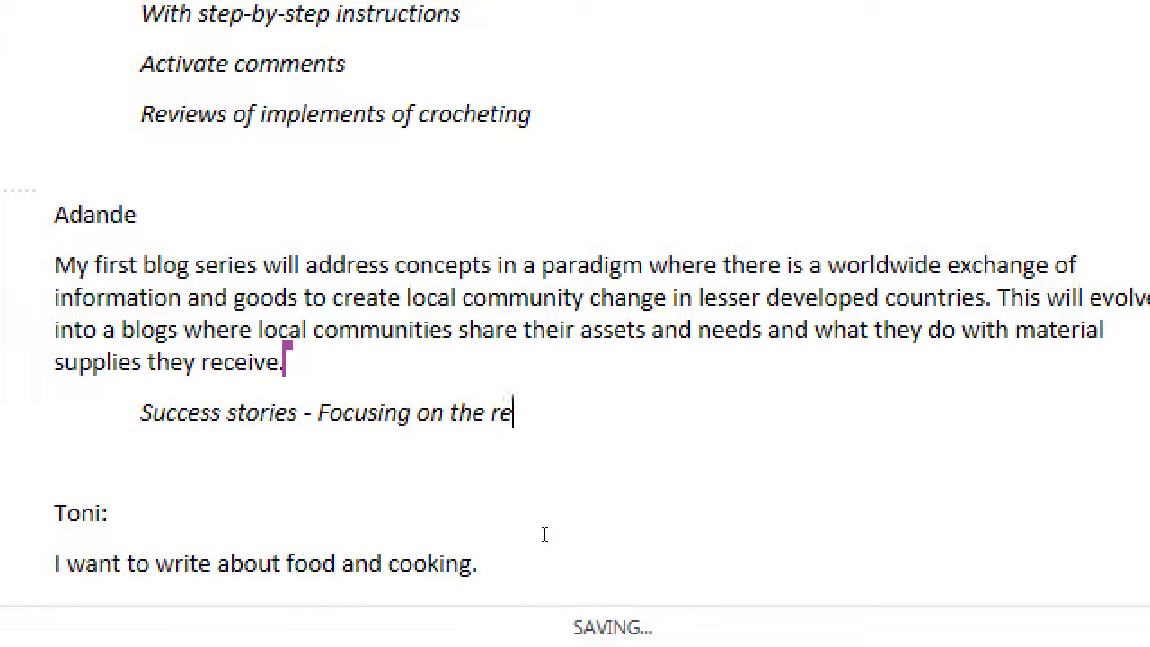
type("al behind the actions")
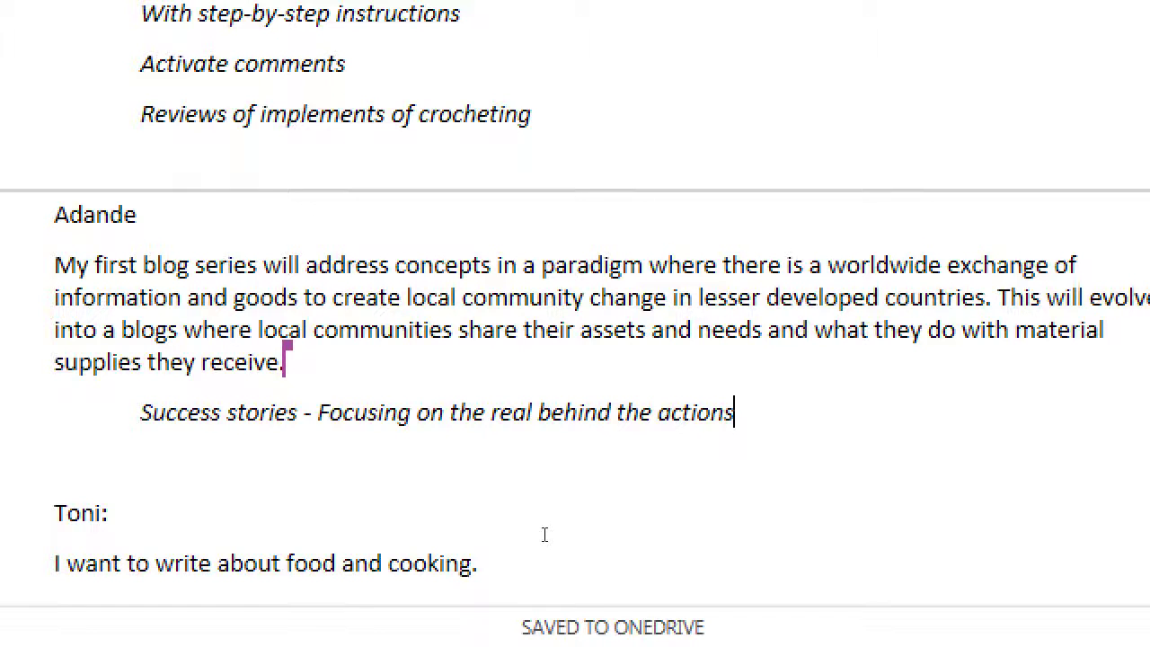
Start a new indented paragraph after 'Success stories - Focusing on the real behind the actions'.
key("Return")
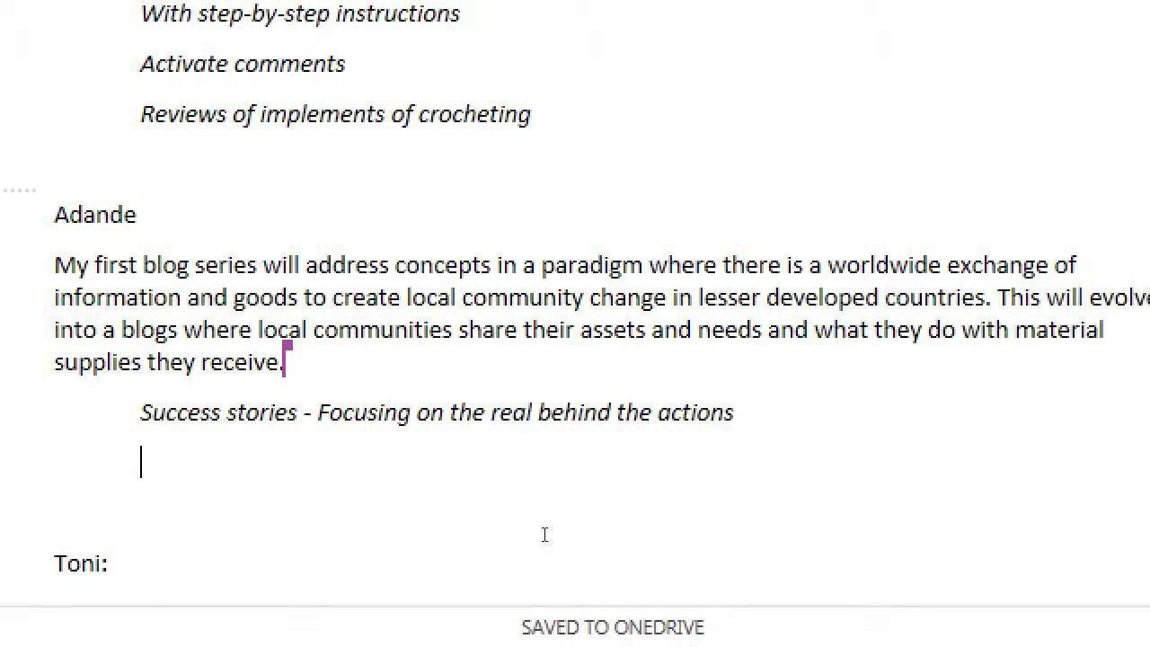
Type the suggestion 'Audio blog - In the words of the community members'.
type("Audio ")
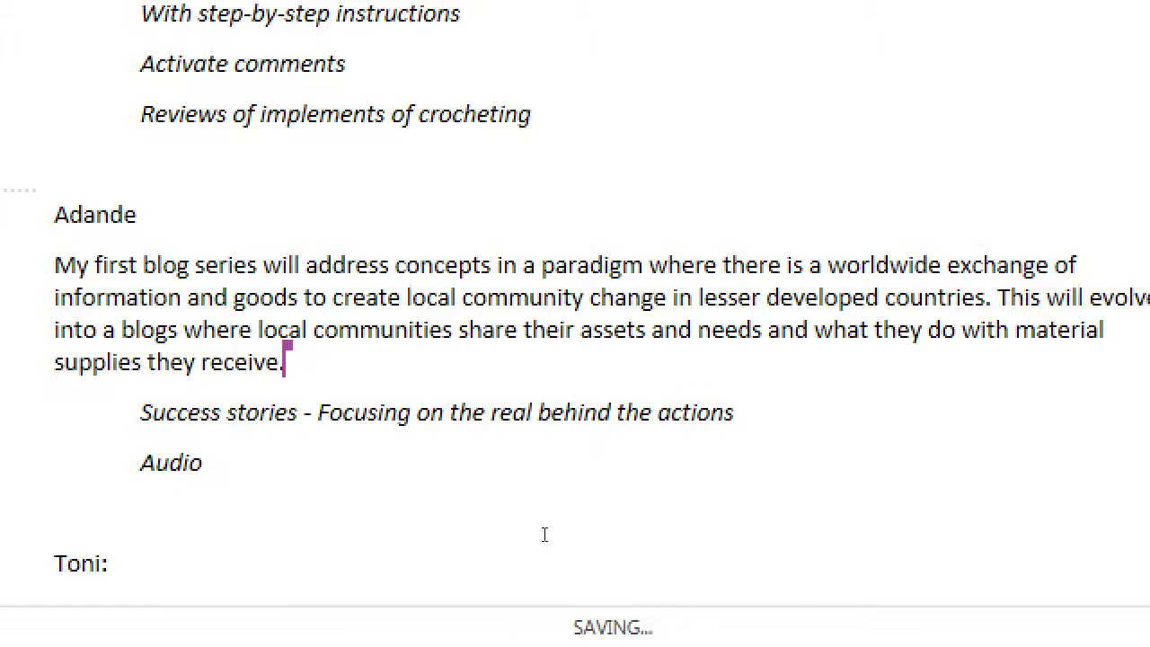
type("blog - In the")
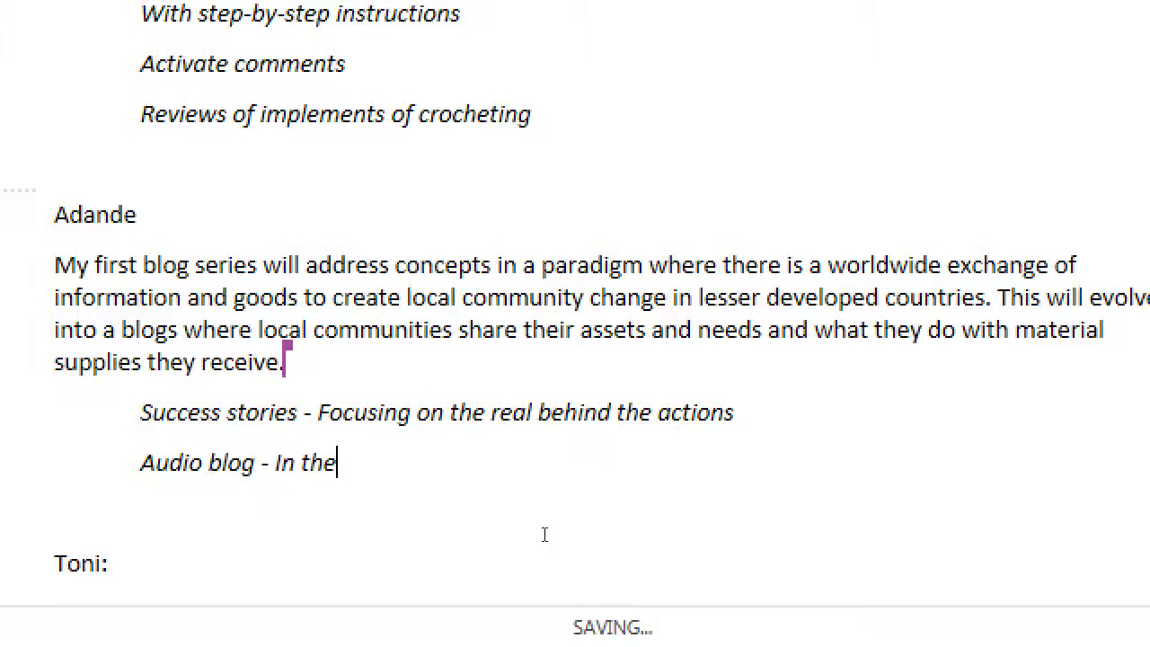
type(" words of th")
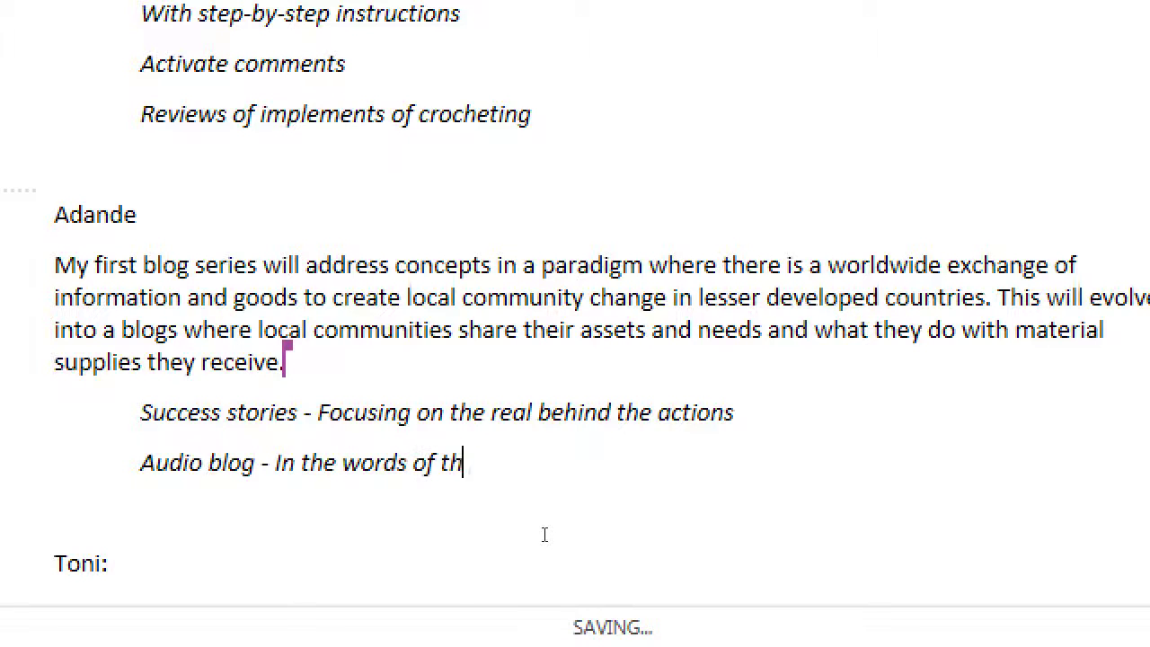
type("e community members")
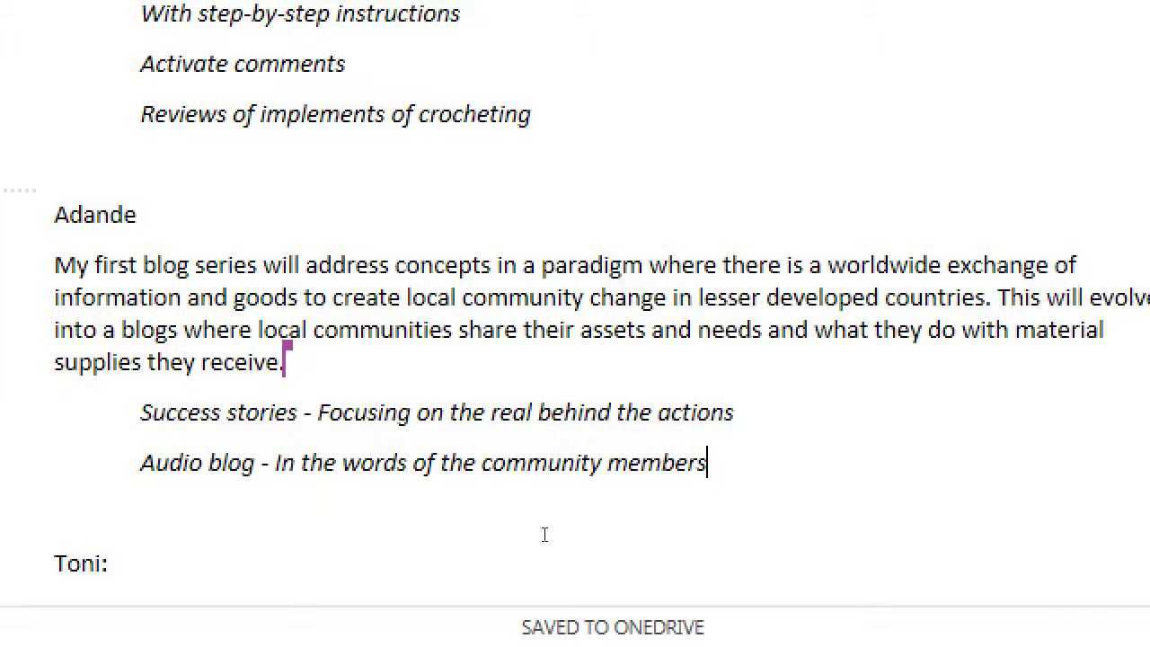
Add the line 'Research pre-existing groups/organizations' below the Audio blog idea.
key("Return")
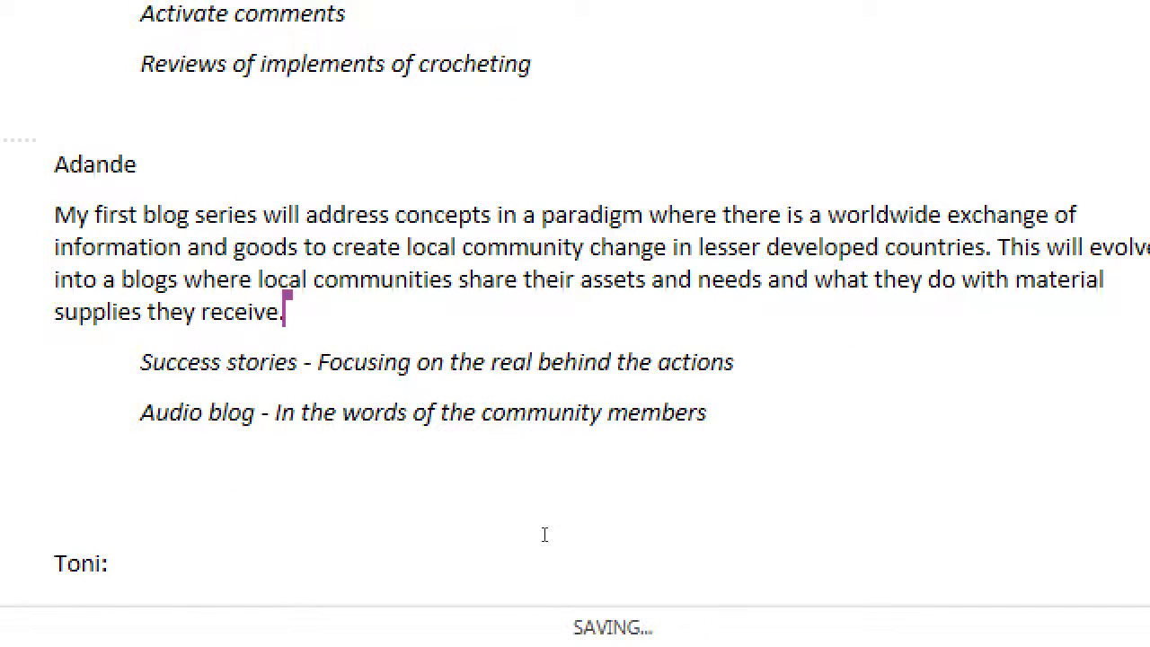
type("Research pr")
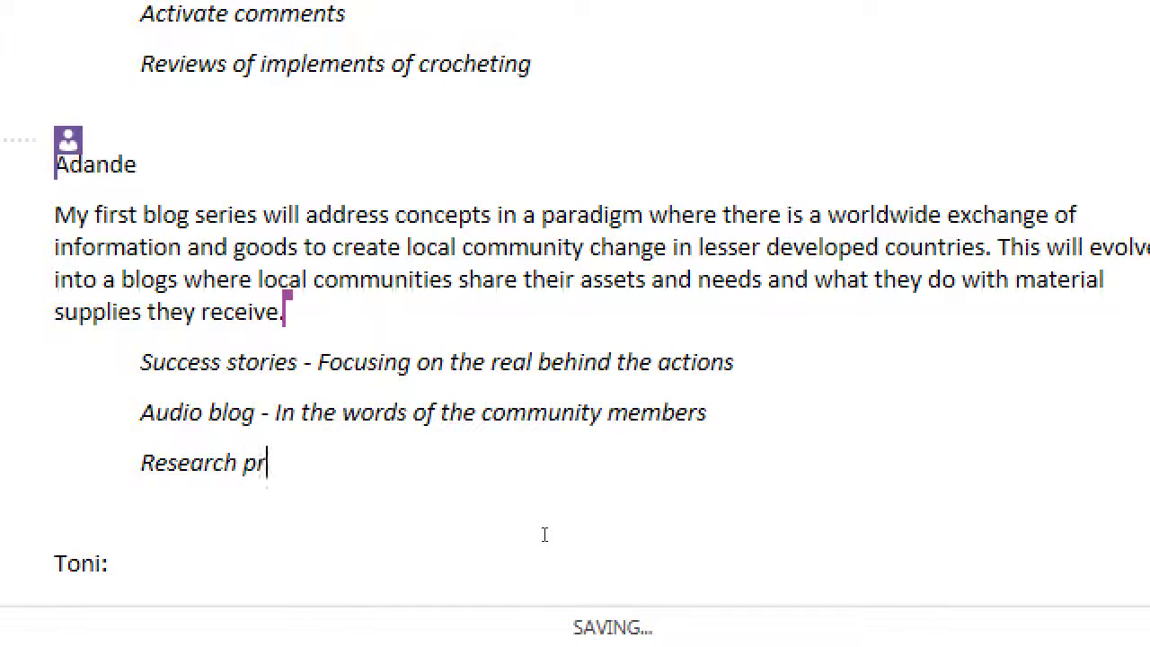
type("e-existing ")
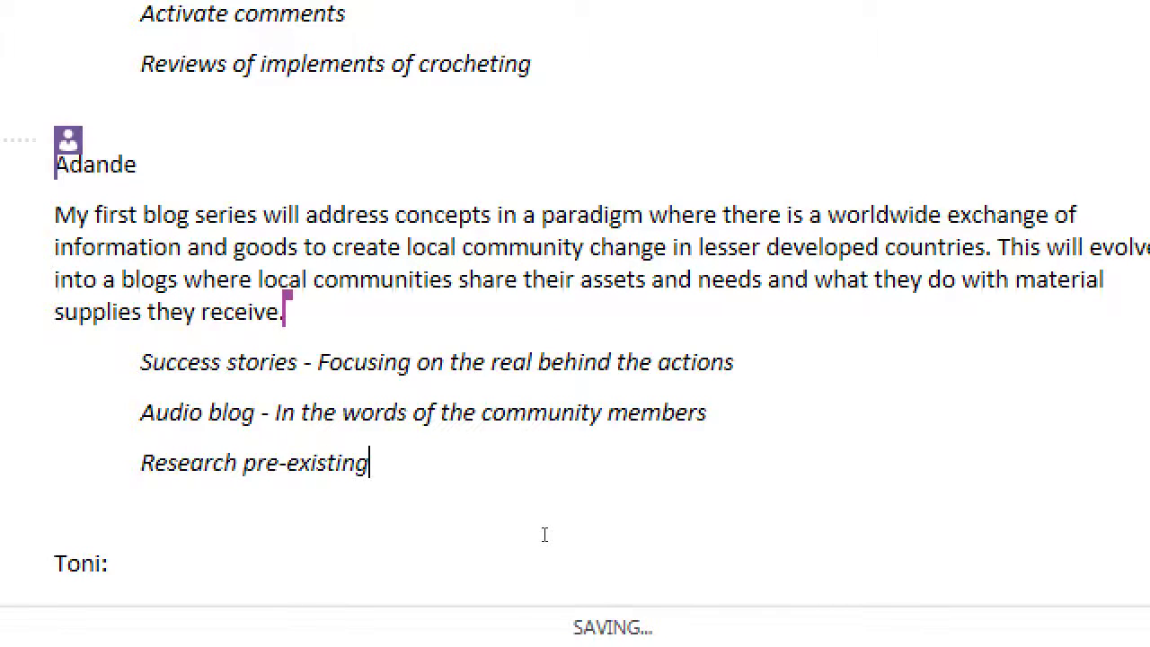
type("groups/ora")
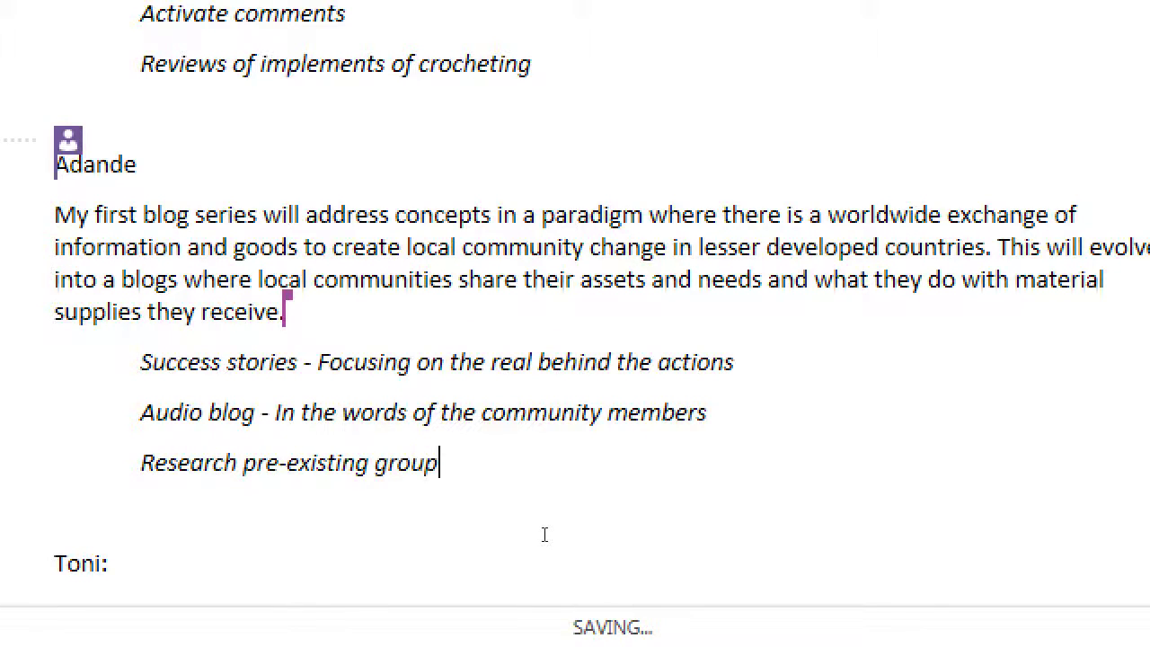
type("anizations")
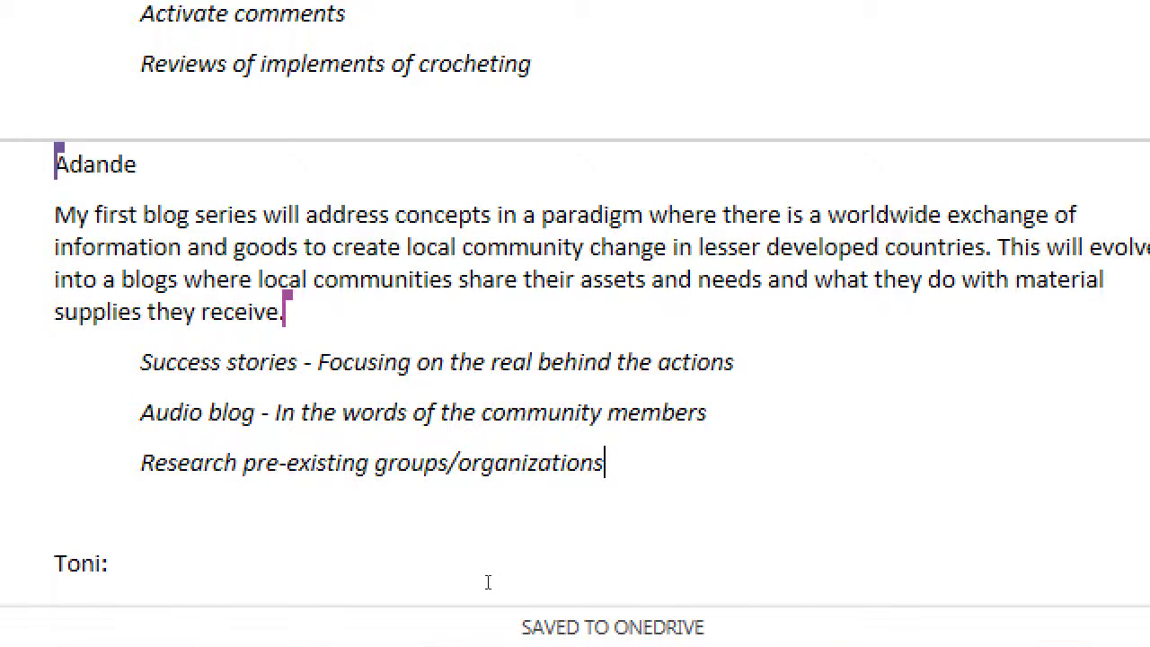
scroll(570, 534, "down", 3)
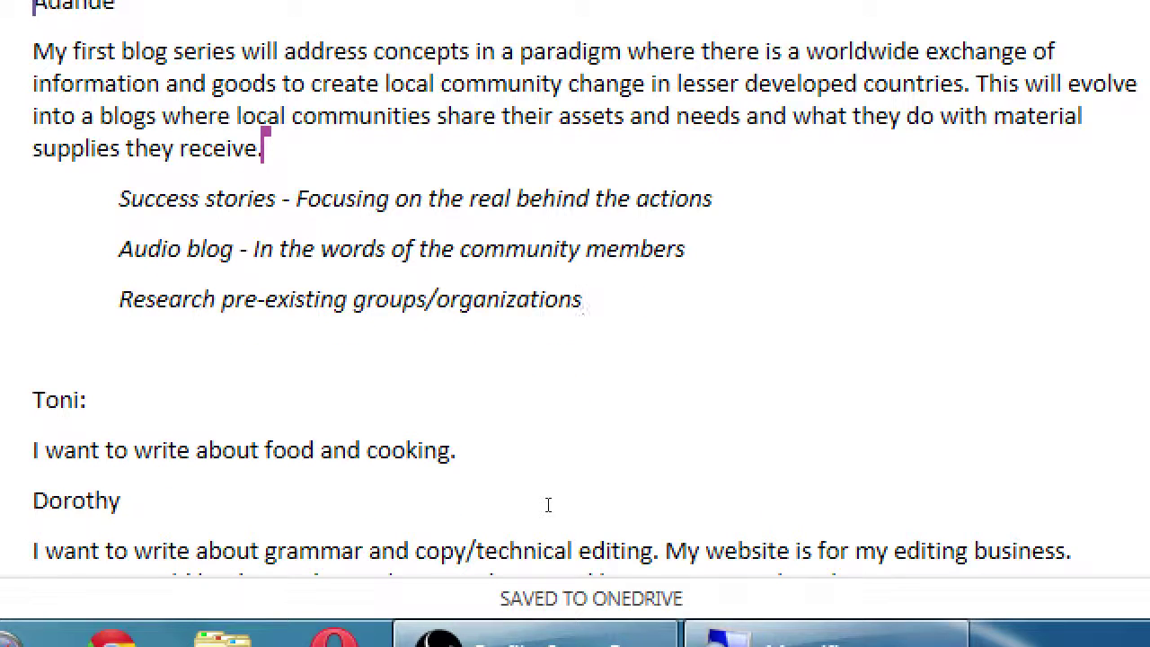
key("Down")
key("Down")
key("Down")
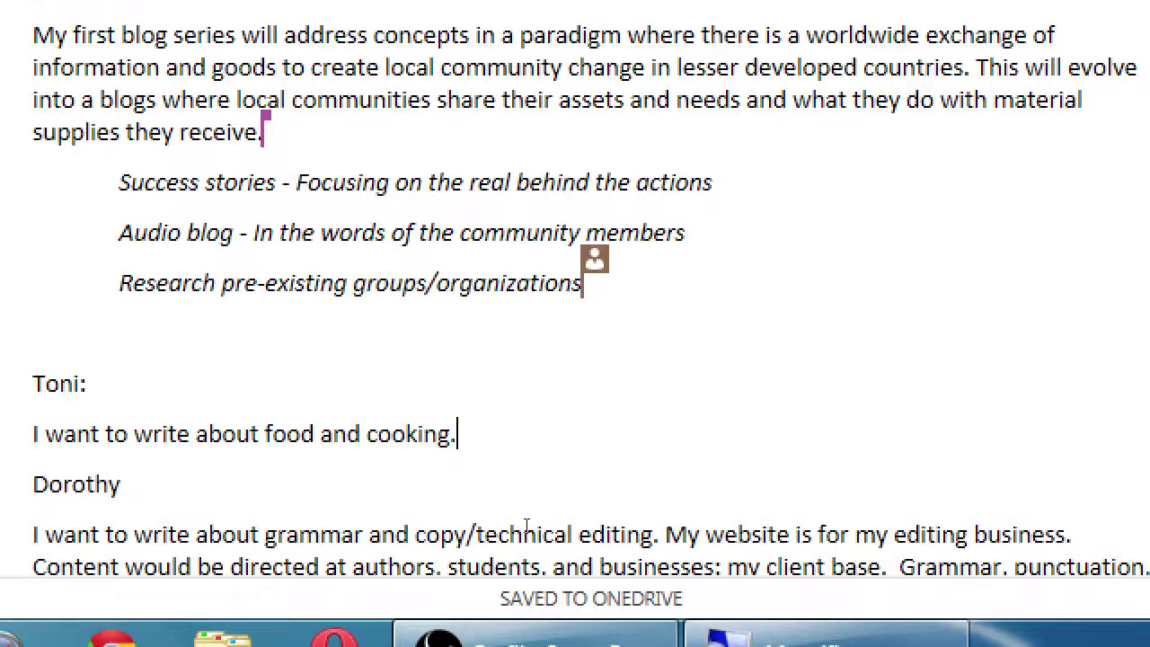
Add an indented line under 'cooking.': 'Write about your favorite dishes; your most well-known dishes'.
key("Return")
key("Return")
scroll(519, 527, "down", 2)
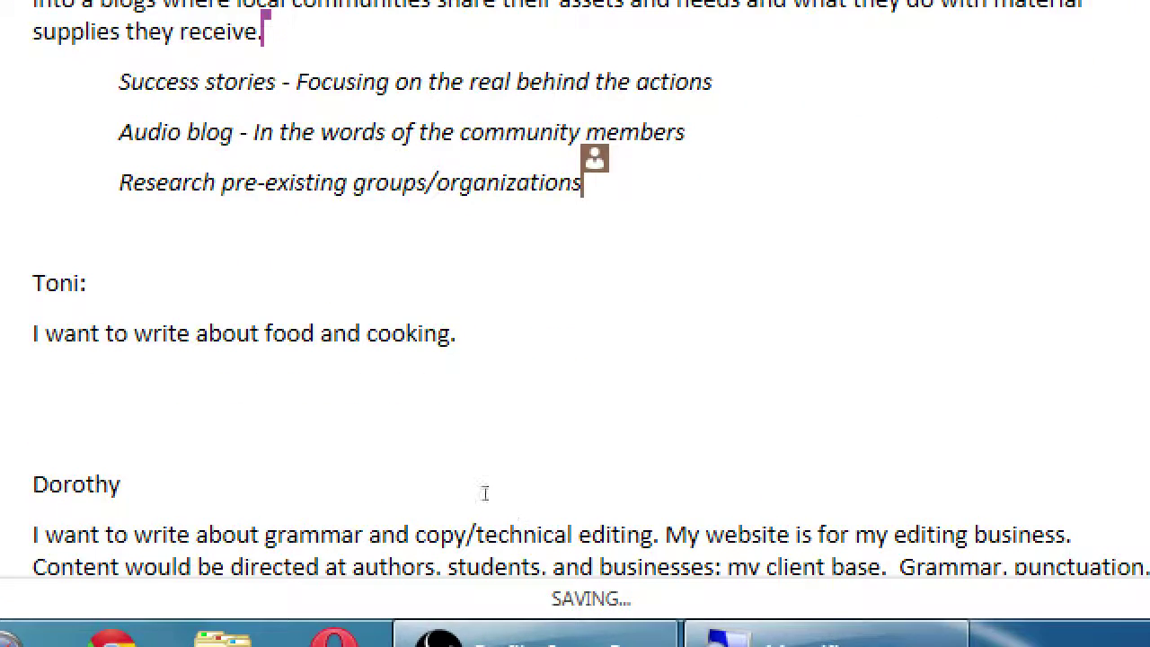
key("Up")
key("Tab")
type("r")
key("BackSpace")
key("BackSpace")
key("BackSpace")
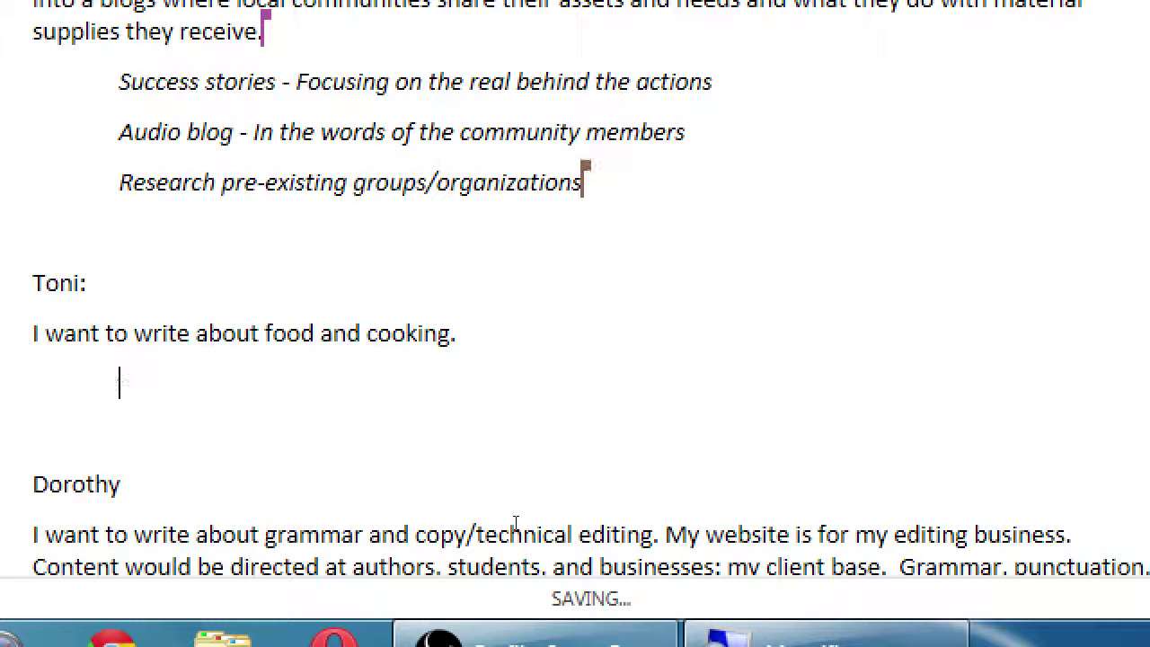
type("Write about your fav")
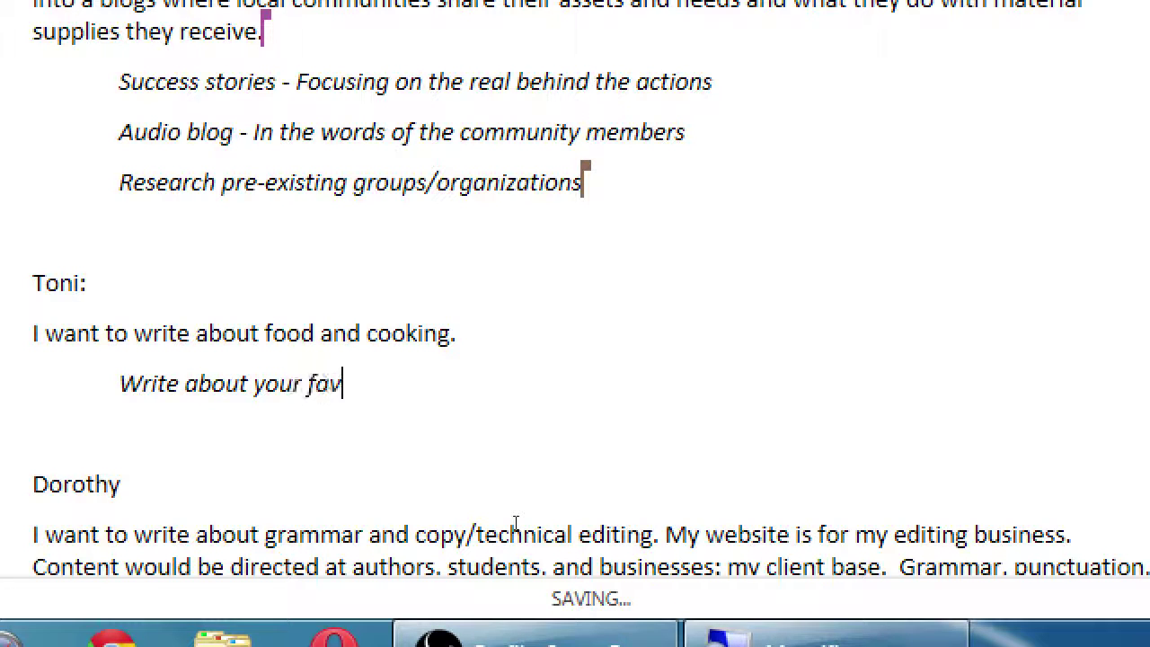
type("orite best")
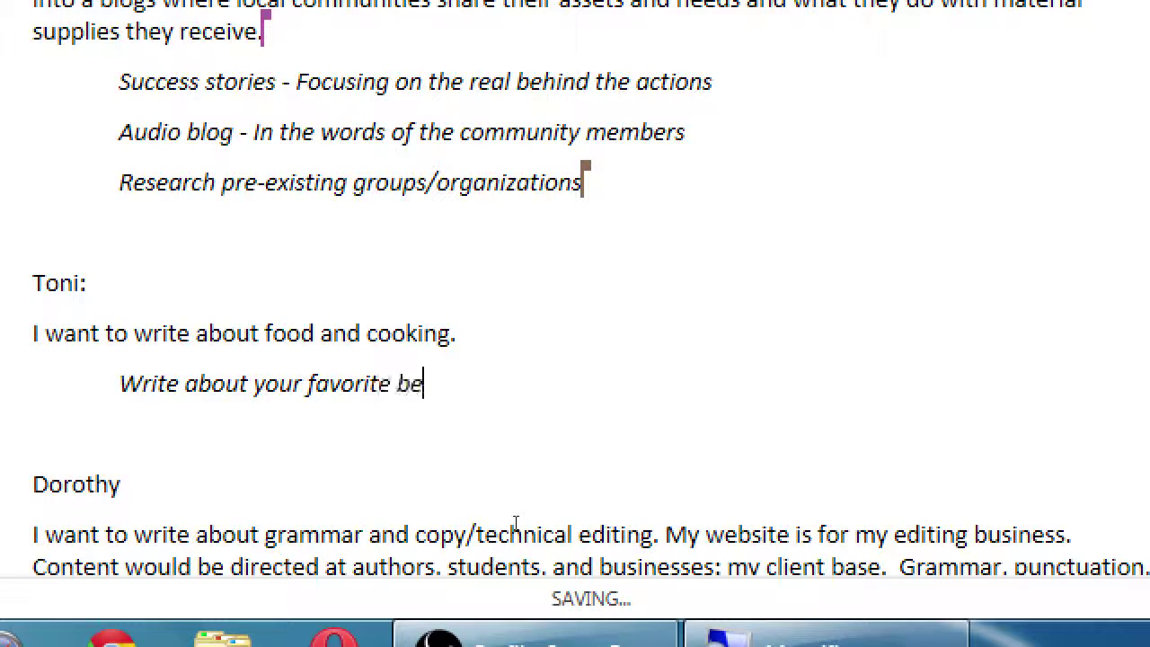
key("BackSpace")
key("BackSpace")
key("BackSpace")
key("BackSpace")
type("dishes; your")
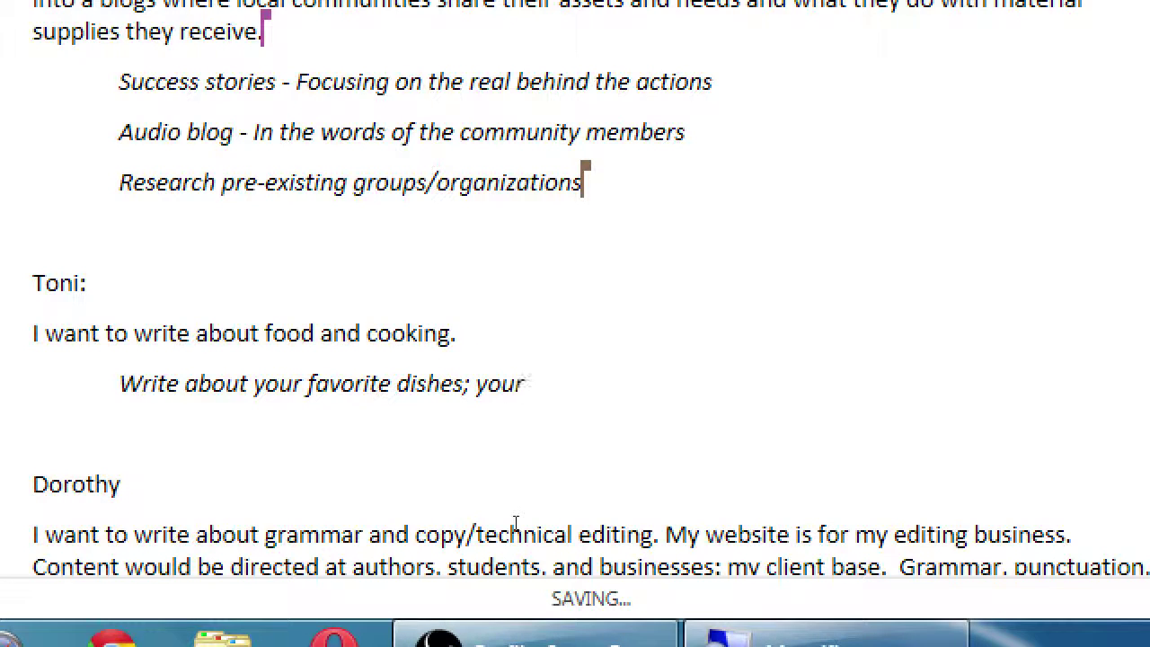
type(" most well-kow")
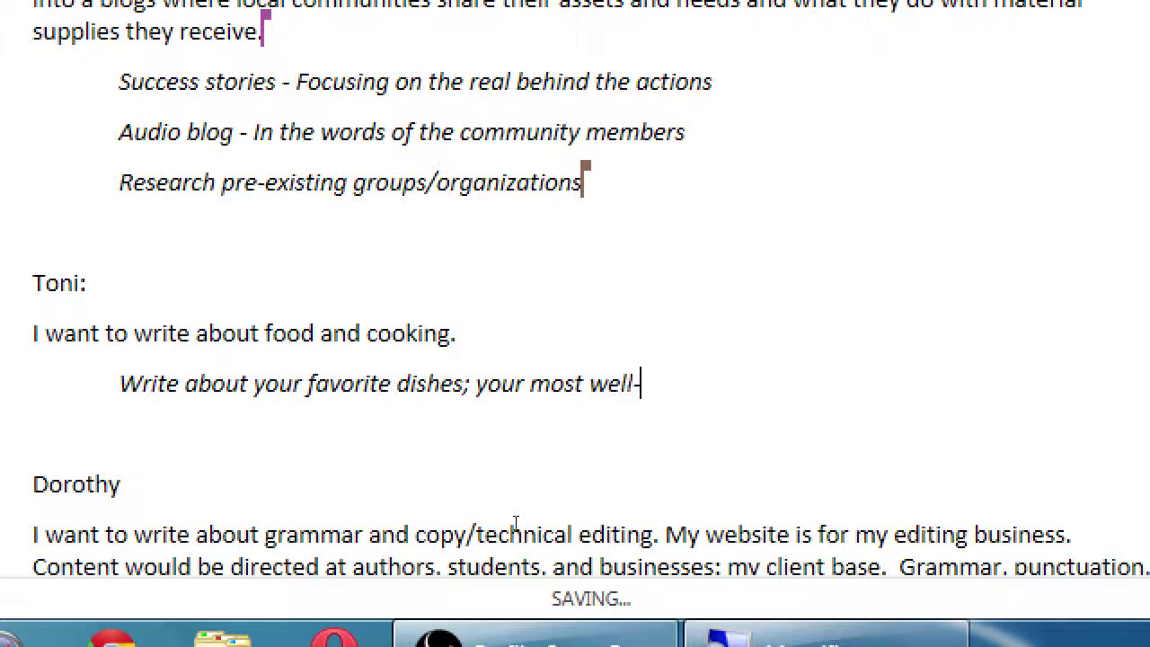
key("BackSpace")
key("BackSpace")
type("nown dishes")
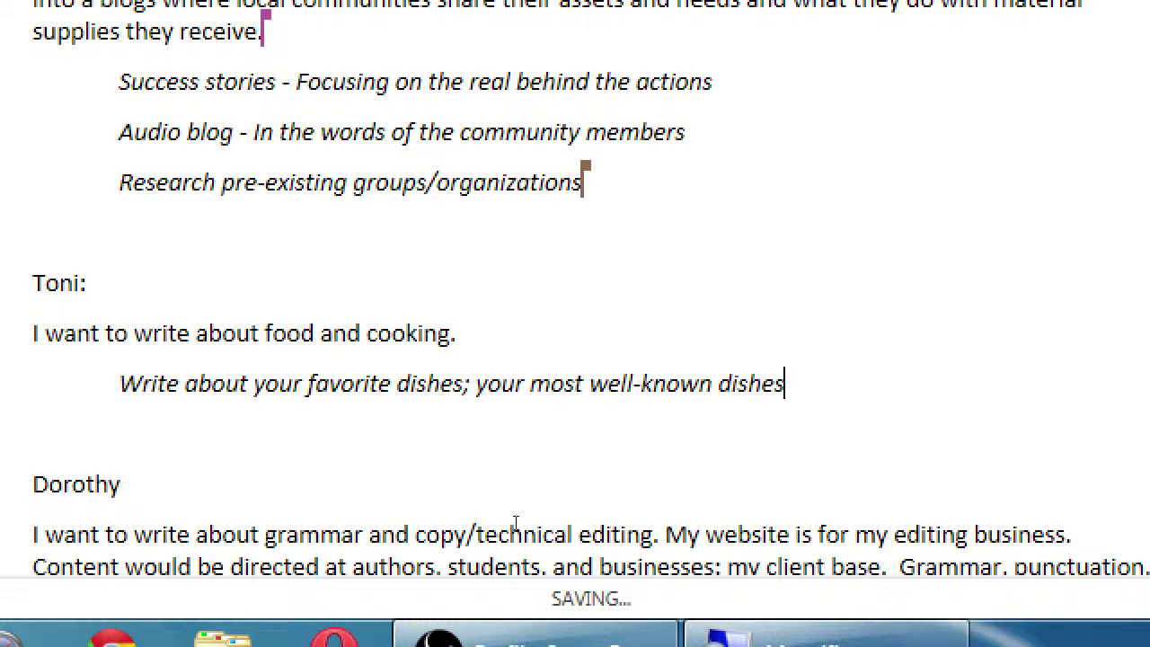
Add a second suggestion line, 'My first time dishes'.
key("Return")
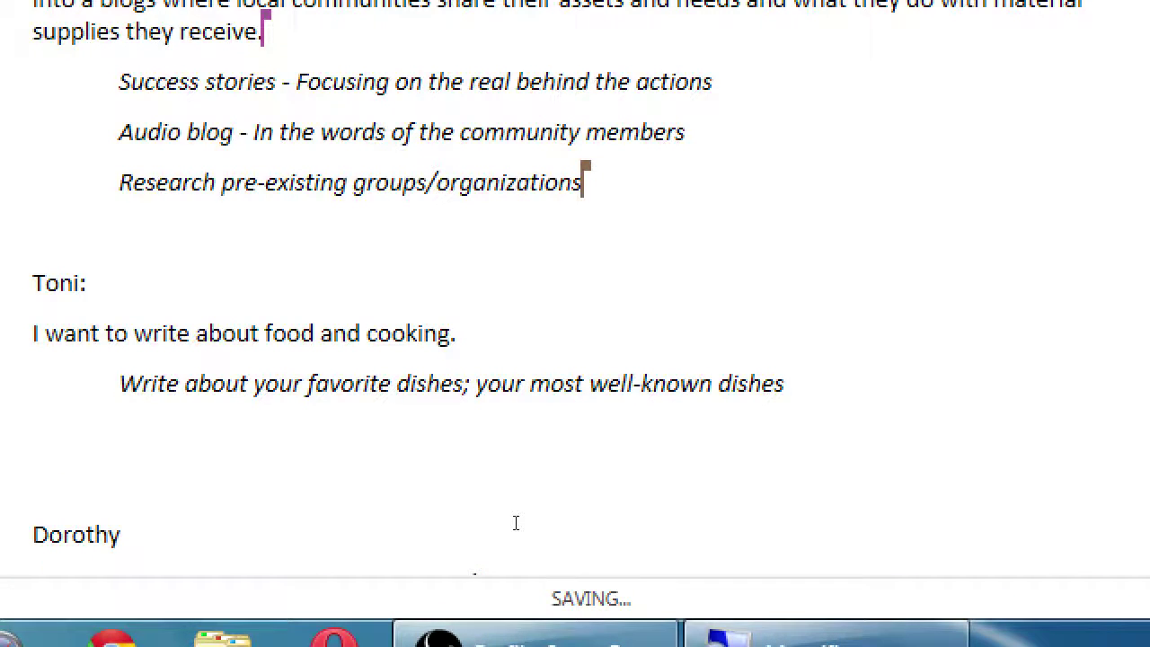
type("My first di")
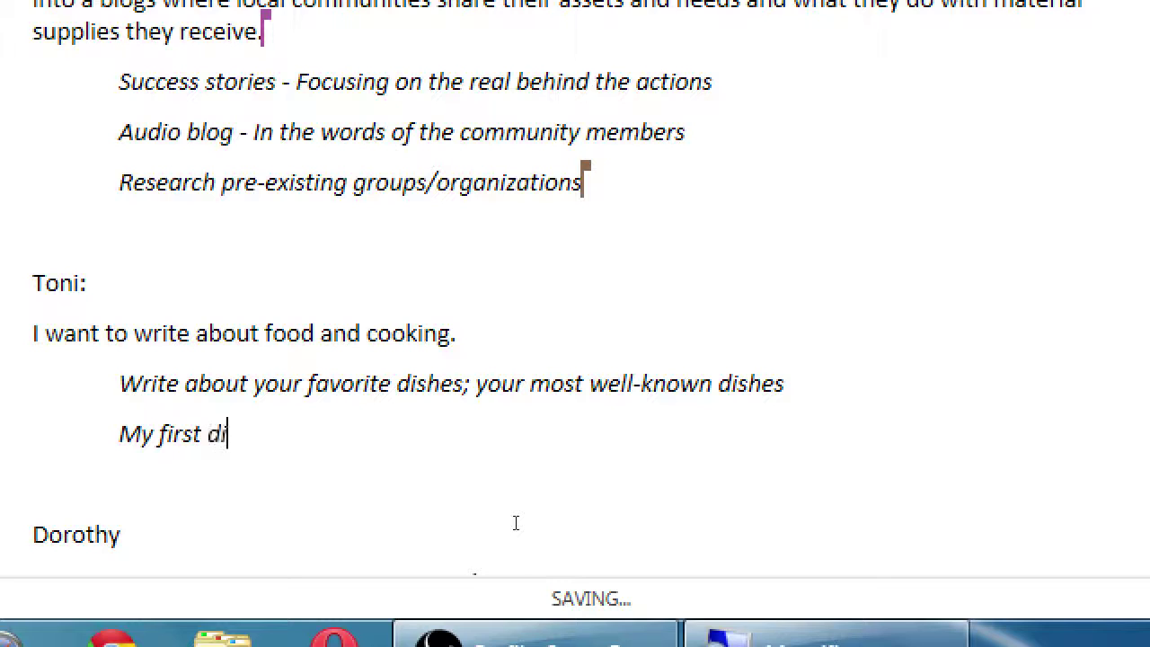
type("shes")
key("ctrl+Left")
type("tiem")
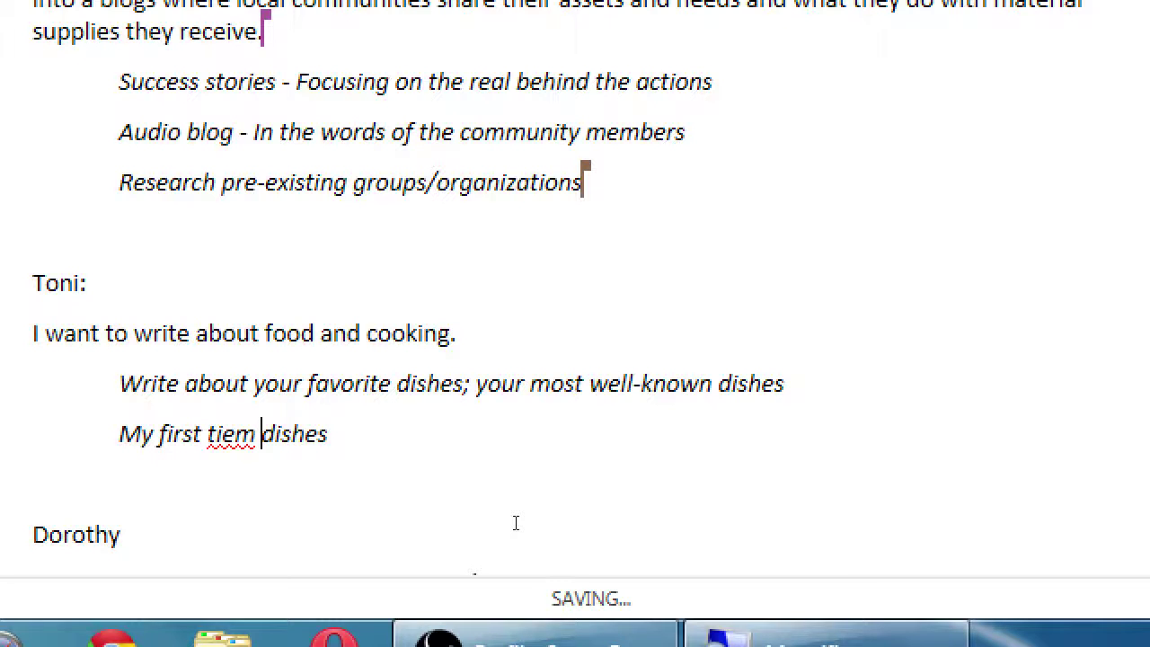
key("BackSpace")
key("BackSpace")
key("BackSpace")
key("BackSpace")
type("ime")
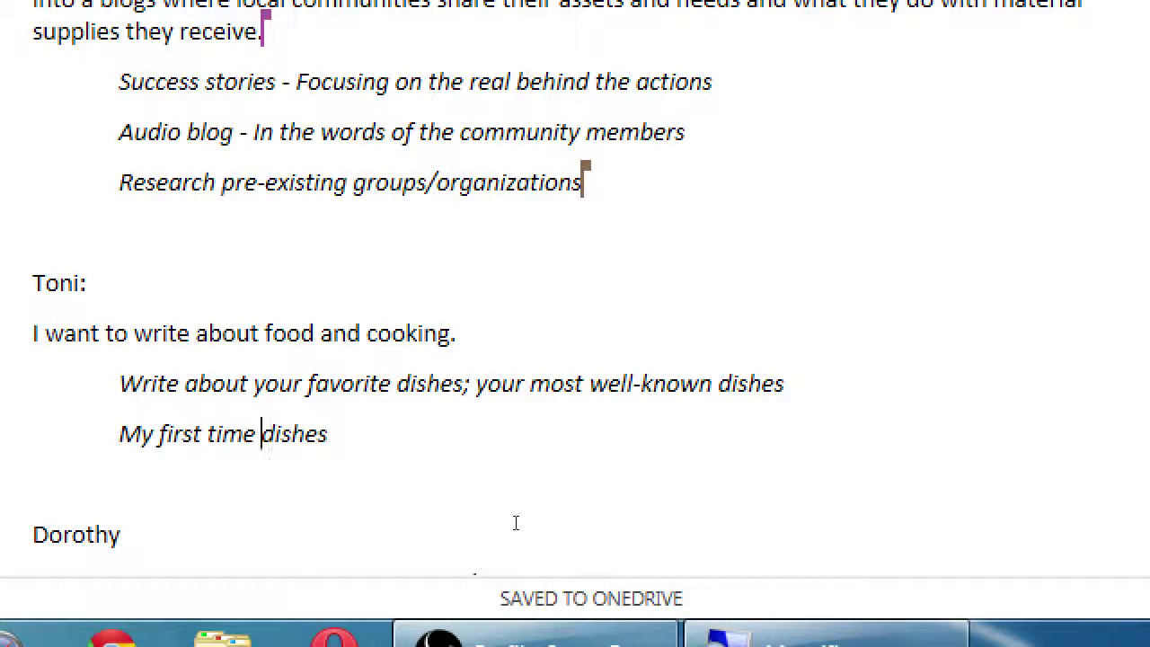
Add a third suggestion line, 'Reviews of restaurants'.
key("End")
key("Return")
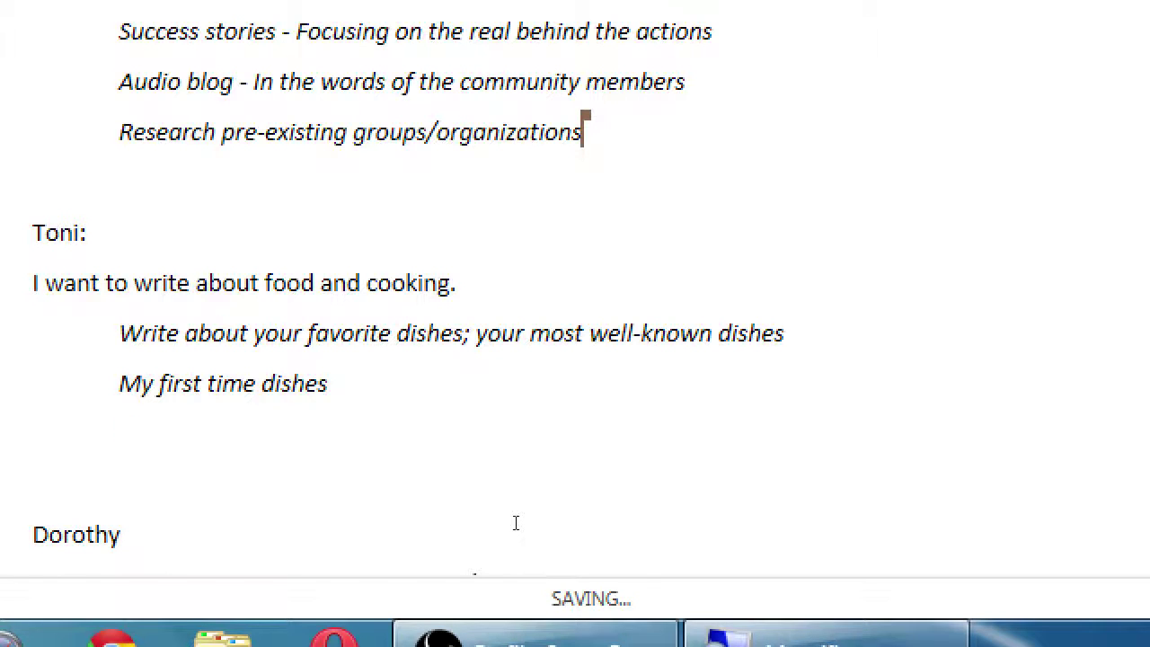
type("Reviws")
key("BackSpace")
key("BackSpace")
type("ews")
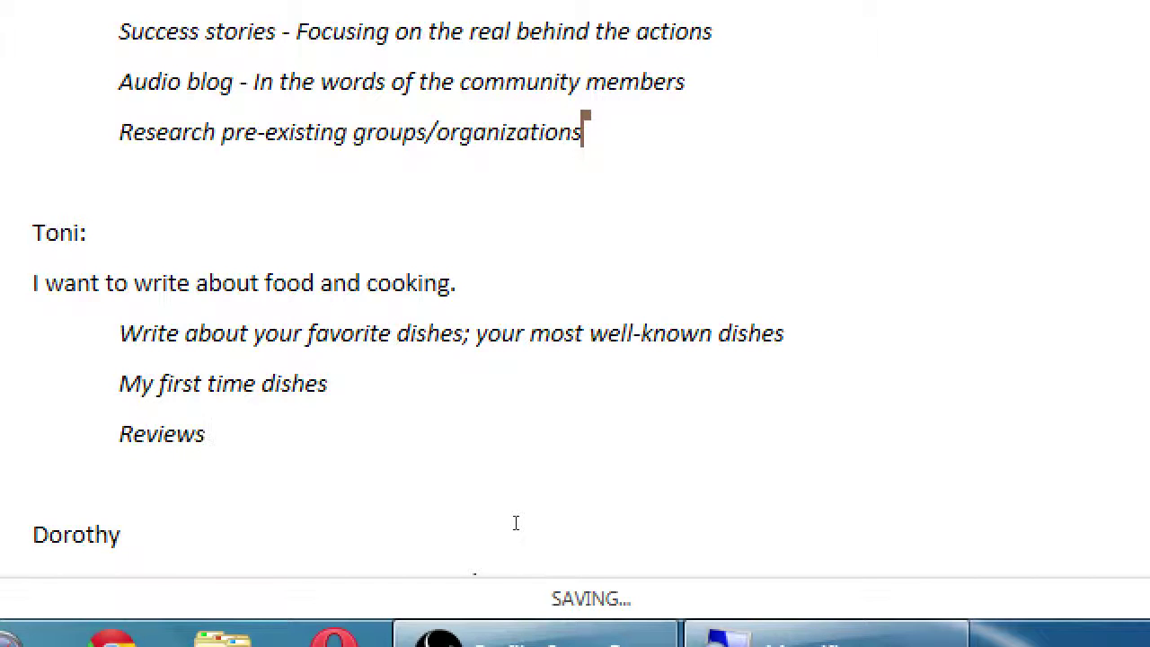
type(" of restaurantings")
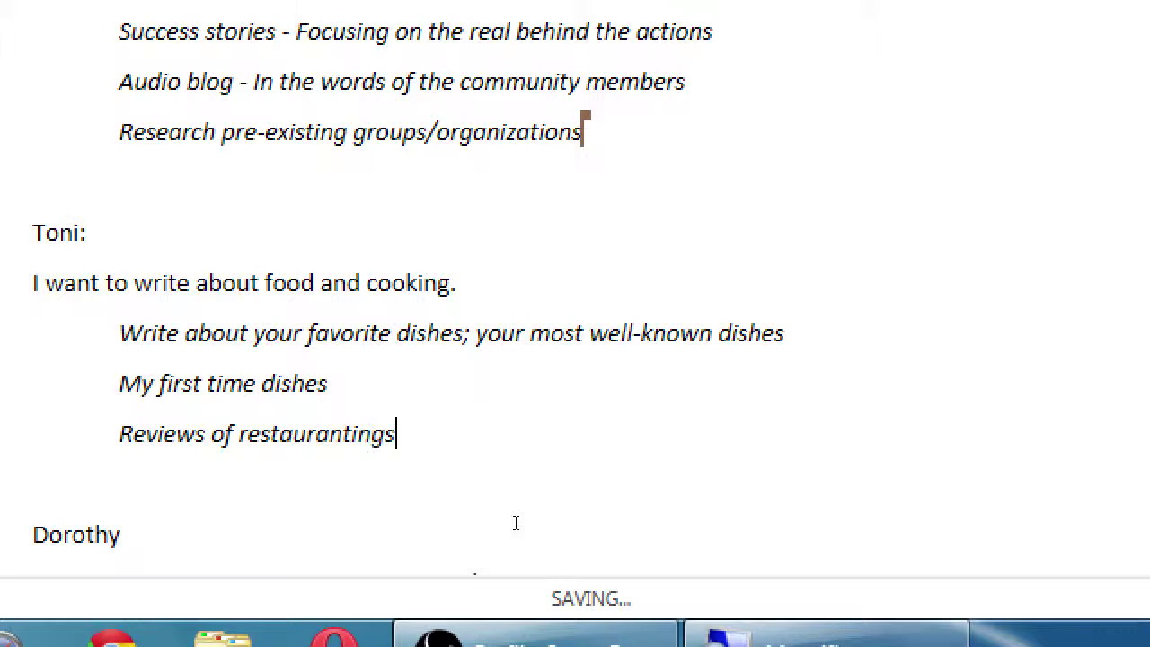
key("BackSpace")
key("BackSpace")
key("BackSpace")
key("BackSpace")
key("BackSpace")
key("BackSpace")
key("BackSpace")
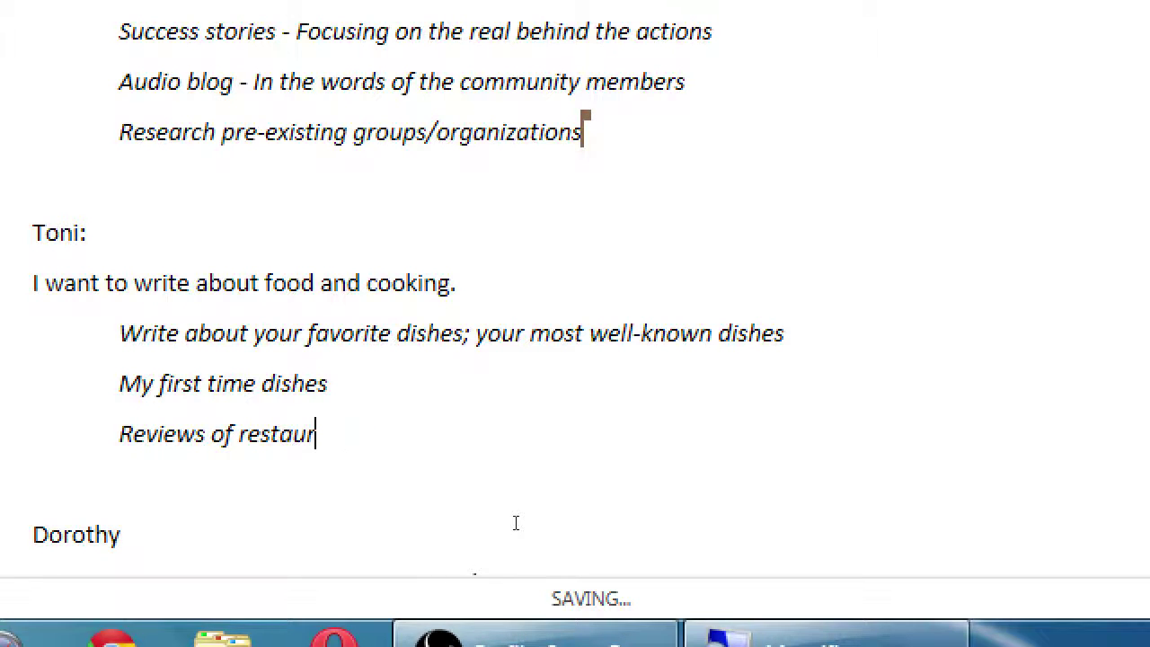
type("nts")
Correct the misspelled 'restaurnts' to 'restaurants' using the spelling suggestion.
right_click(435, 524)
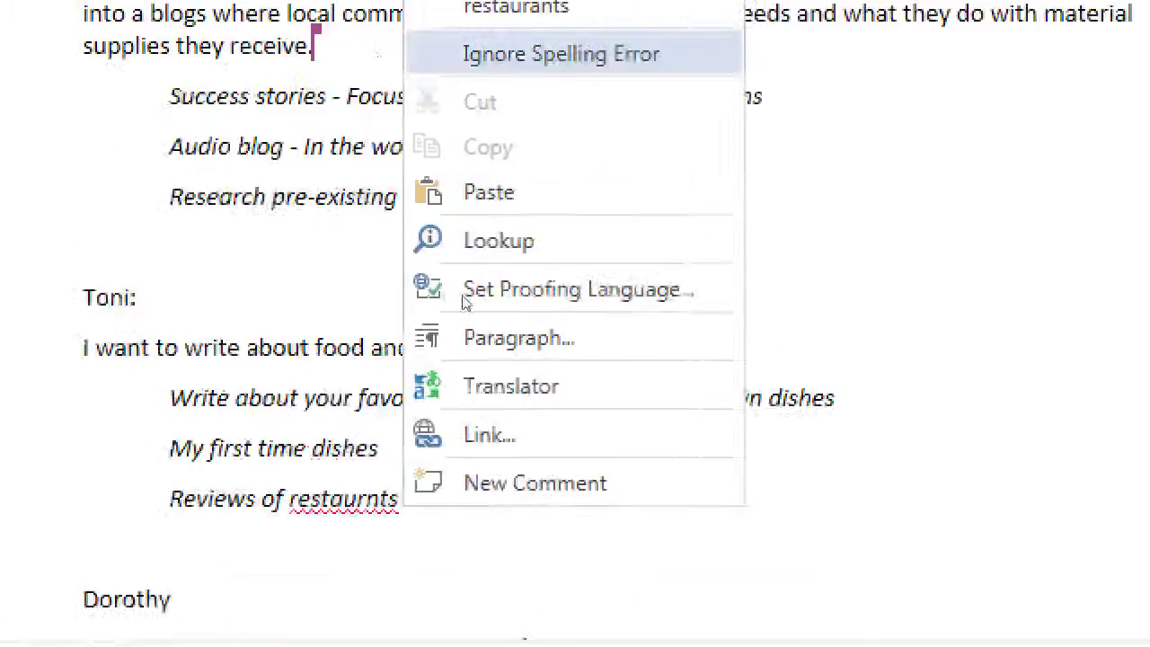
left_click(590, 196)
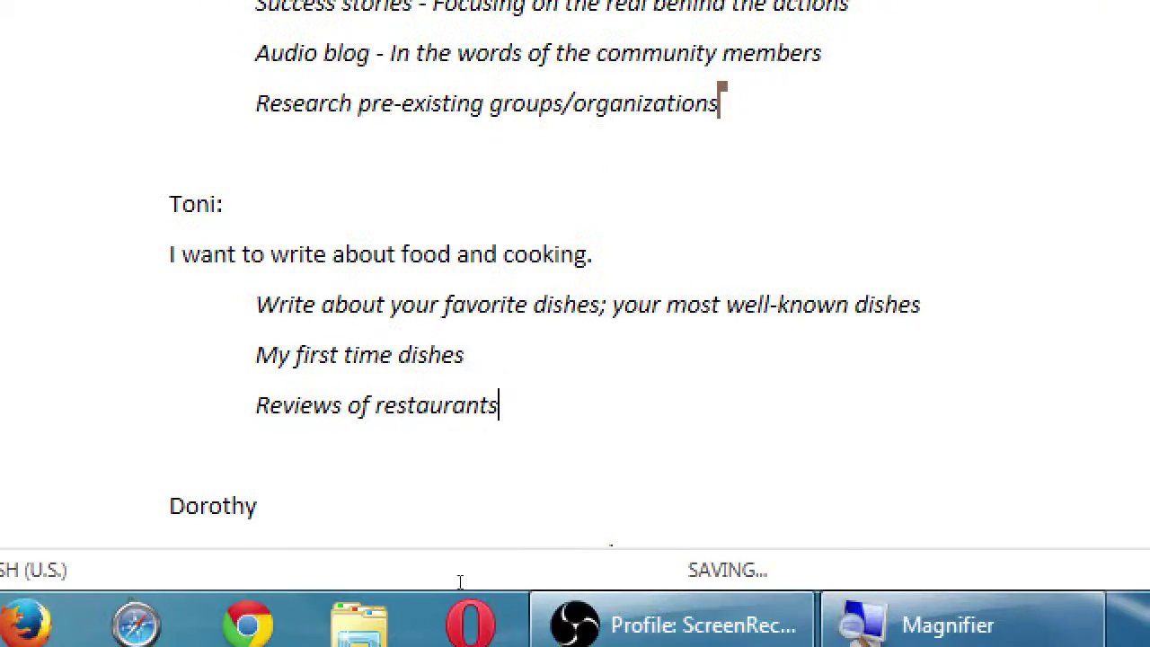
key("Left")
key("Left")
key("Left")
key("Left")
key("Left")
key("Left")
key("Left")
key("ctrl+Left")
key("ctrl+shift+Right")
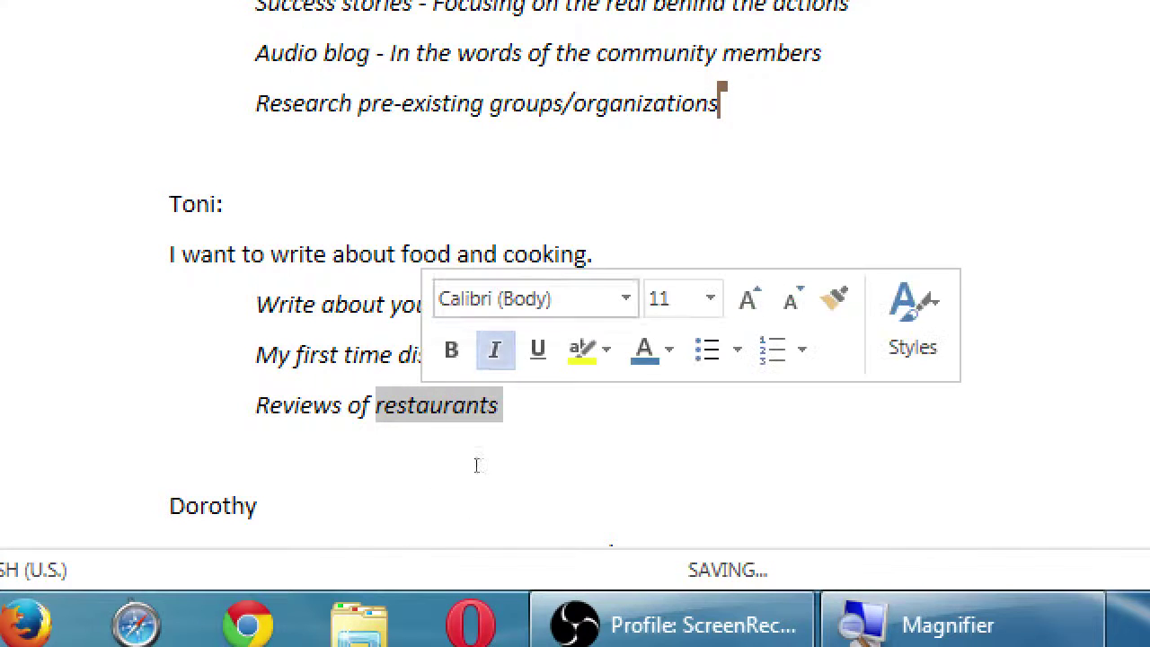
key("Right")
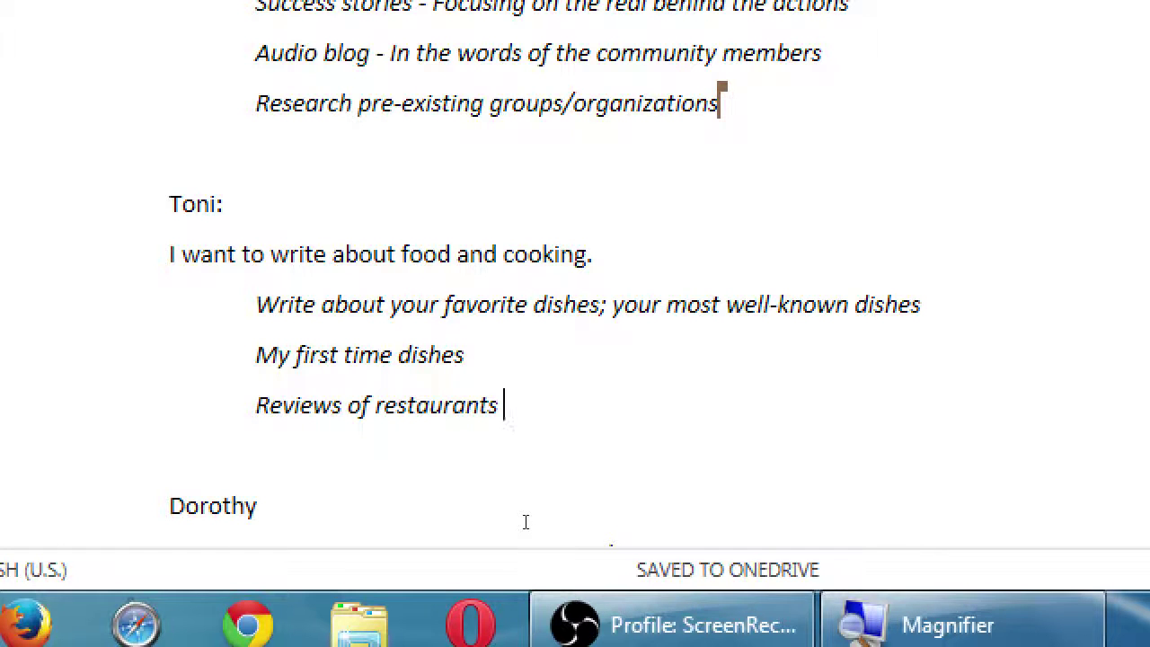
Add the line 'The kitchen tools I can't live without' and select it.
key("Return")
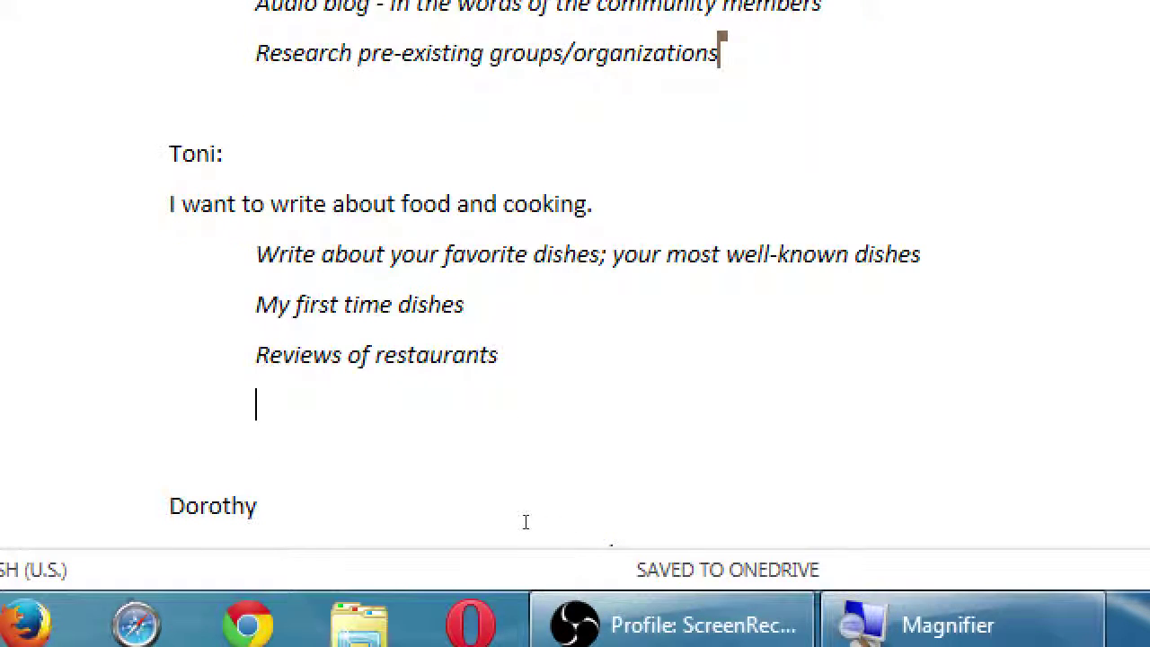
type("The kitche")
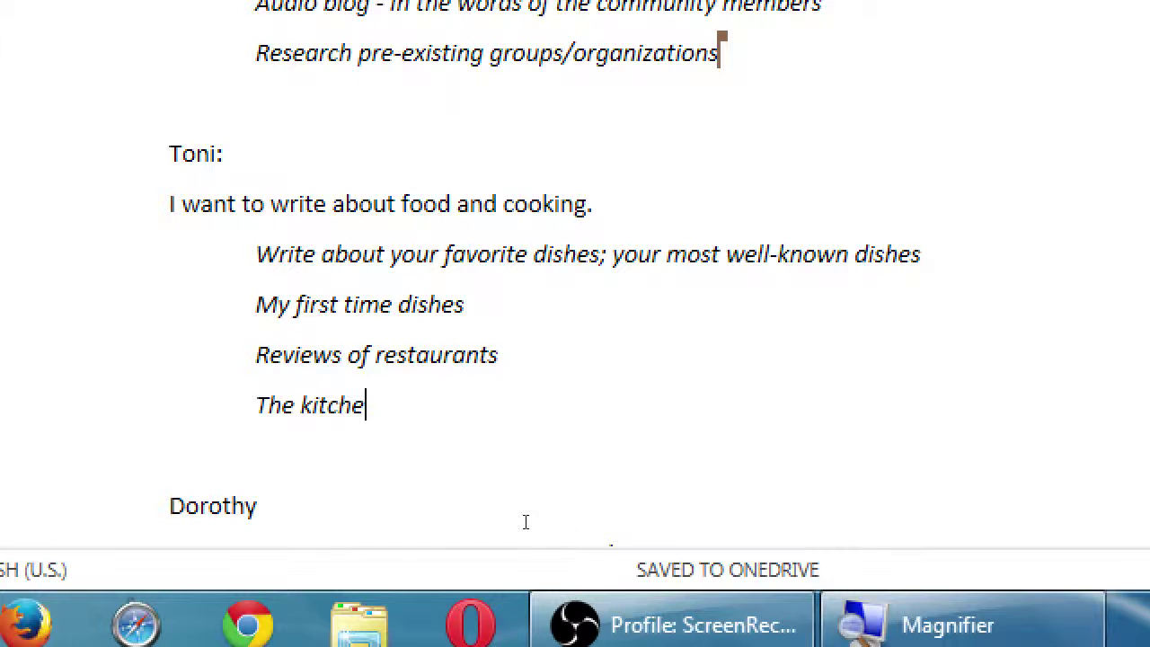
type("n tools I can'")
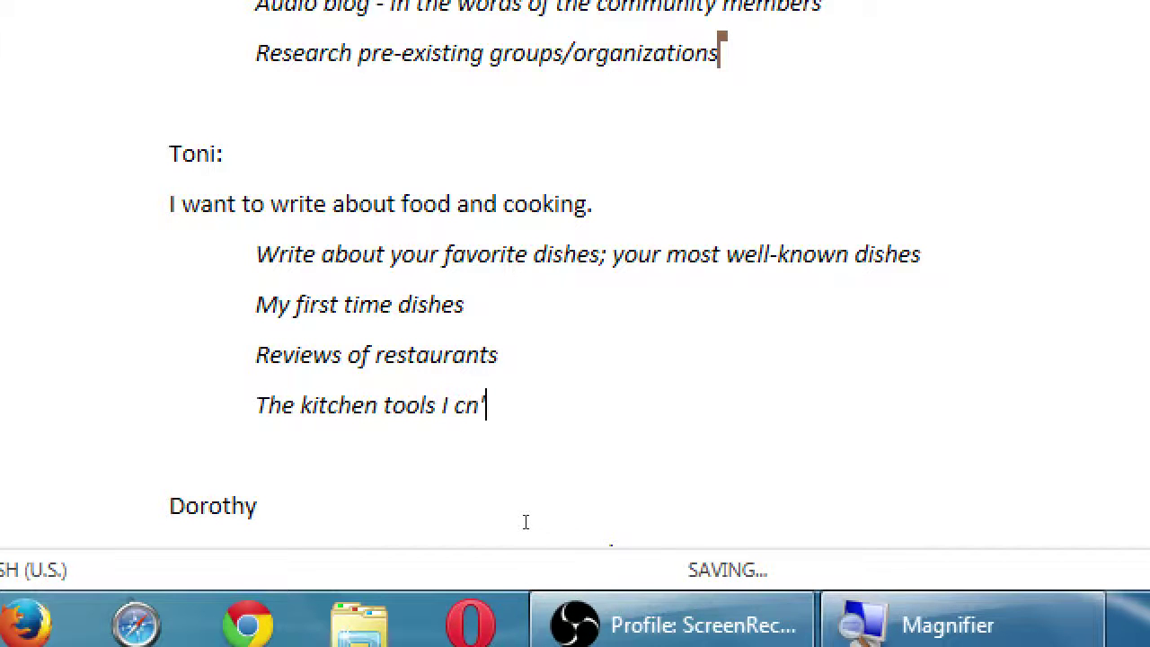
type("t live without")
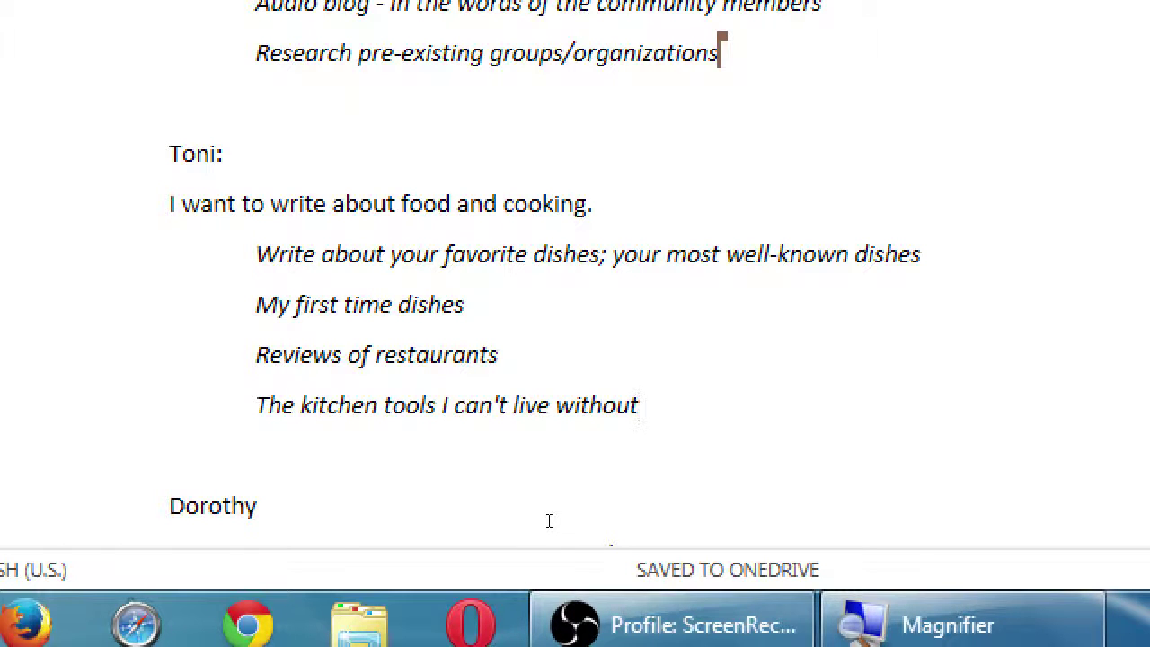
key("ctrl+shift+Left")
key("ctrl+shift+Left")
key("ctrl+shift+Left")
key("ctrl+shift+Left")
key("ctrl+shift+Left")
key("ctrl+shift+Left")
key("ctrl+shift+Left")
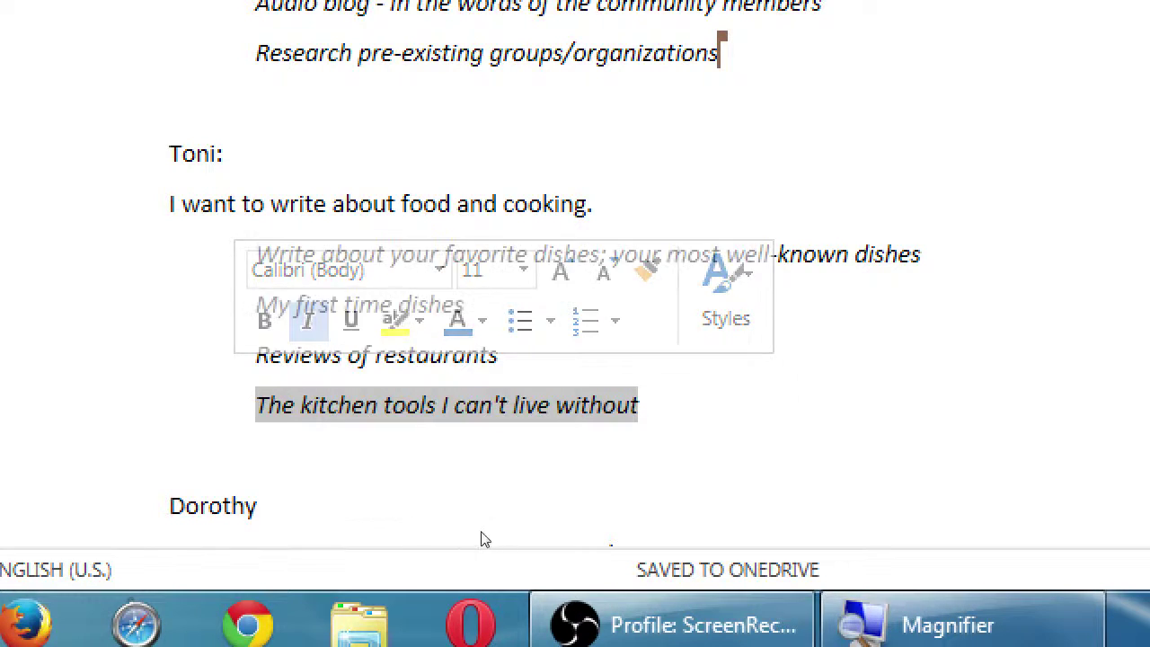
Add an indented line 'Dos and Don'ts of Grammar' below the grammar paragraph.
scroll(601, 533, "down", 2)
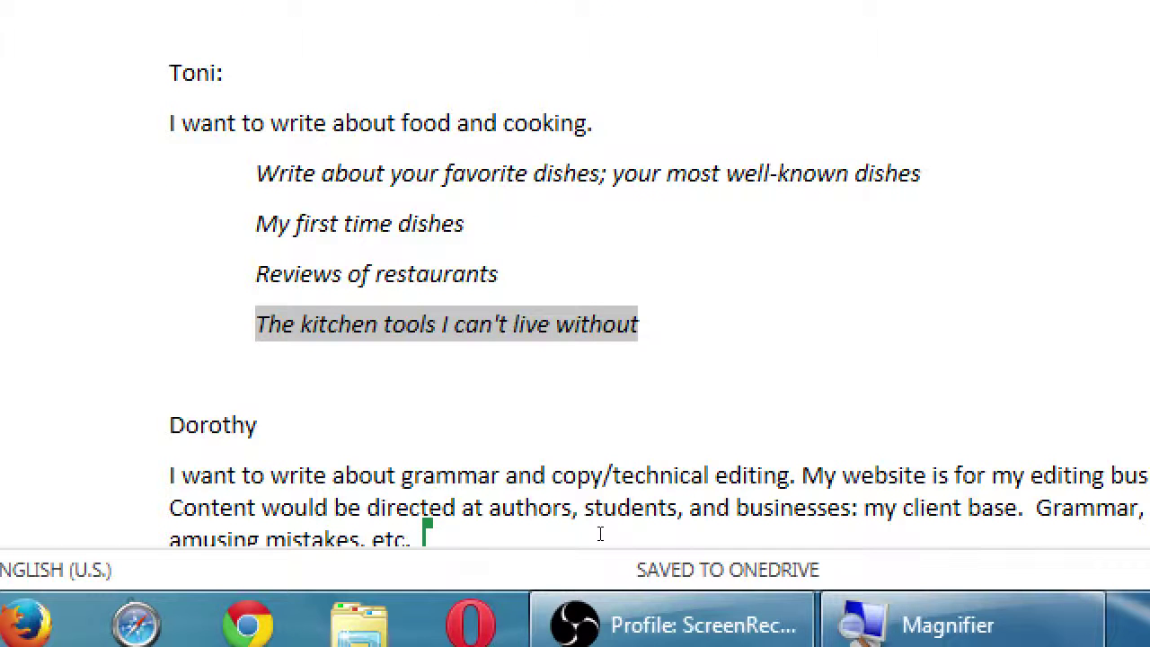
scroll(600, 533, "down", 3)
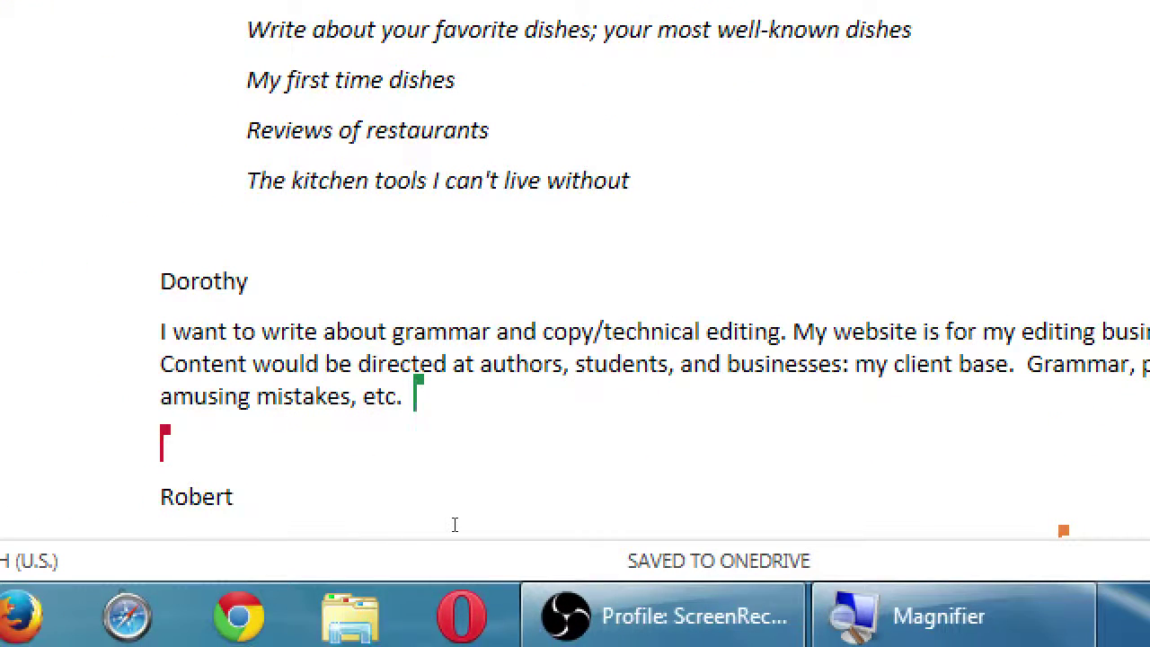
key("Return")
key("Return")
key("Tab")
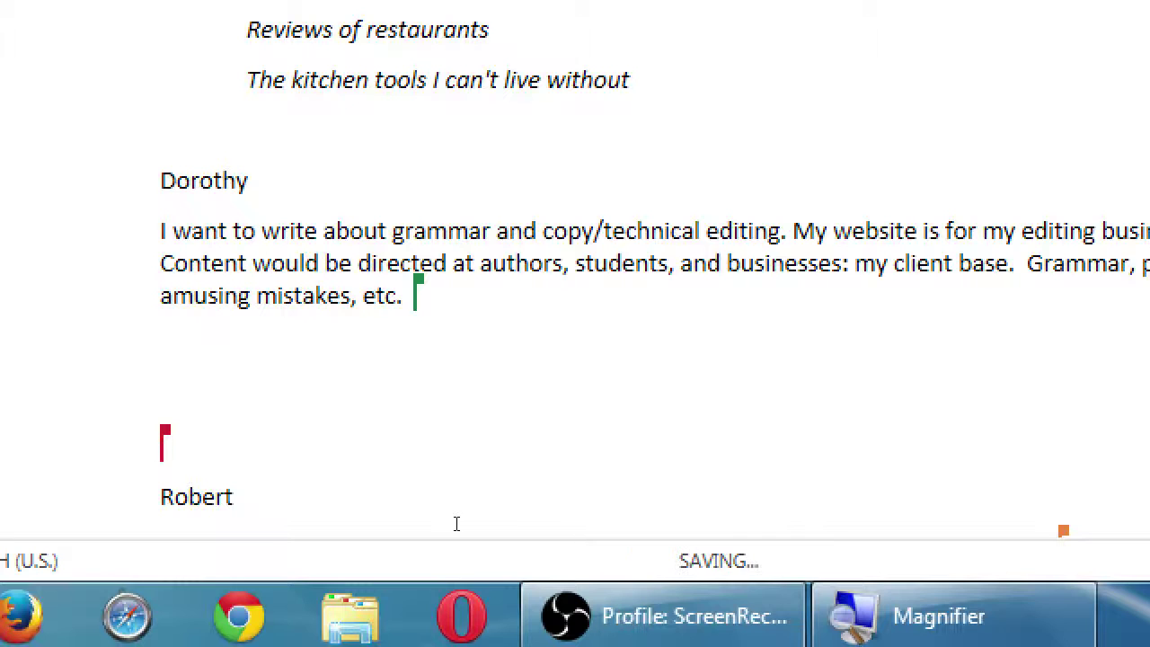
type("Dos and Don'ts")
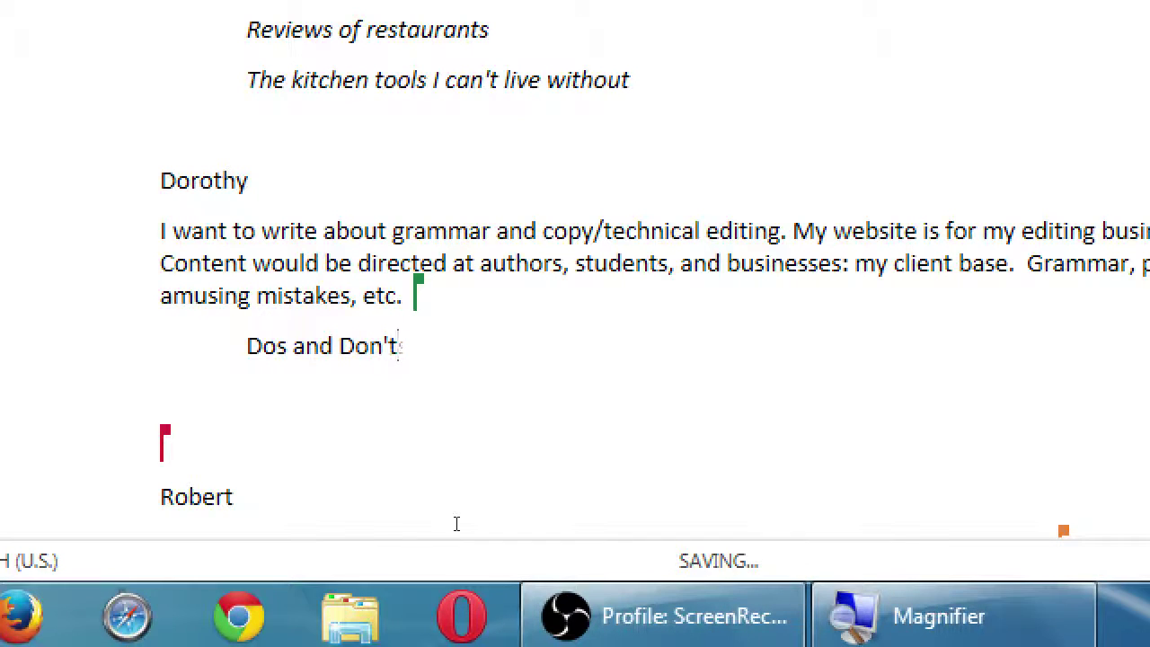
key("Left")
key("Left")
key("Left")
key("Left")
key("Left")
key("Left")
key("Left")
key("Left")
key("Left")
key("Left")
key("Left")
key("Left")
type("'")
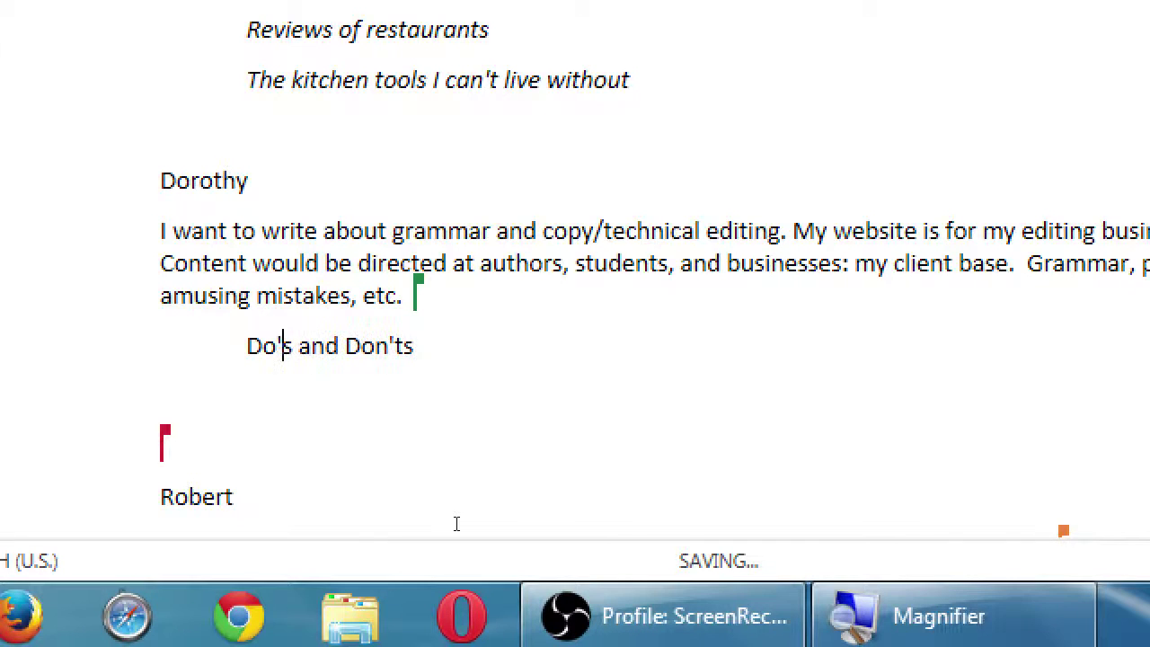
key("BackSpace")
key("End")
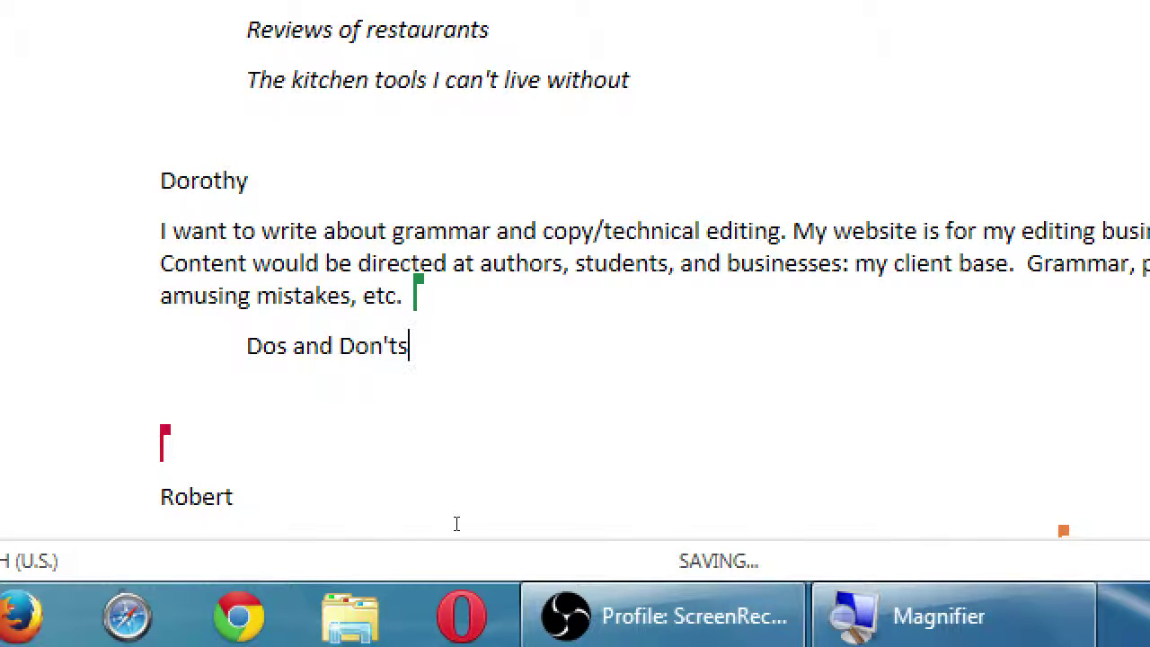
type("of Grammar")
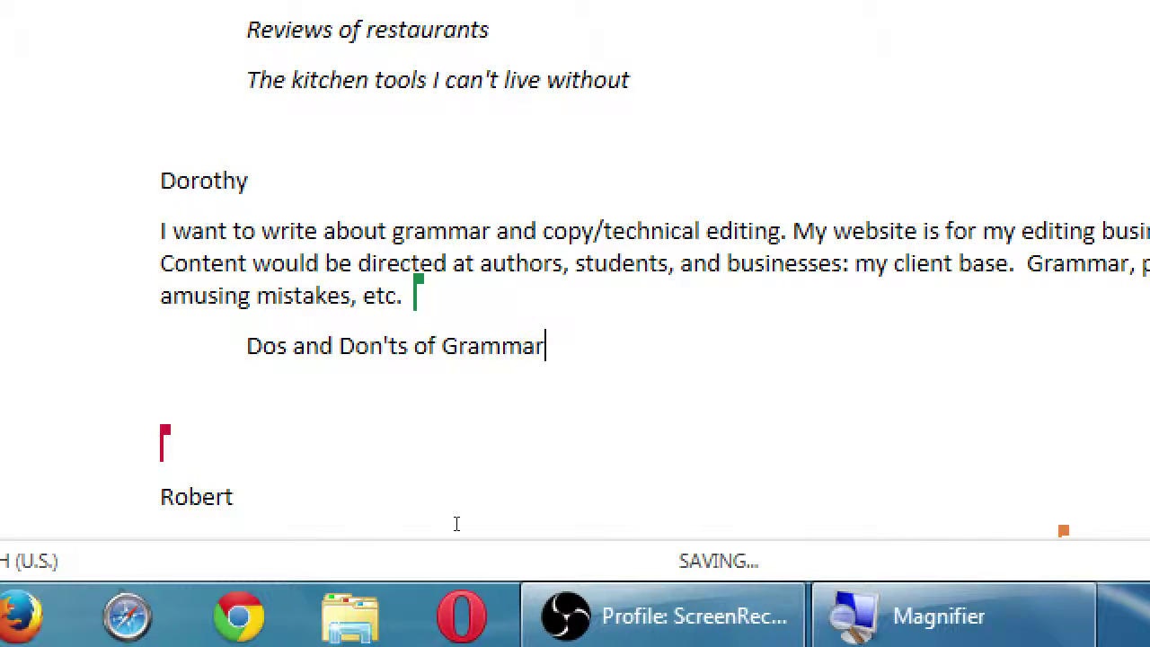
Add a second indented line 'Tips and Tricks of Technical Editing', correcting typos.
key("Return")
type("Tips and Tricks of ")
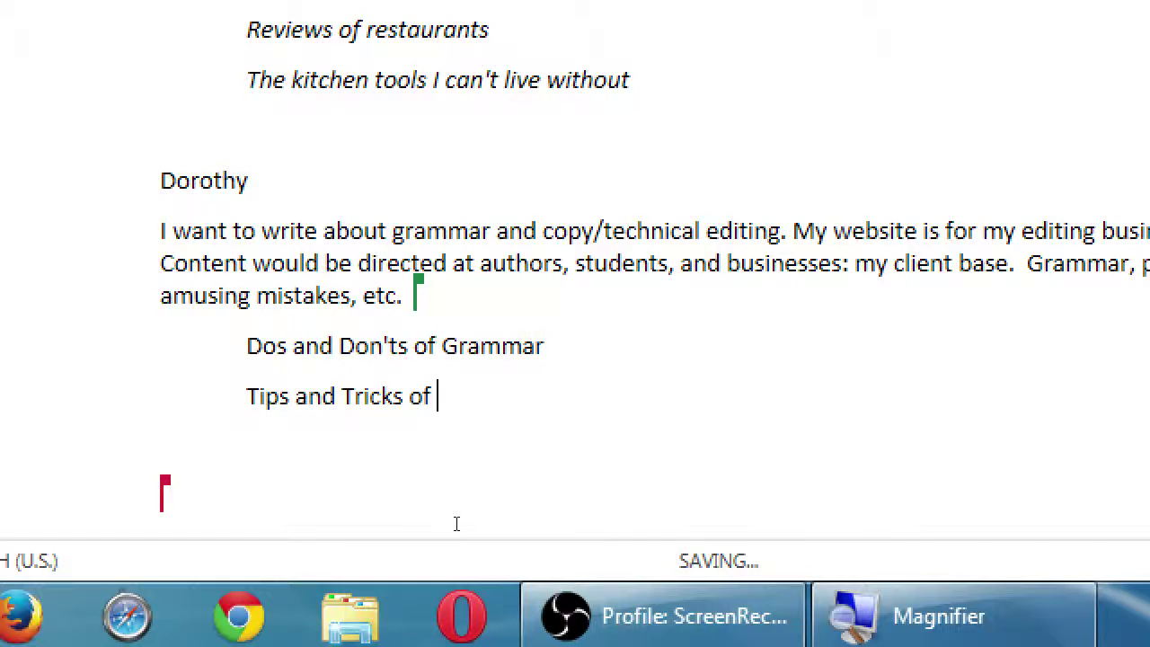
type("Technical Wr")
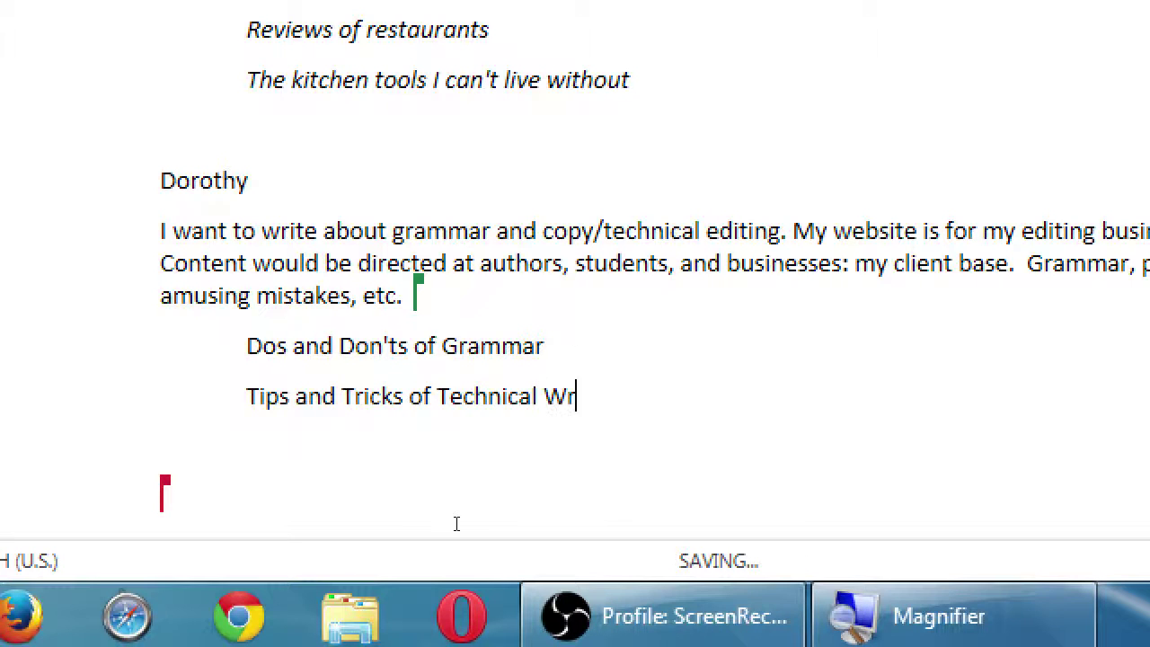
key("BackSpace")
key("BackSpace")
type("e")
key("Return")
type("di")
key("BackSpace")
key("BackSpace")
key("BackSpace")
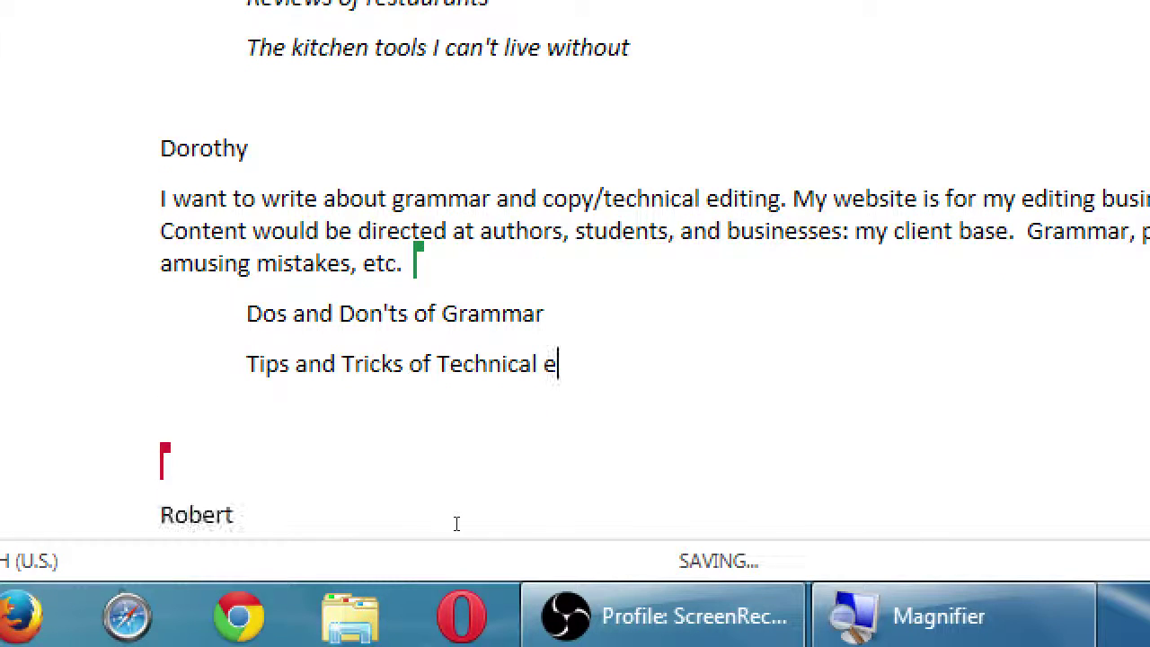
type("D")
key("BackSpace")
key("BackSpace")
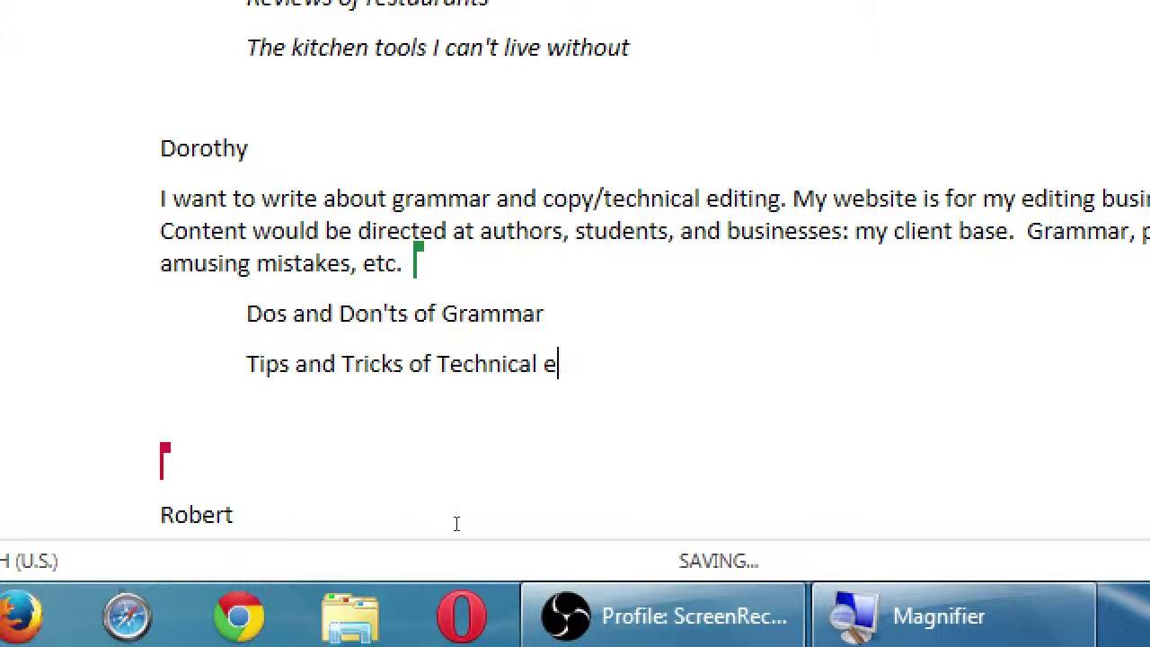
type("Editing")
Italicize both new suggestion lines and start another indented line below them.
key("shift+Home")
key("shift+Up")
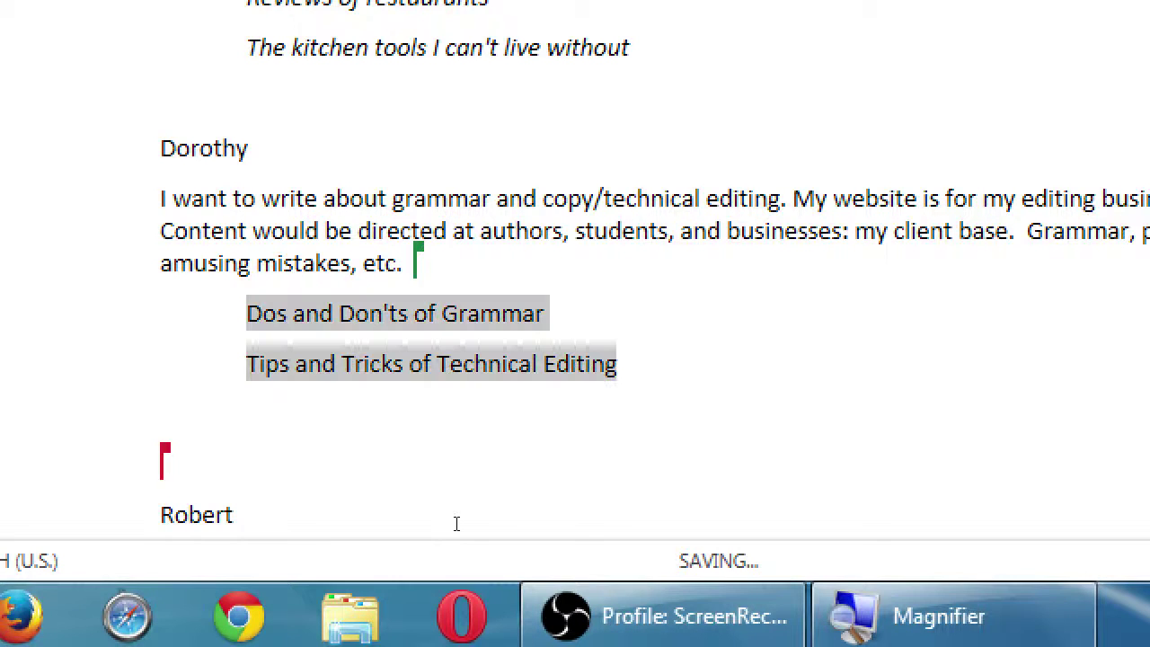
key("ctrl+i")
key("Down")
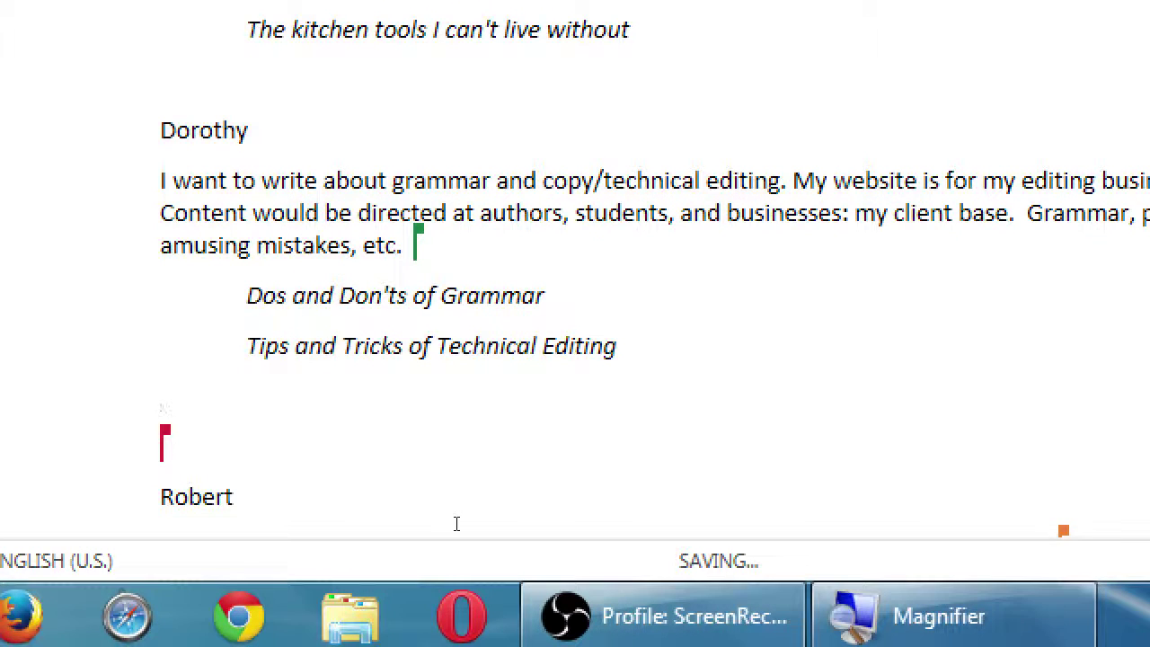
key("Left")
key("Return")
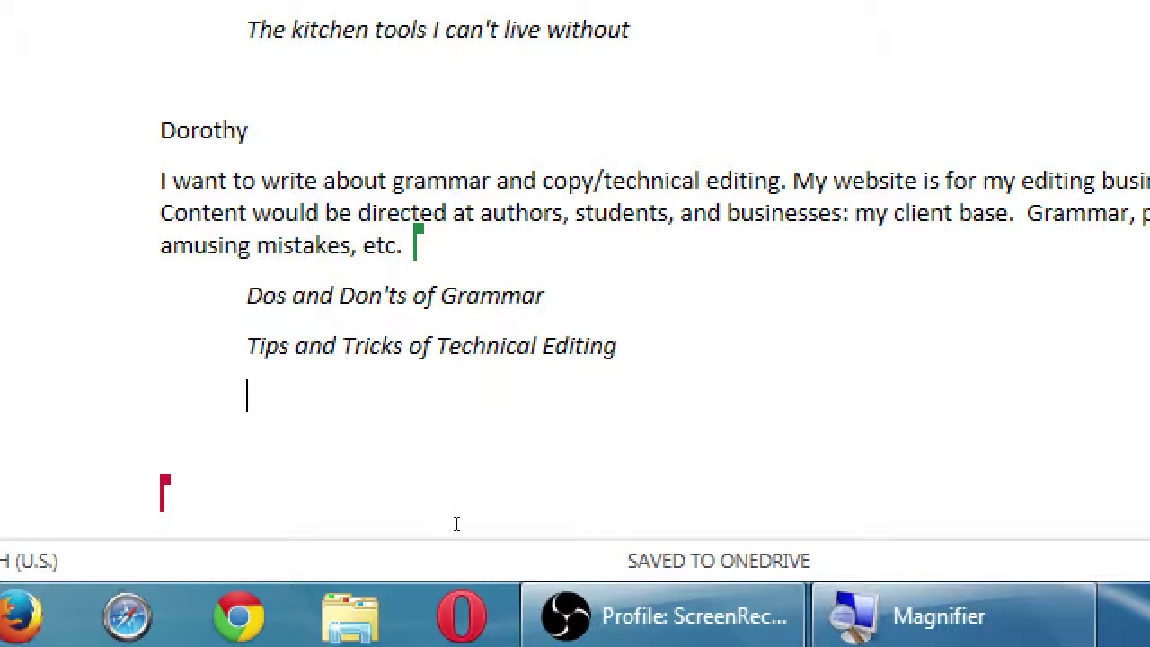
Add 'Showcase great writers' and an indented italic 'Grammar Fails' line beneath it.
type("Showcase gre")
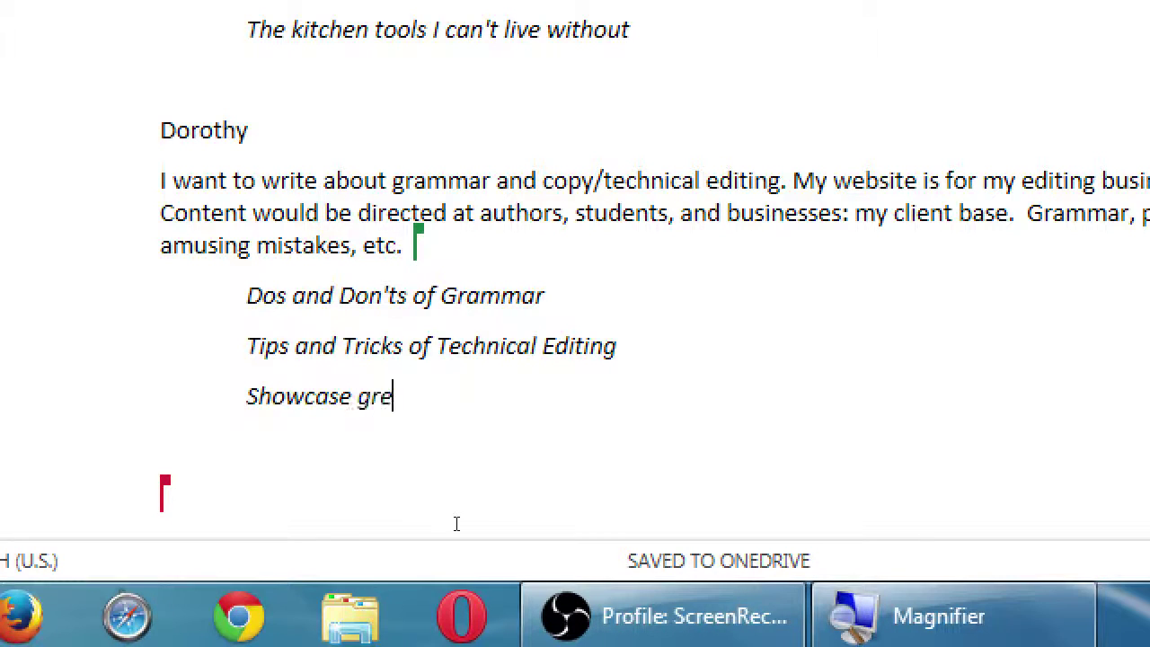
type("at writer")
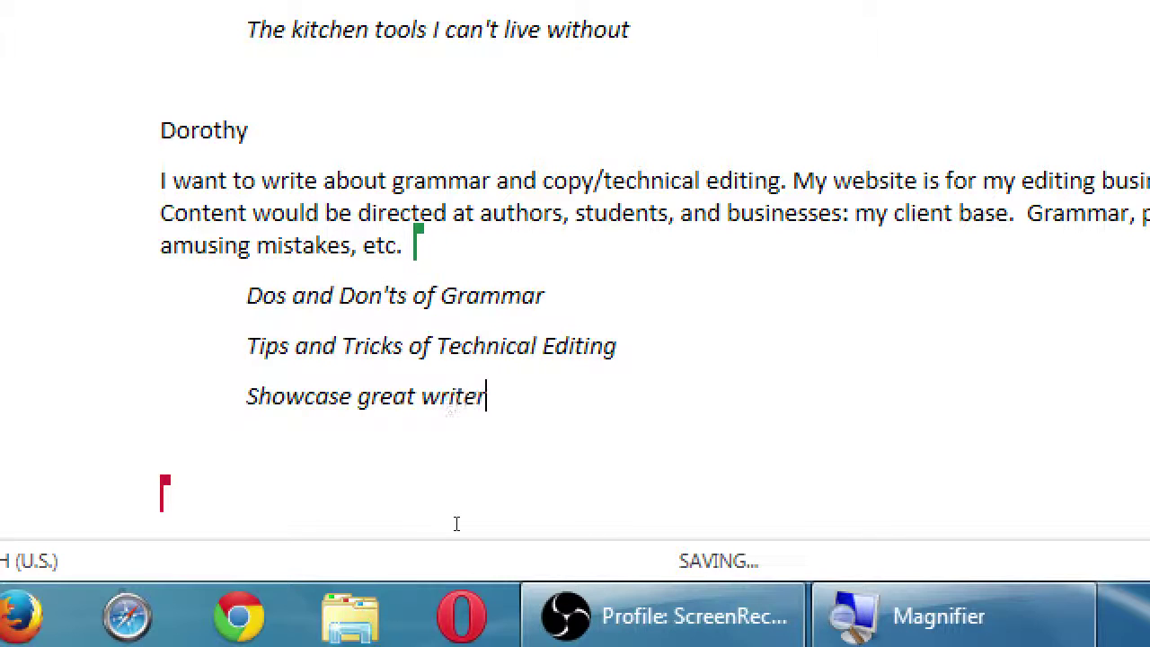
type("s")
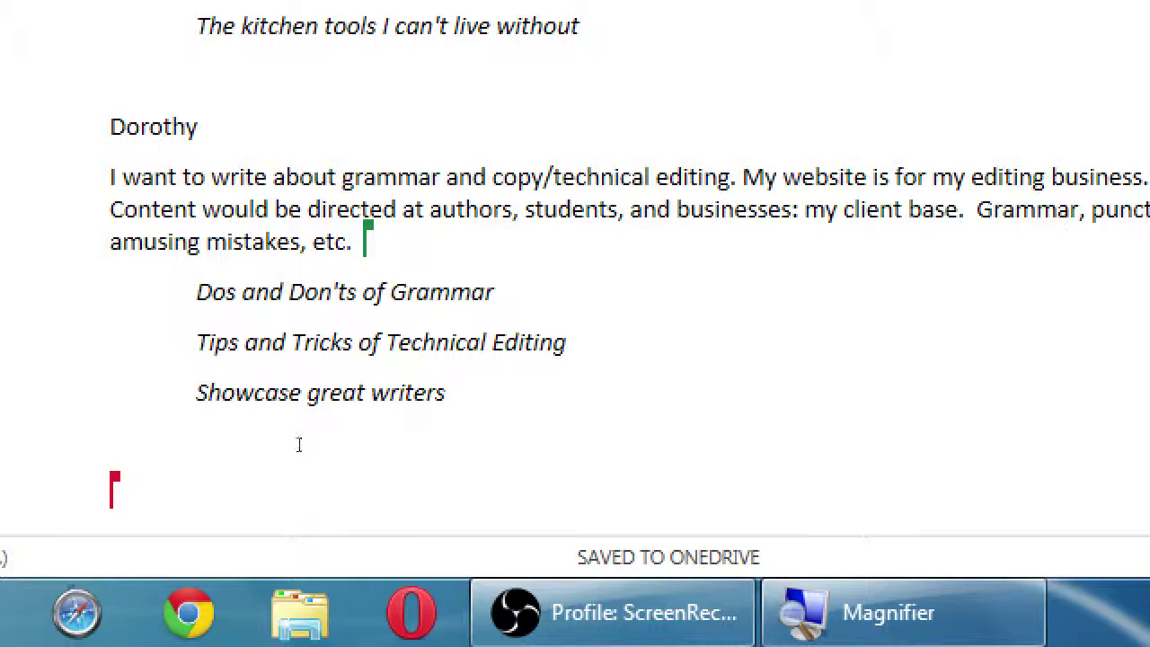
left_click_drag(305, 443, 392, 444)
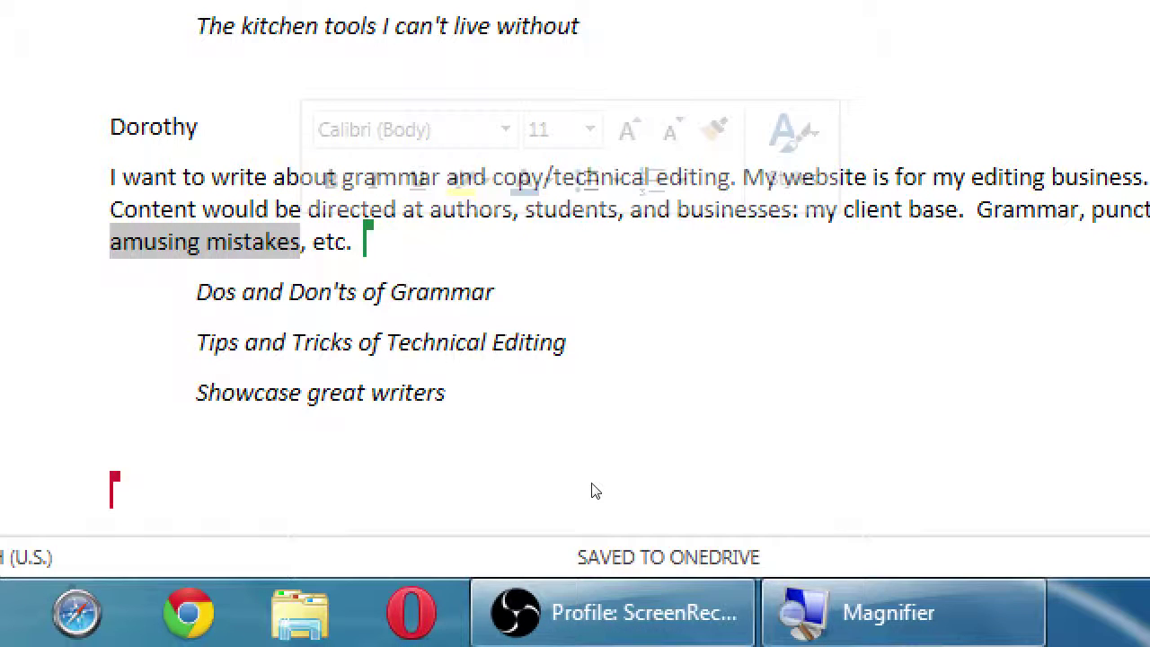
left_click(482, 539)
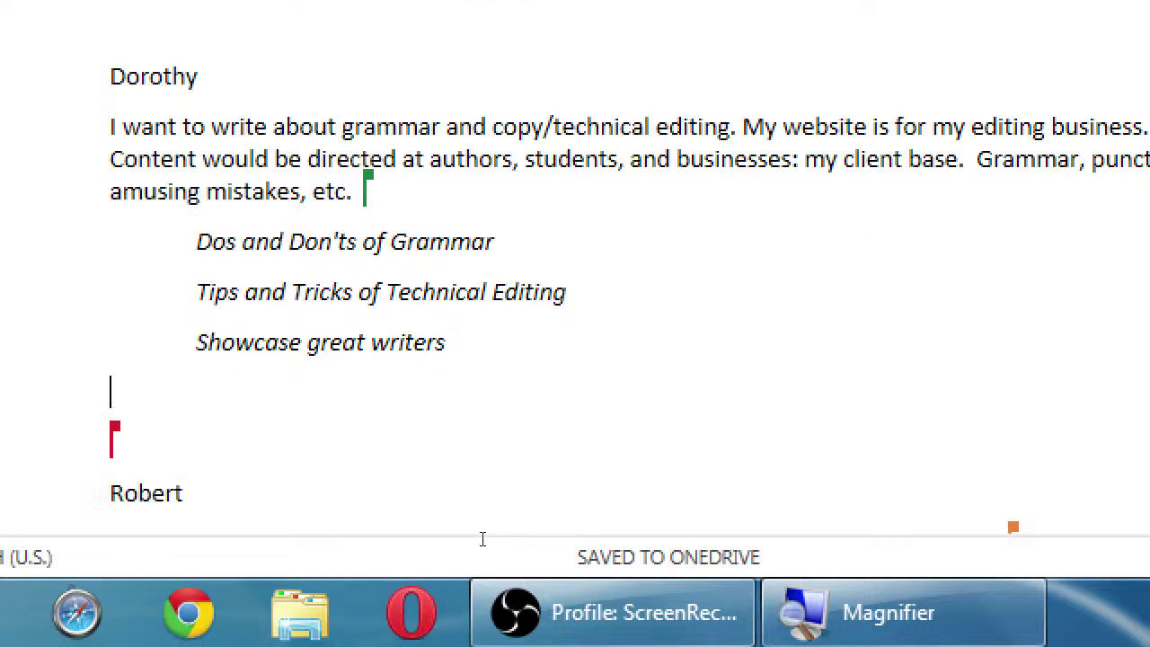
key("Tab")
type("G")
key("BackSpace")
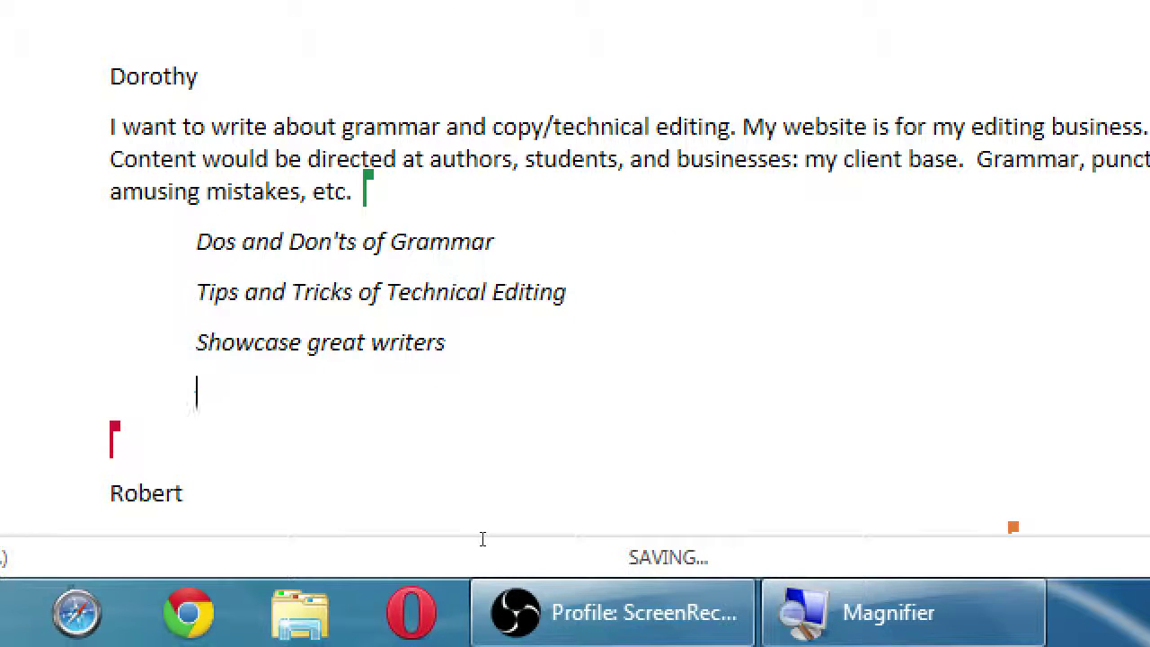
type("Grammar ")
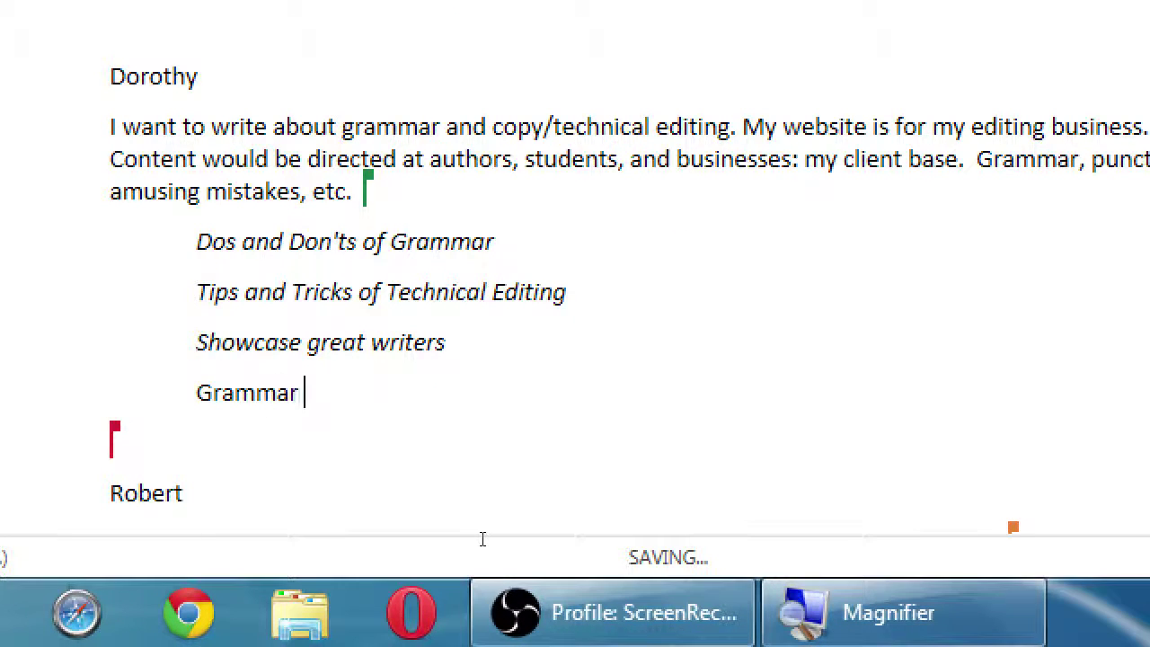
type("Fails")
key("shift+Home")
key("ctrl+i")
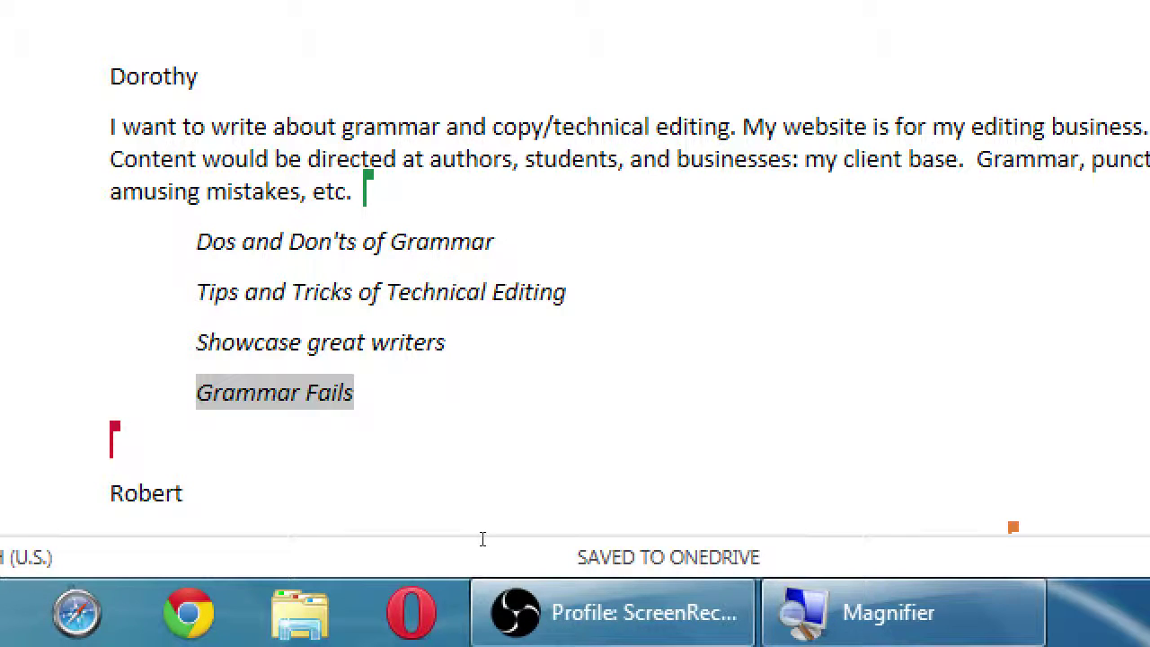
key("Right")
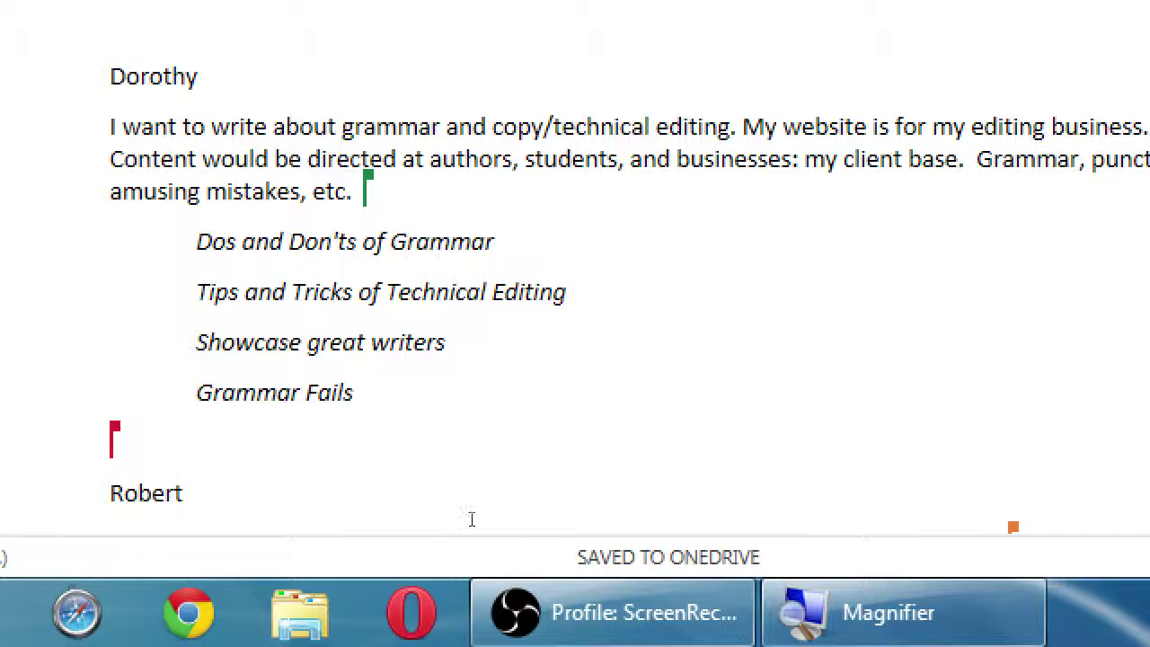
Start a new idea line below Grammar Fails reading 'Look into the International community'.
key("Return")
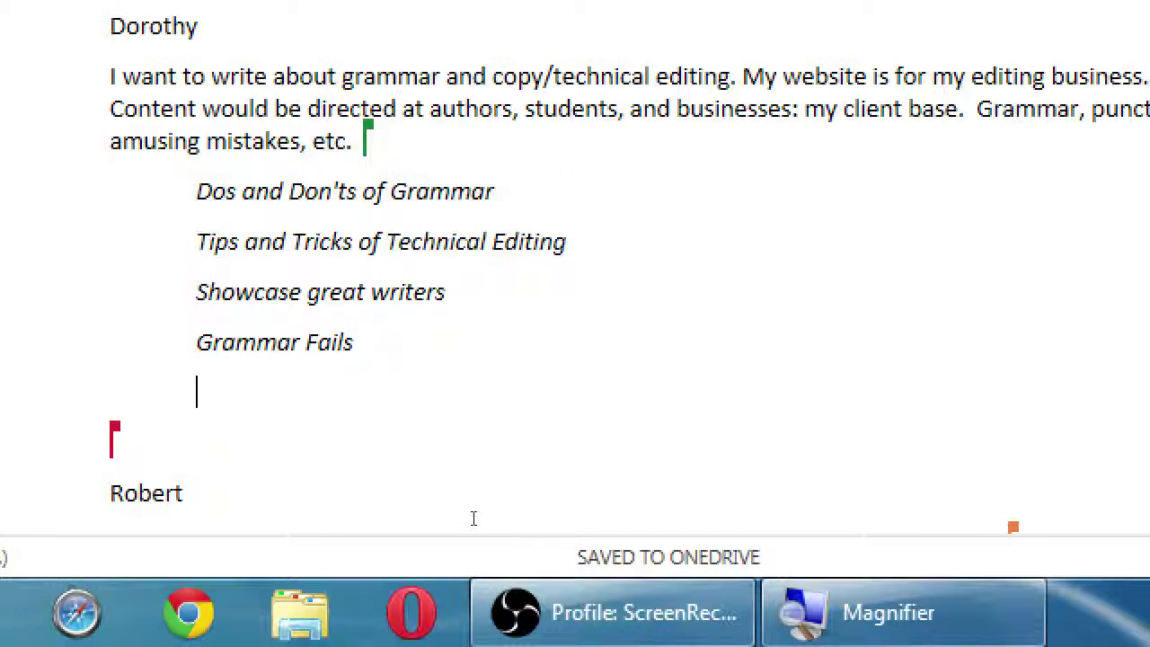
type("Int")
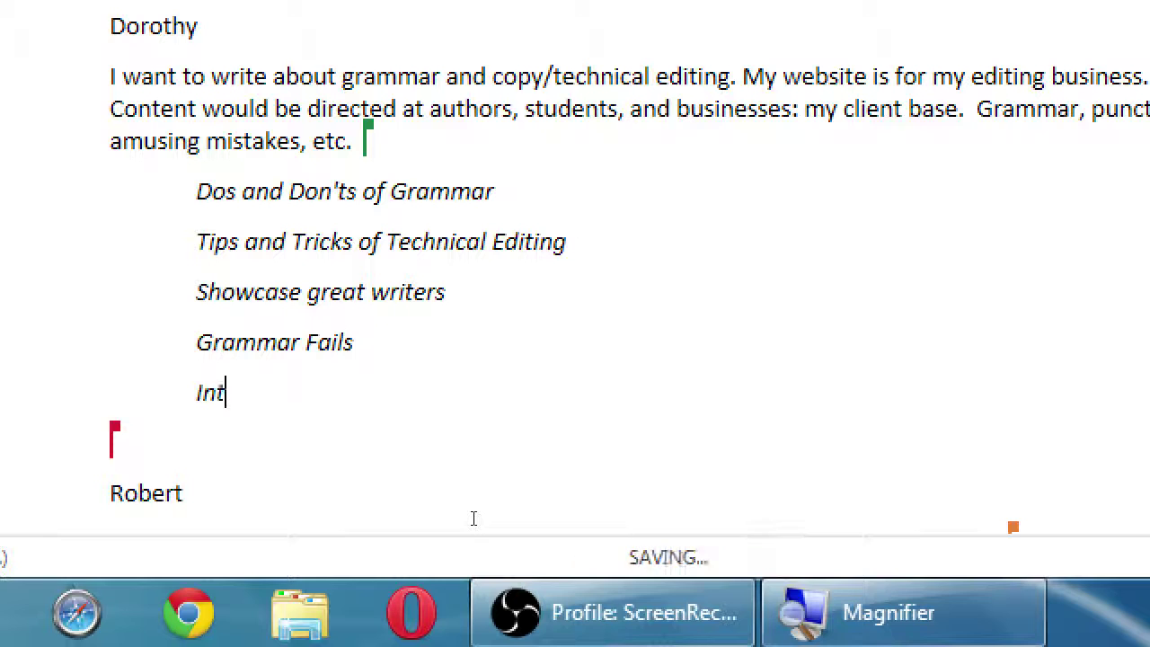
key("BackSpace")
key("BackSpace")
key("BackSpace")
type("Look ")
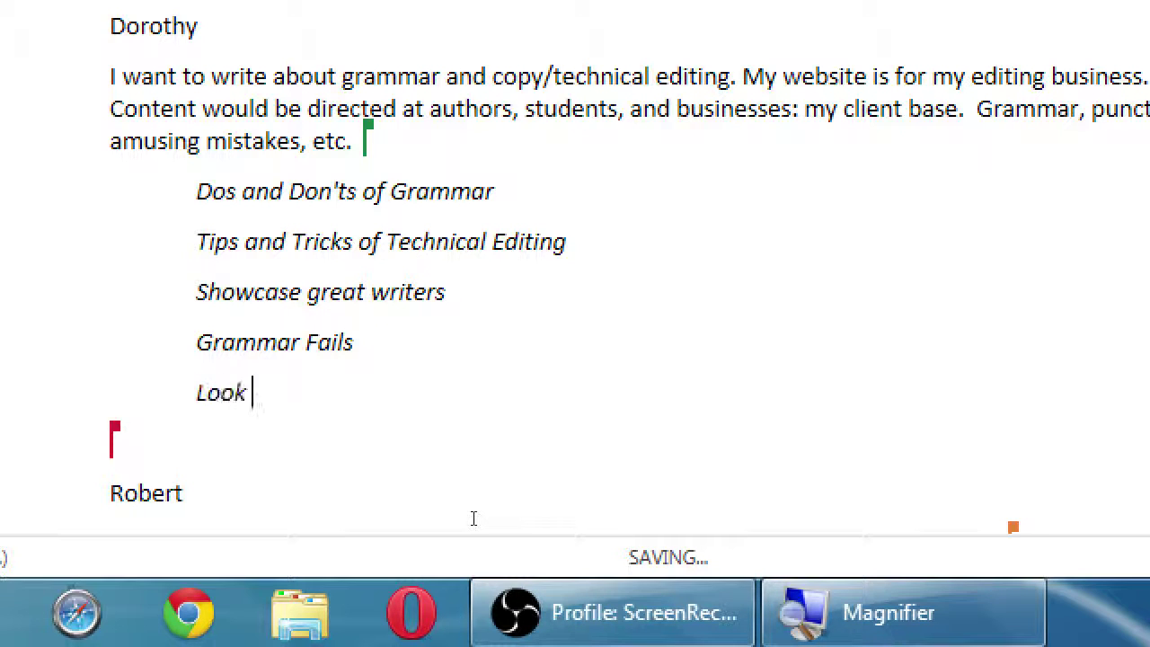
type("into Inter")
key("BackSpace")
key("BackSpace")
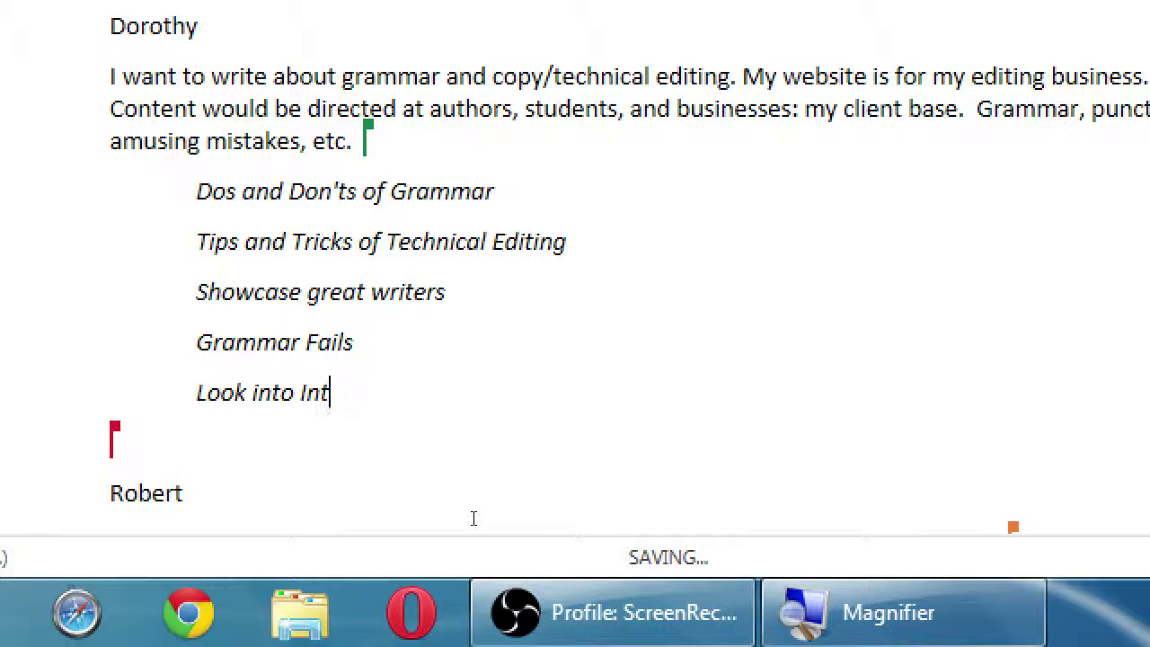
key("BackSpace")
key("BackSpace")
key("BackSpace")
type("the Interna")
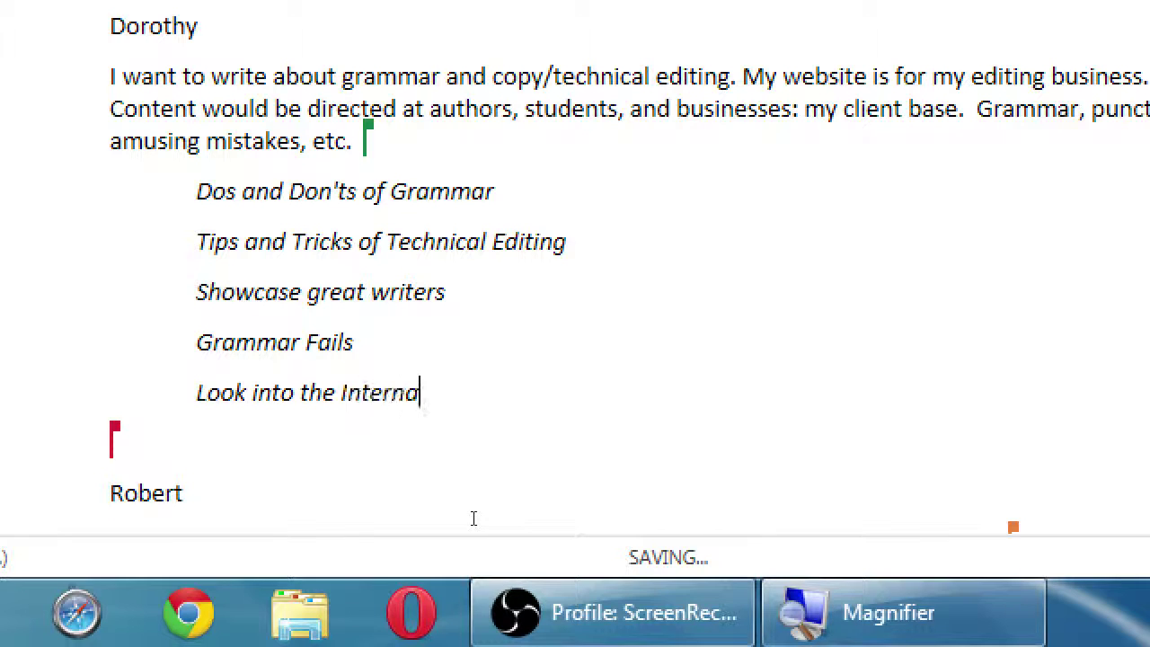
type("tional community")
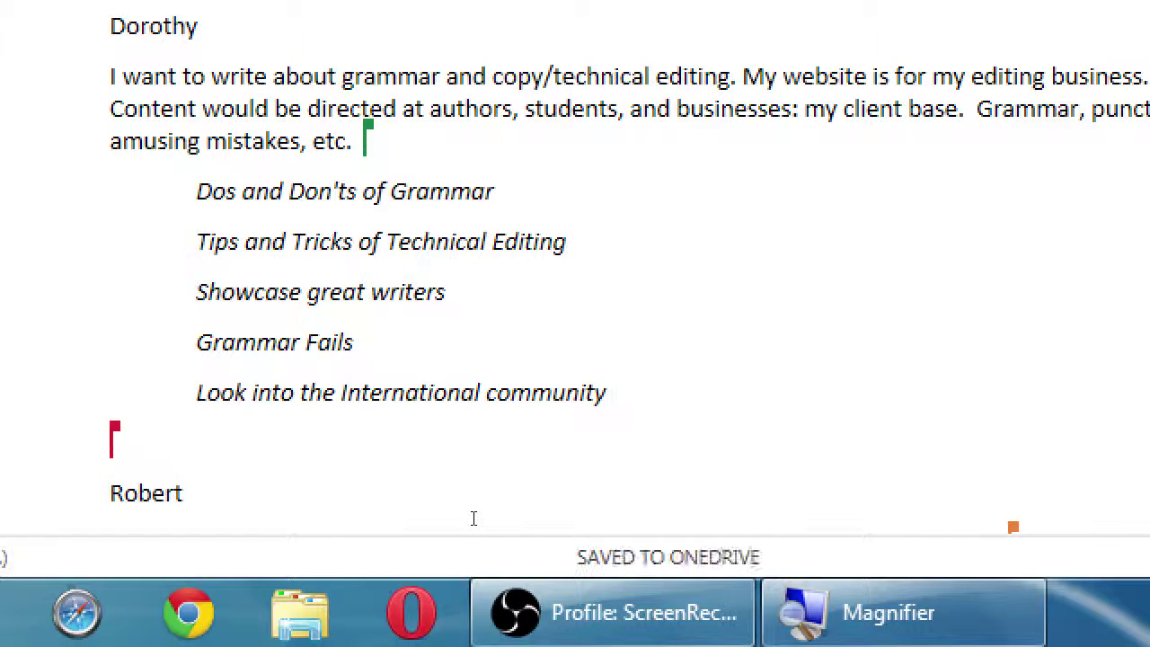
Append '(research language organizations)' to the International community idea.
type("()")
key("Left")
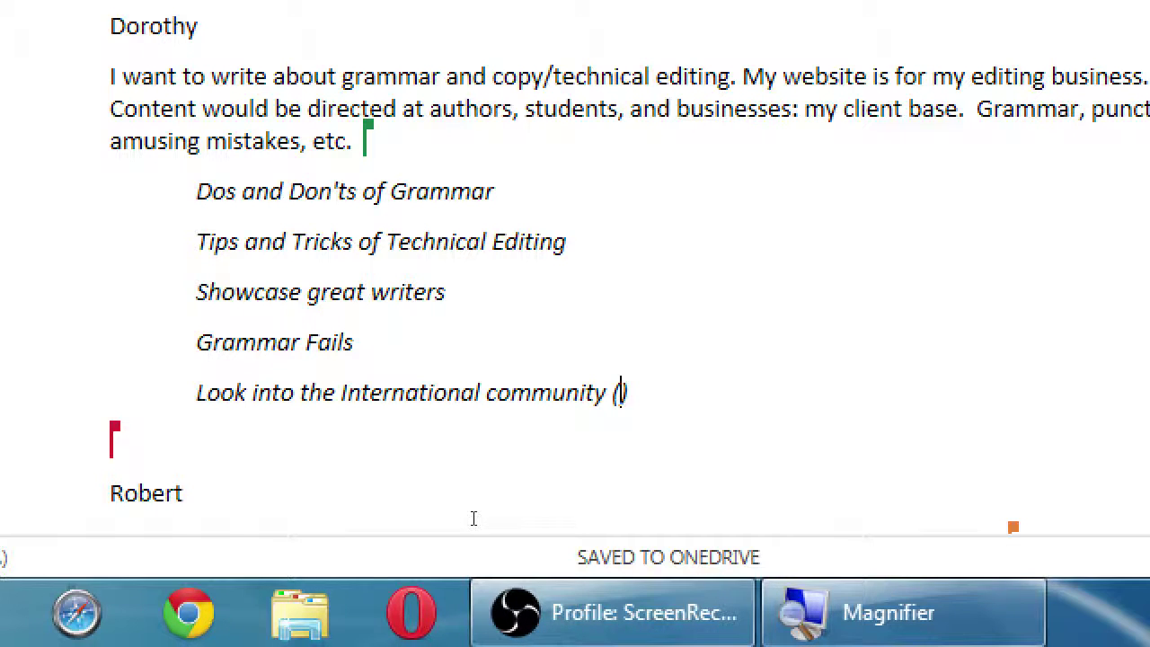
type("research I")
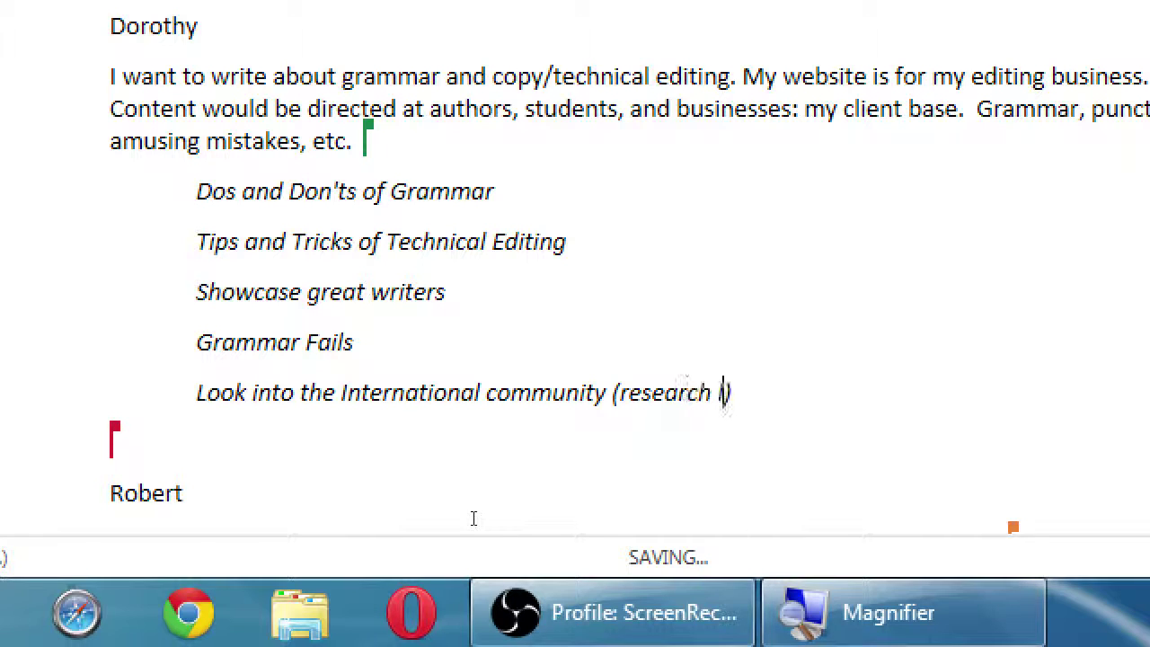
type("n")
key("BackSpace")
key("BackSpace")
type("langua")
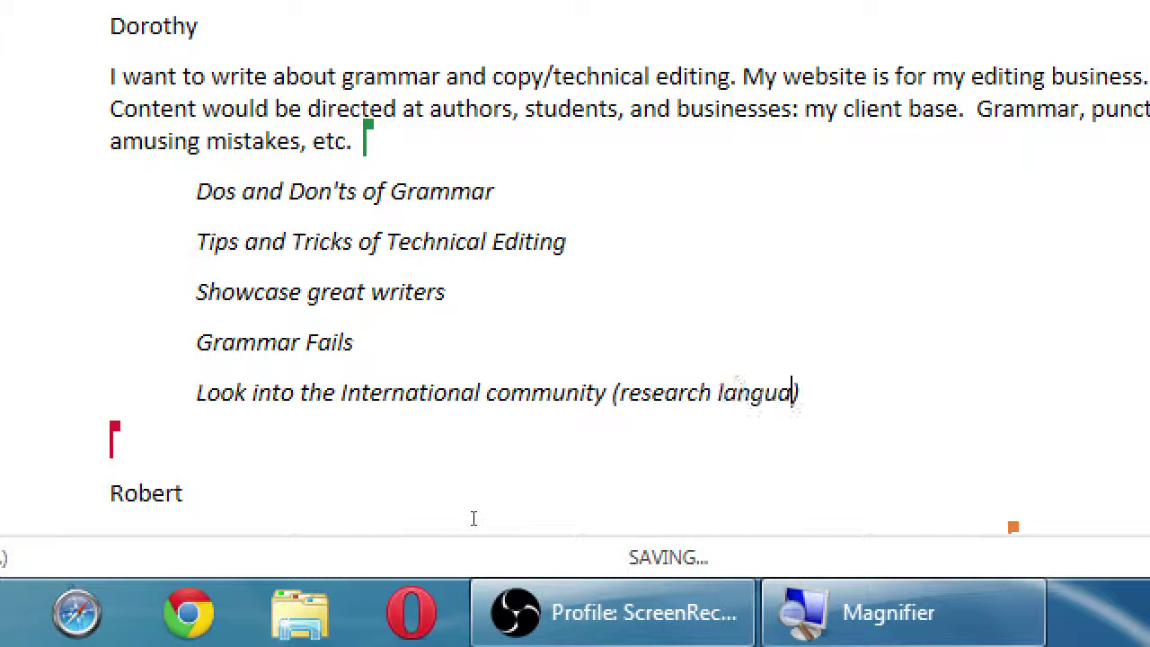
type("ge or")
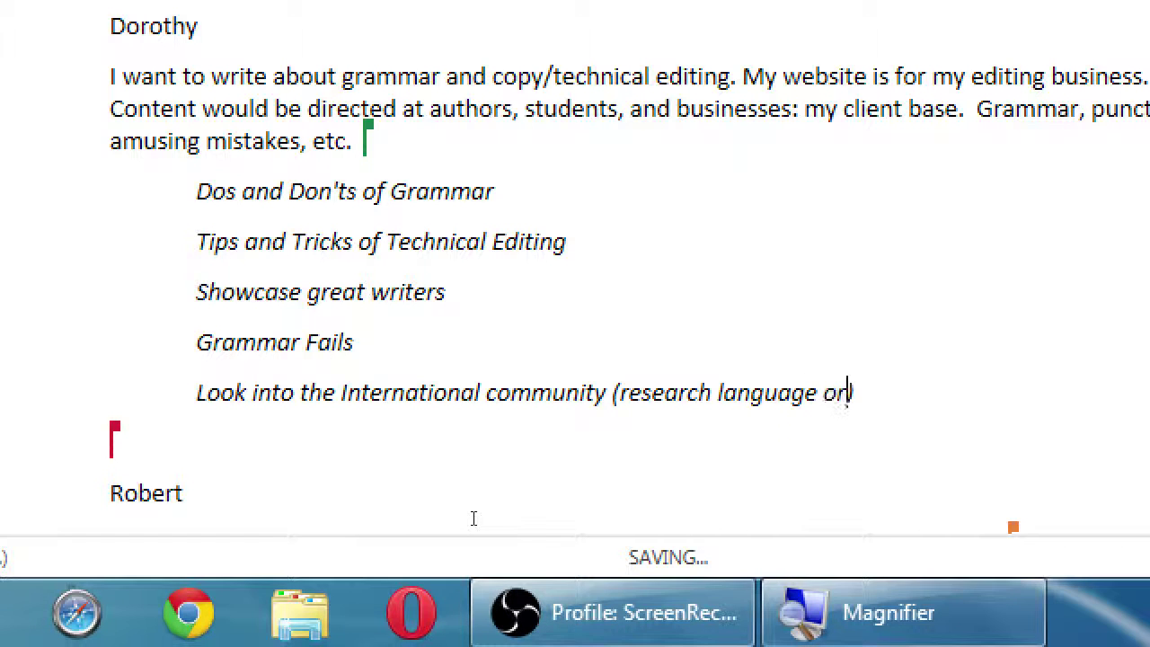
type("ganizations")
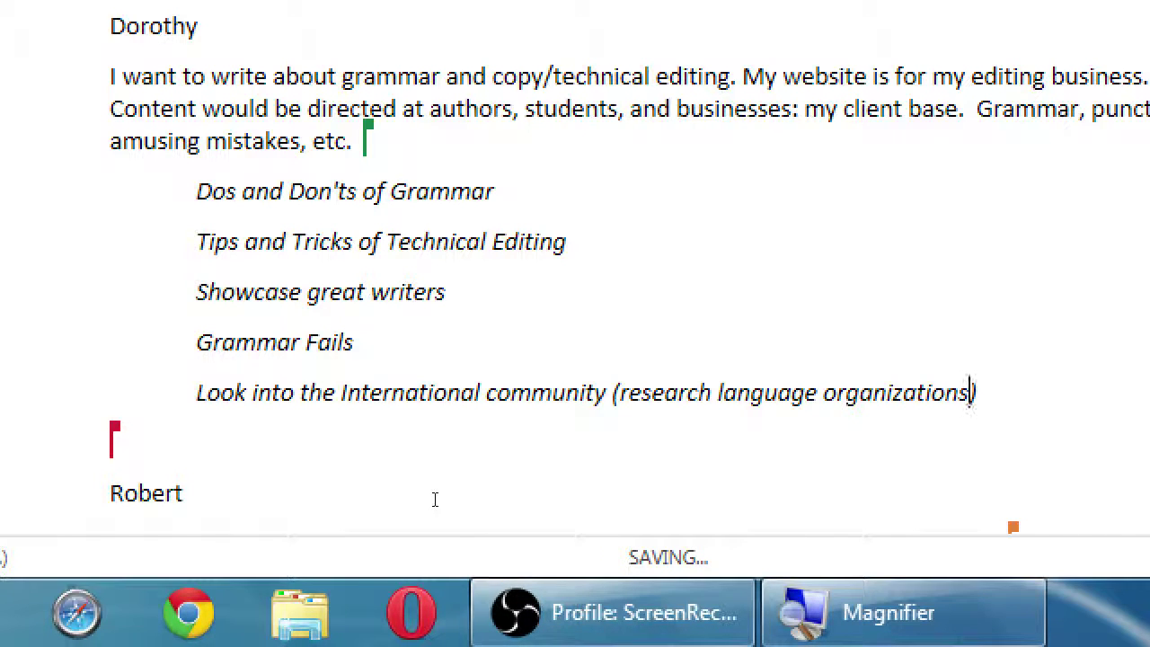
scroll(408, 508, "down", 1)
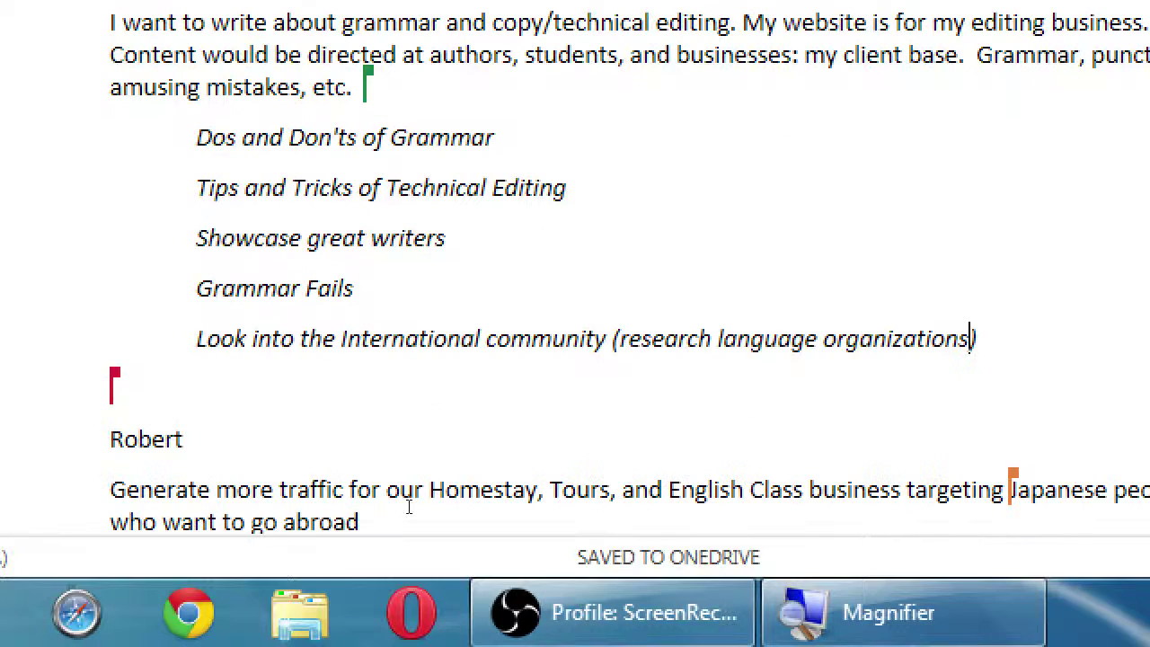
Add an indented italic line 'The meaning of ()' after 'who want to go abroad'.
scroll(409, 507, "down", 3)
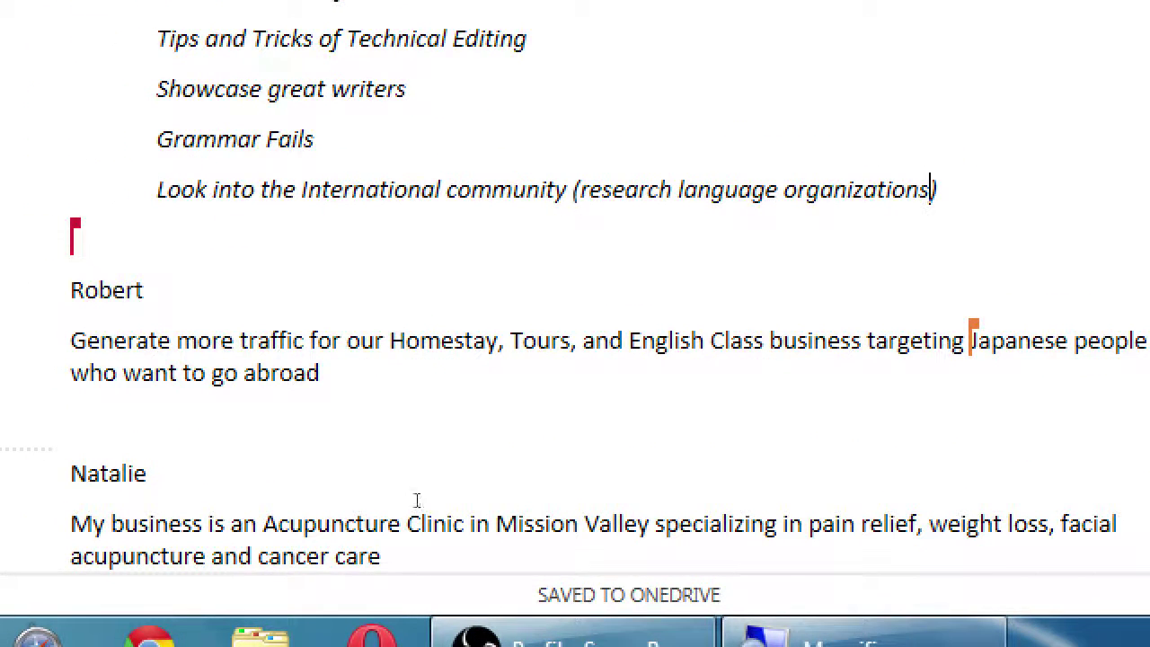
key("Down")
key("Down")
key("Down")
key("Down")
key("Return")
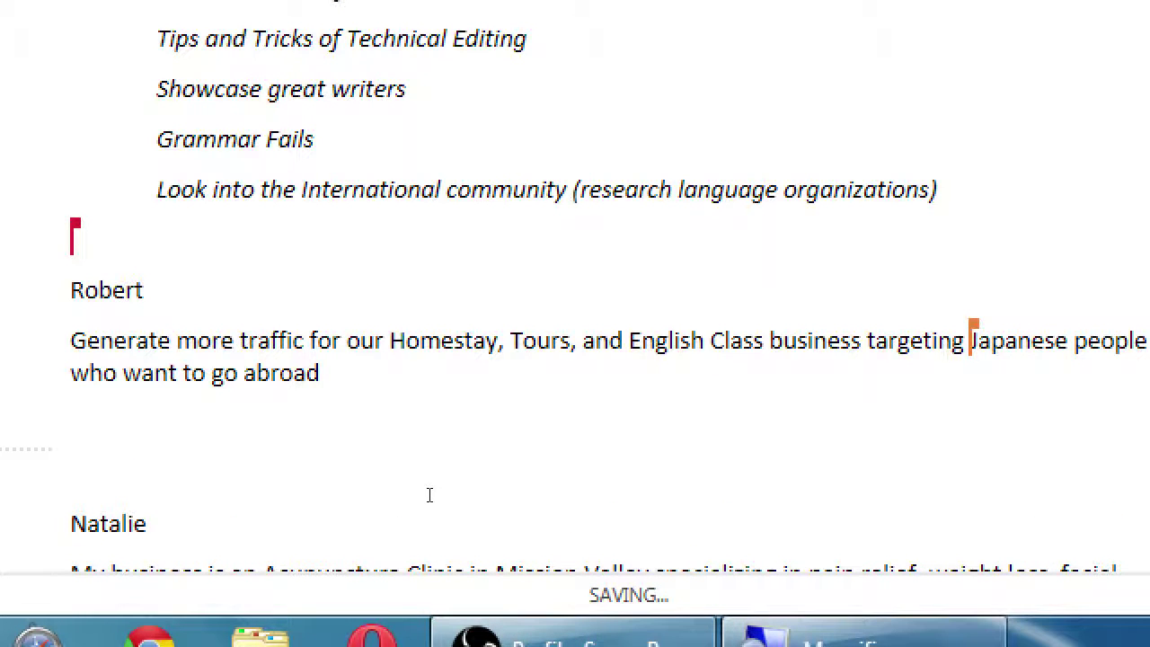
key("Tab")
type("The meaning of ()")
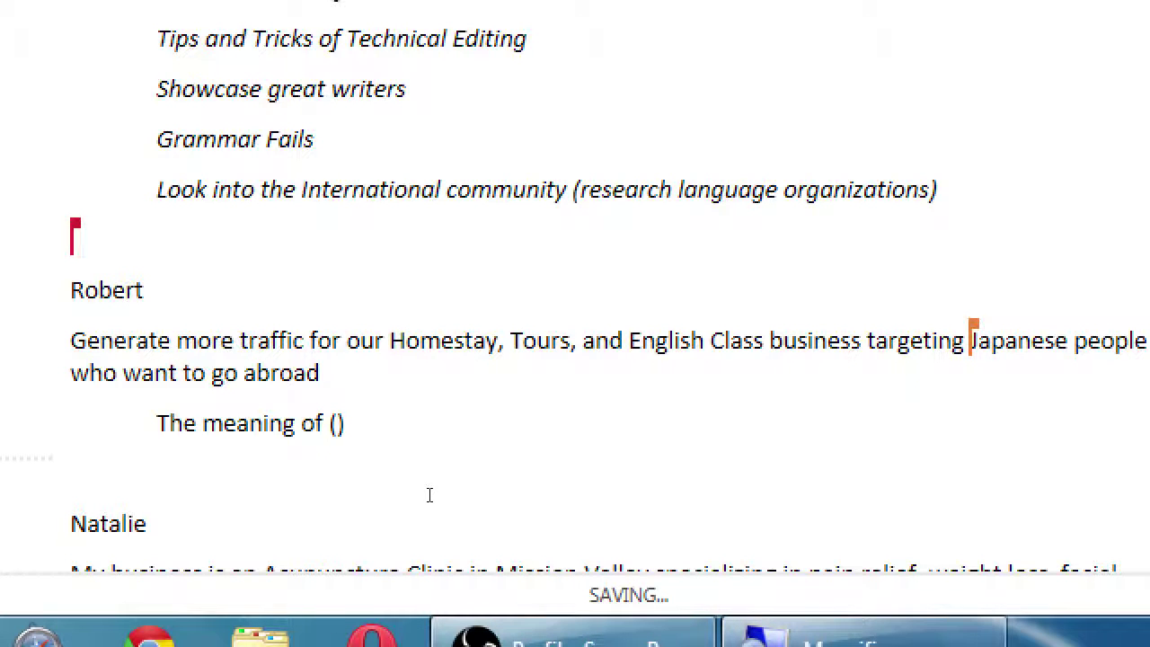
key("shift+Home")
key("ctrl+i")
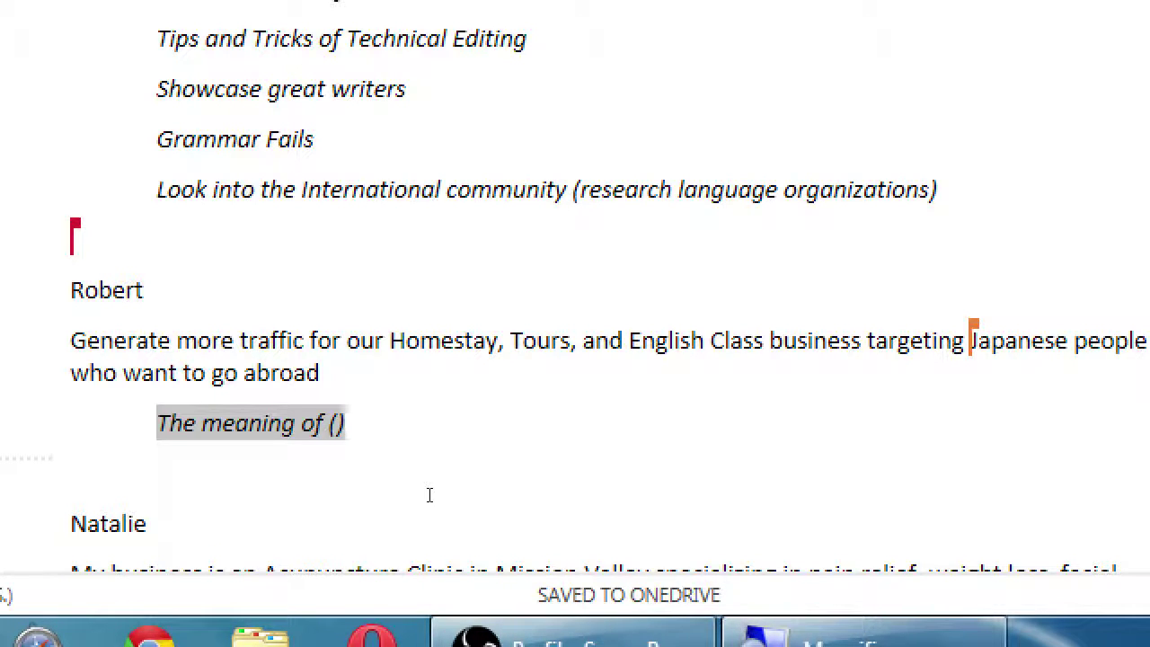
key("Return")
Type 'Comparing and contrasting related holidays' and fill the parentheses above with 'holidays/slang/customs'.
type("Co")
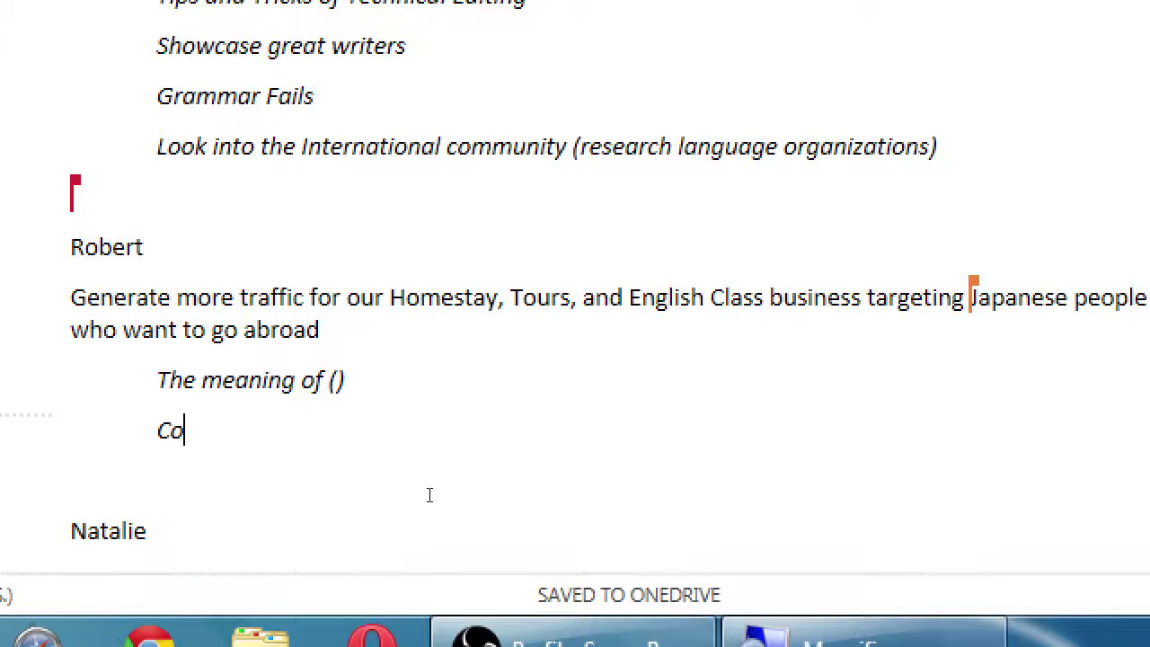
type("mparing and contrasting")
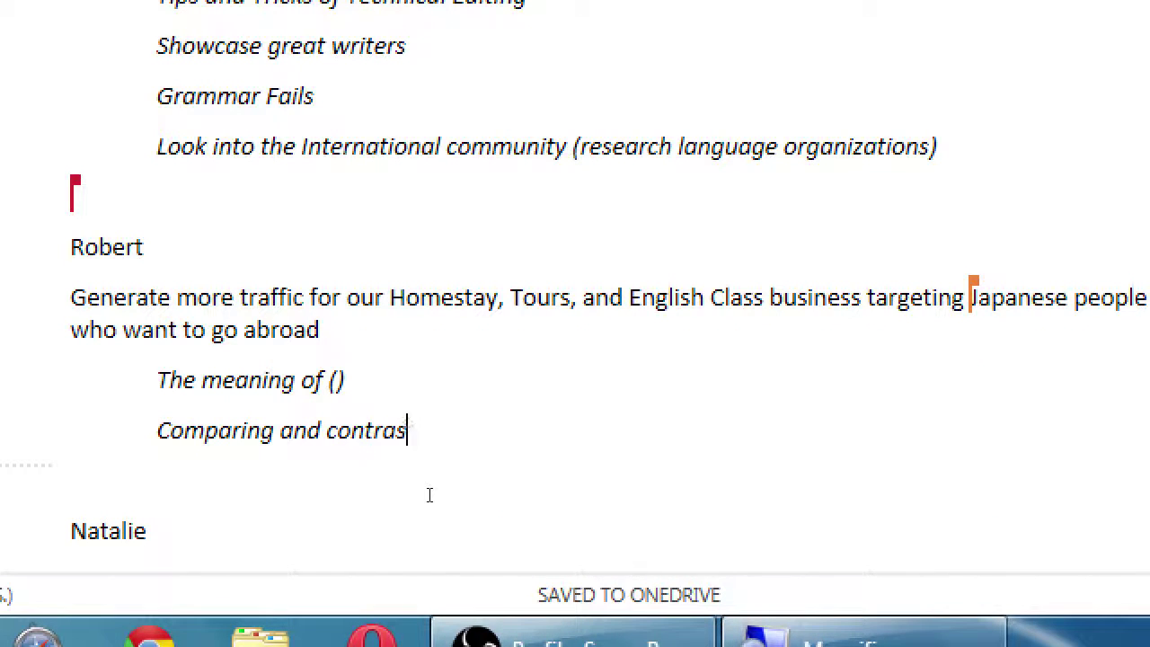
type("re")
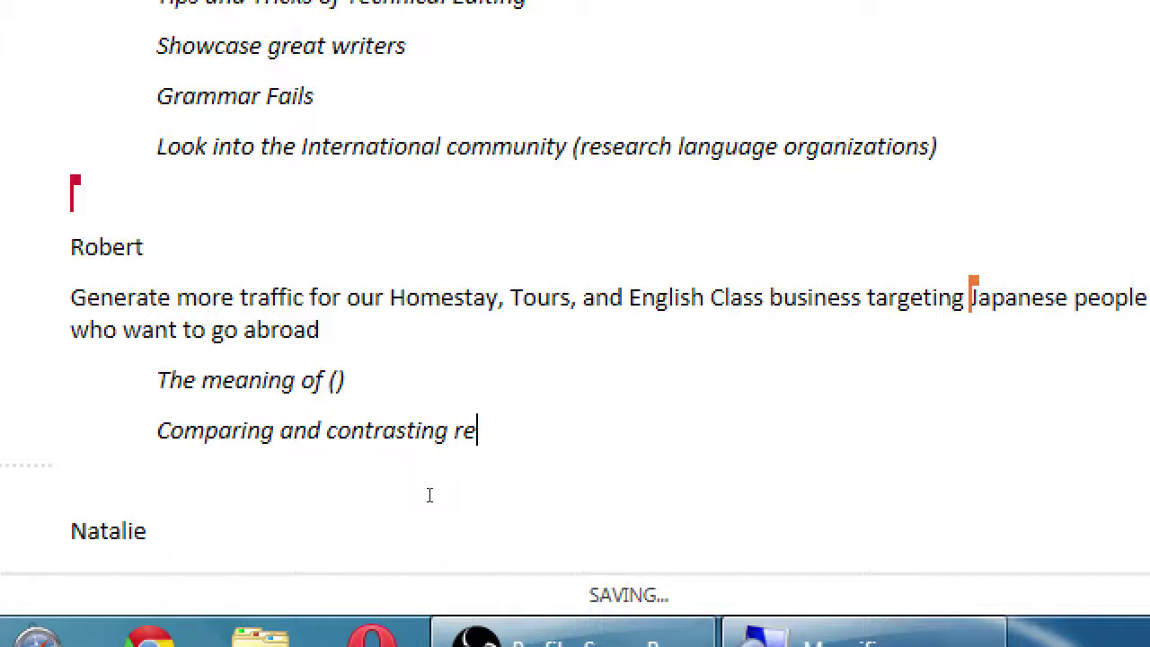
type("lated holidays")
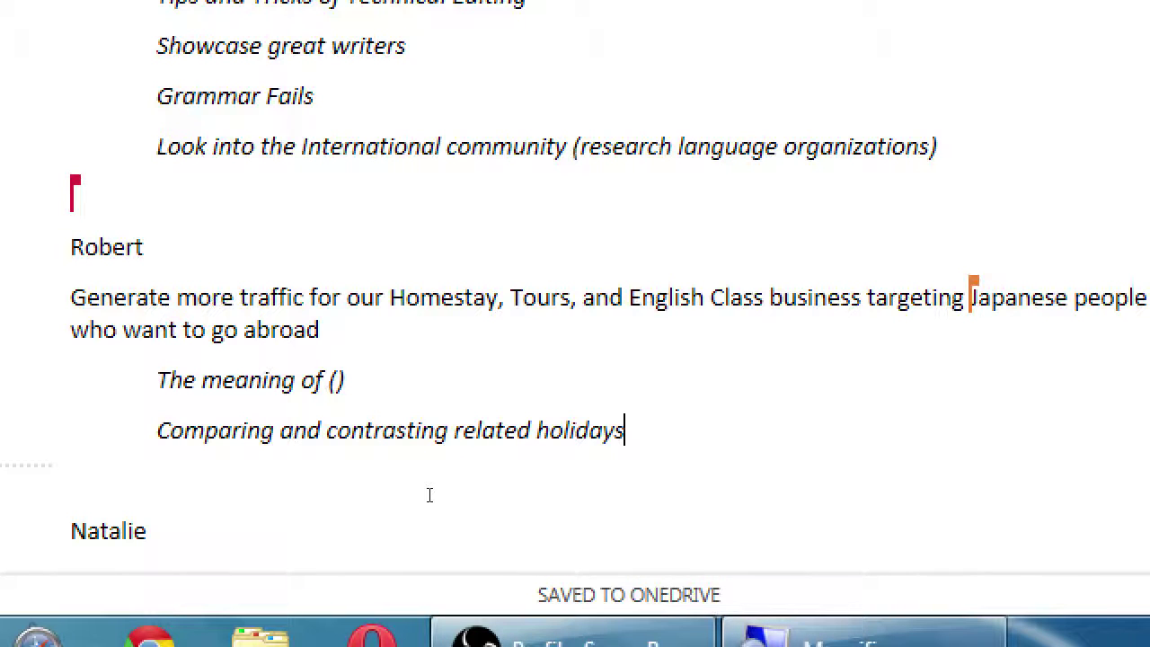
key("Up")
key("Left")
type("holidays/")
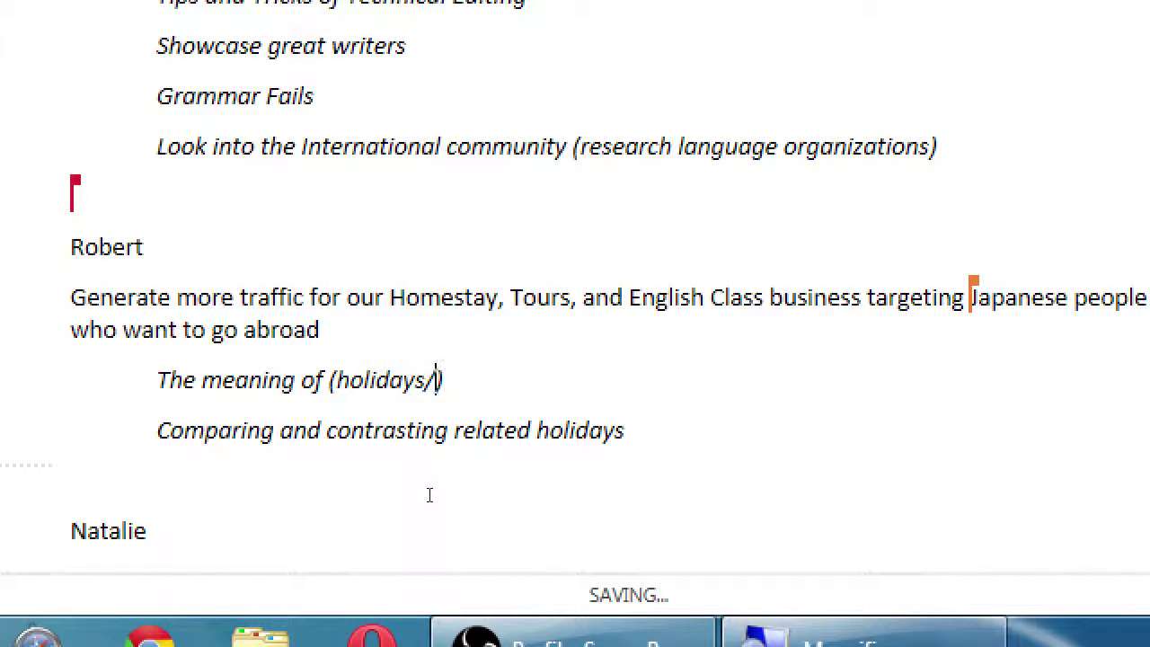
type("slang/")
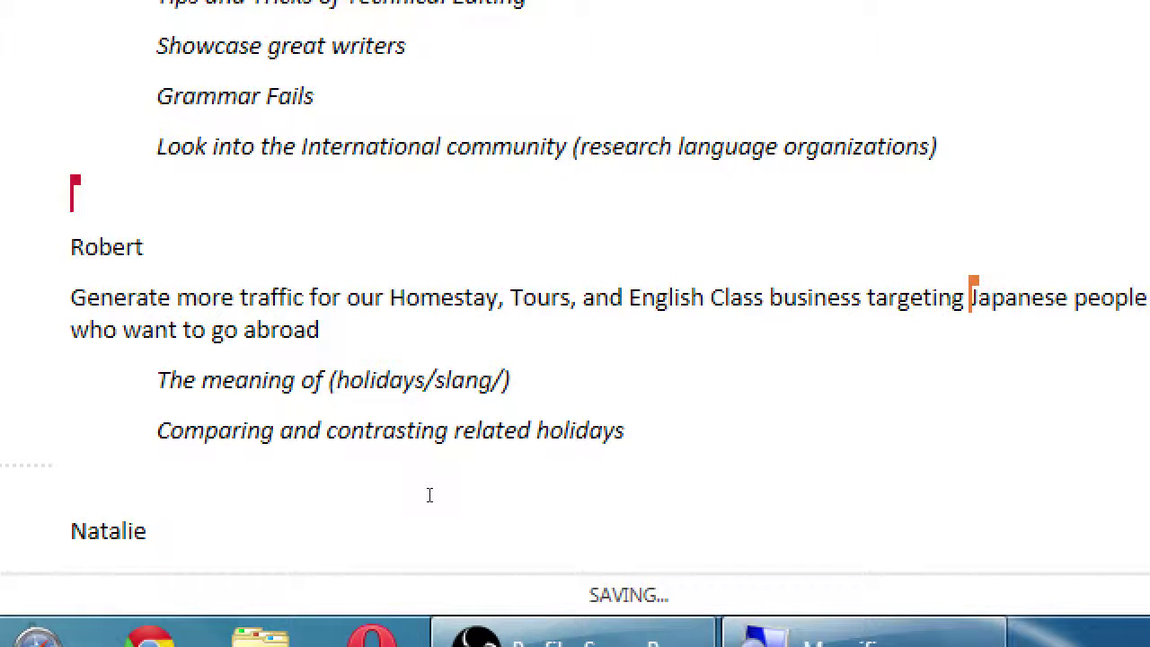
type("customs")
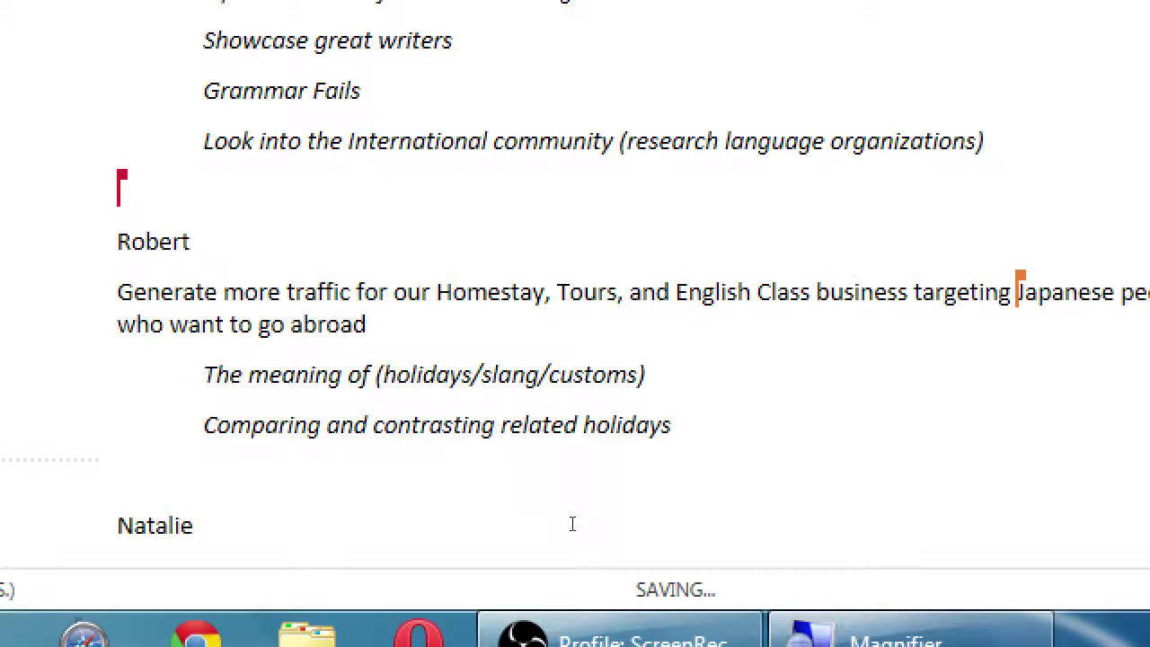
Add the ideas 'Travel advice' and 'Anti-culture shock' on new lines under the homestay list.
key("Return")
type("Travel ad")
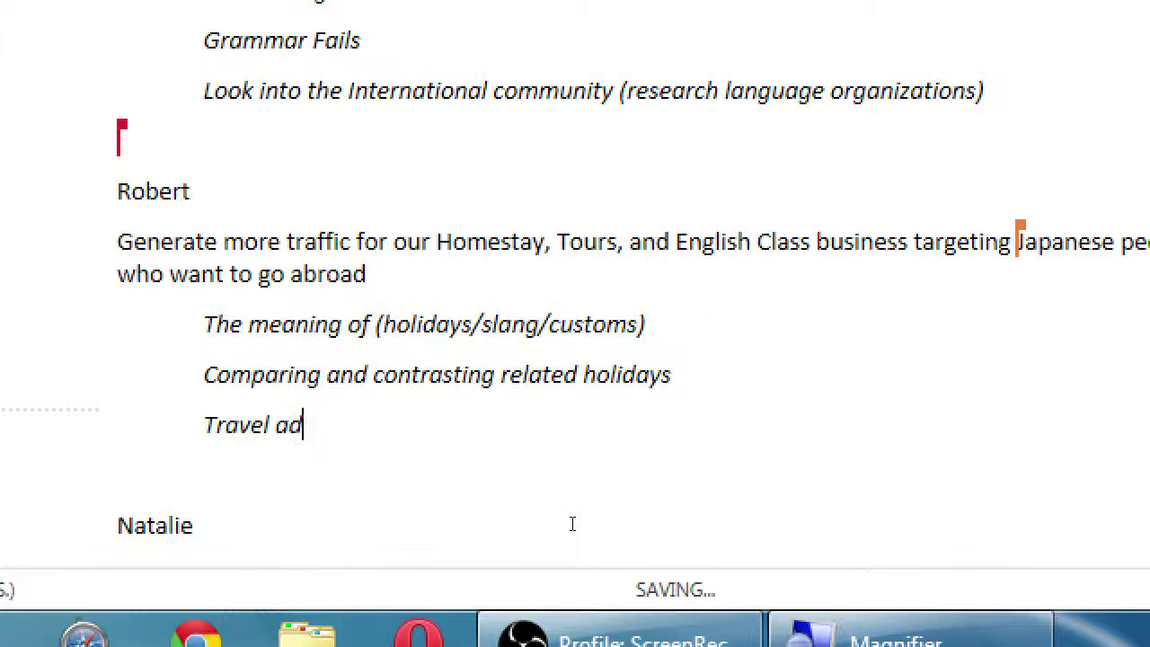
type("vice")
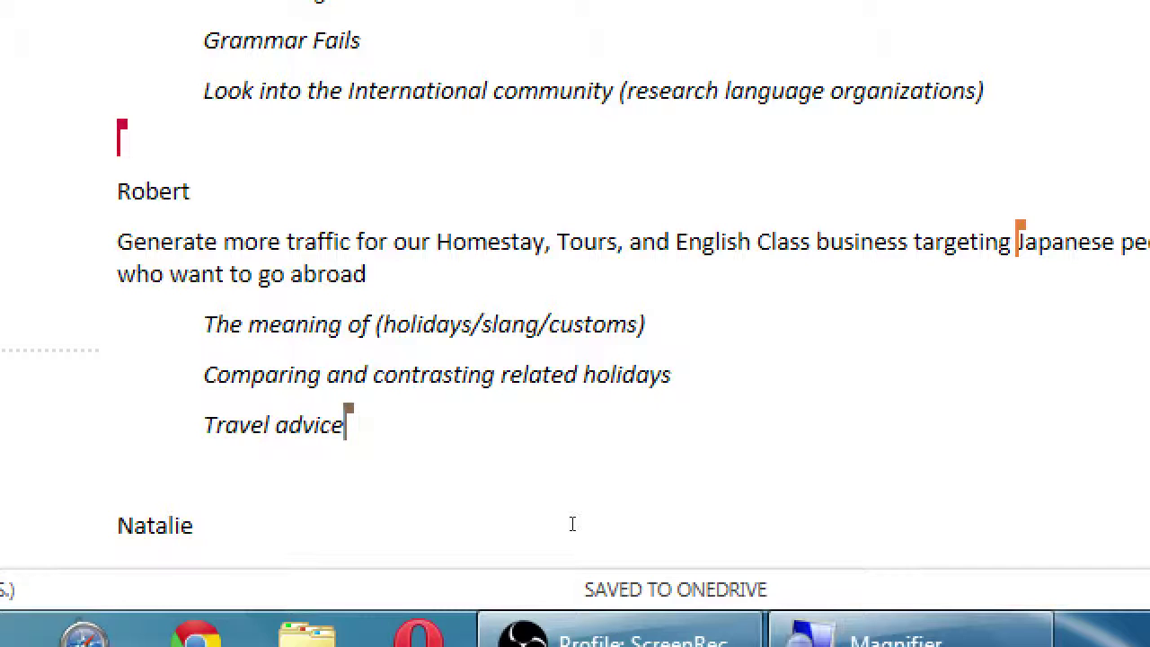
key("Return")
type("Anti")
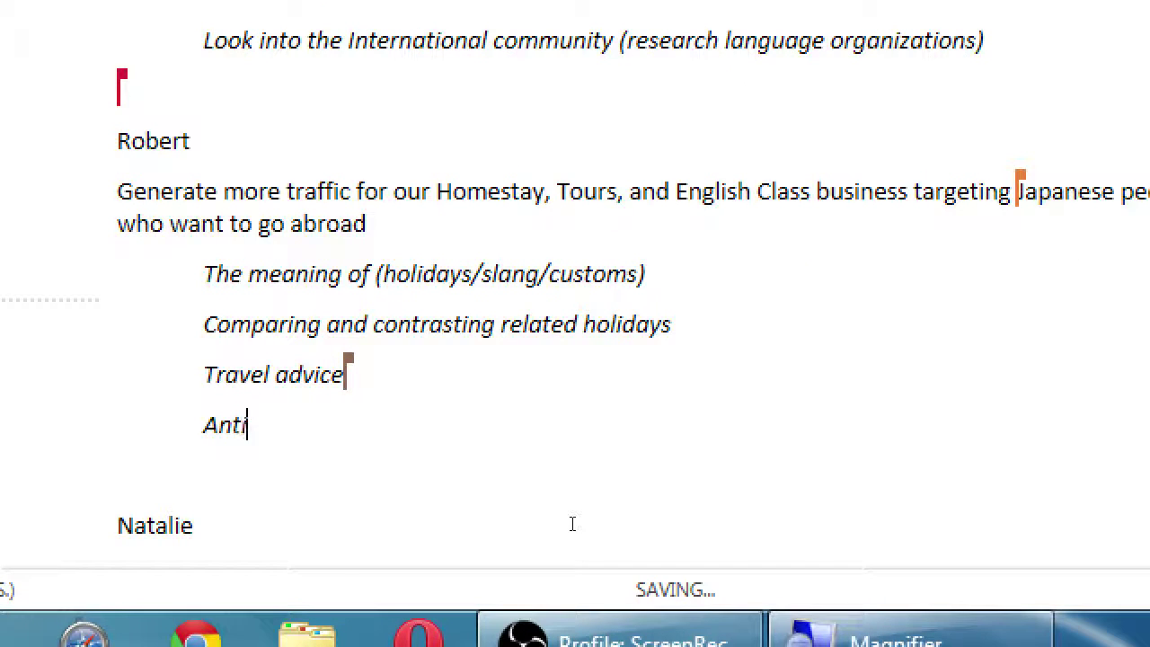
type("-culture shoc")
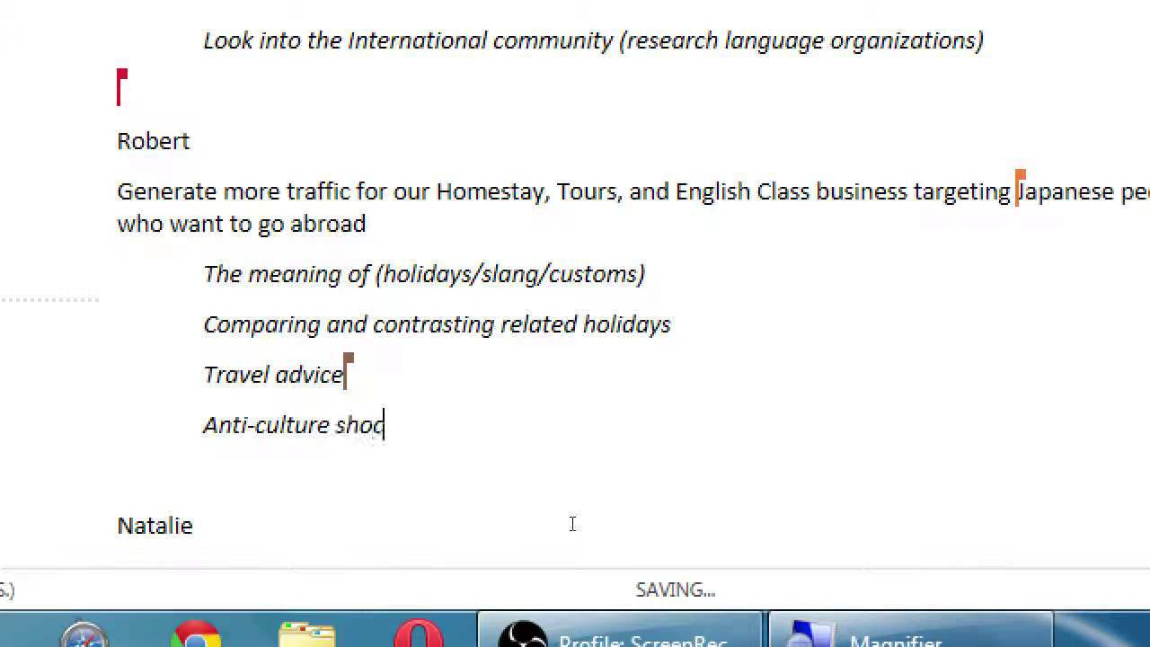
type("k - A headds")
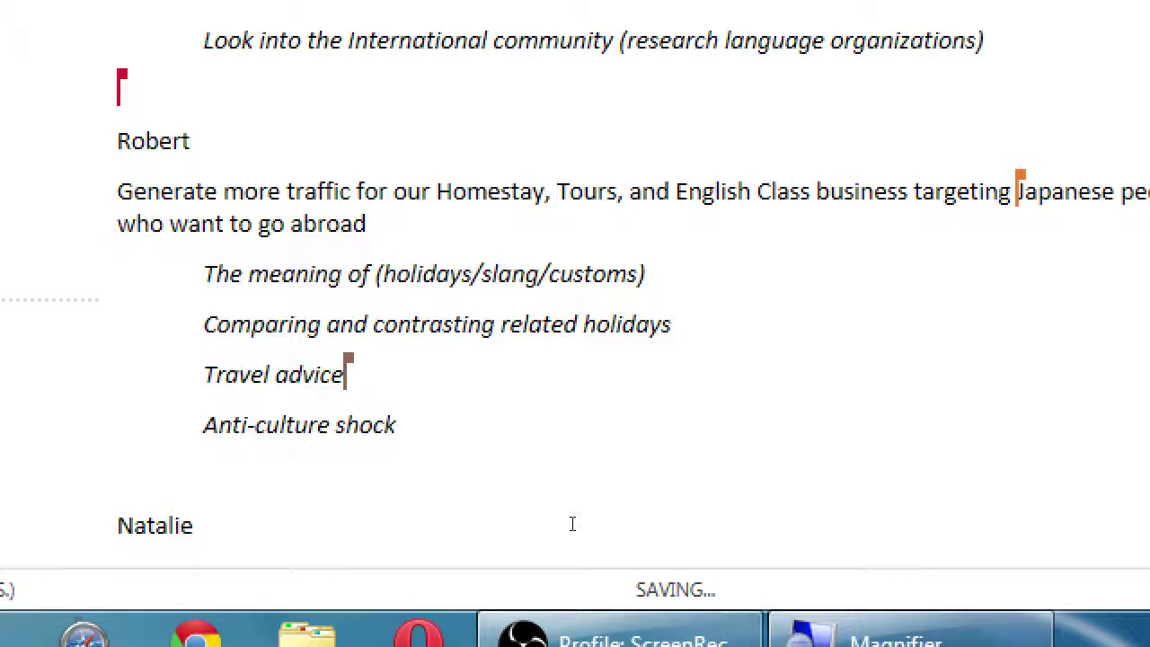
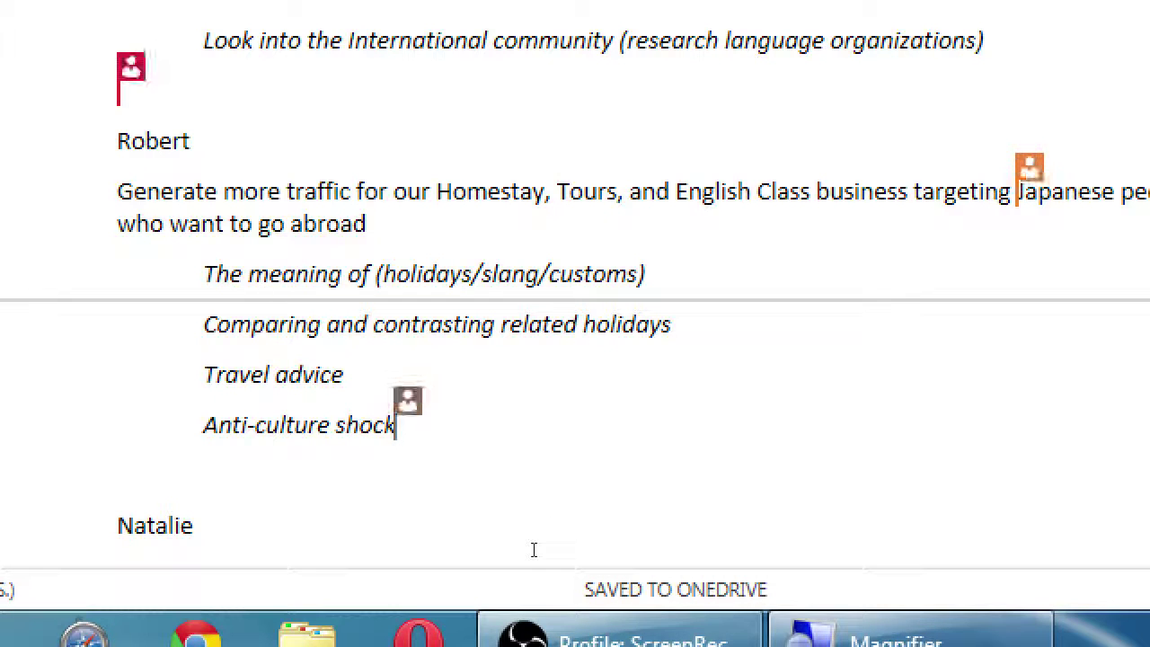
Append ' - A heads up on U.S. oddities' to the Anti-culture shock idea.
type("- ")
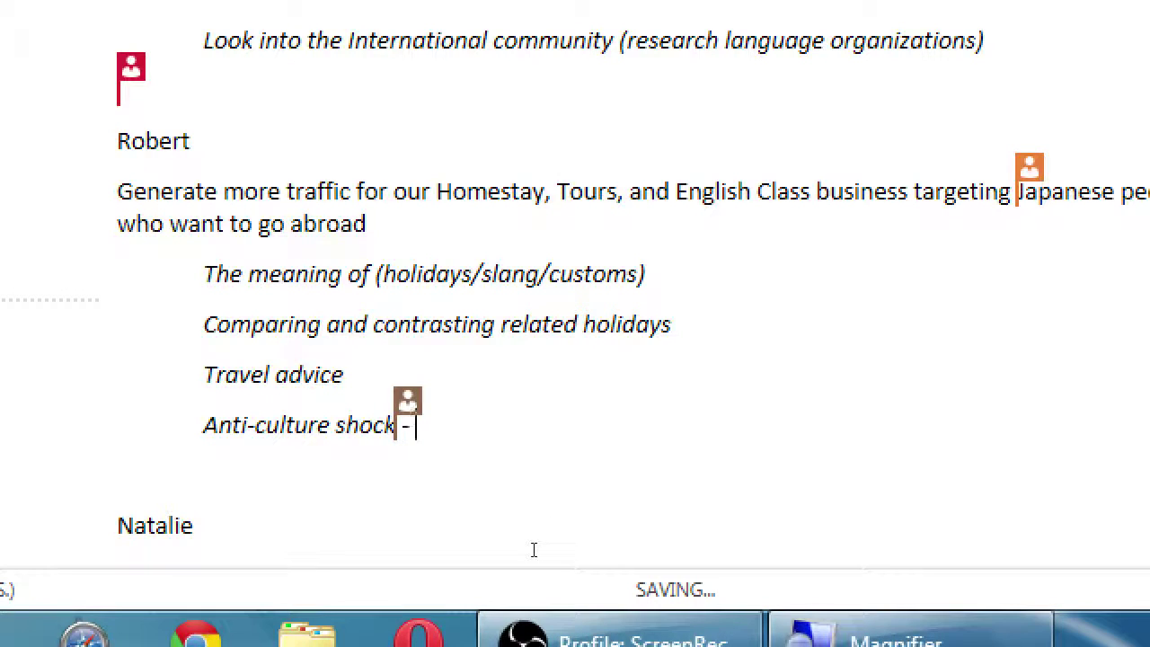
type("A headds")
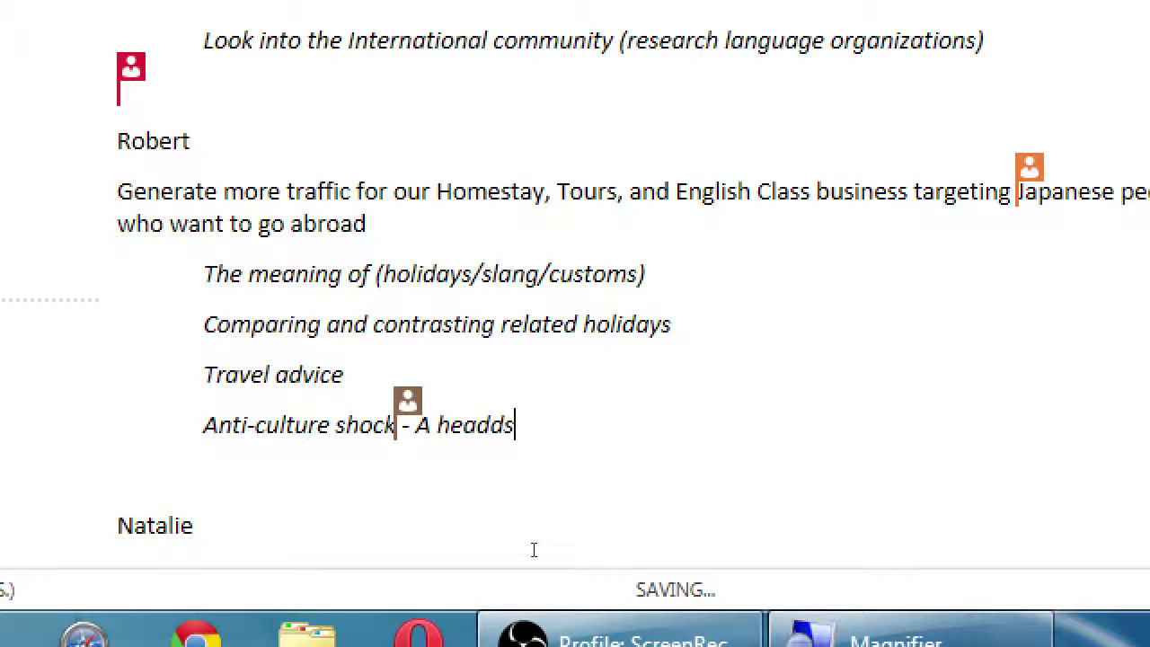
key("BackSpace")
key("BackSpace")
type("s up on ")
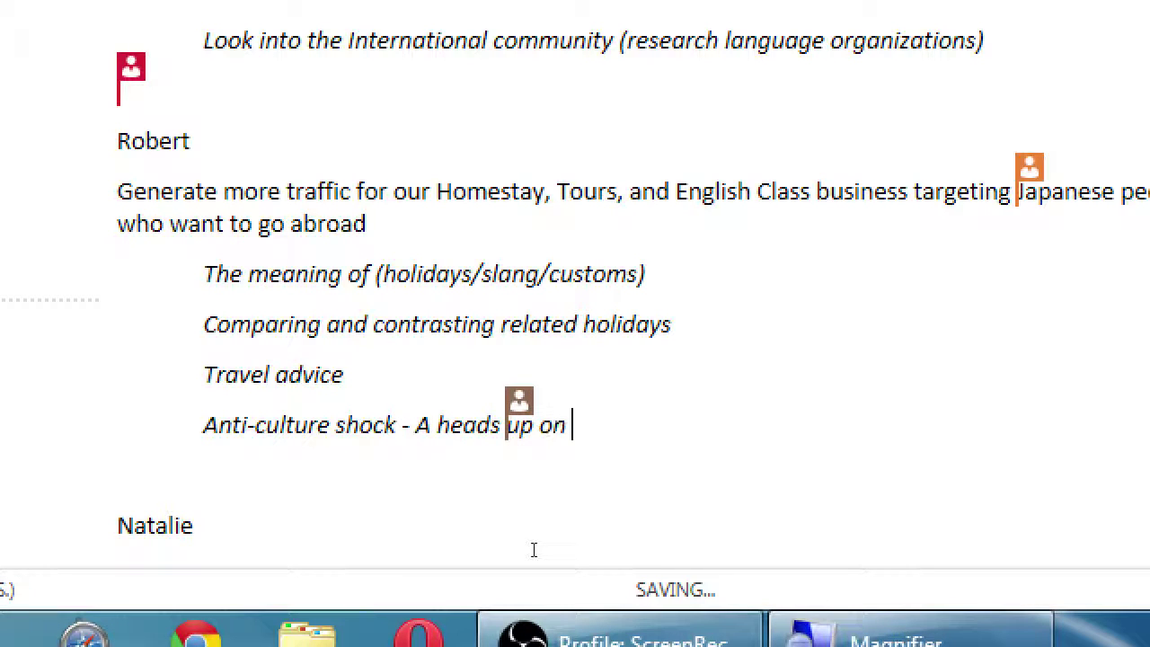
type("US")
key("BackSpace")
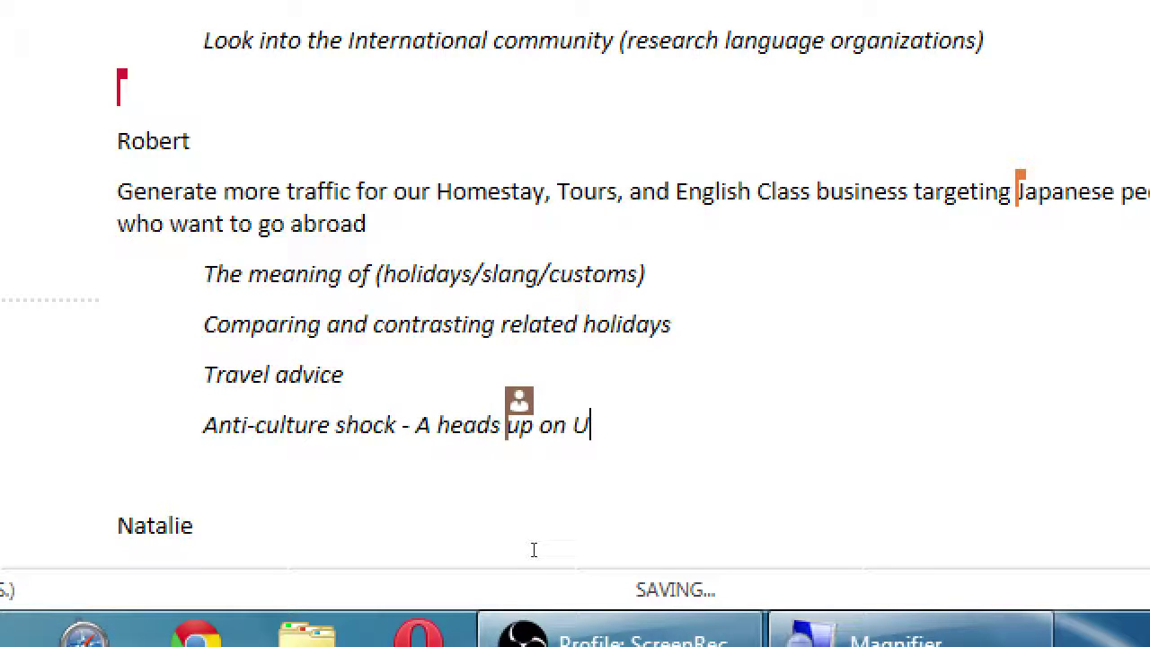
type(".S. oddities")
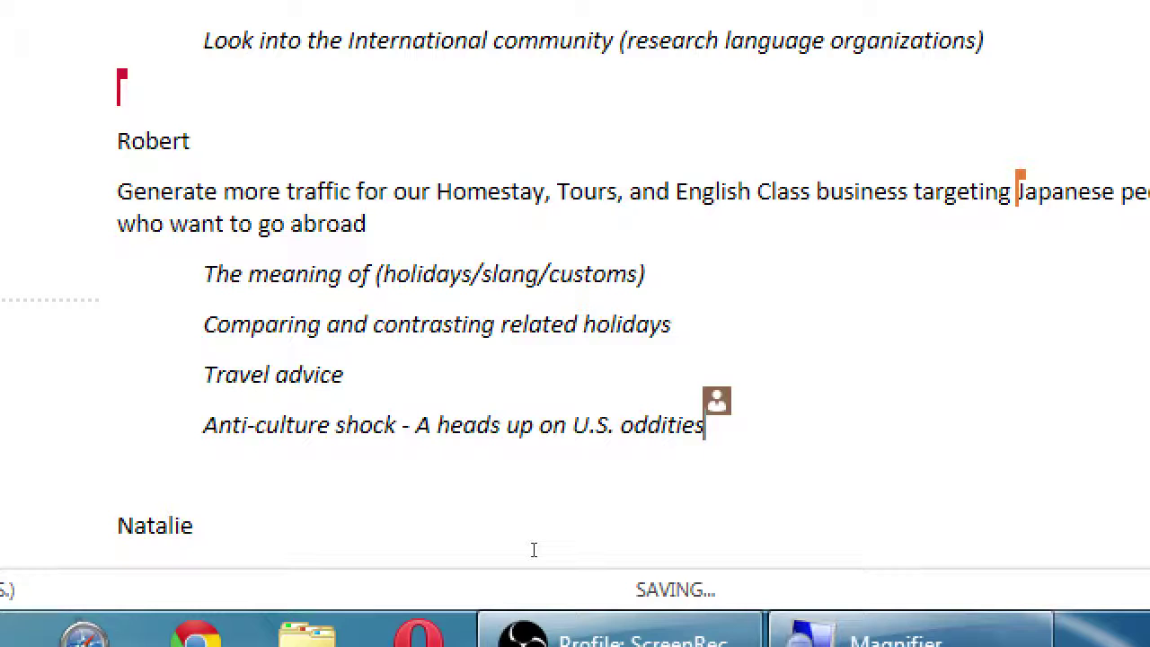
scroll(485, 530, "down", 1)
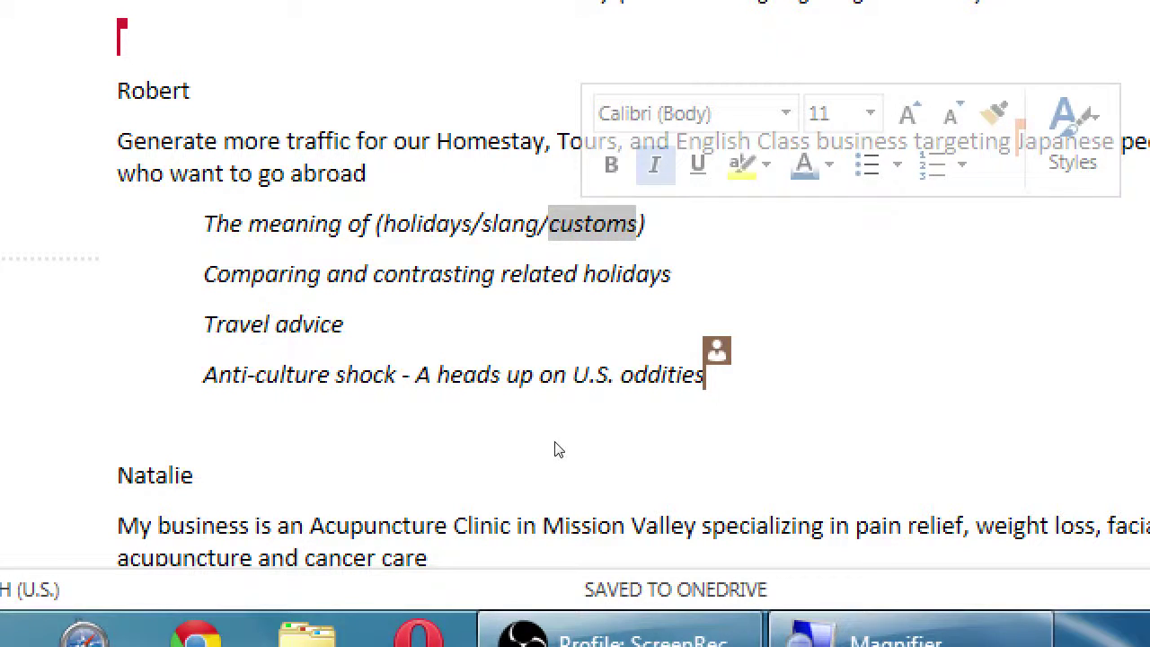
Add 'Explaining customs' as an indented italic idea under the homestay and tours business.
key("Tab")
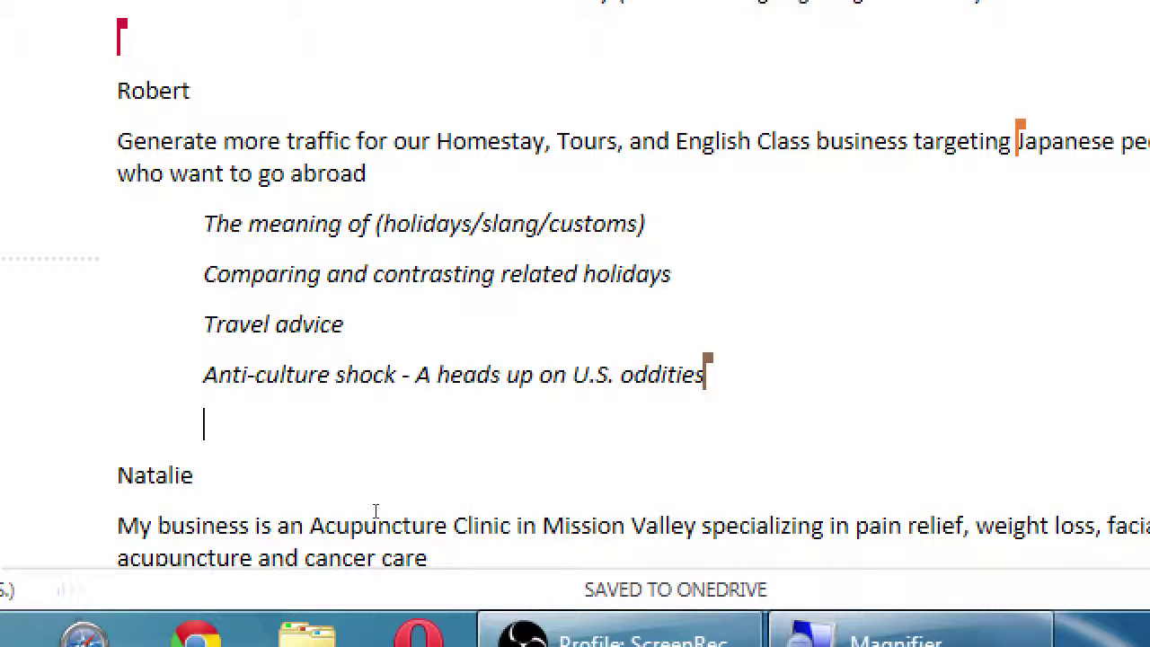
type("Expali")
key("BackSpace")
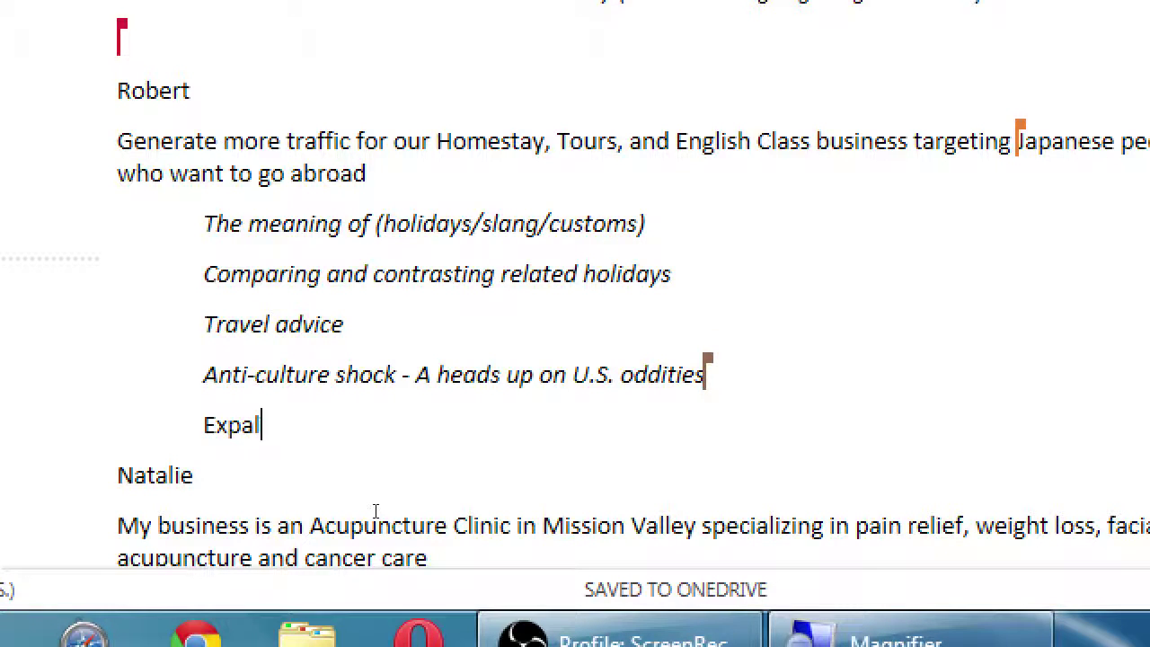
key("BackSpace")
key("BackSpace")
type("laining customs")
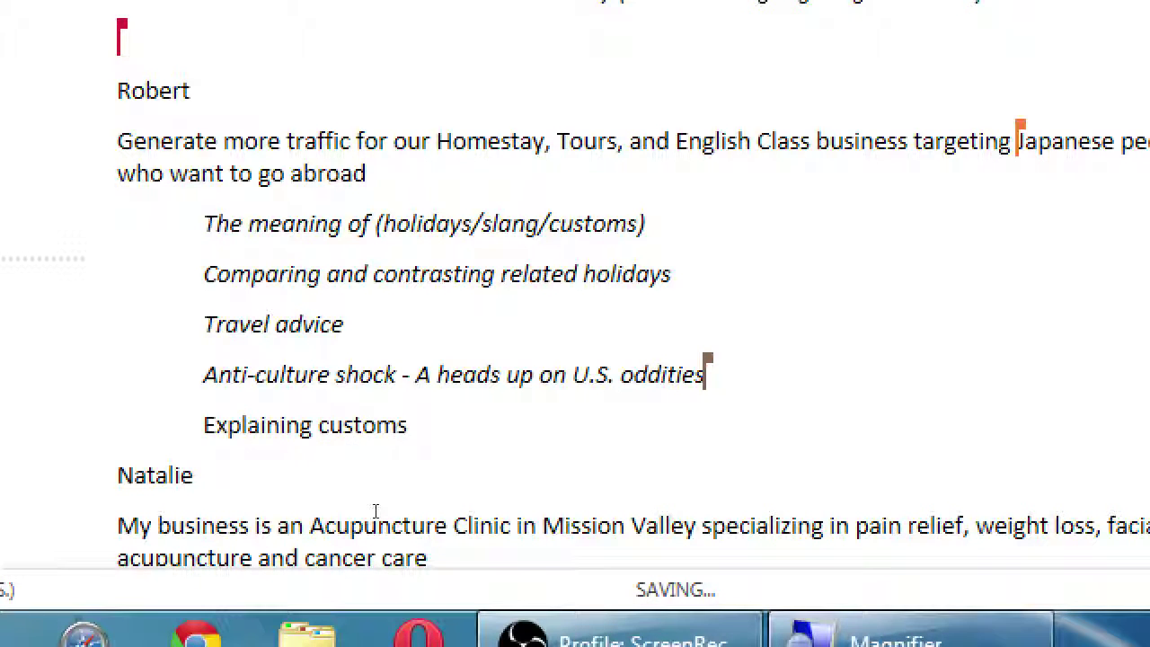
key("Return")
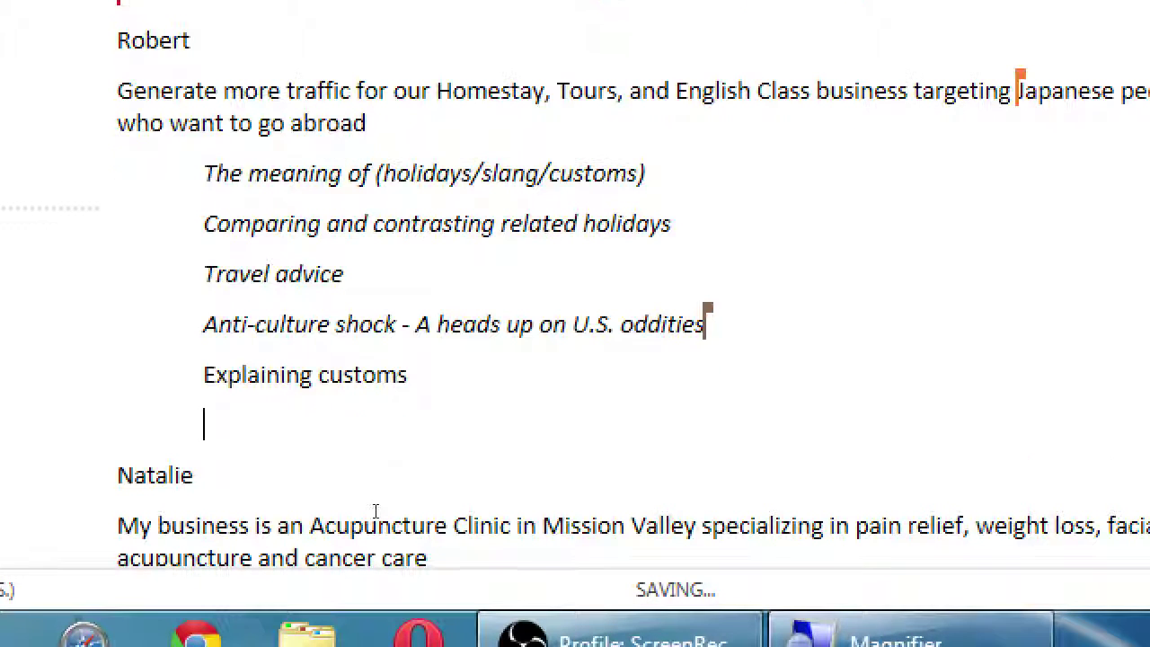
key("Left")
key("shift+Home")
key("ctrl+i")
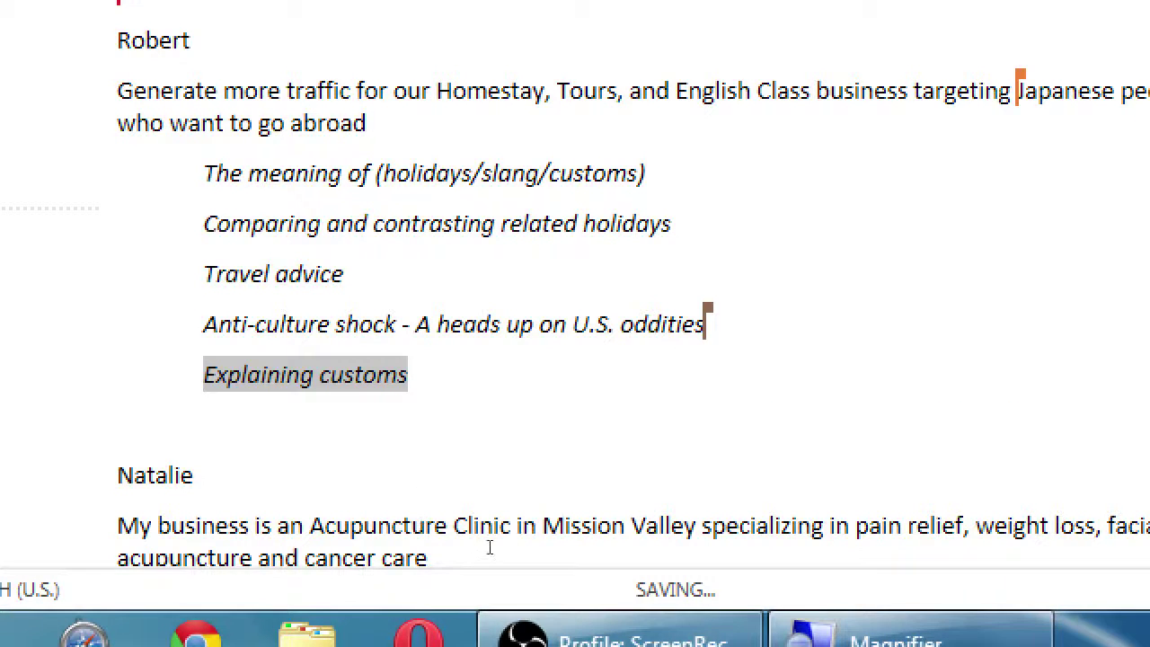
scroll(494, 545, "down", 1)
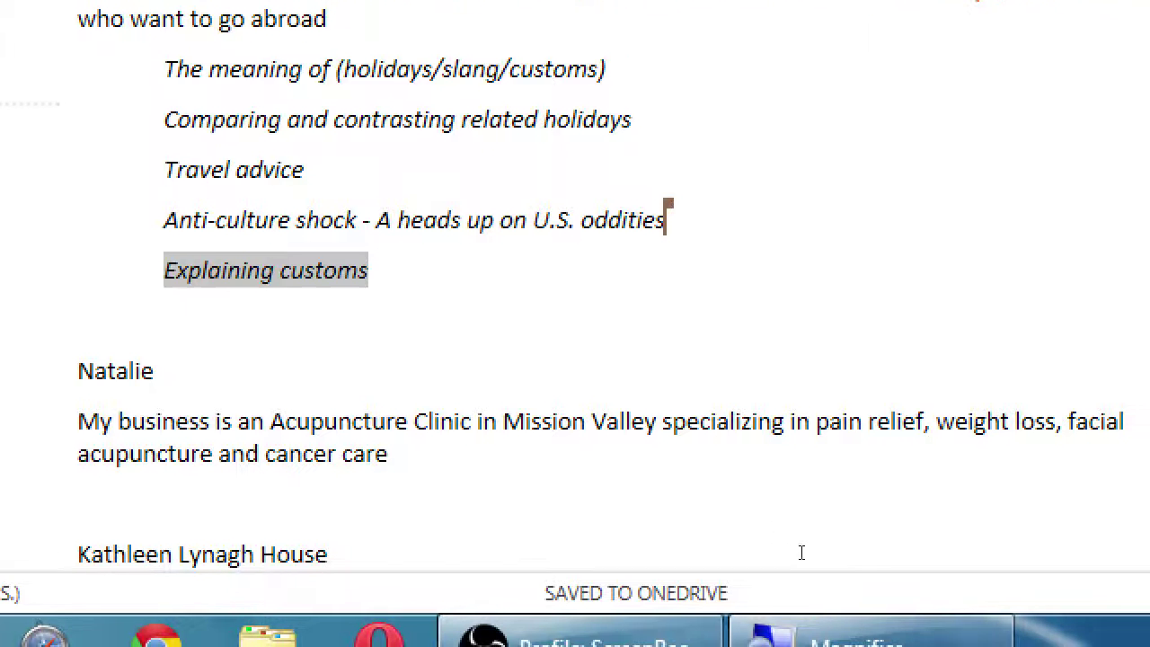
Add the indented line 'Quarterly - The History of Acupuncture', correcting 'HIstory' via spelling suggestion.
key("Down")
key("Down")
key("Down")
key("Down")
key("End")
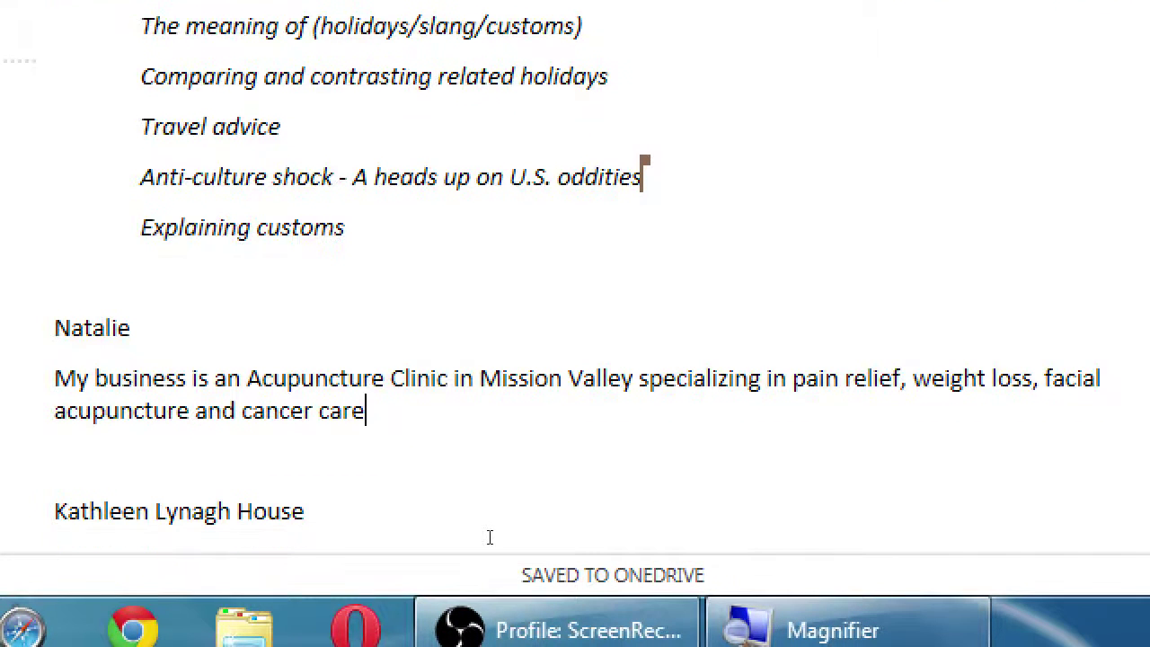
key("Return")
key("Tab")
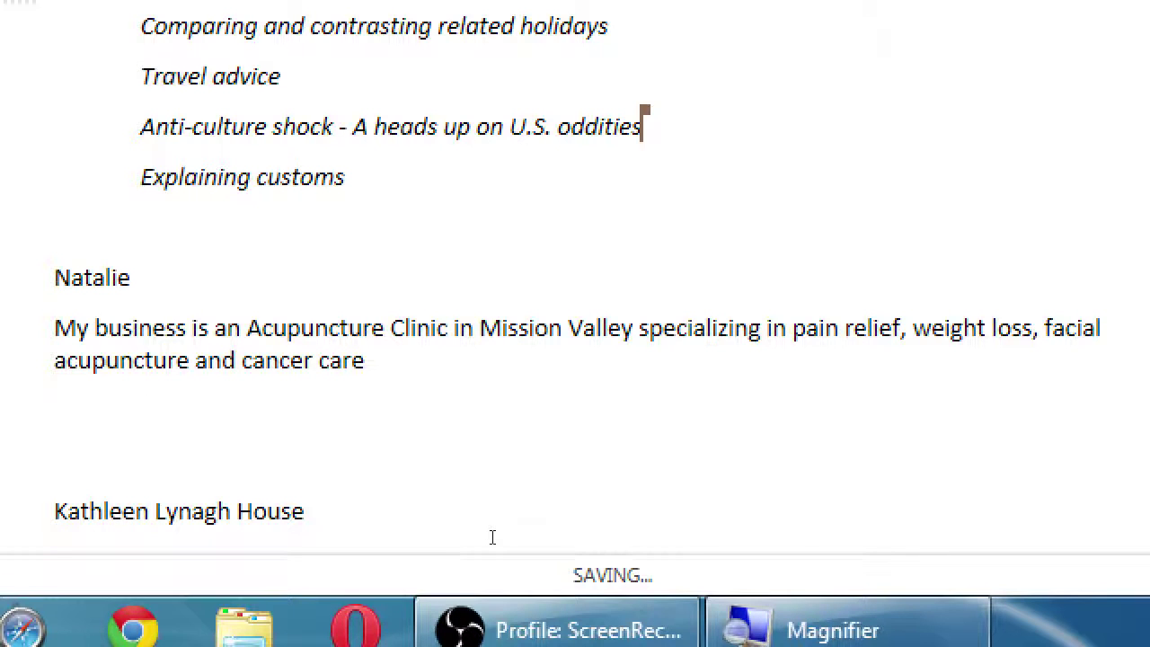
type("Quart")
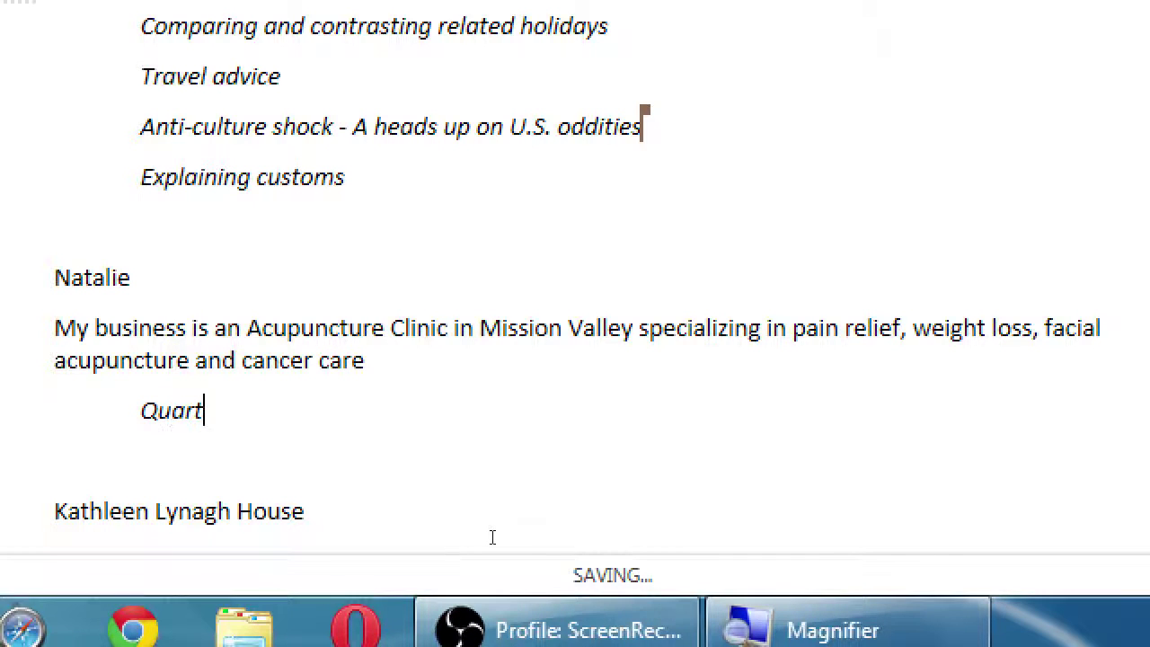
type("erly - The HIsto")
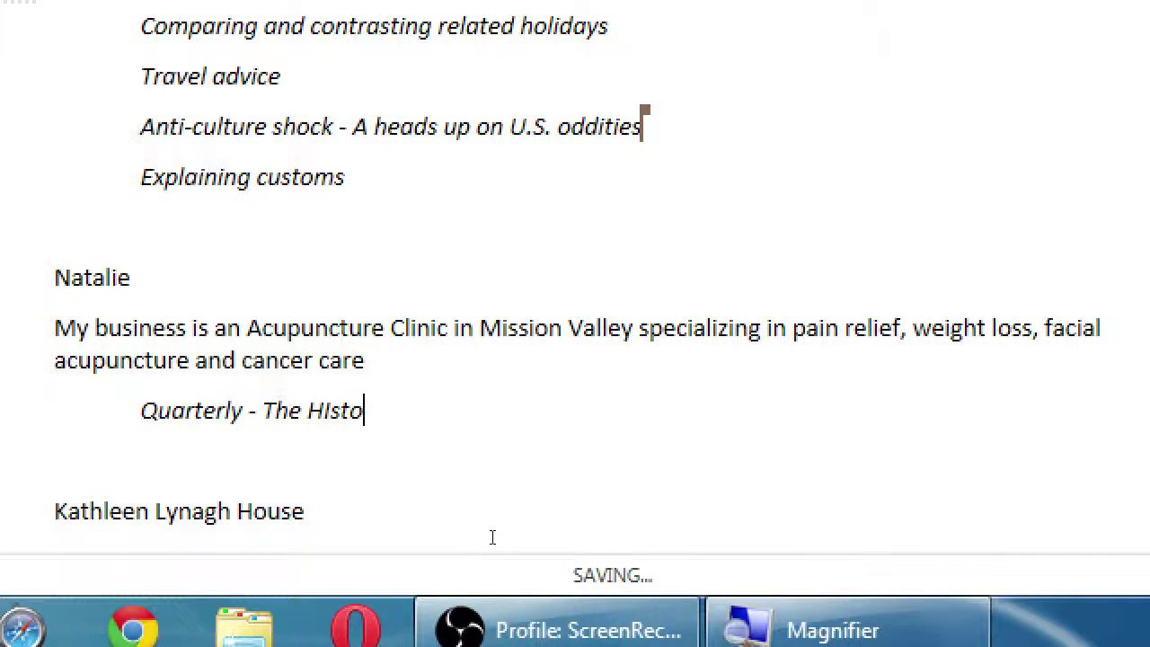
type("ry of Acupu")
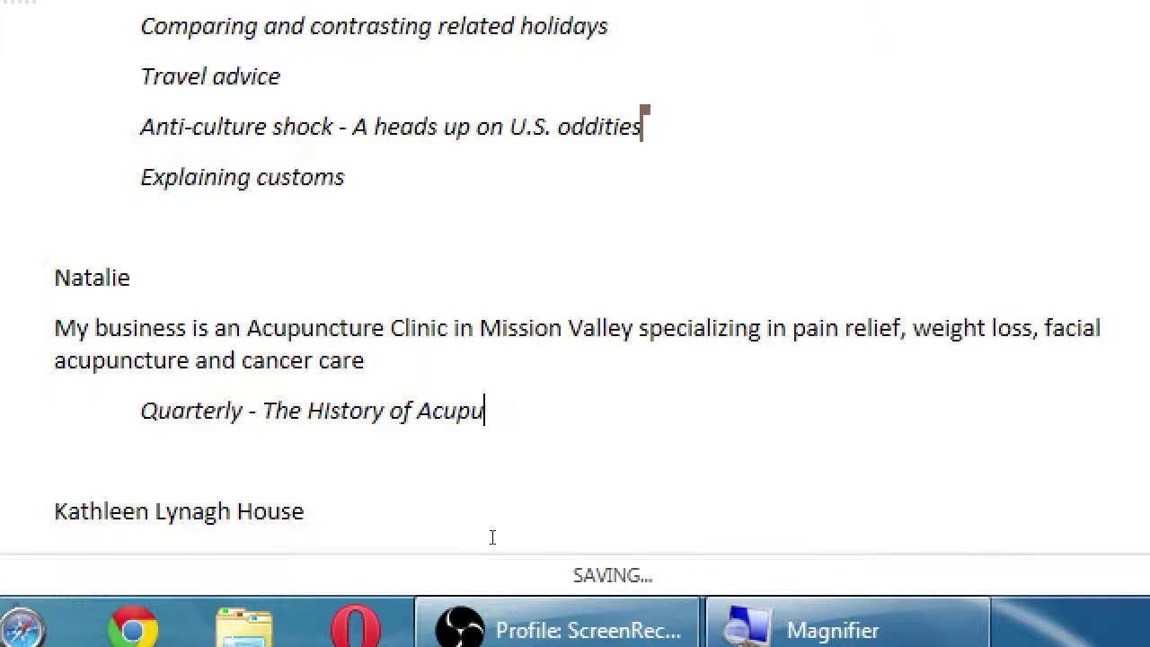
type("ncture")
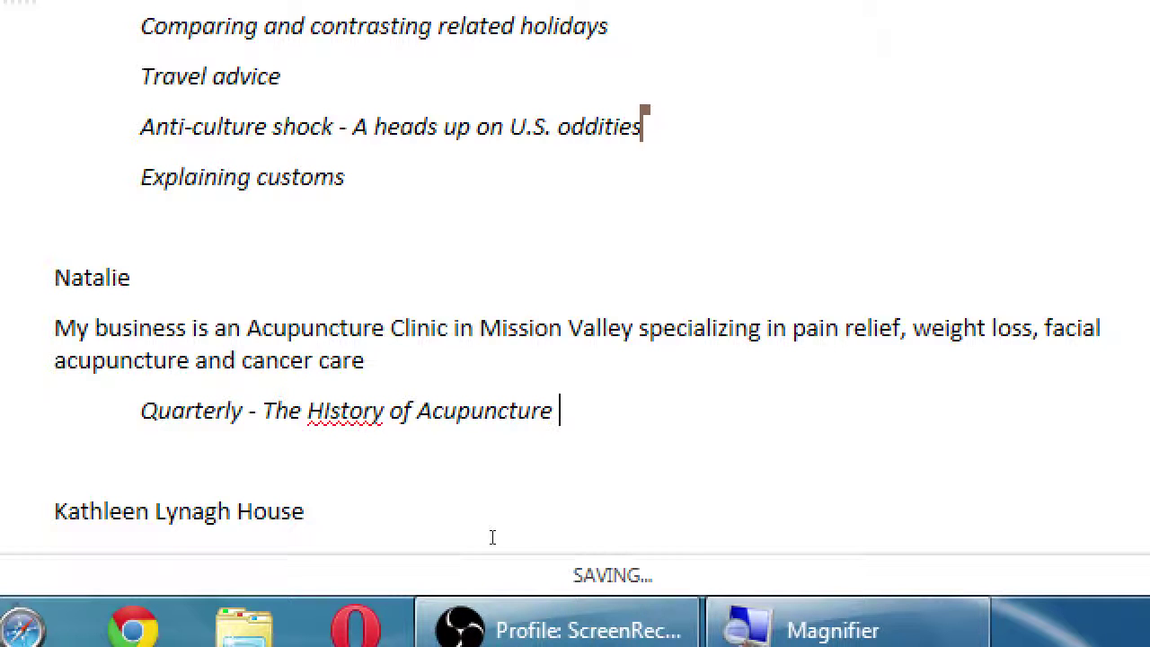
right_click(440, 523)
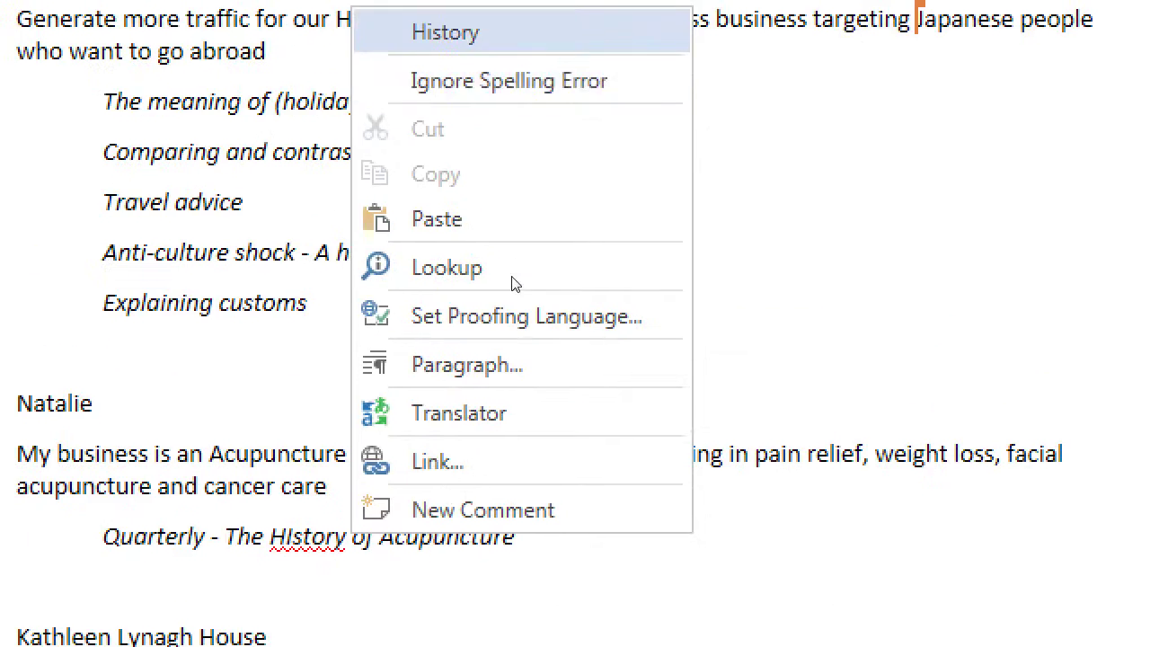
left_click(436, 136)
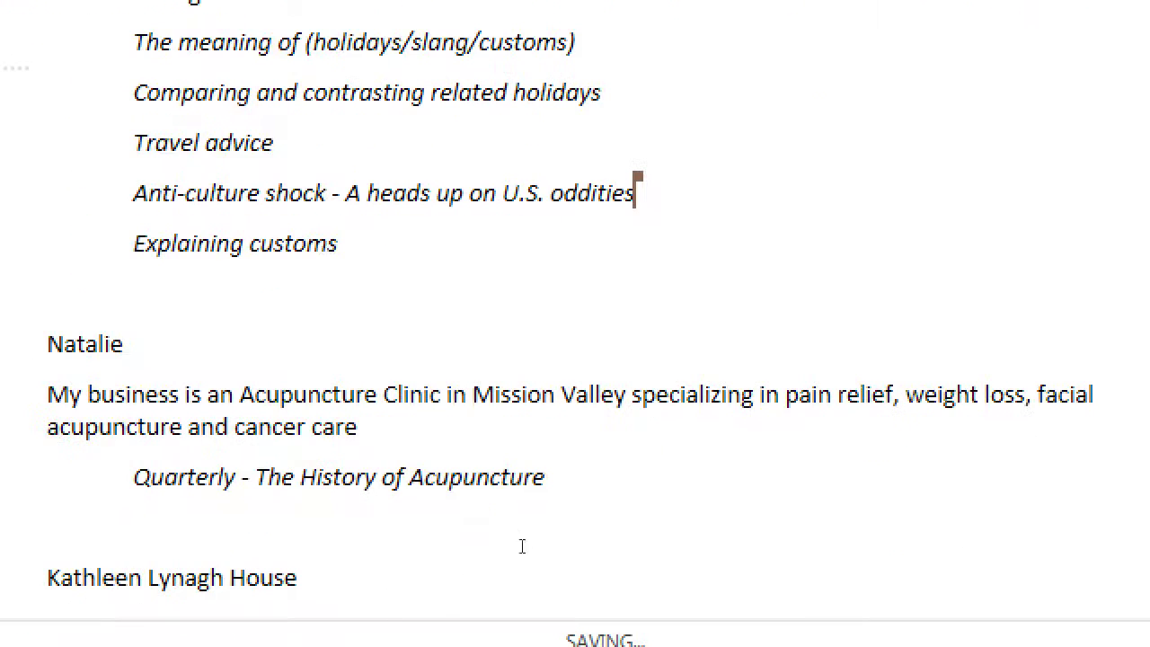
Add 'Benefits of Acupuncture' as the next acupuncture idea.
key("Return")
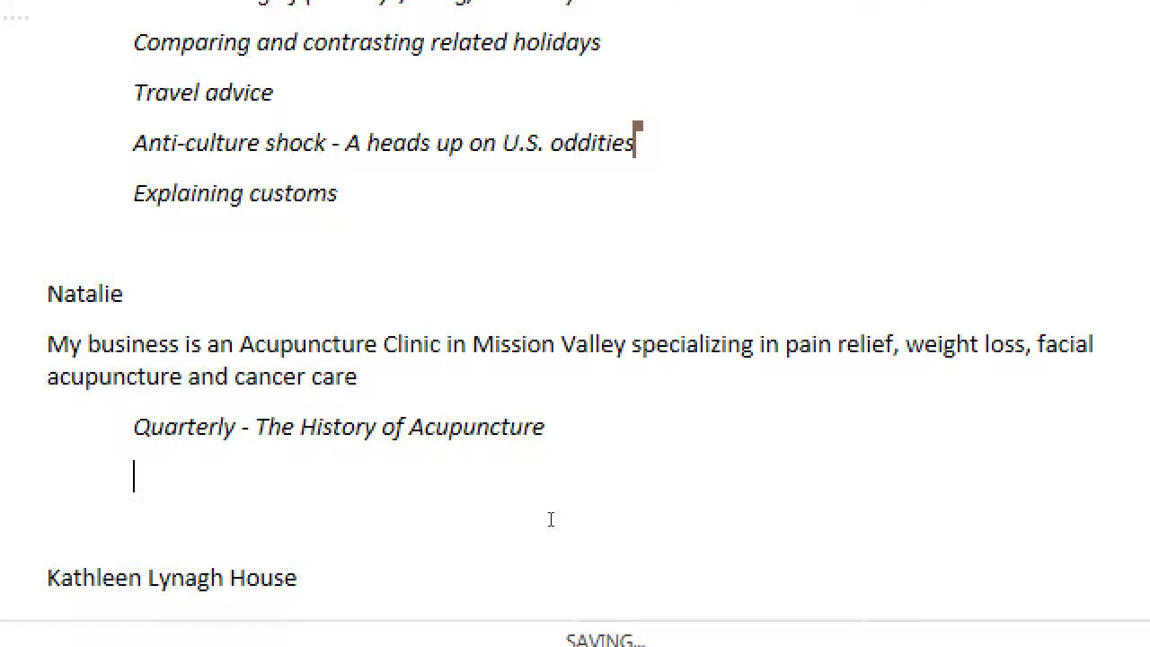
type("Bene")
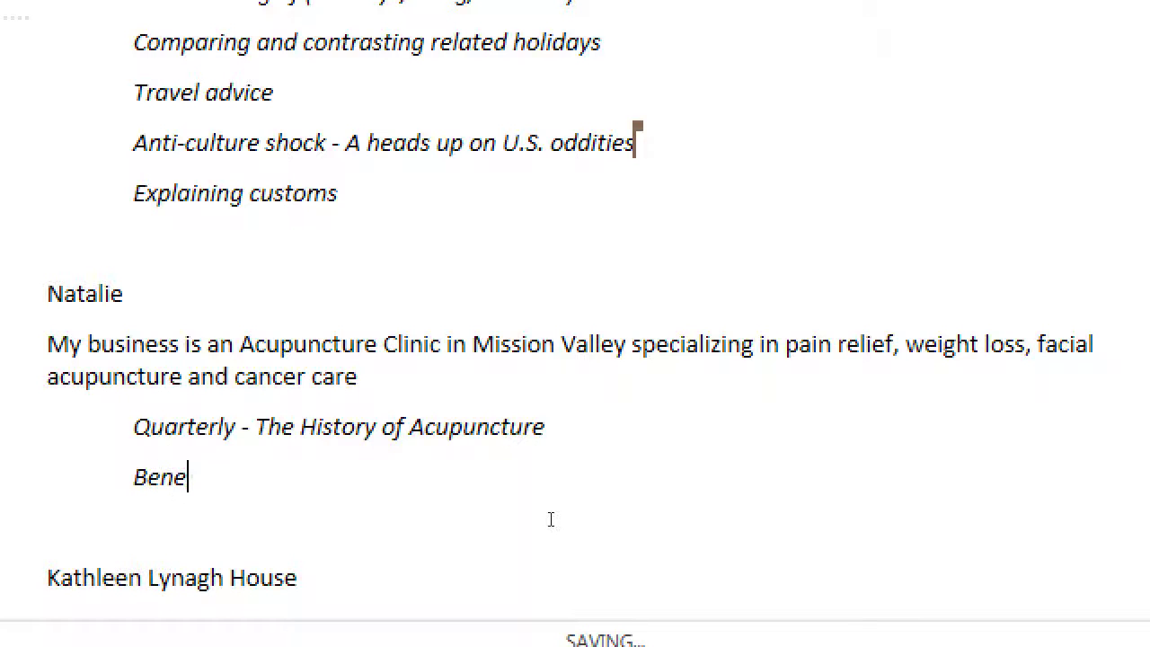
type("fits of ")
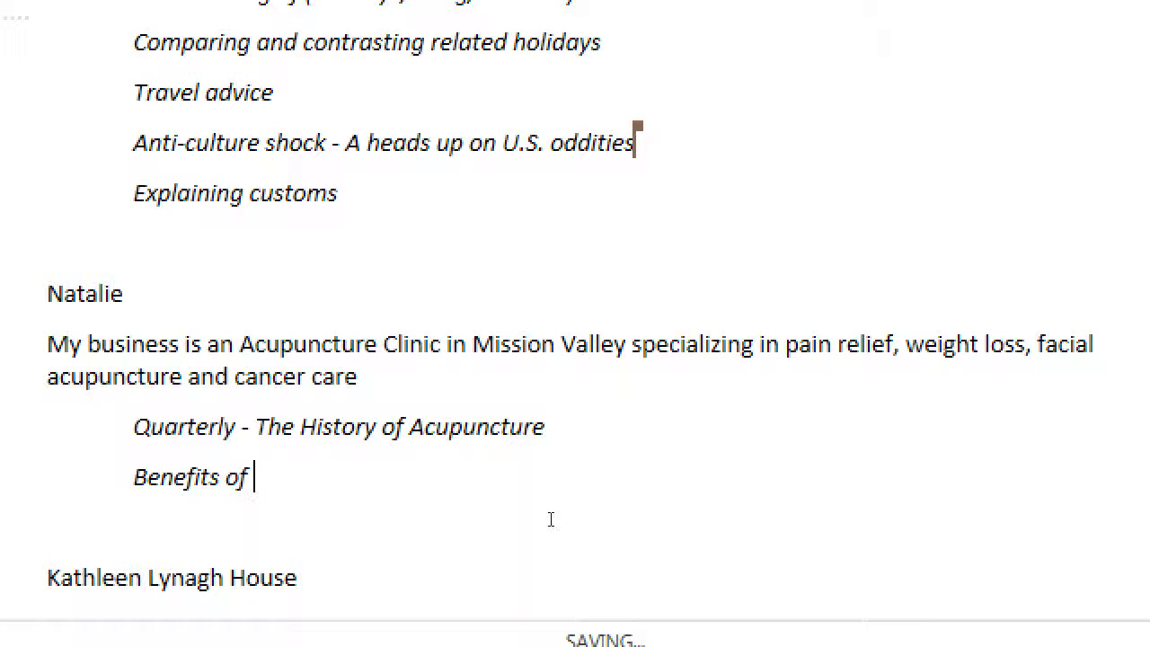
type("a")
key("BackSpace")
type("Acupu")
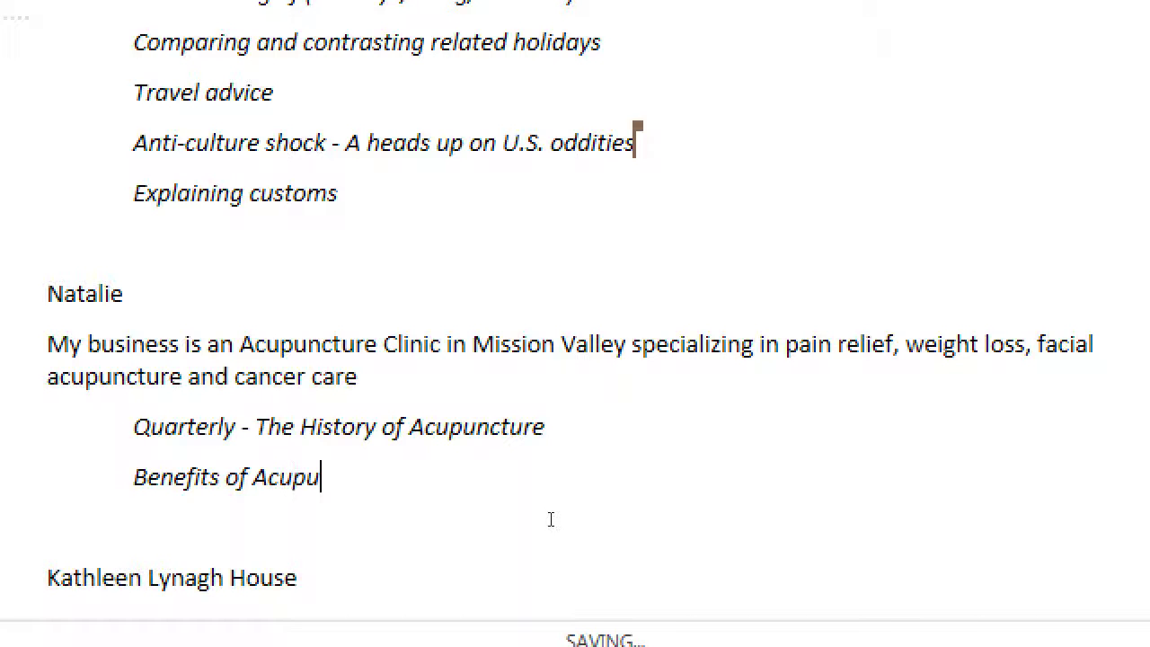
type("ncture")
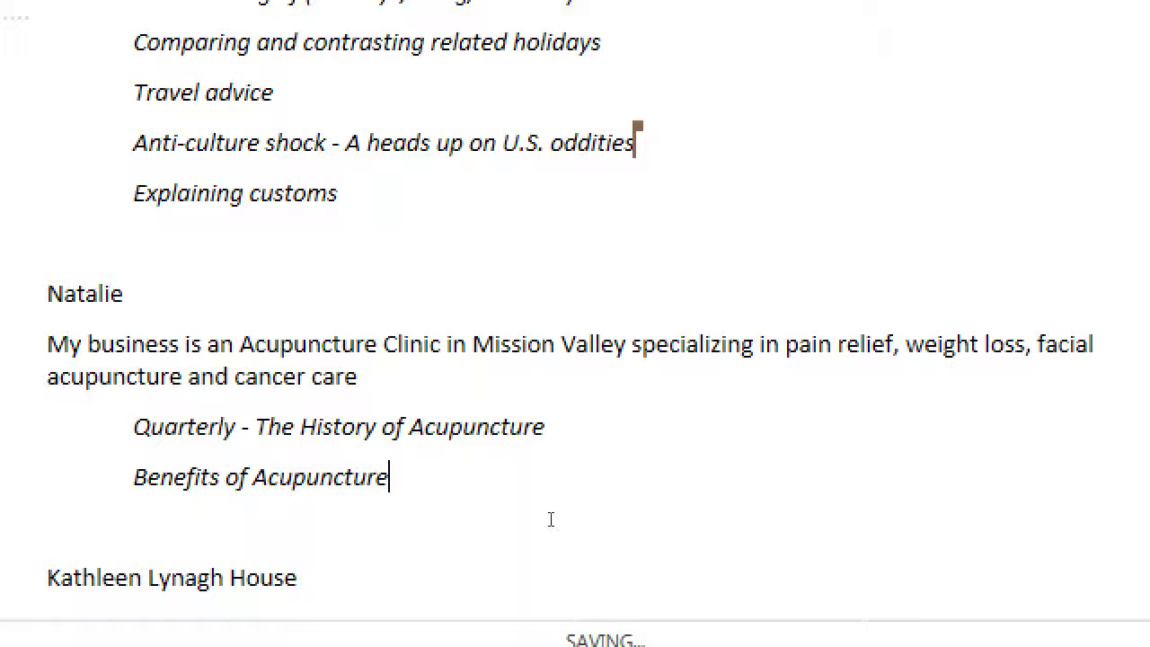
Add the ideas 'Success Stories/Testimonials' and 'Education: Things you can do on your own'.
key("Return")
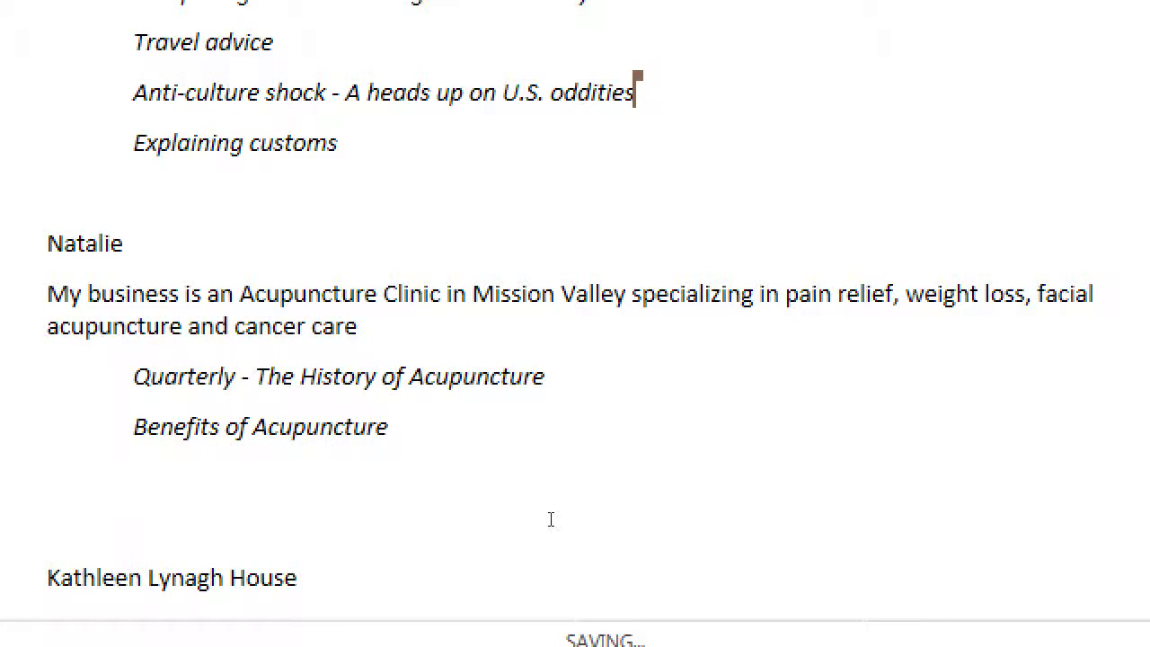
type("Success")
type("St")
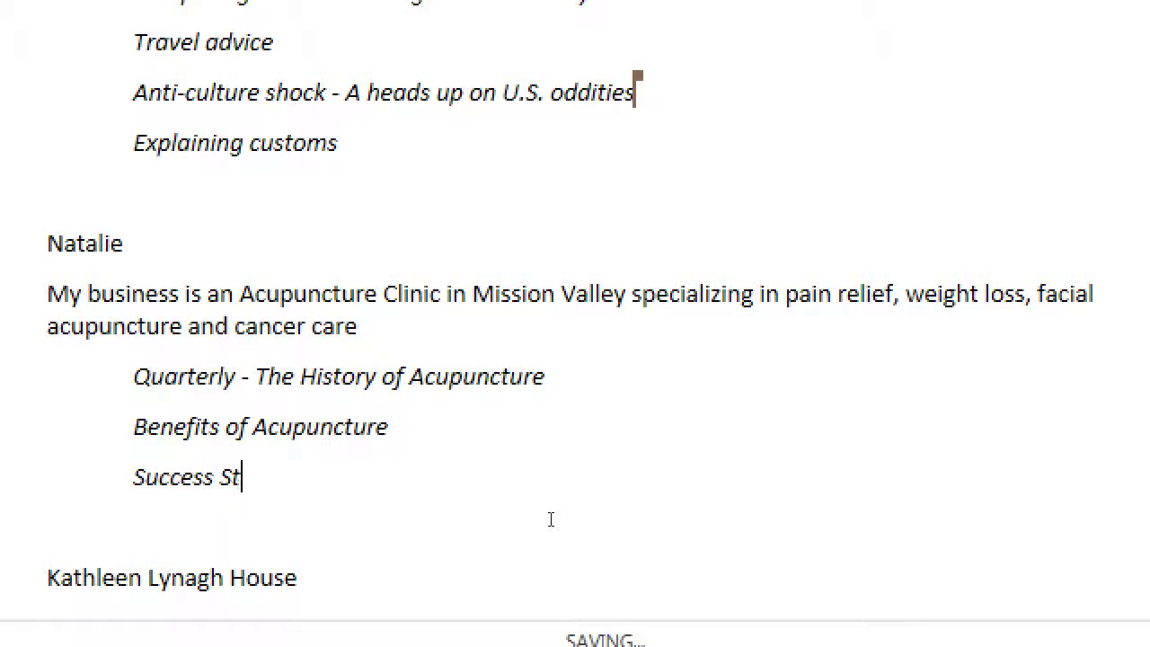
type("ories/Testimonials")
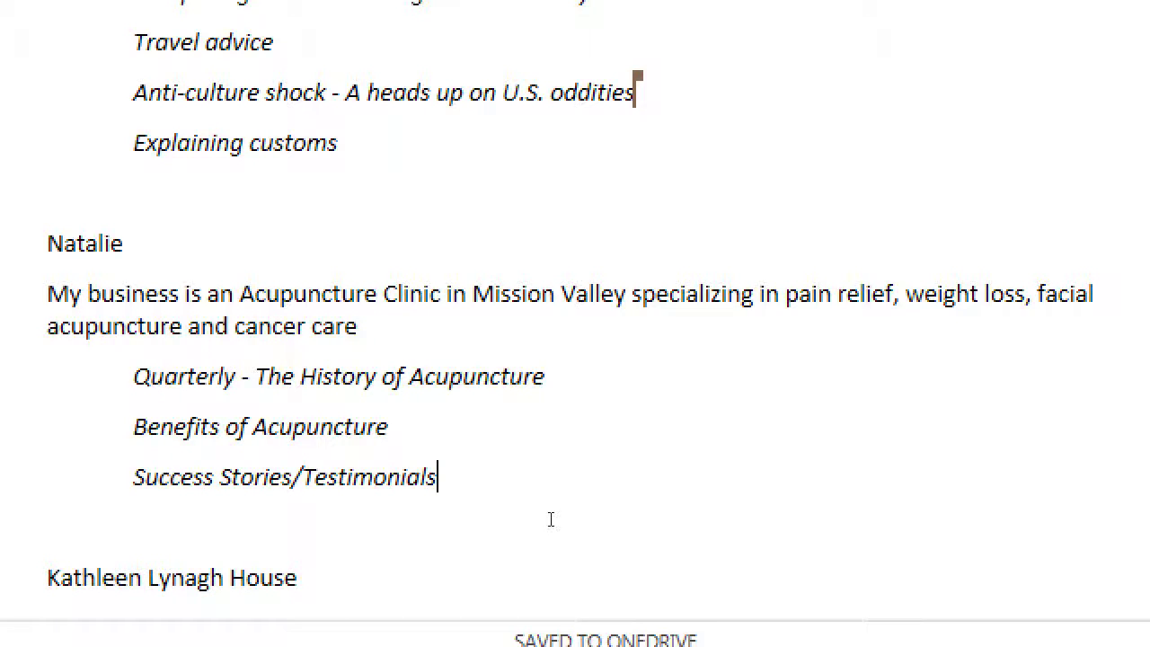
key("Return")
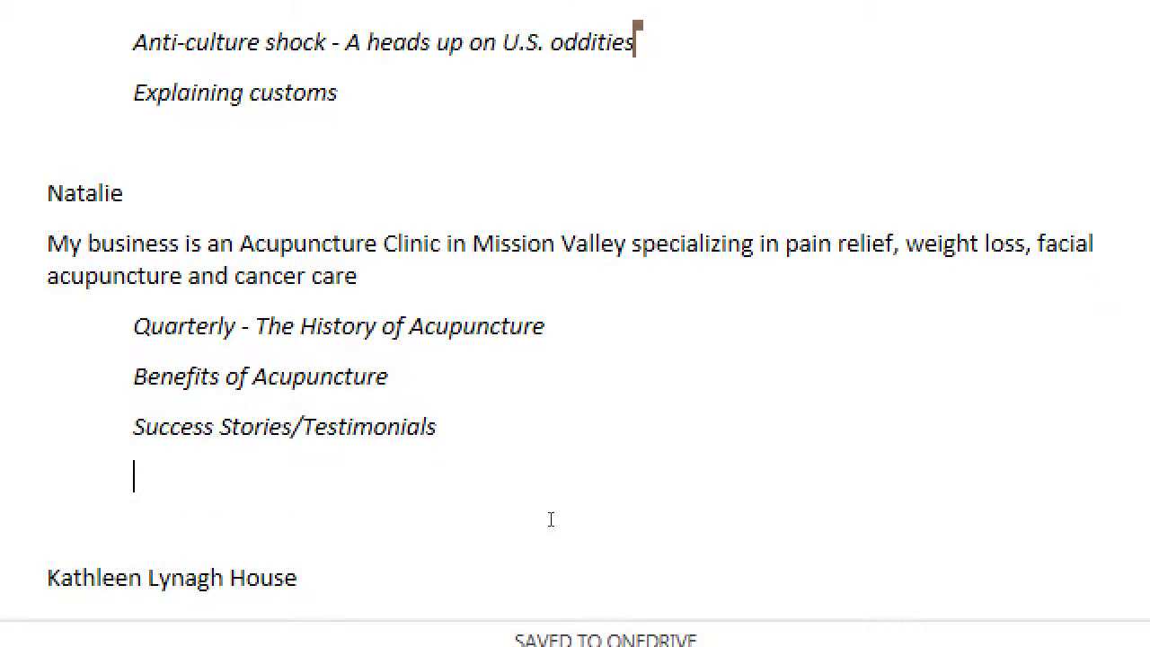
type("Education: ")
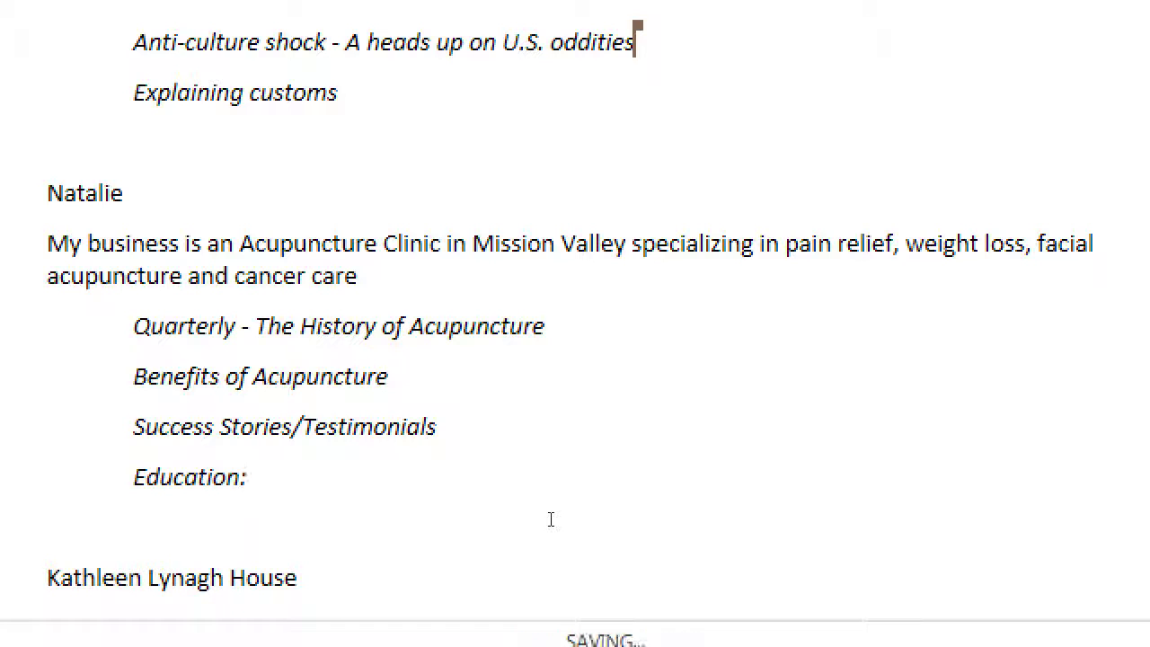
type("Thing")
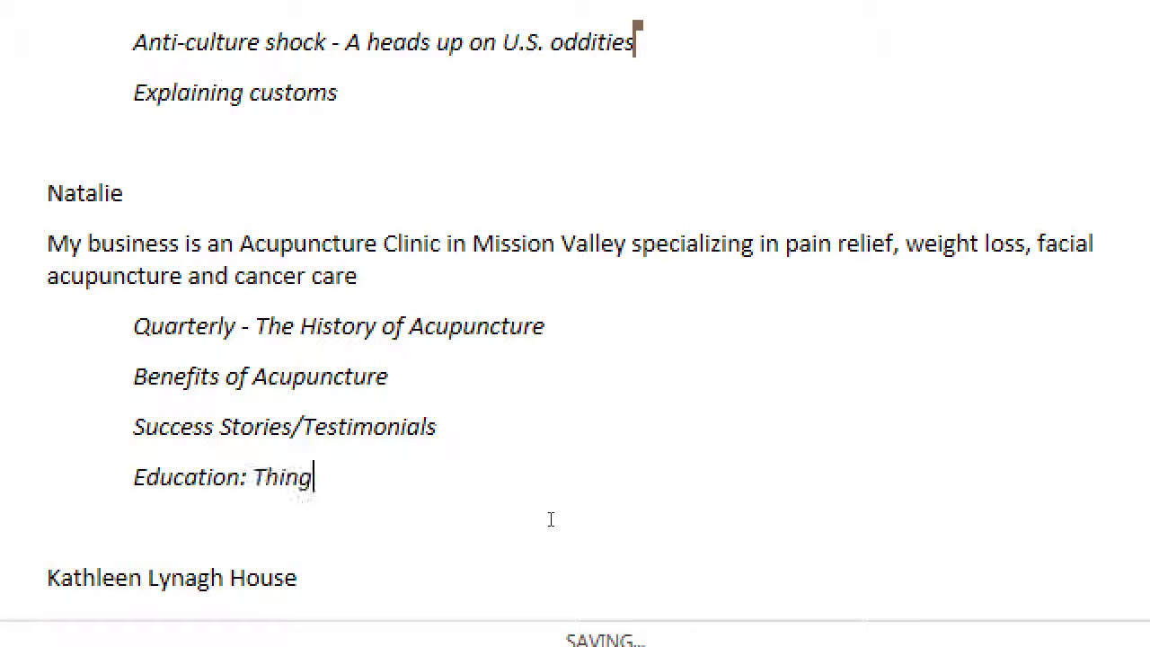
type("s you ca")
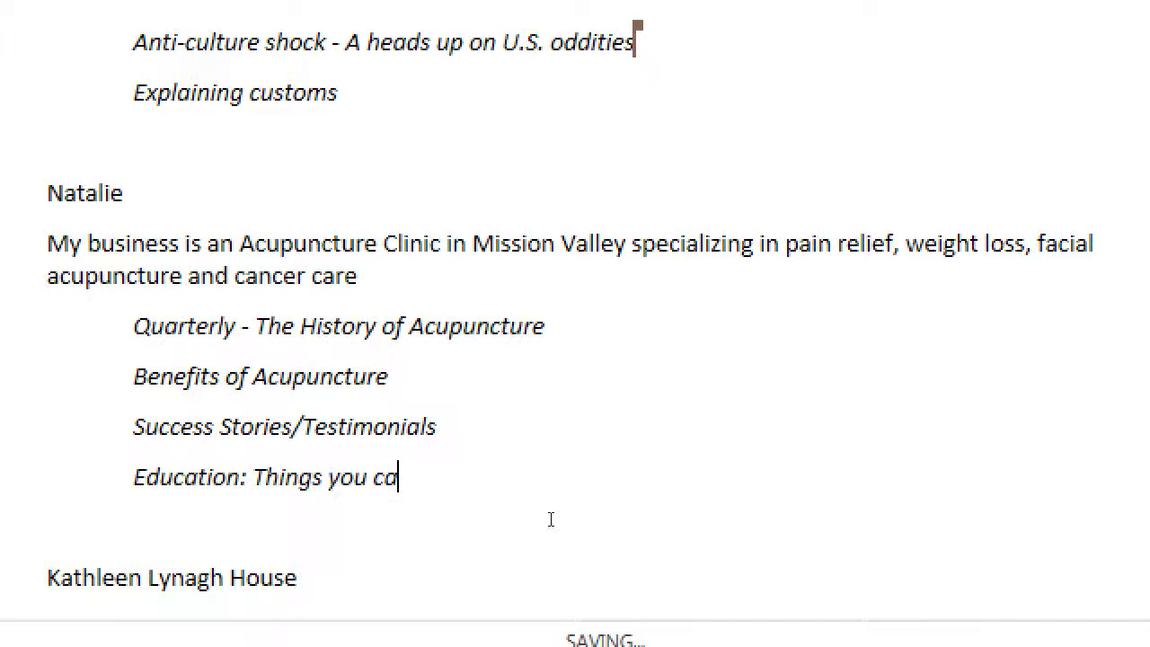
type("n do on your own")
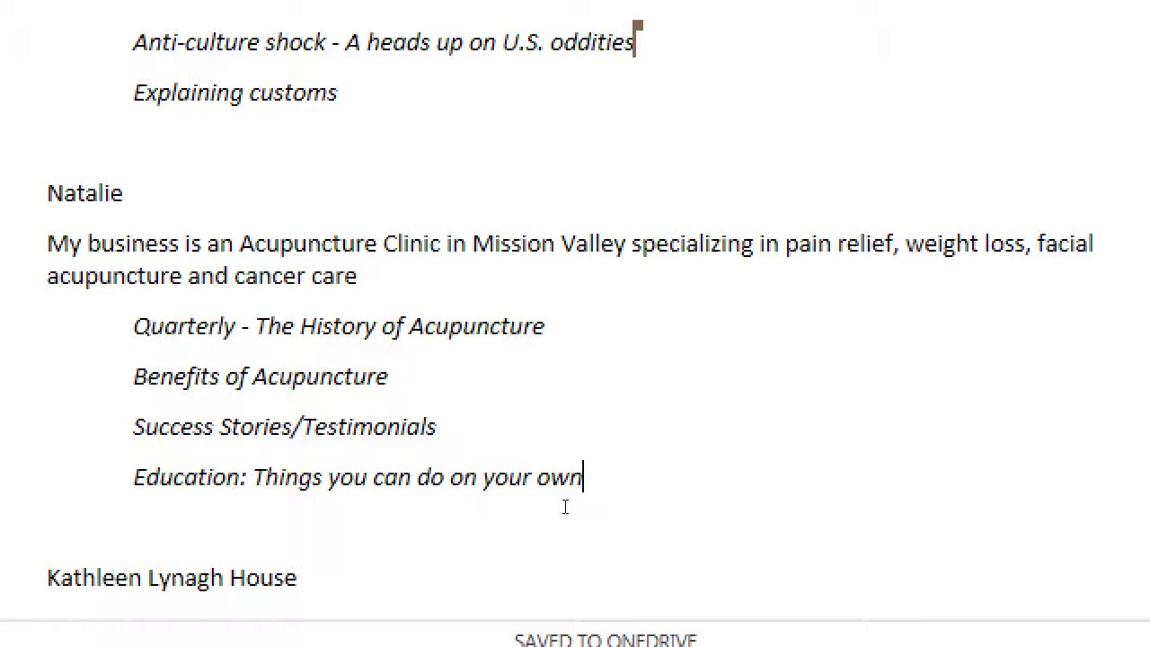
scroll(560, 508, "down", 5)
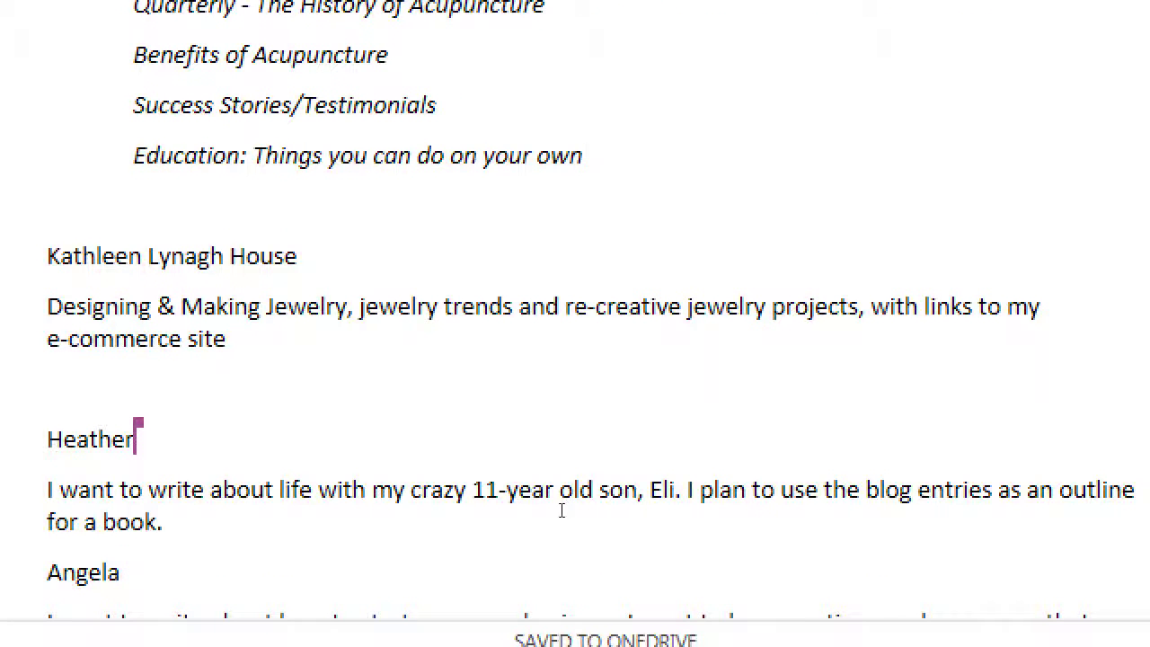
Add the indented idea 'Regular blog posts on Jewelry trends (past, present, future)' under the jewelry business.
key("Down")
key("Down")
key("Down")
key("Down")
key("Return")
key("Tab")
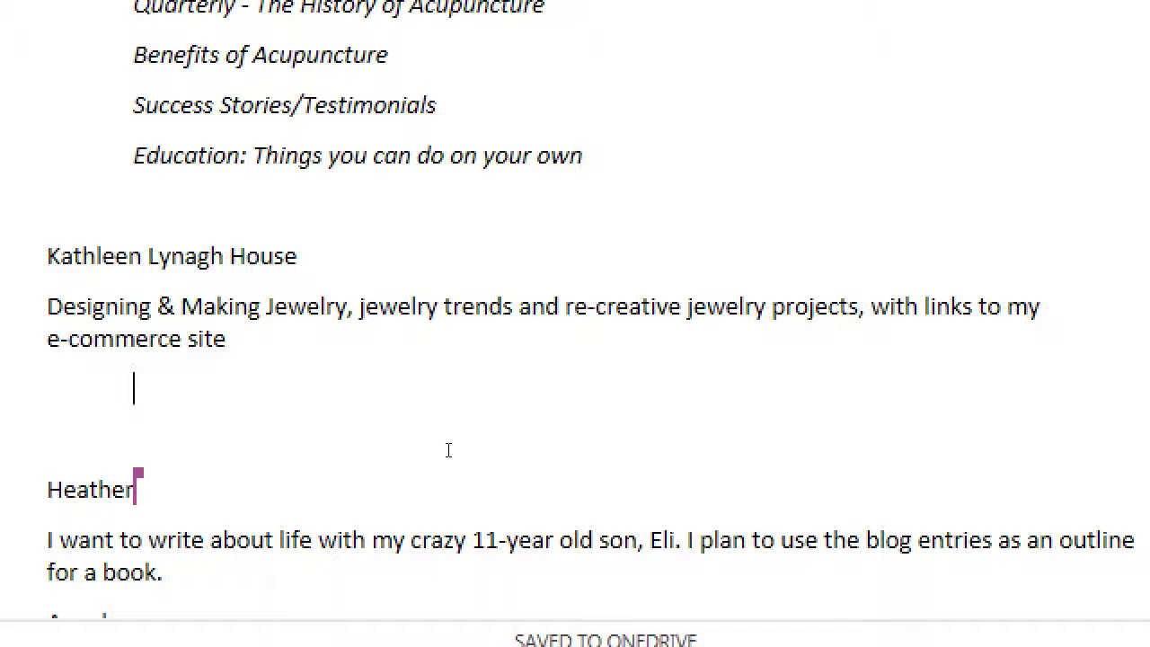
type("Regua")
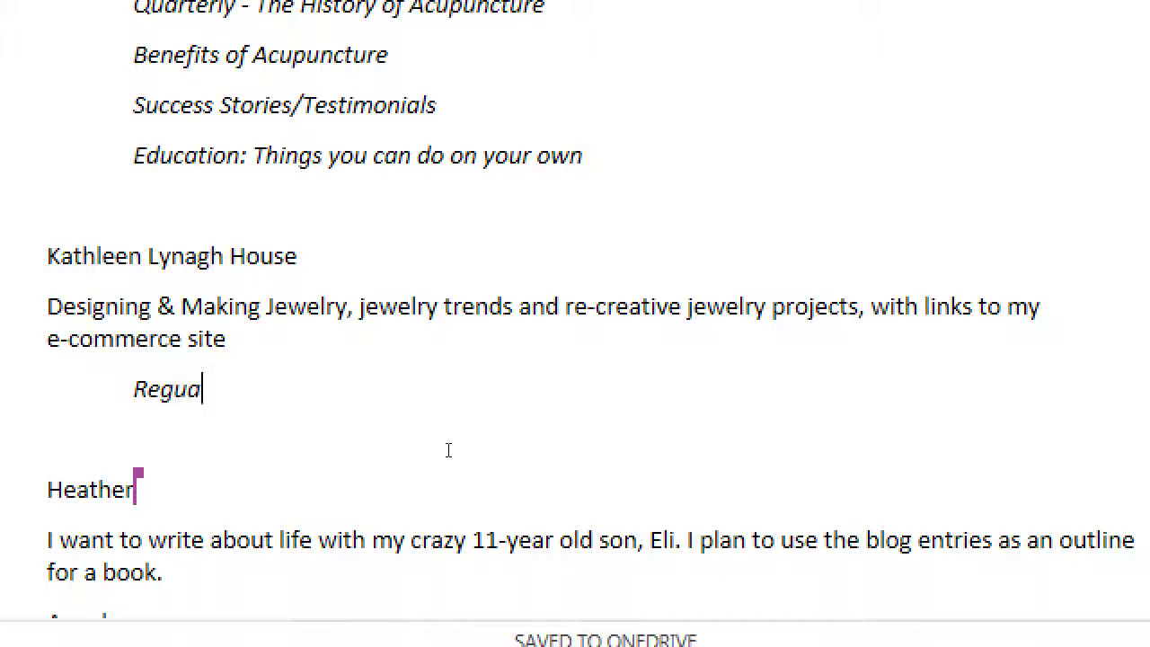
key("BackSpace")
type("lar blog")
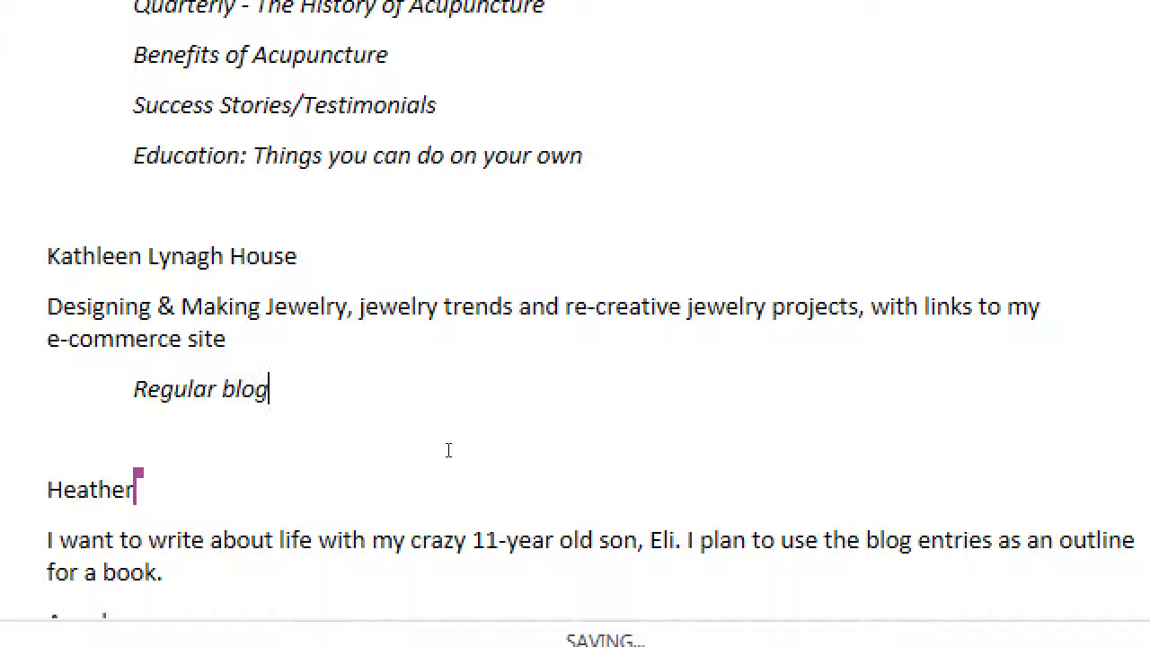
type(" posts on Je")
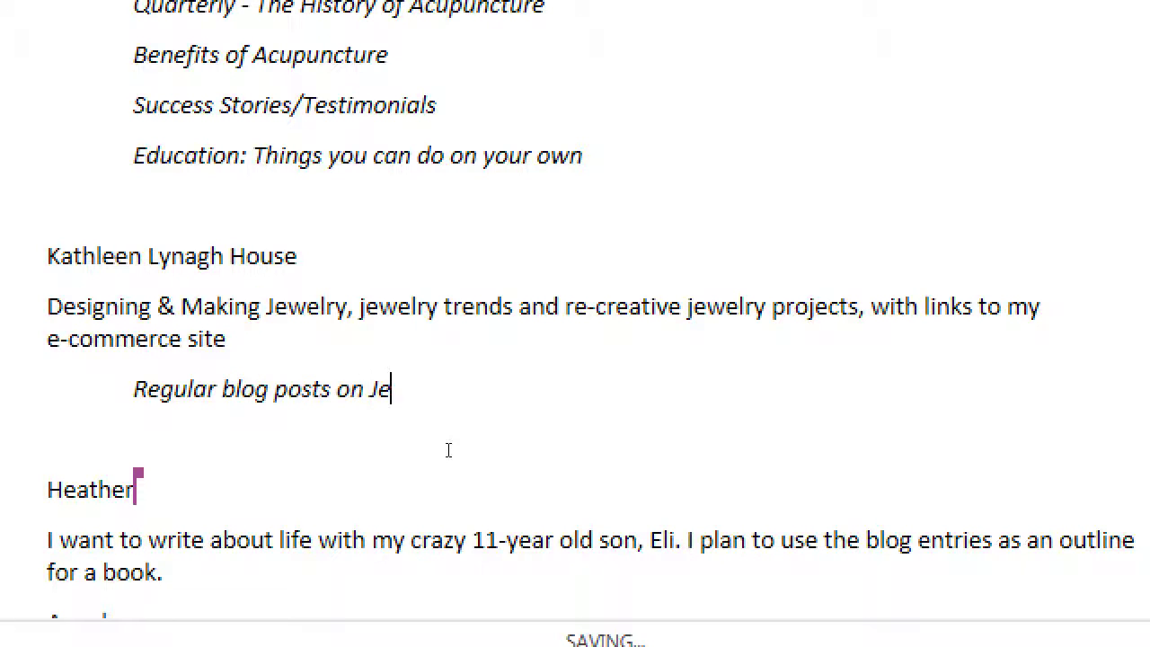
type("welry trends")
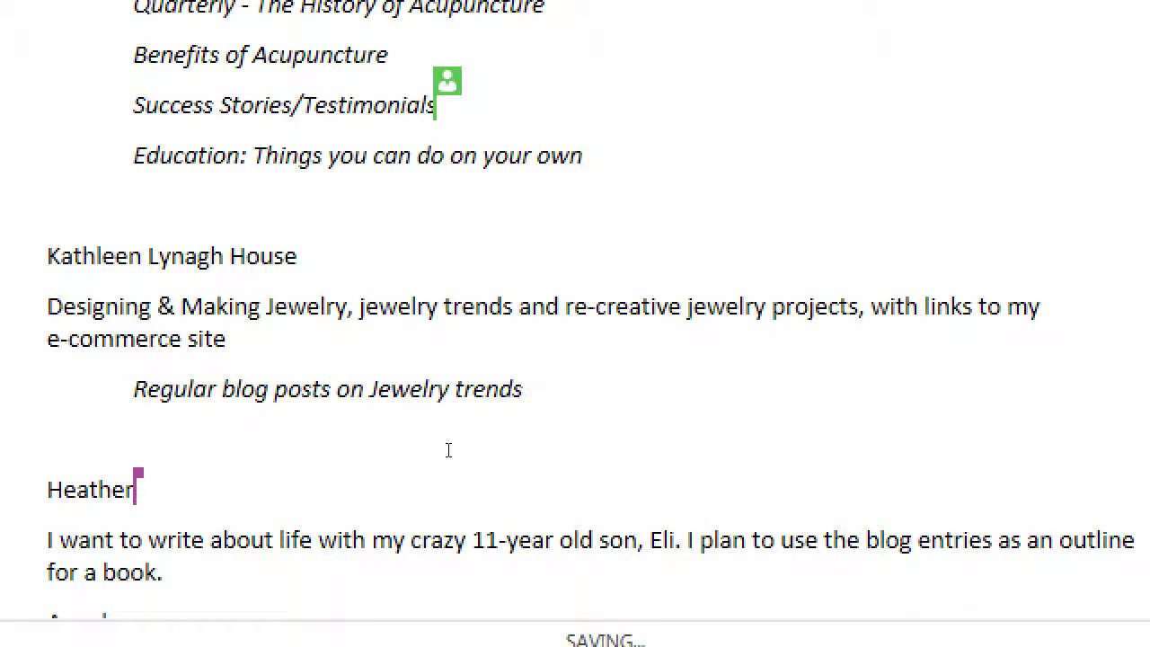
type("(past, present, future)")
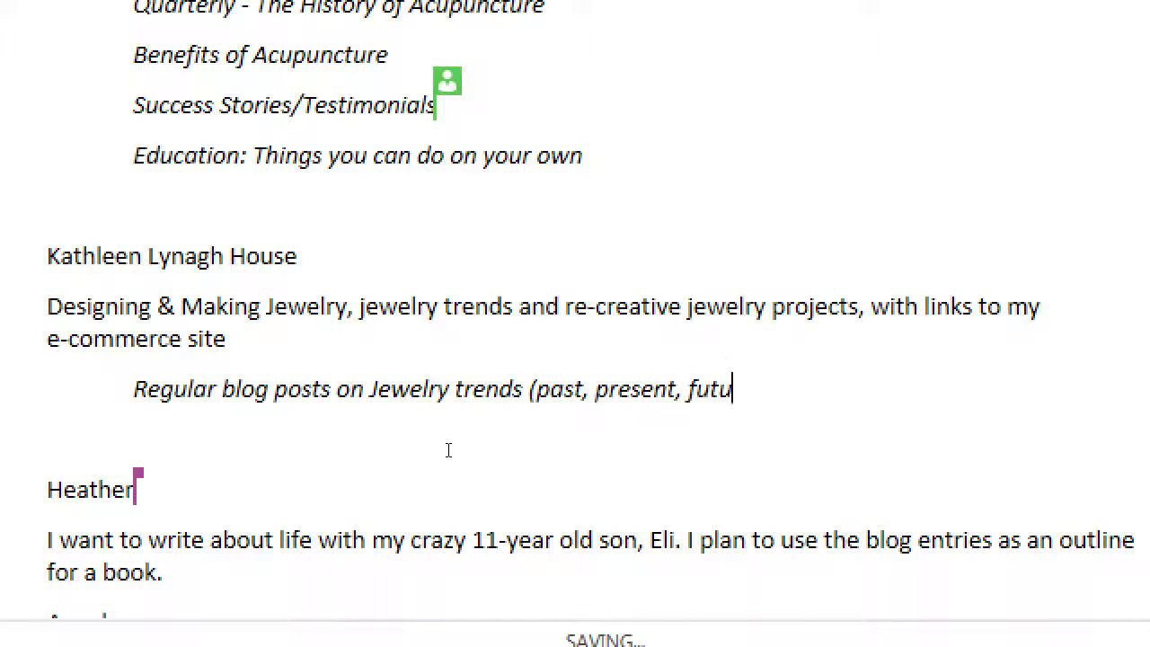
Add the idea 'Showcase famous people and their jewelry' below it.
key("Return")
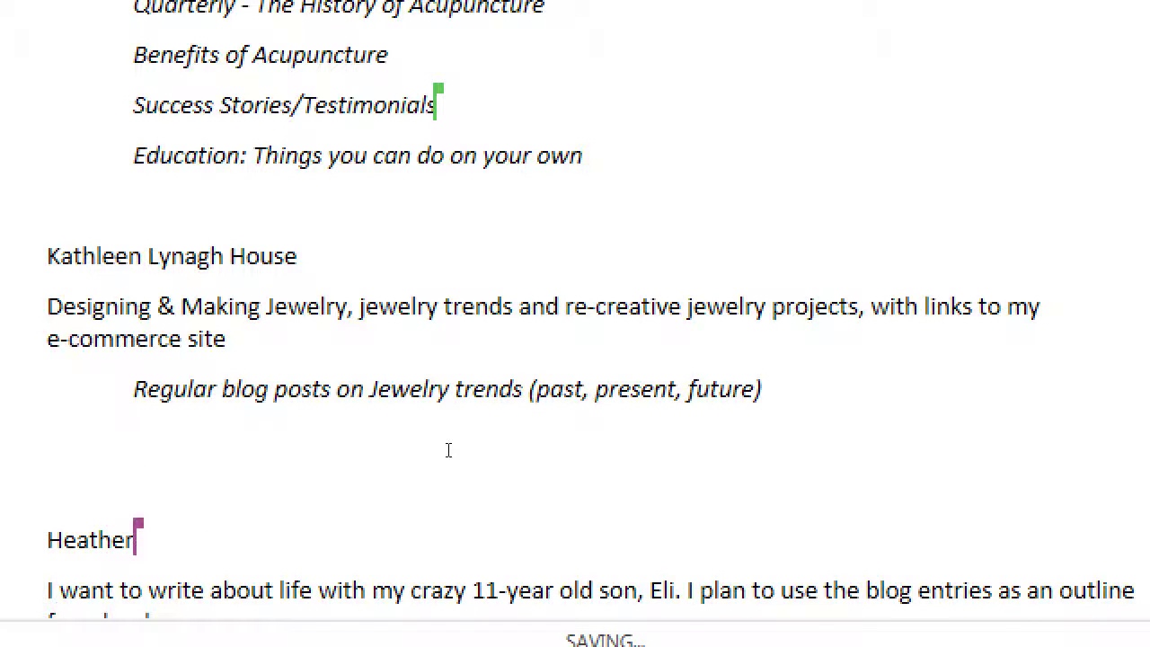
type("Showcare")
key("BackSpace")
key("BackSpace")
type("se")
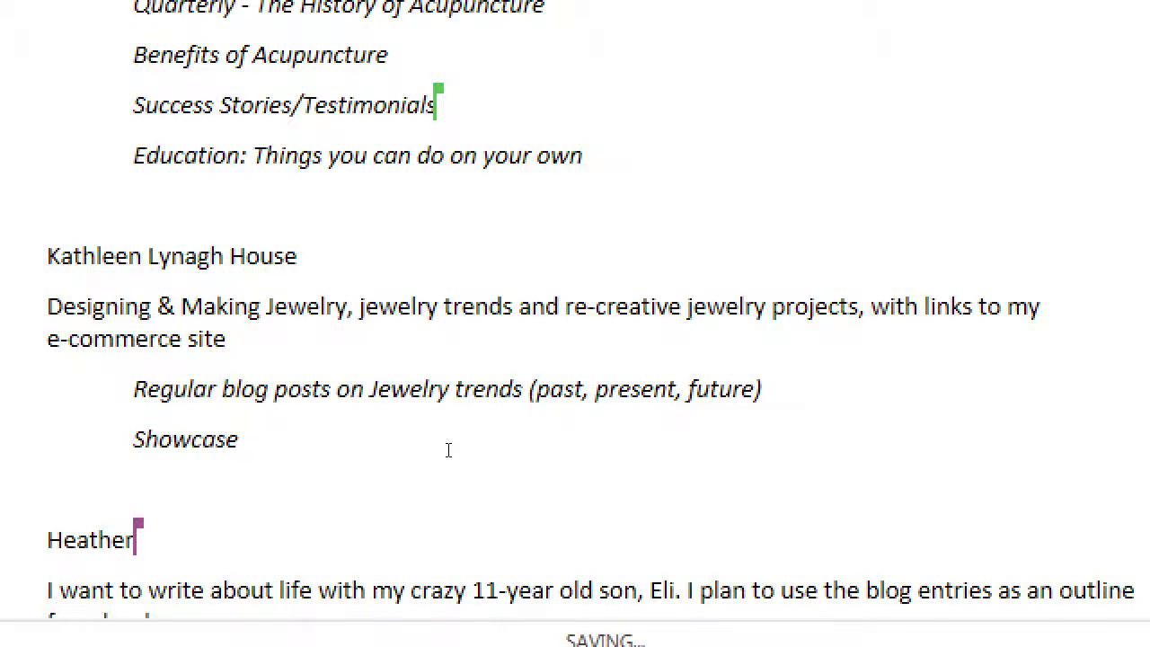
type(" famous pe")
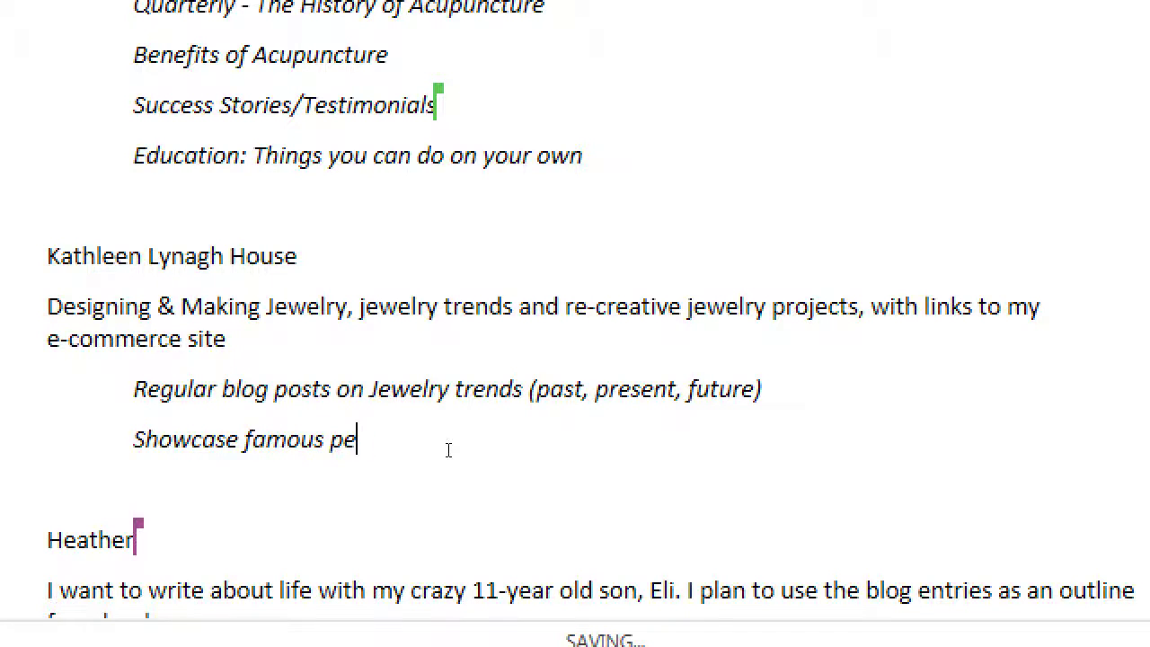
type("ople and their ")
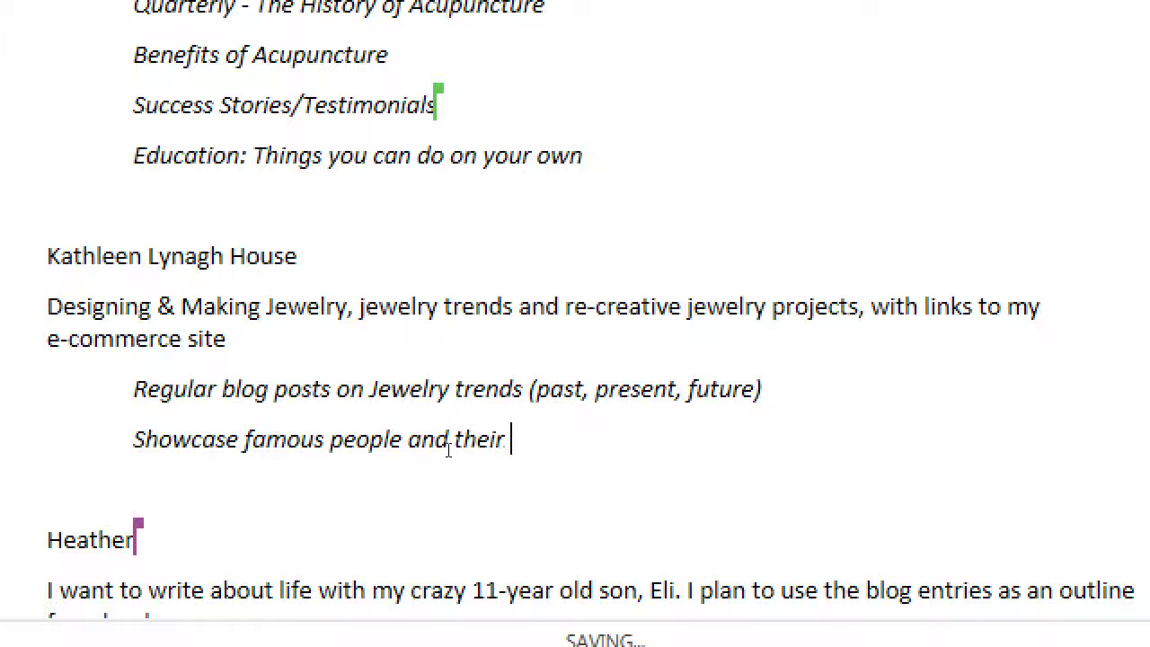
type("jewelry")
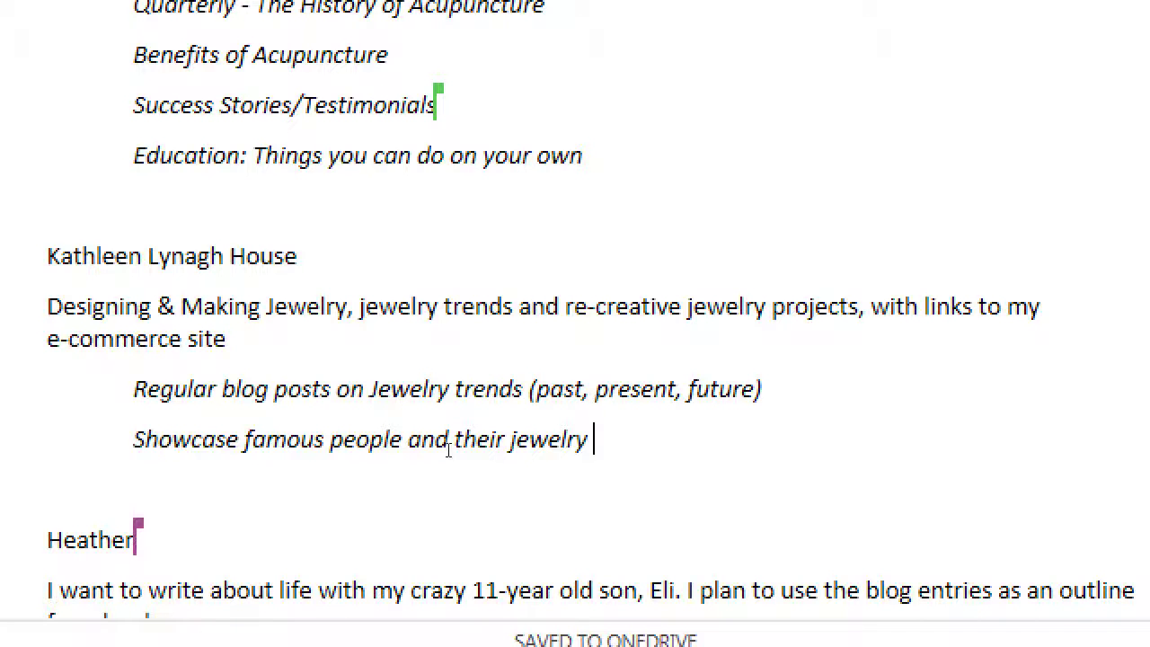
Add the jewelry ideas 'Your influences in the craft (from movies, books, etc)' and 'Feature each piece'.
key("Return")
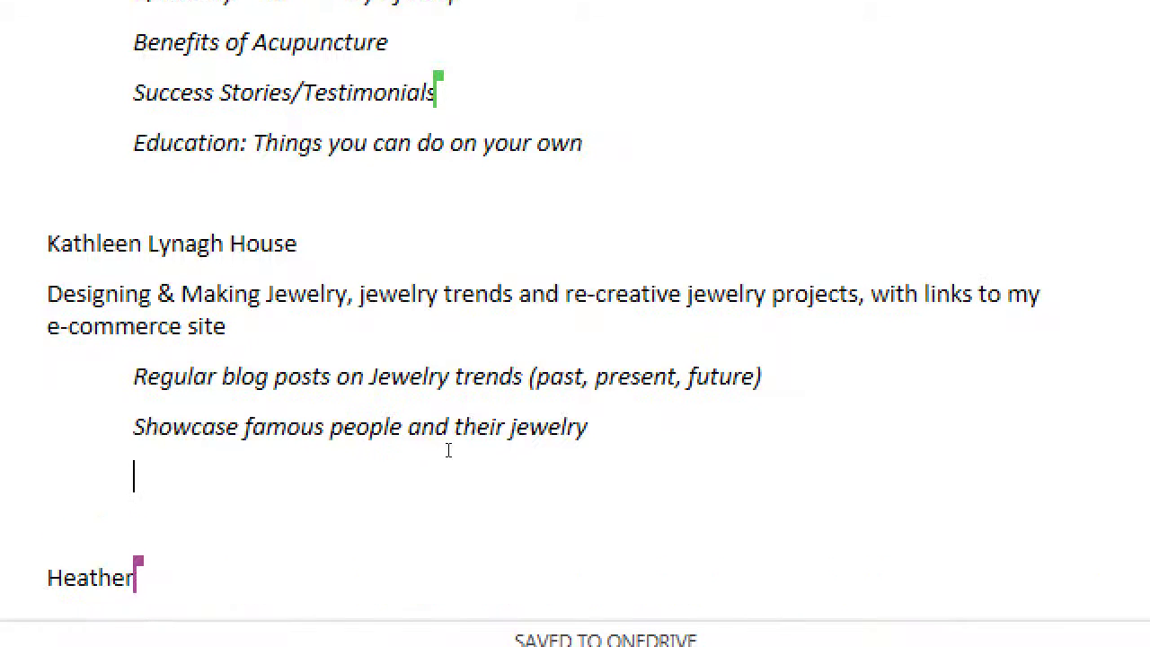
type("H")
key("BackSpace")
type("Your influences")
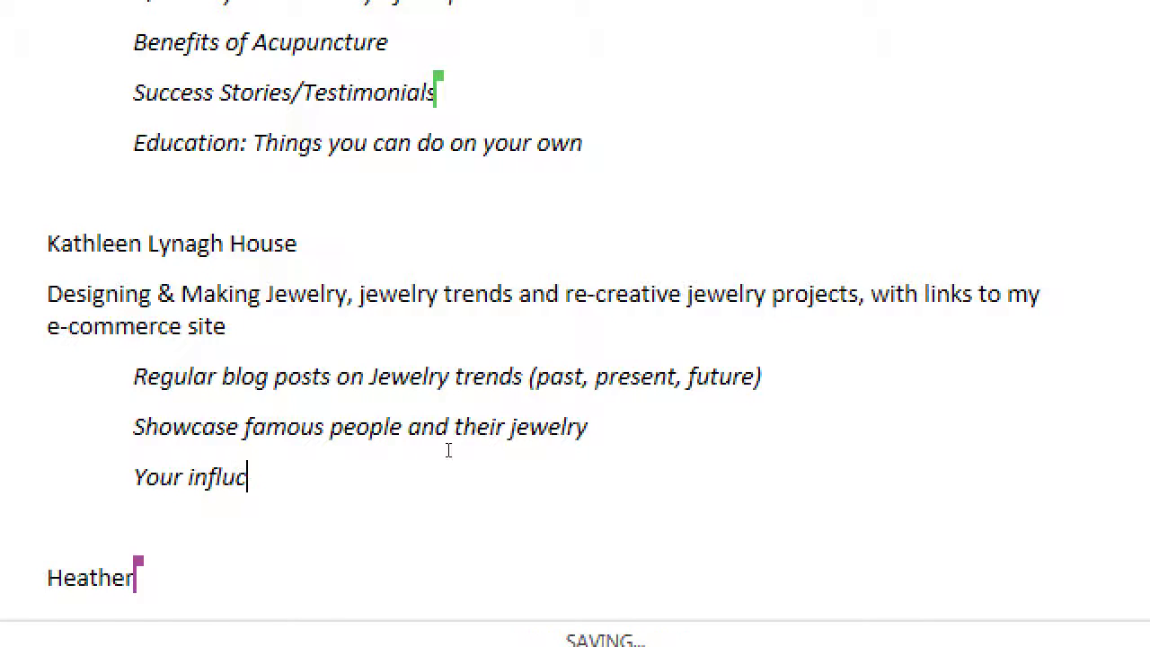
type(" in ")
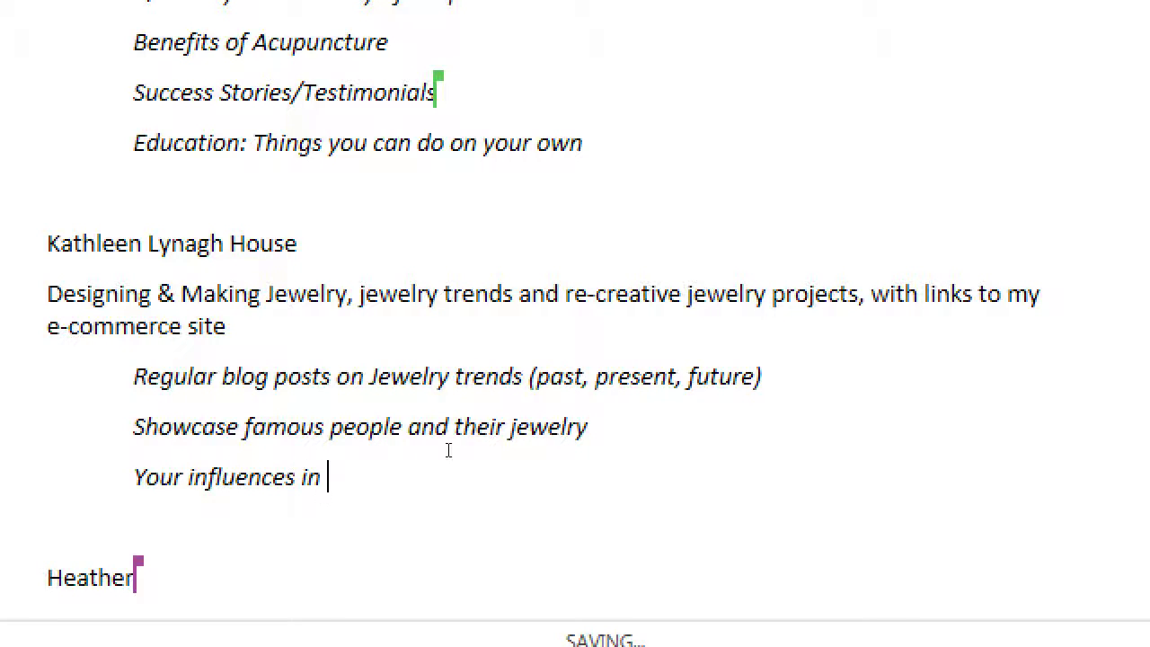
type("the craft (fr")
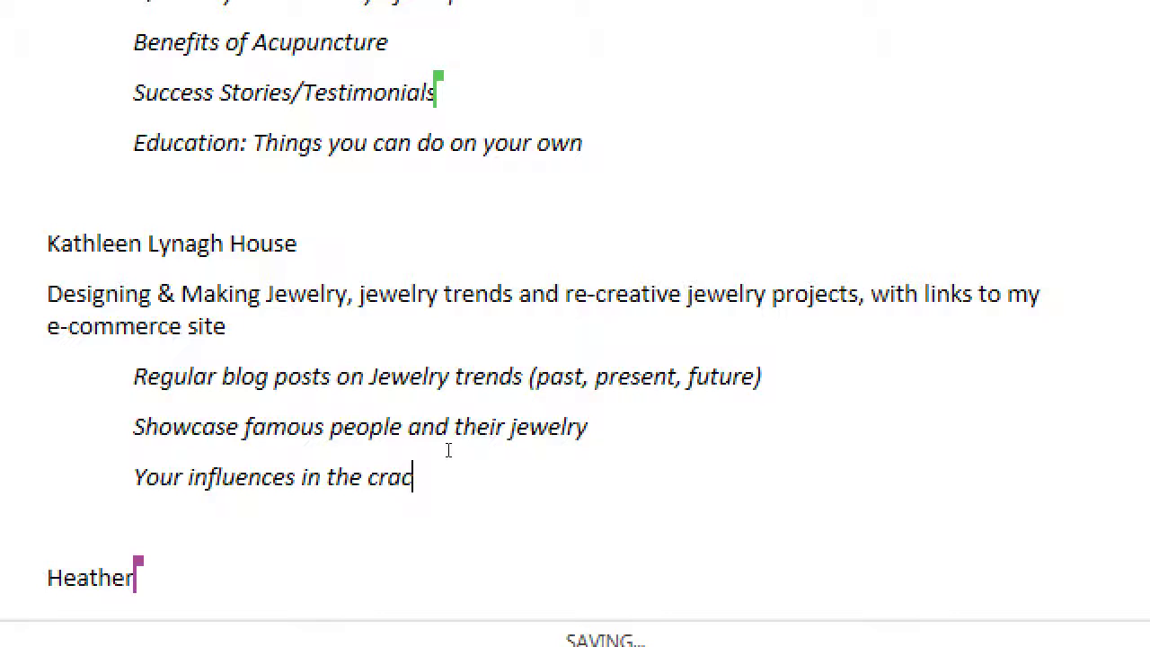
type("om movies, ")
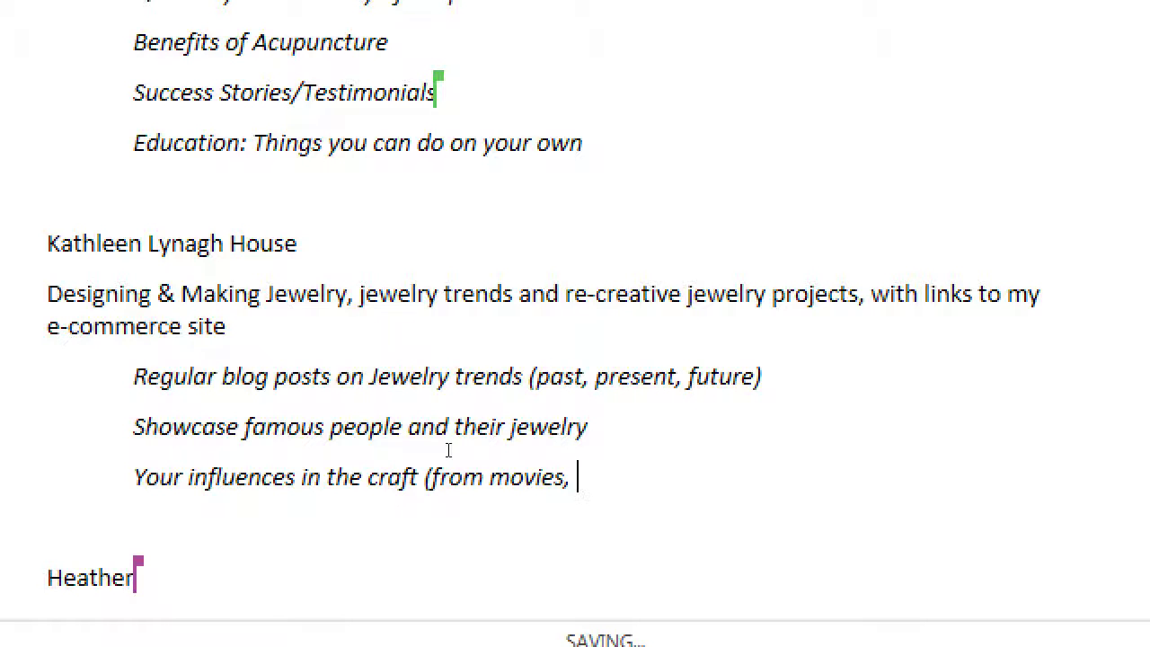
type("books, etc)")
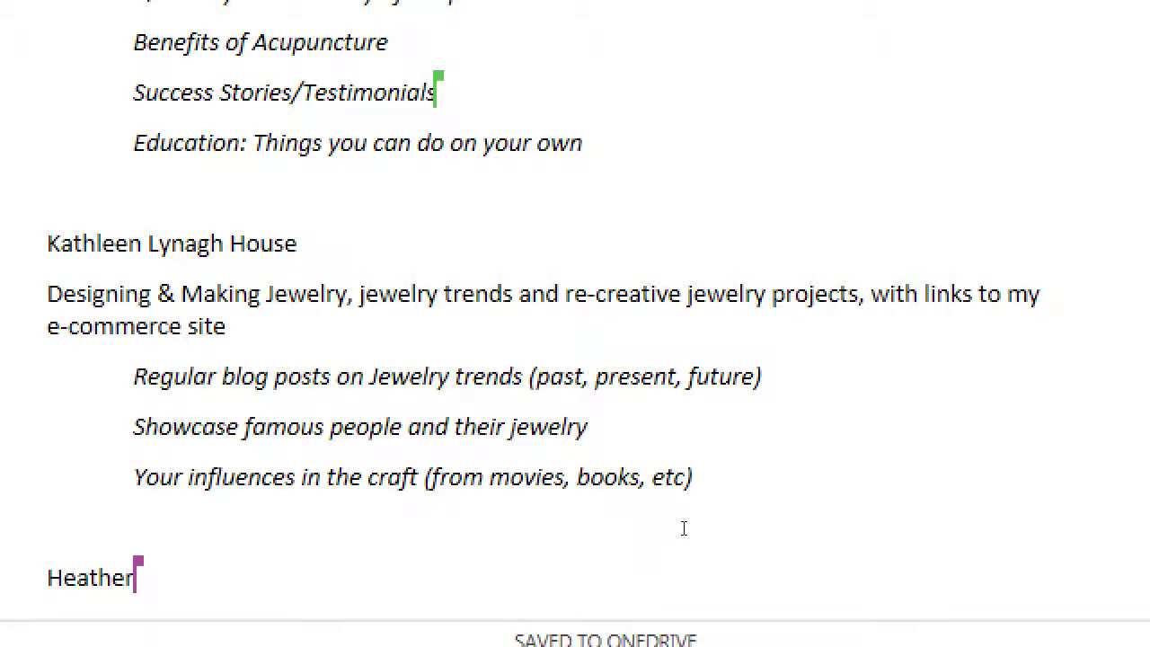
key("Return")
type("F")
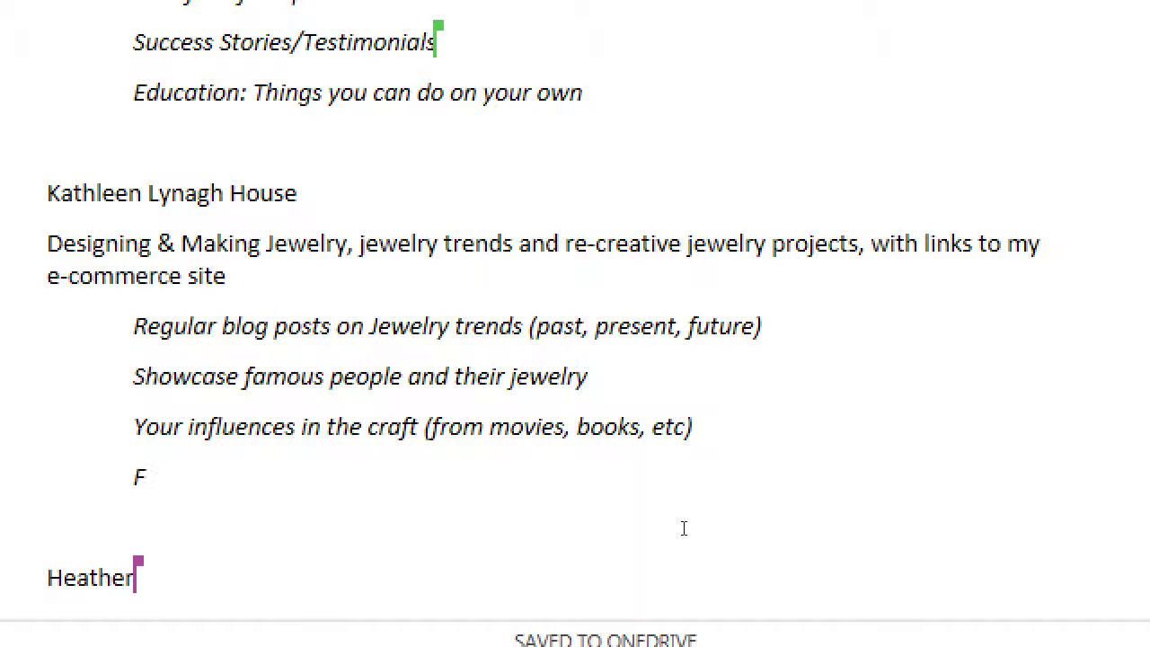
type("eature each p")
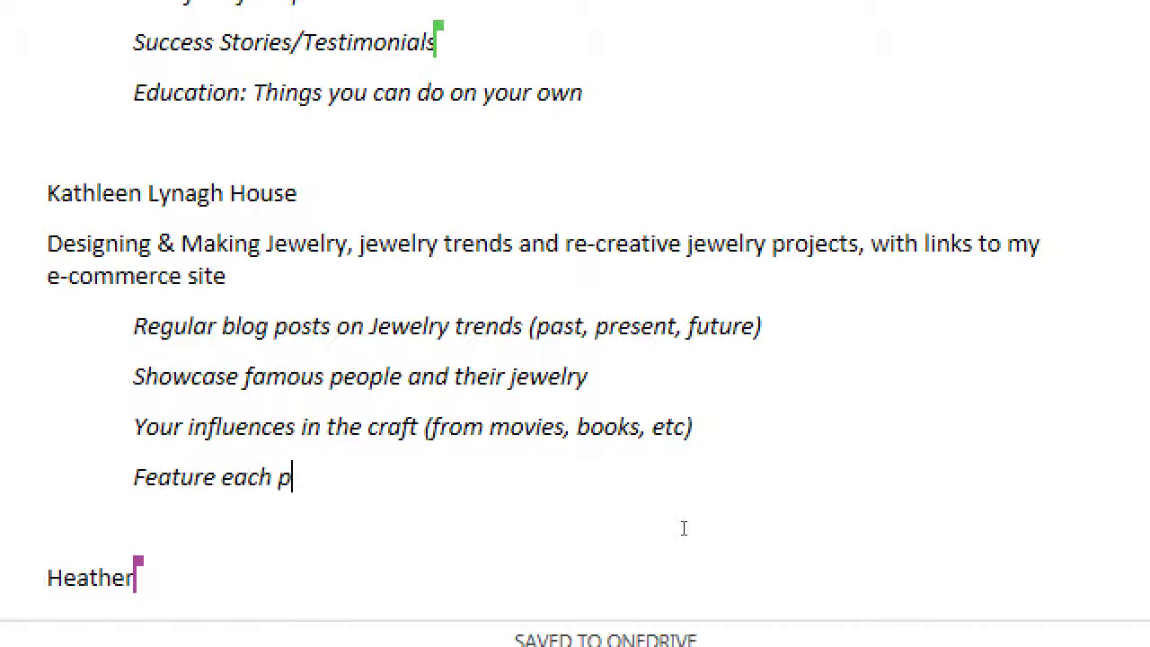
type("iece")
Start an indented idea 'Crowdsourcing Ideas for the book ()' below the book-outline paragraph.
scroll(503, 475, "down", 3)
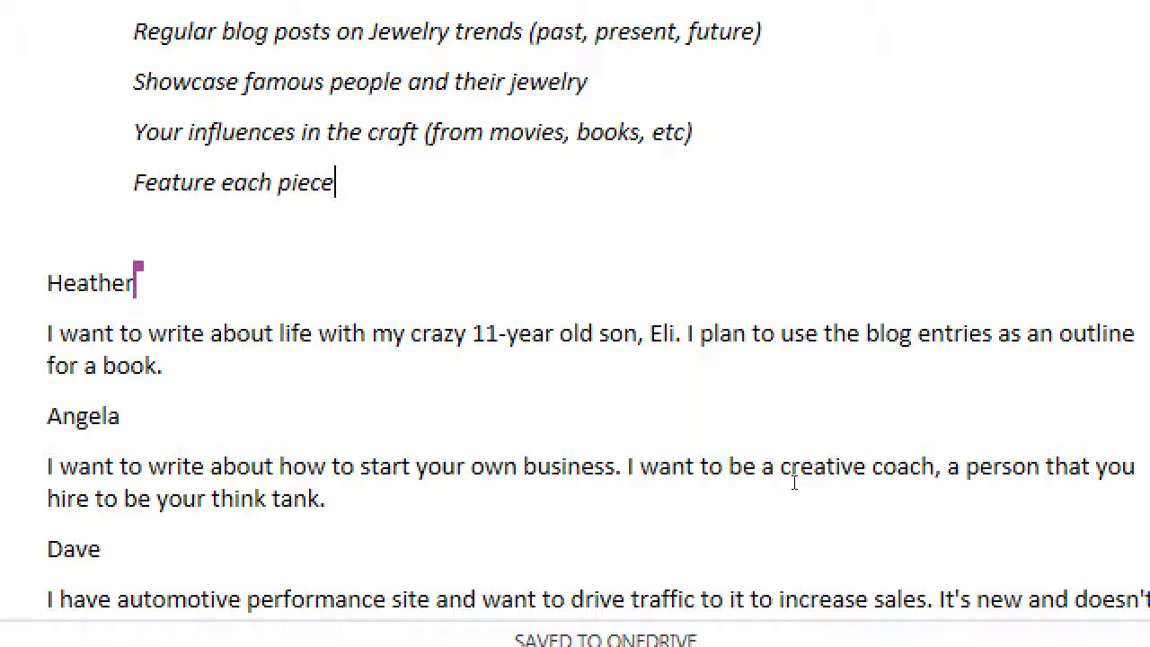
key("Down")
key("Down")
key("Down")
key("Down")
key("Return")
key("Return")
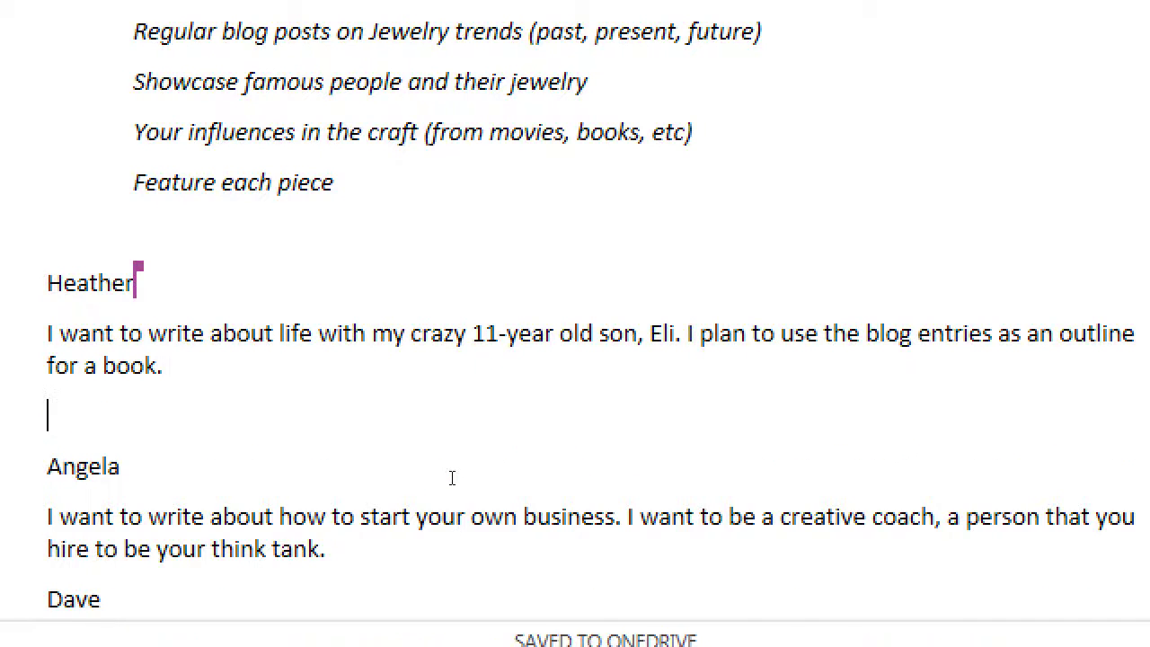
key("Up")
key("Tab")
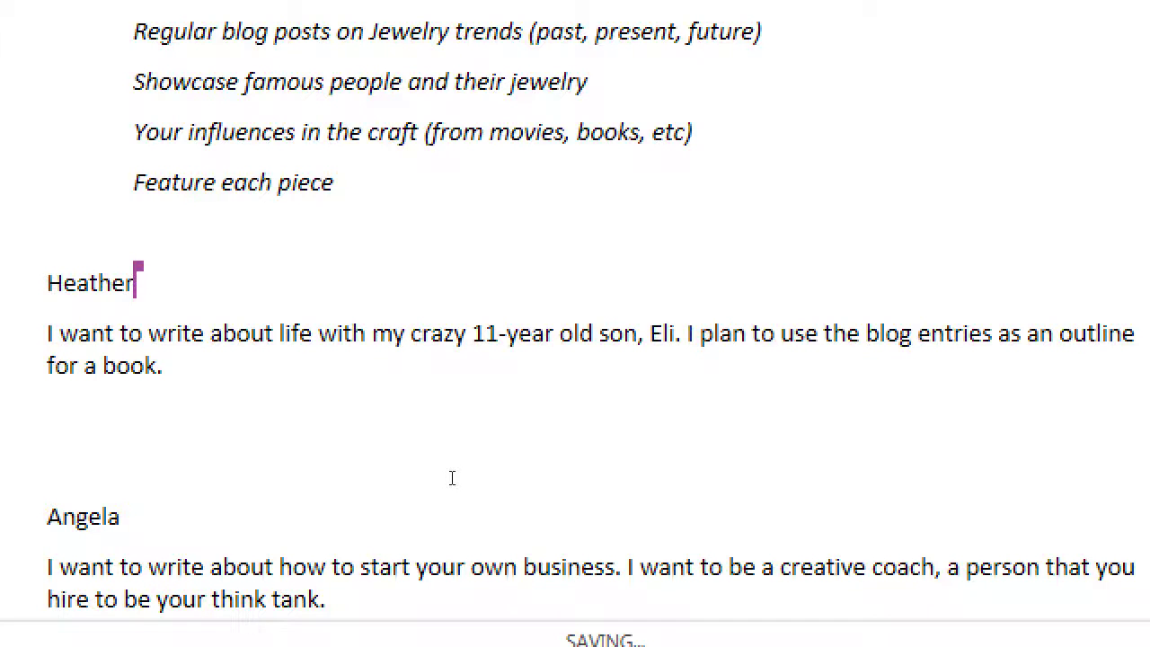
type("Crowdsourcing")
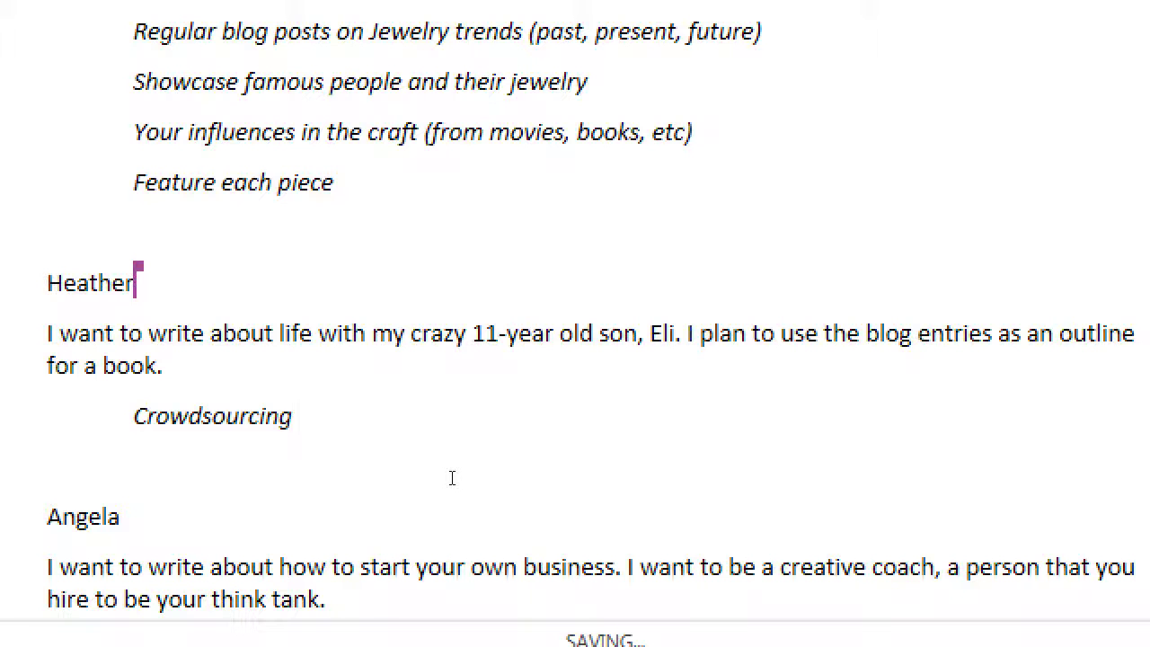
type("Ideas for the boo")
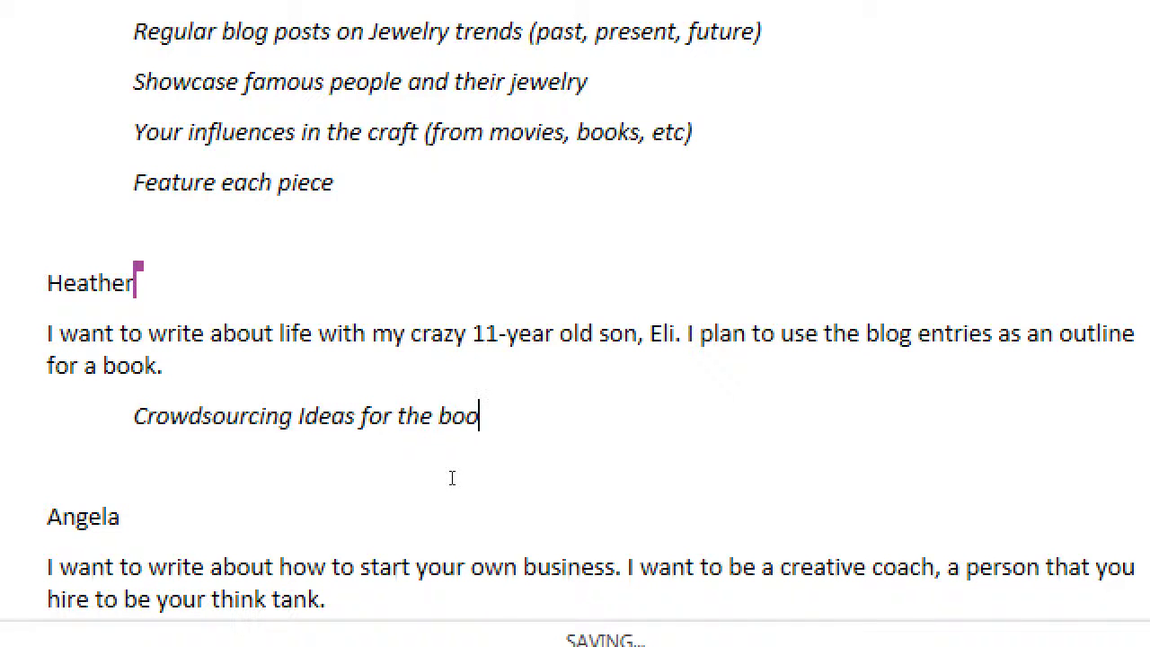
type("k ()")
Fill the parentheses with 'chapter names; the general ideas of a chapter' and begin a new line.
key("Left")
type("chapte")
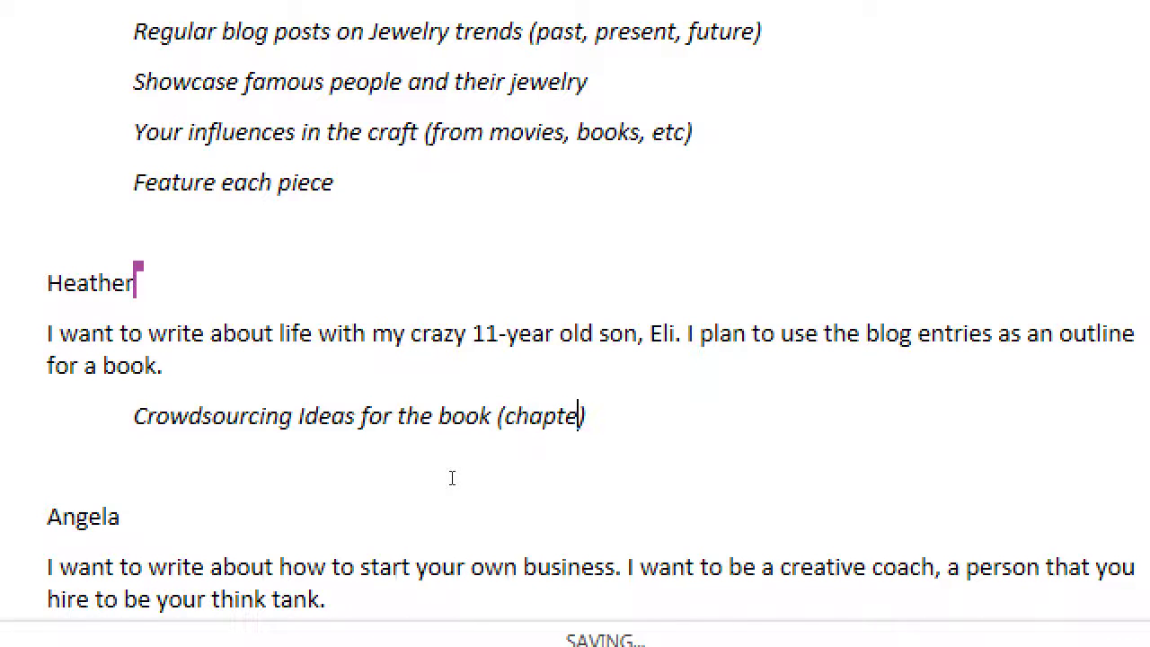
type("r names; the co")
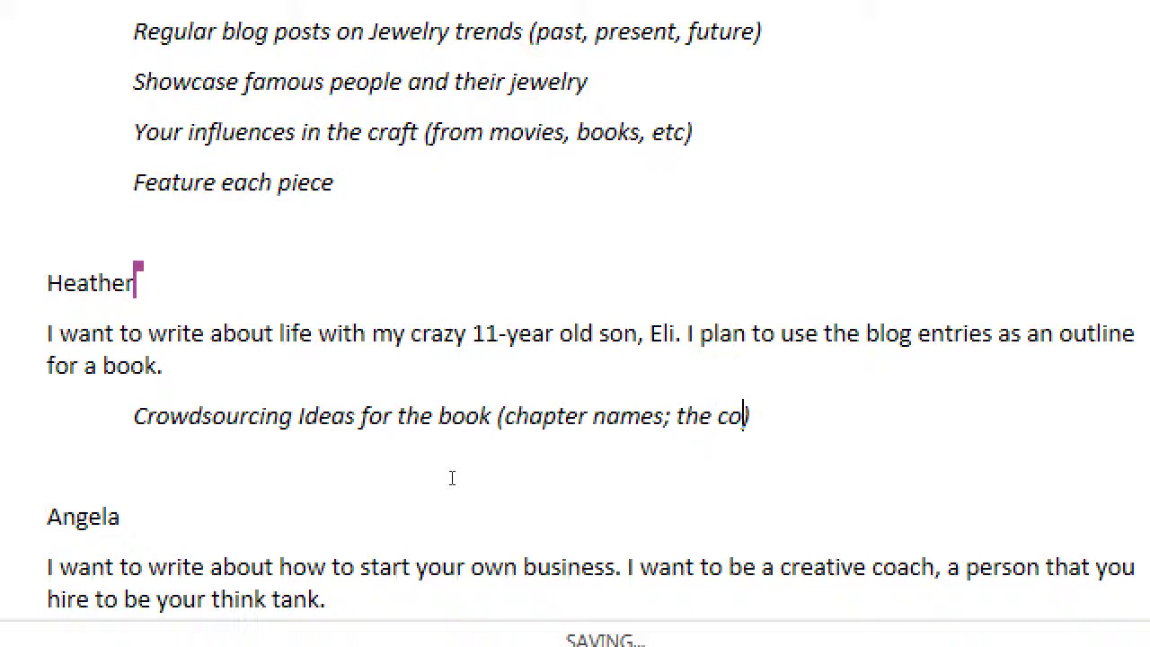
type("ntent")
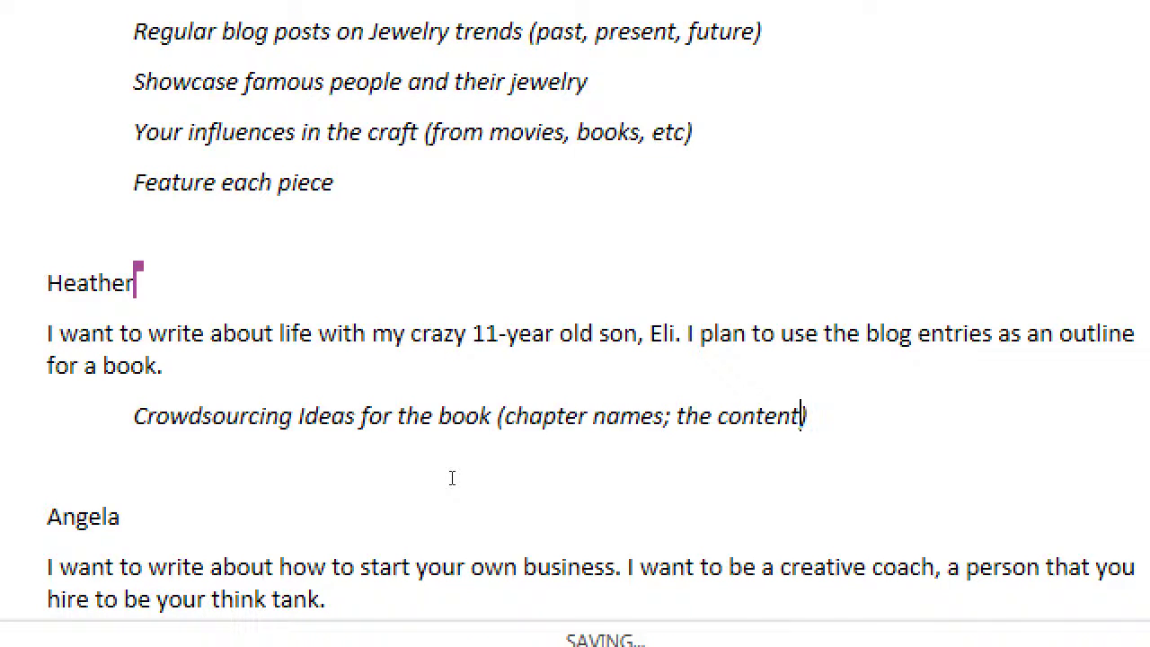
key("BackSpace")
key("BackSpace")
key("BackSpace")
key("BackSpace")
key("BackSpace")
key("BackSpace")
key("BackSpace")
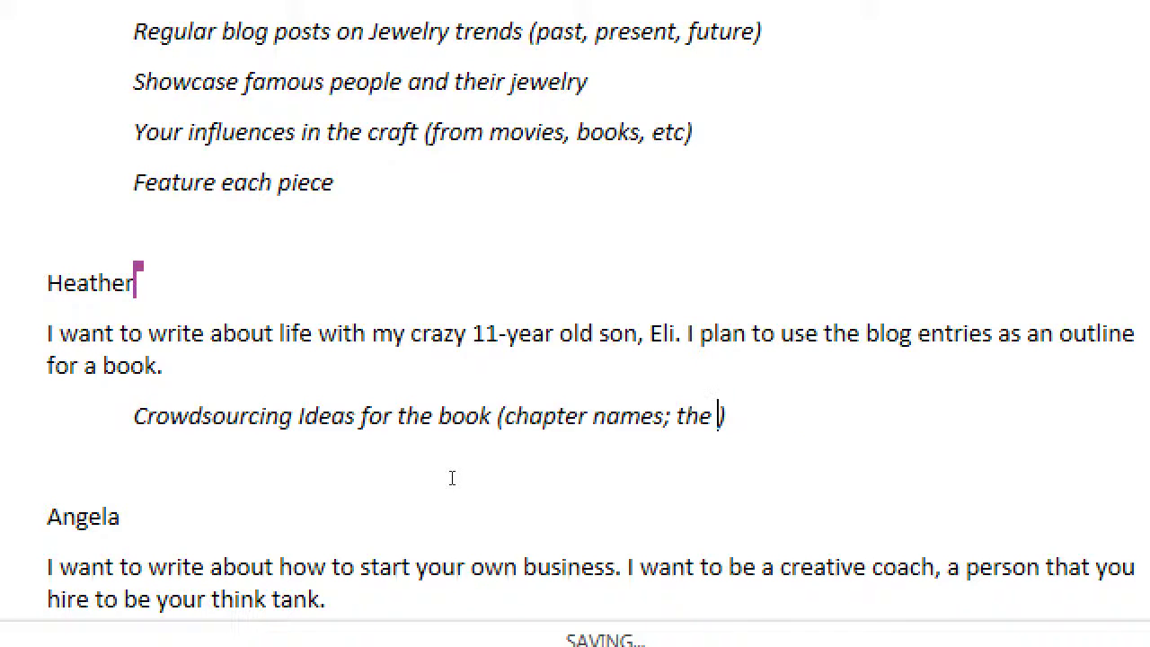
type("genera")
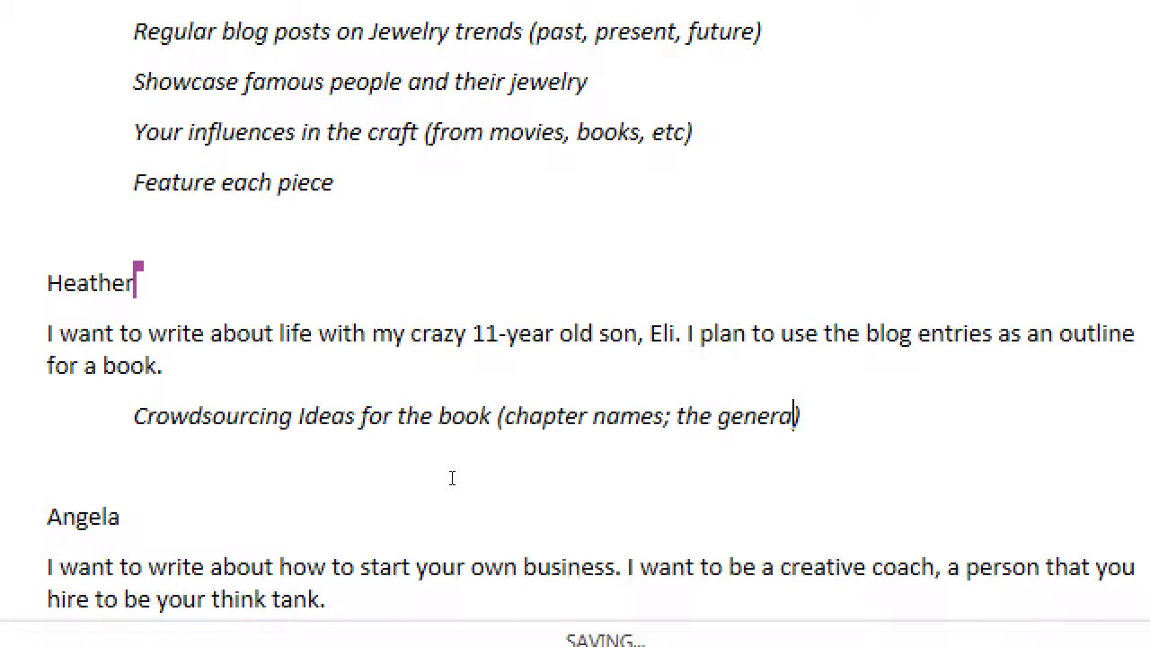
type("l ideas of a cahpter")
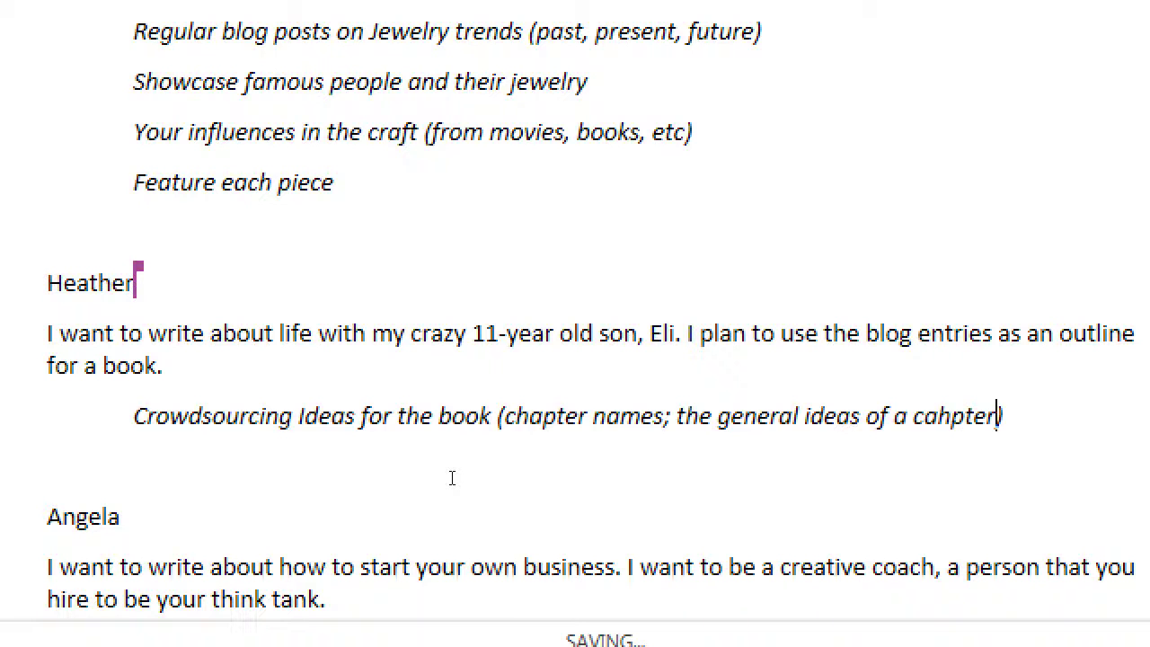
key("BackSpace")
key("BackSpace")
key("BackSpace")
key("BackSpace")
key("BackSpace")
key("BackSpace")
type("hapter")
key("End")
key("Return")
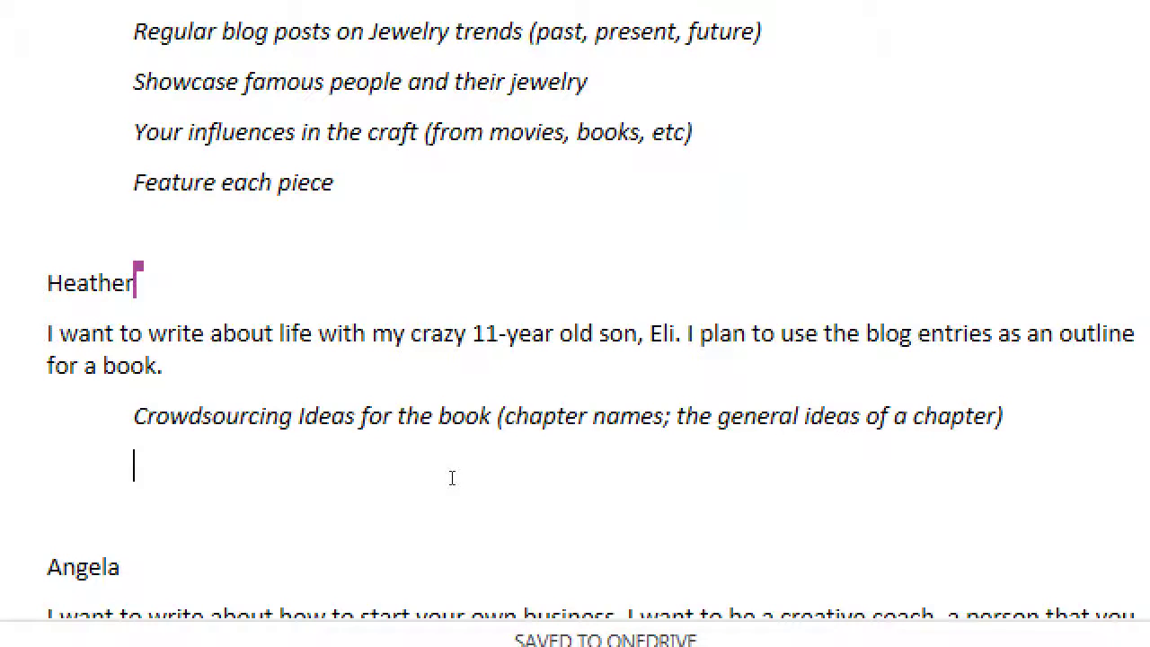
Add the sub-indented note 'Have some sort of limited liability agreement on the site, for your protection'.
key("Tab")
type("Have some sort of ")
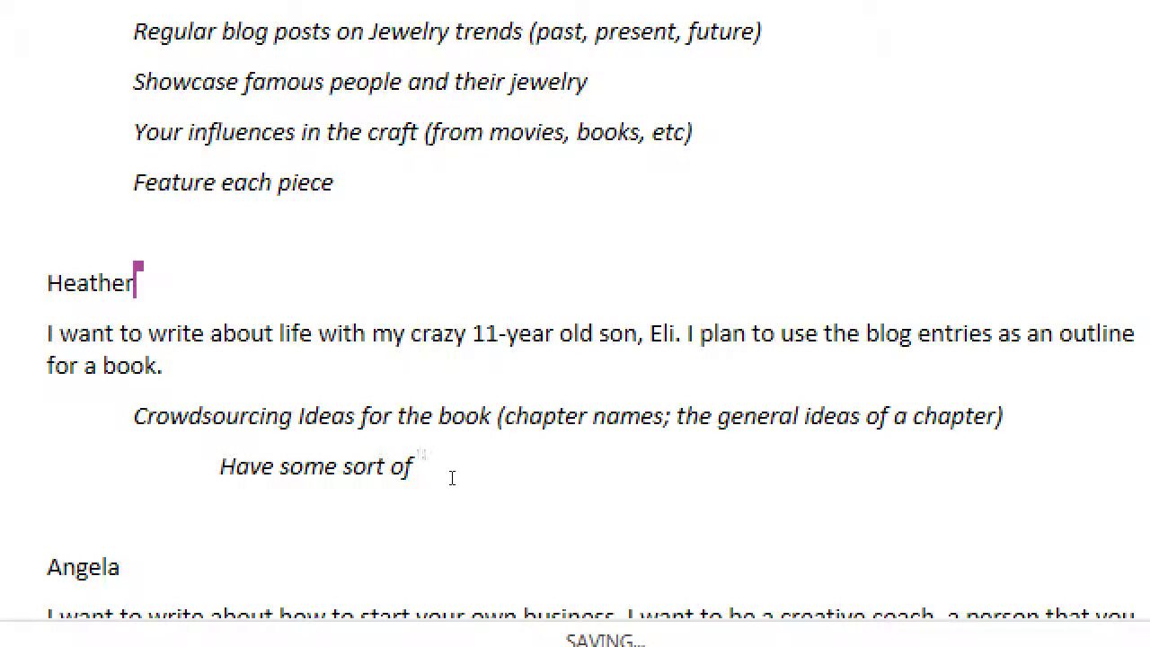
type("limited liab")
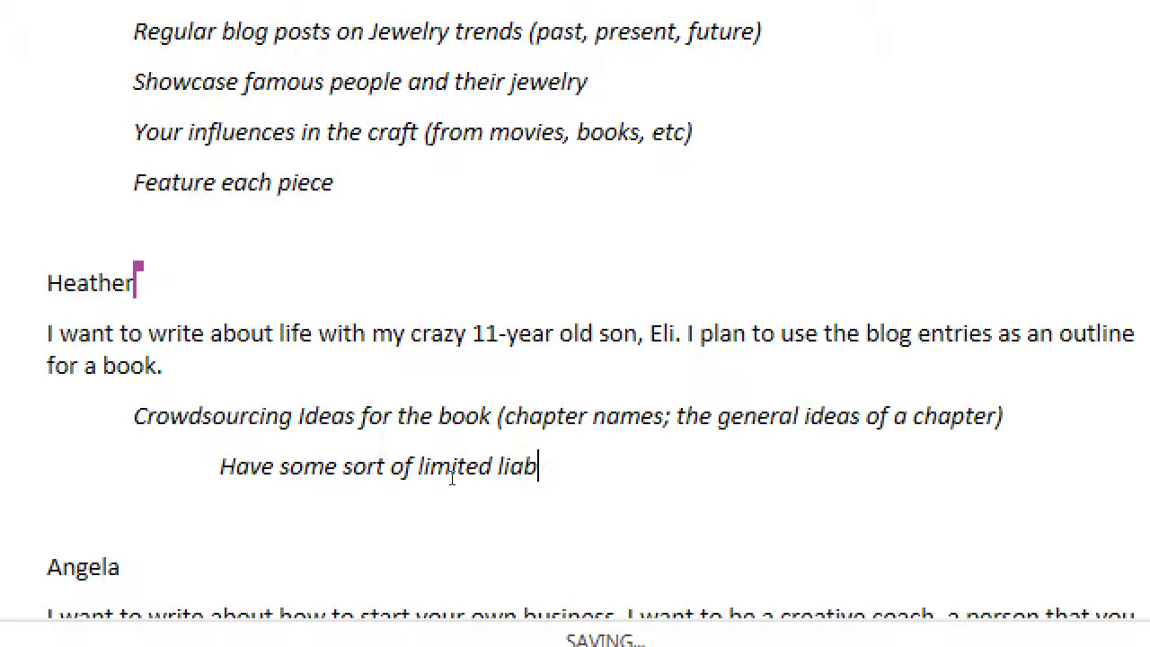
type("ility agreement")
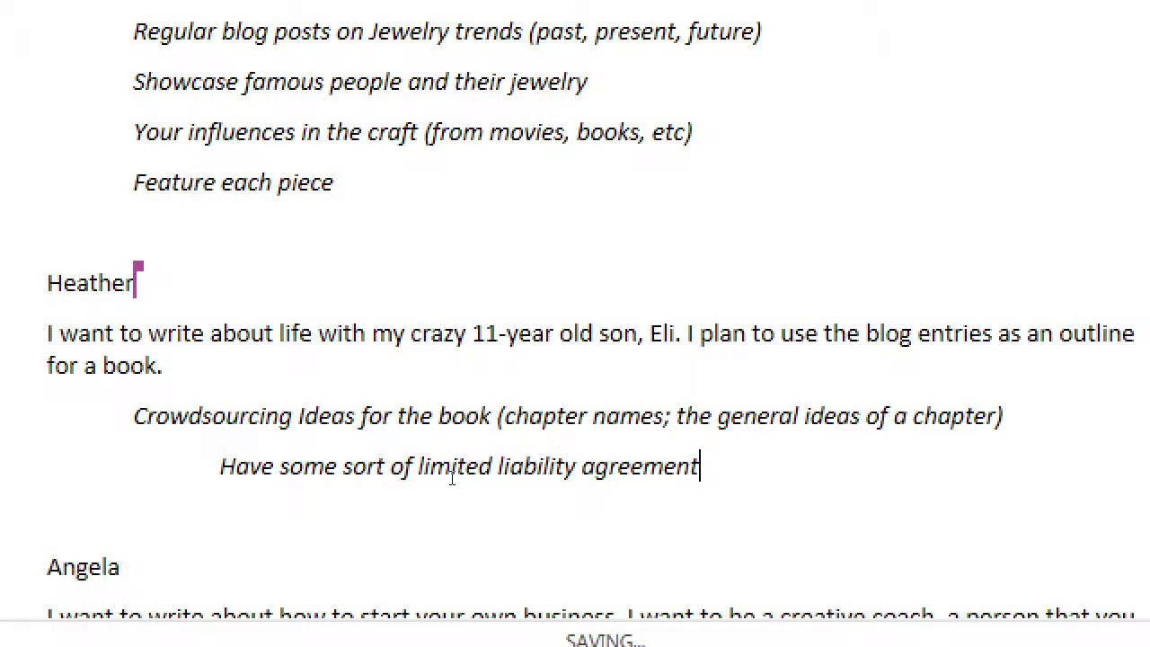
type(" on the site, ")
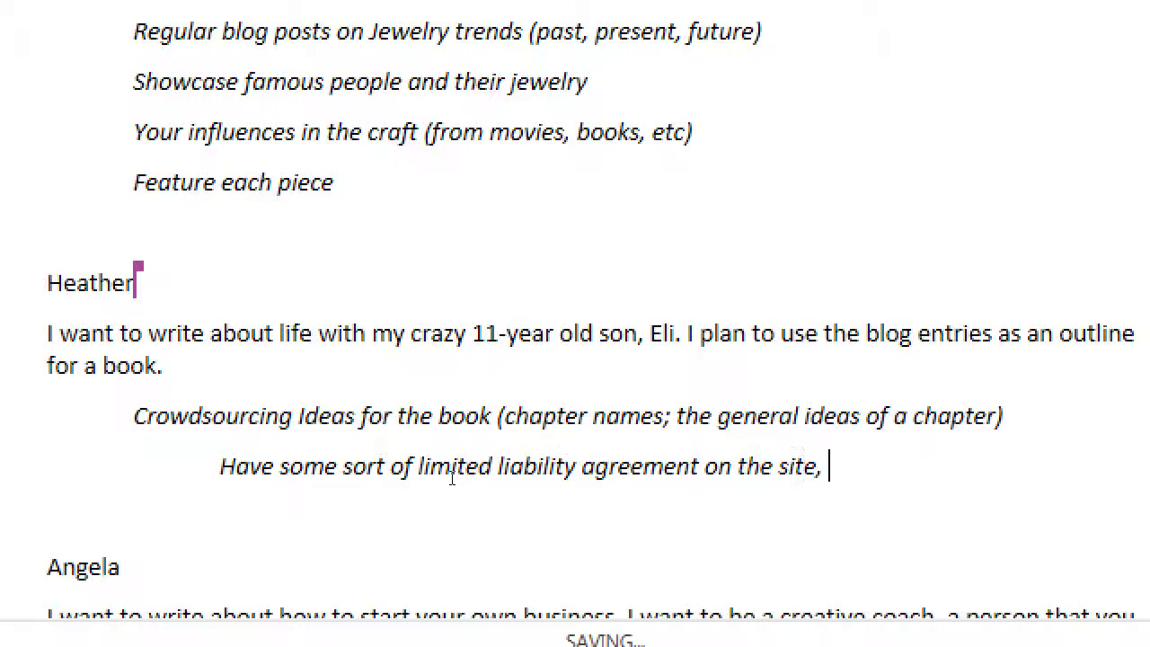
type("for your pr")
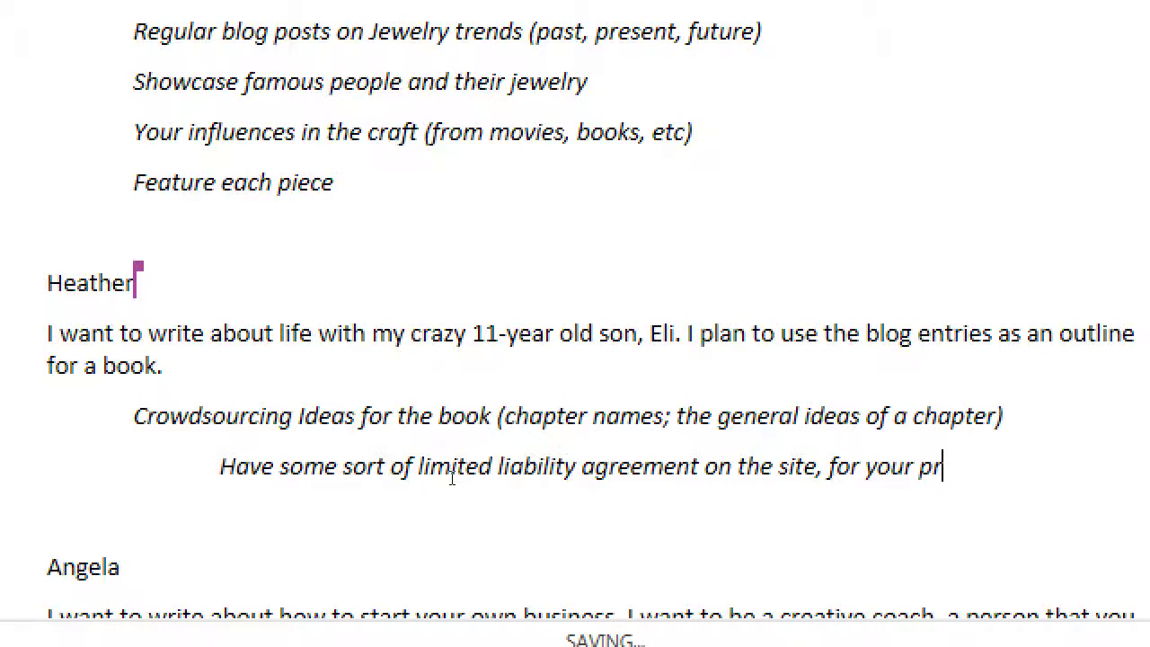
type("otecting")
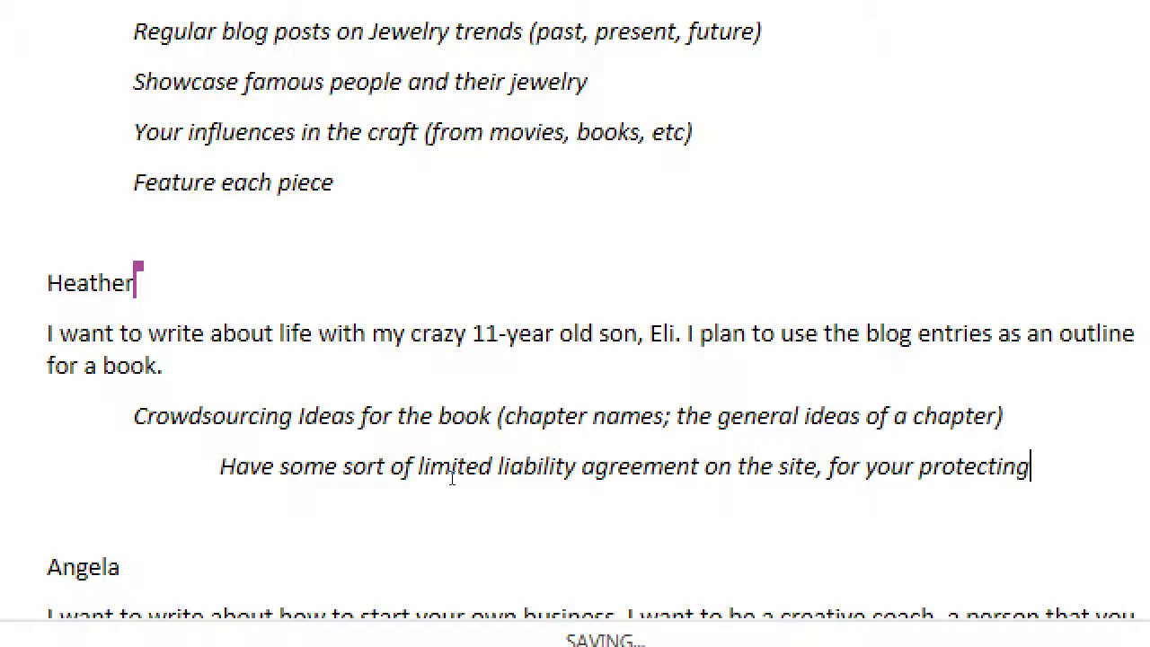
key("BackSpace")
key("BackSpace")
type("ons")
key("BackSpace")
key("Return")
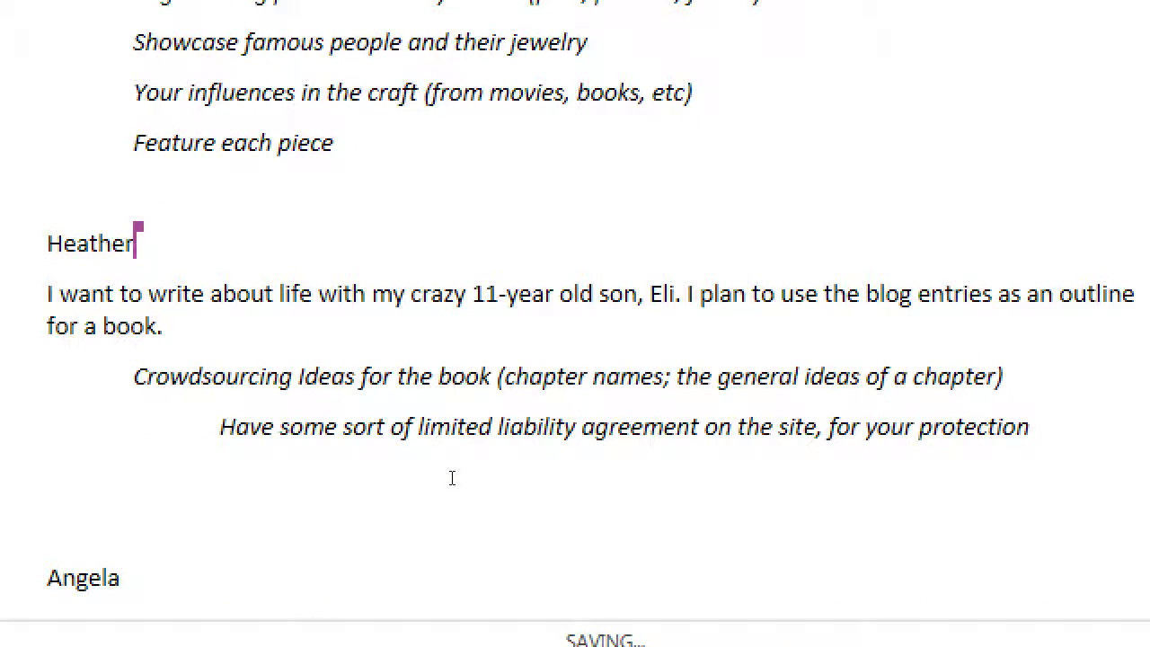
key("shift+Tab")
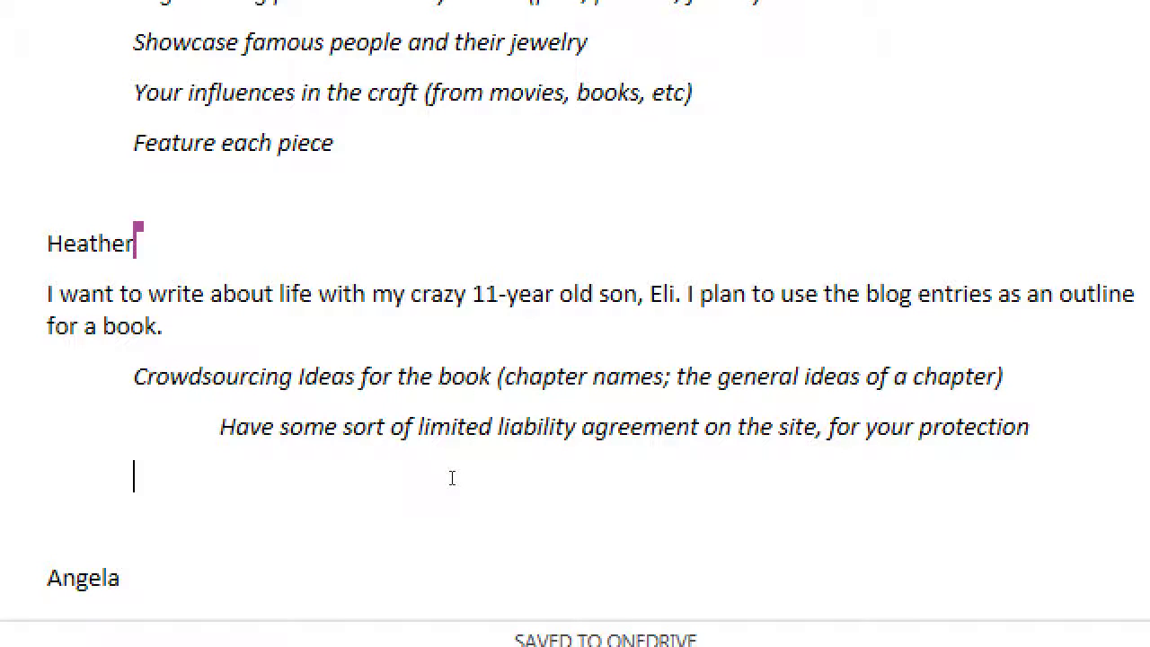
Type the book idea 'A year-by-year series', fixing typos, and start a new line.
type("A year-by-b")
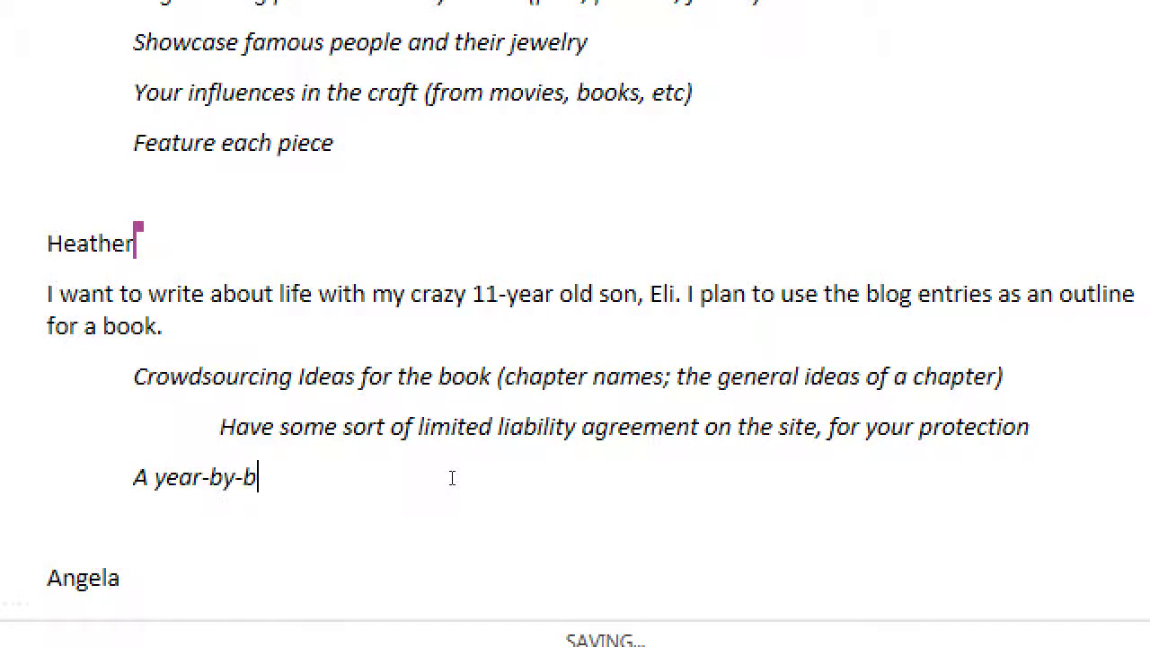
key("BackSpace")
type("year")
type(" serie")
key("BackSpace")
type("ies")
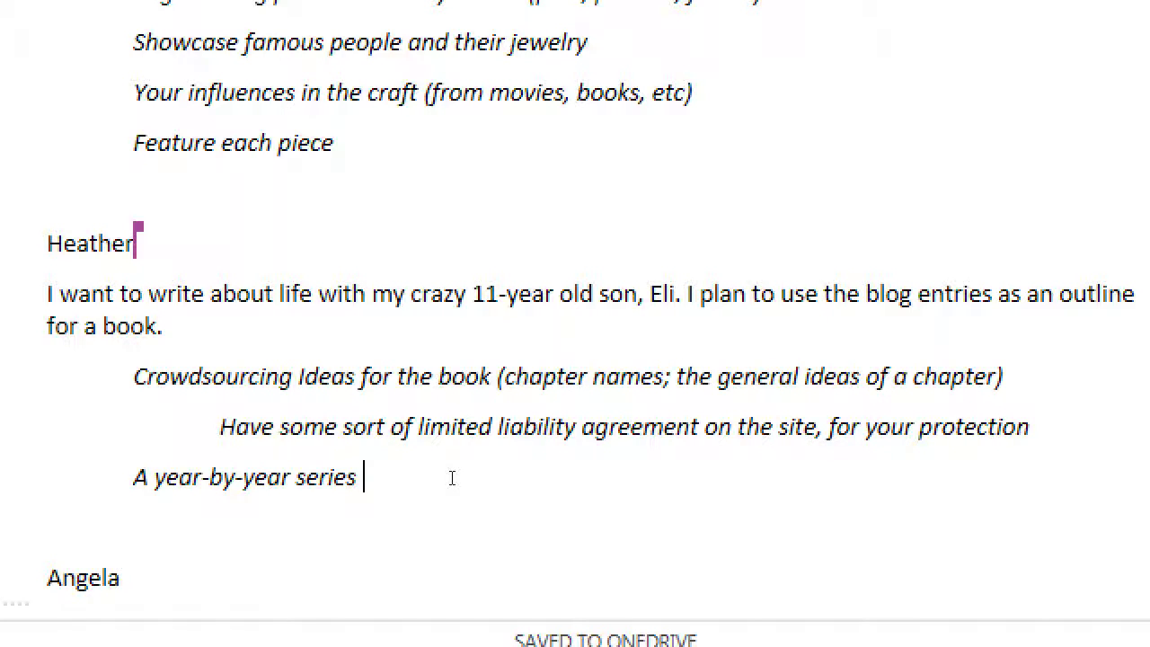
key("Return")
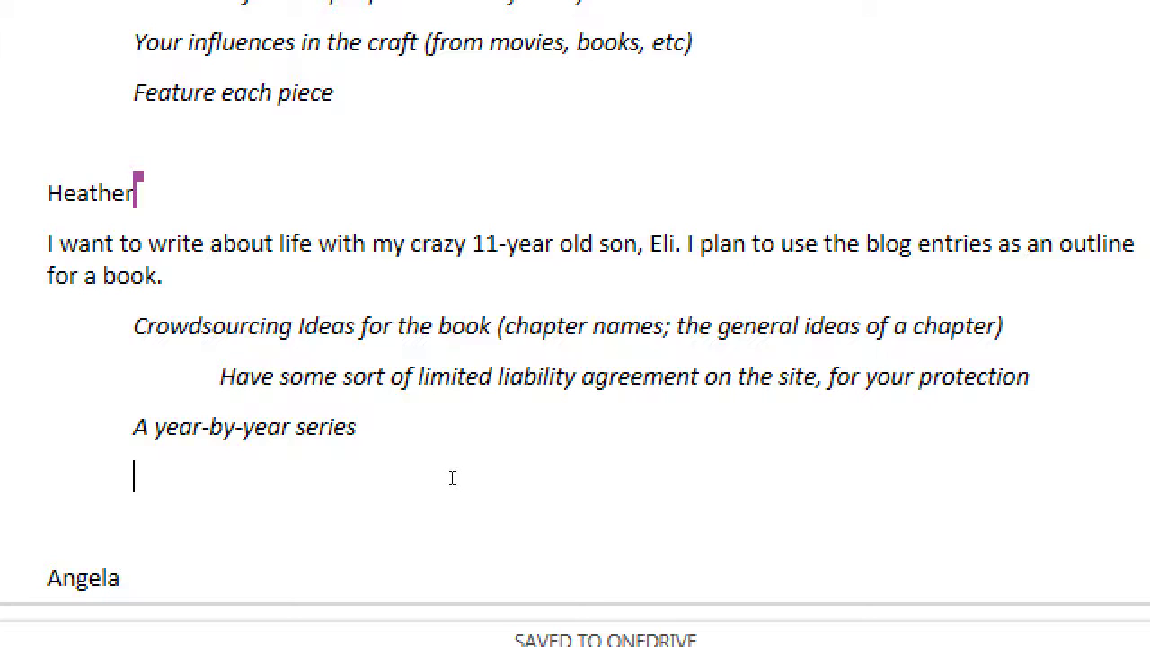
Type the idea 'Quote of the day (with a Read More feauture)' and start a new line.
type("Quo")
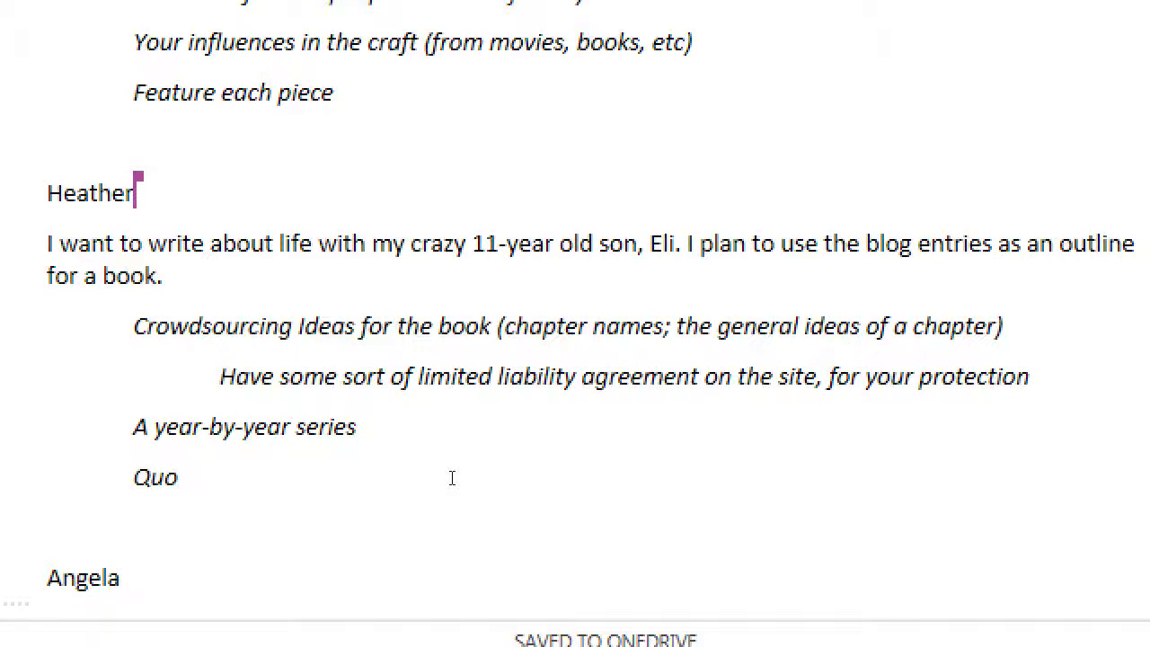
type("te of the day")
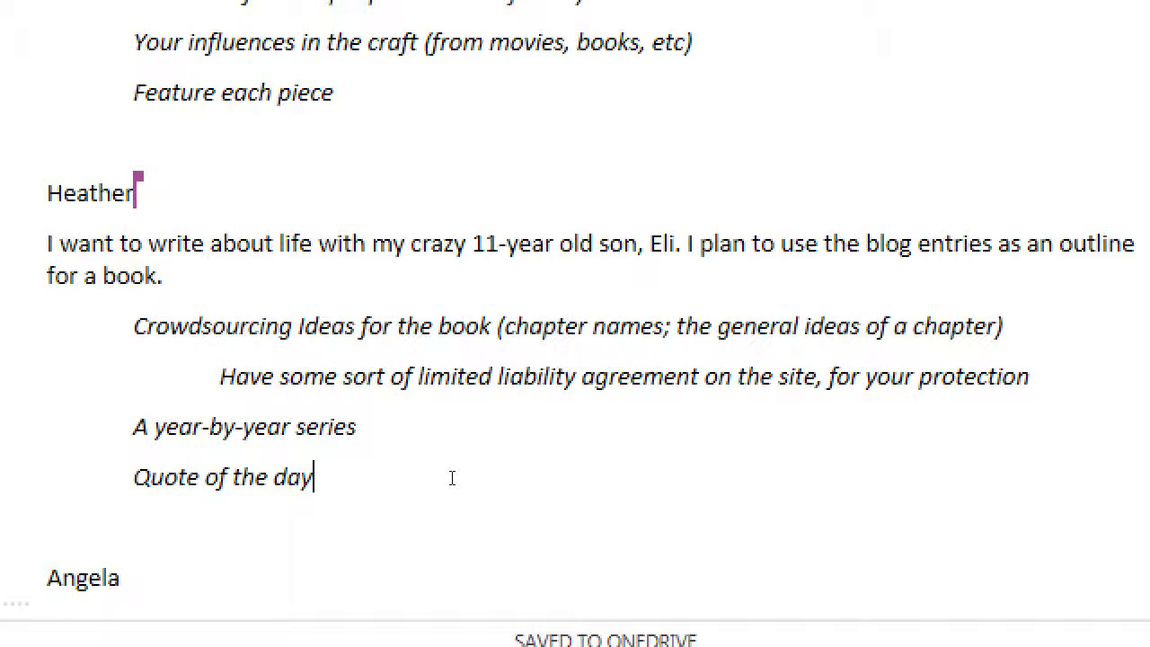
type("(with a re")
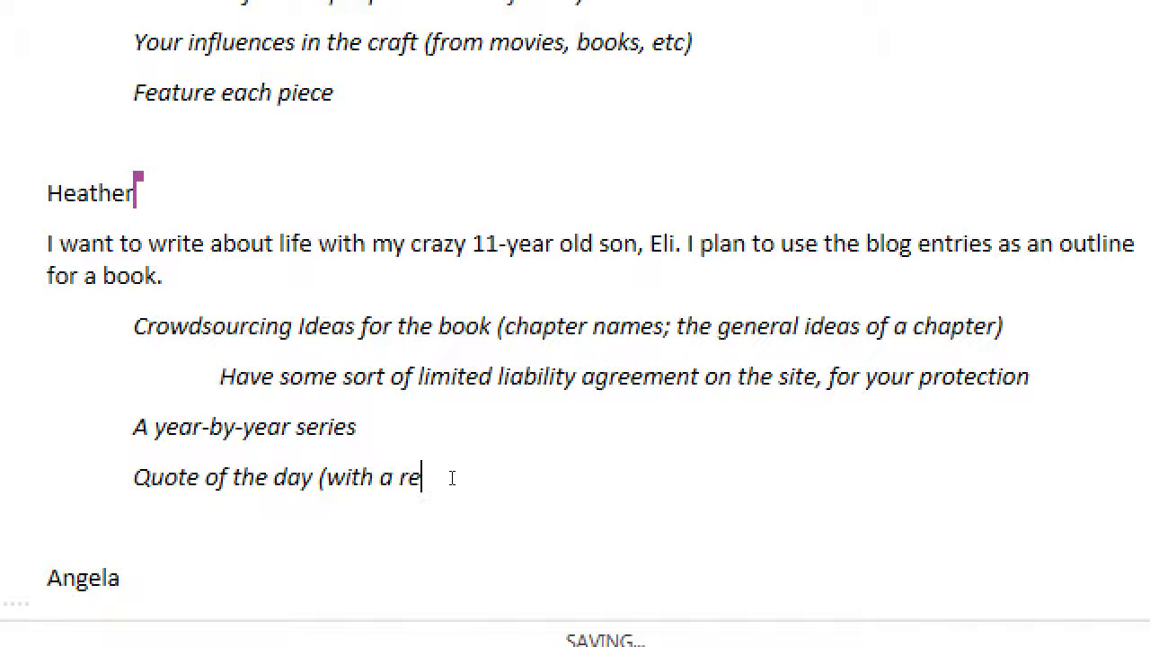
key("BackSpace")
key("BackSpace")
type("Read More feautre")
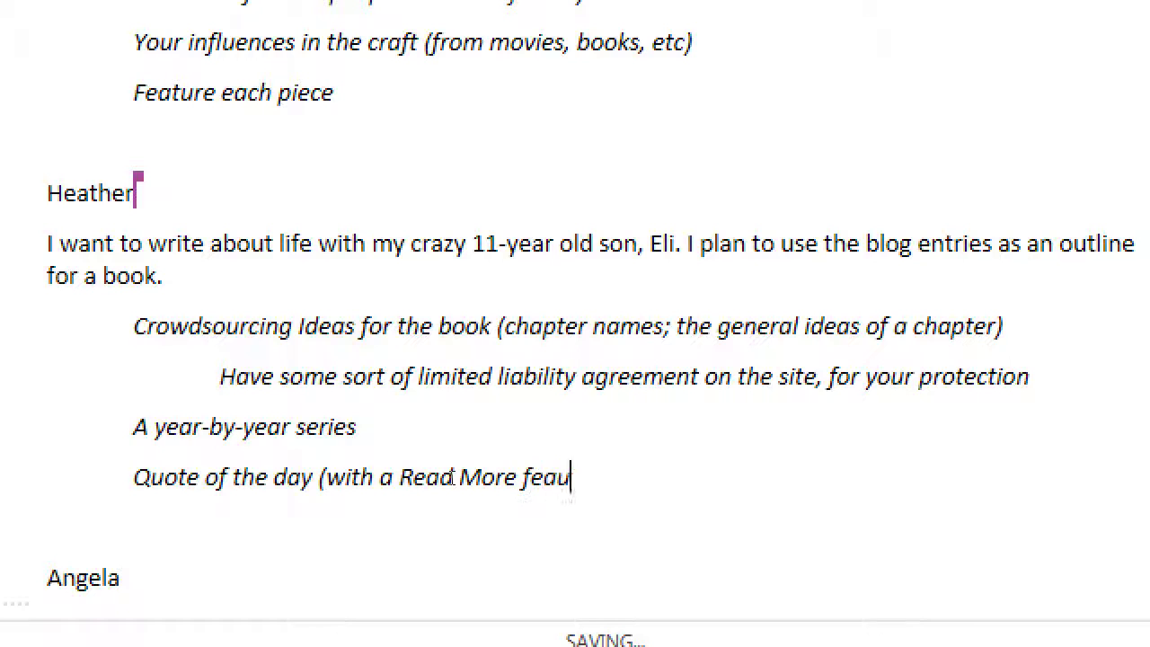
key("BackSpace")
key("BackSpace")
key("BackSpace")
type("ture)")
key("Return")
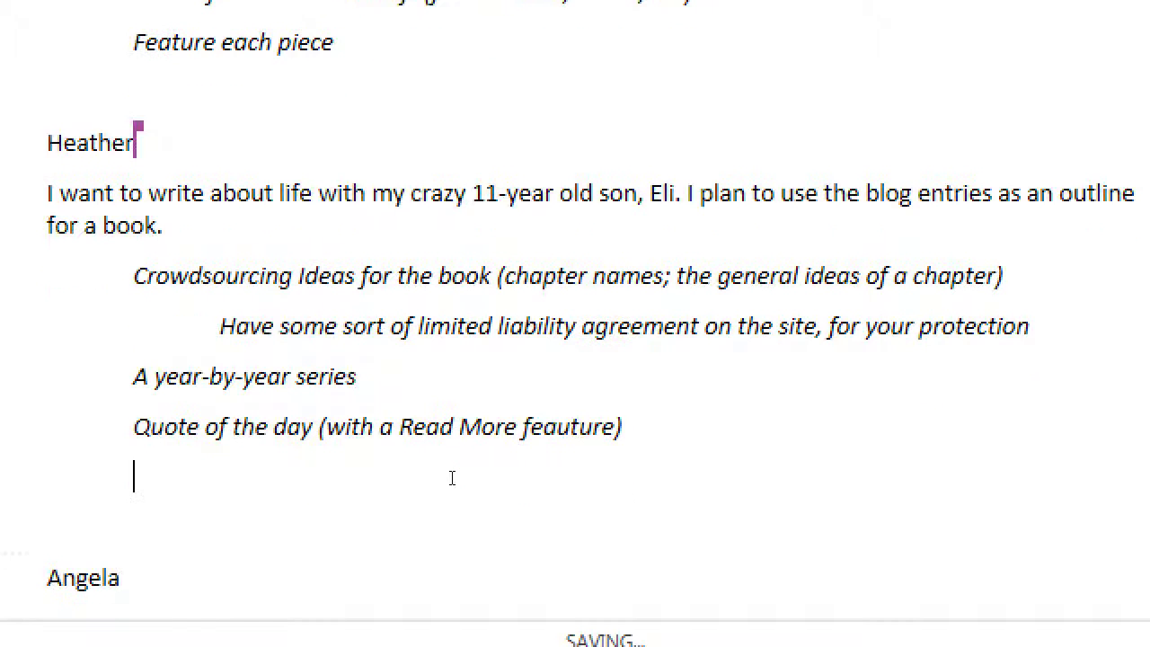
Type the italic idea 'Social media: use hashtags #QotD' and begin a fresh line below it.
type("Social media")
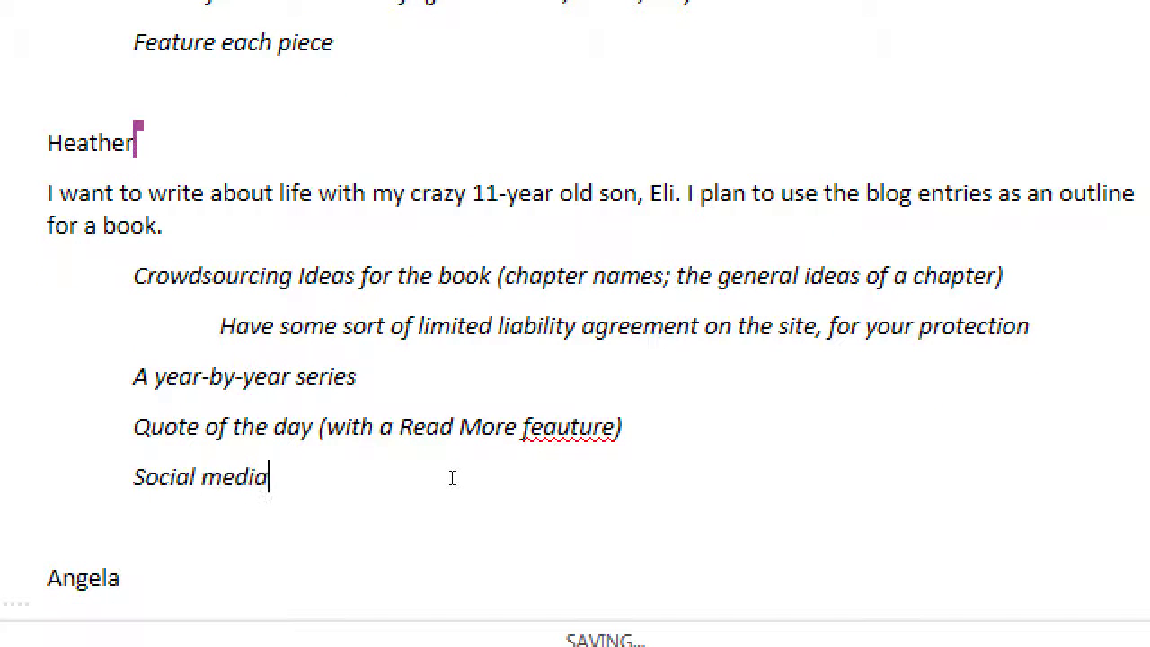
type(": use hasht")
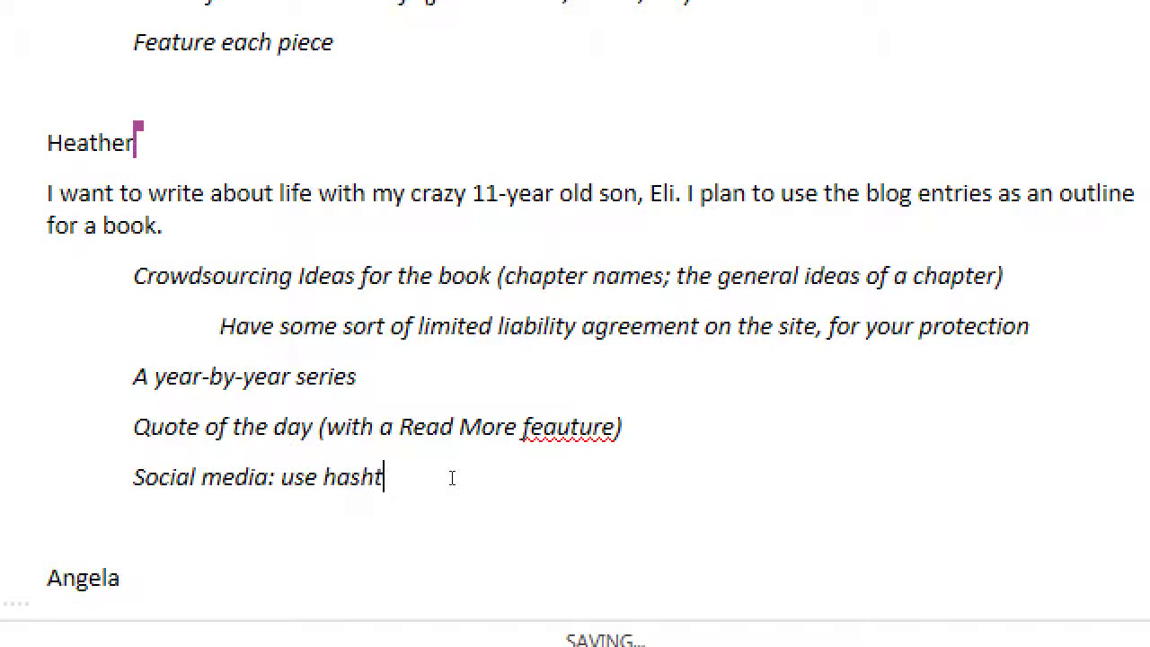
type("ags #QotD")
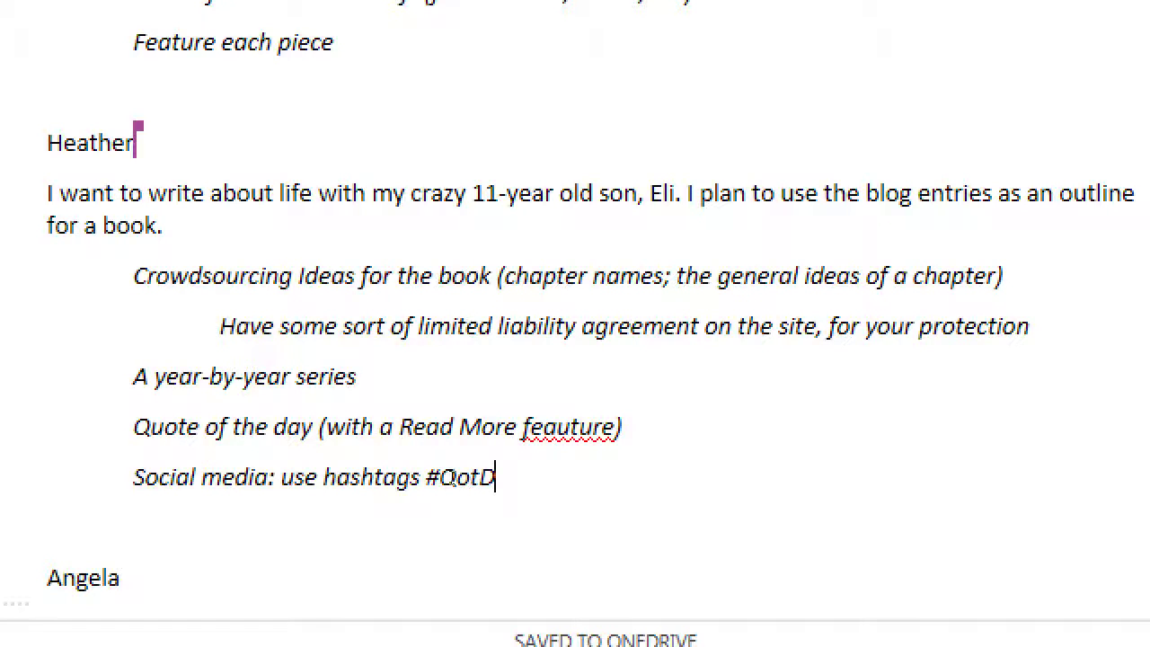
key("Return")
type("http:")
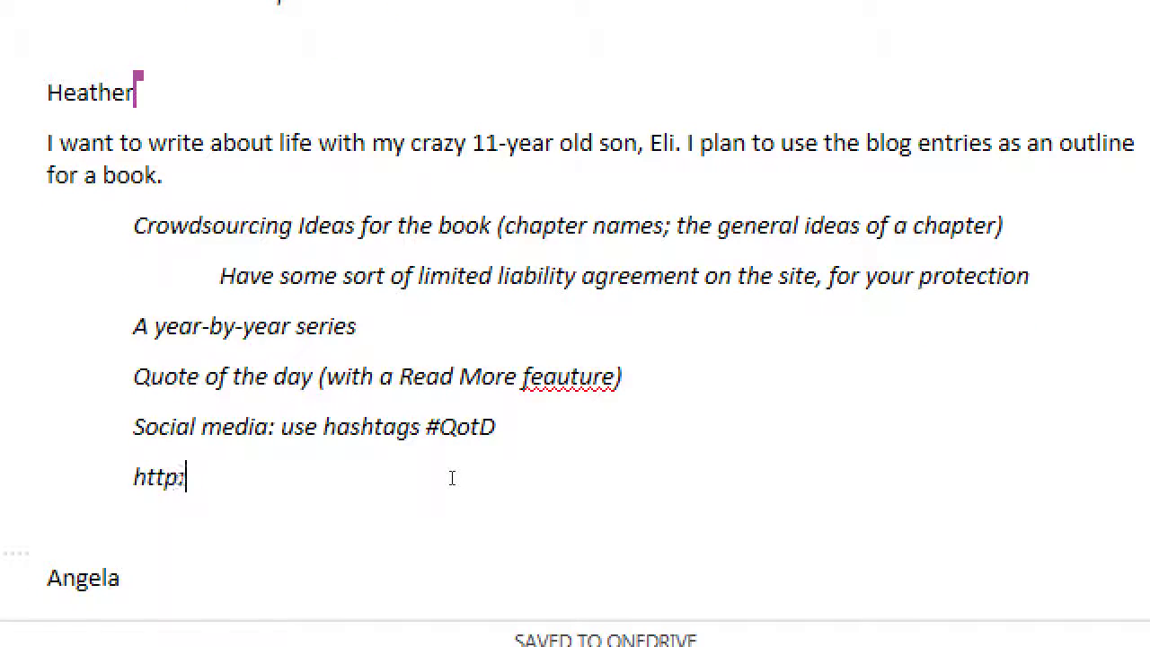
type("fiverr.c")
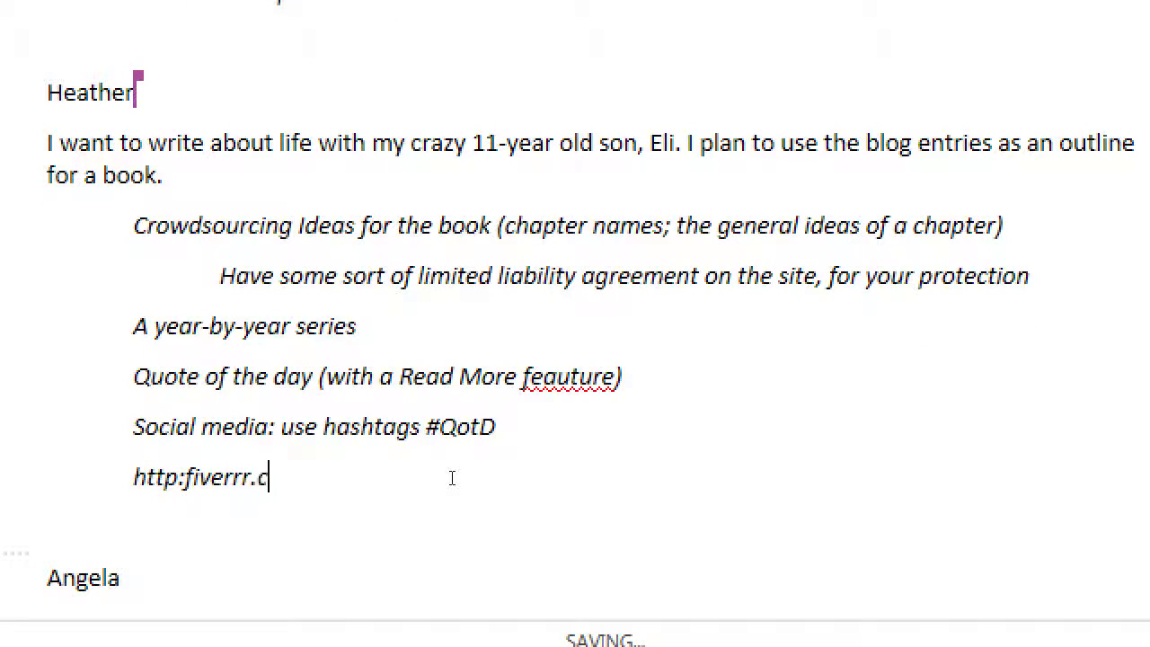
type("om")
key("BackSpace")
key("Left")
key("Left")
key("Left")
key("Left")
key("Left")
key("Left")
key("BackSpace")
key("End")
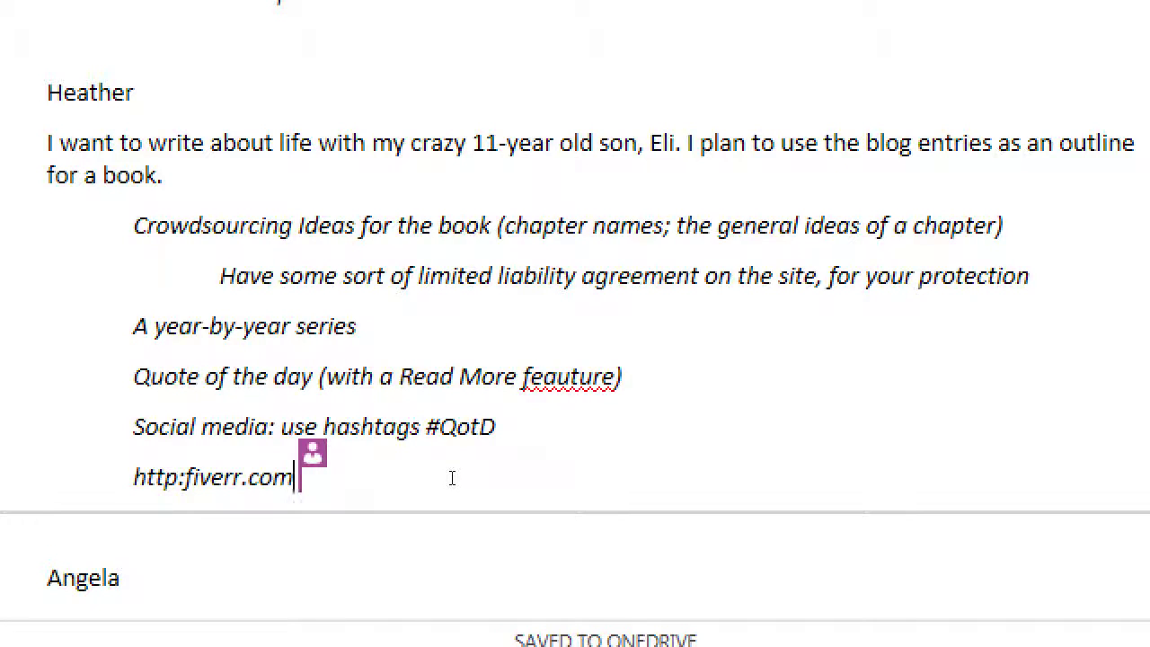
key("Left")
key("Left")
key("Left")
key("Left")
key("Left")
key("Left")
key("Left")
key("Left")
key("Left")
key("Left")
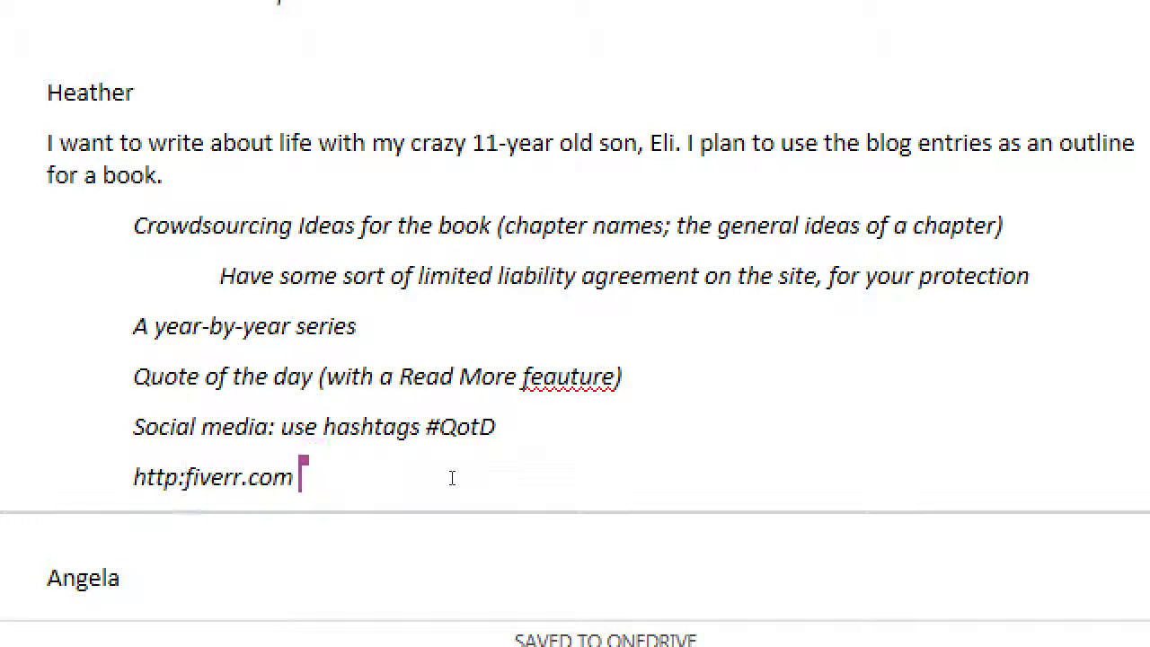
type("//")
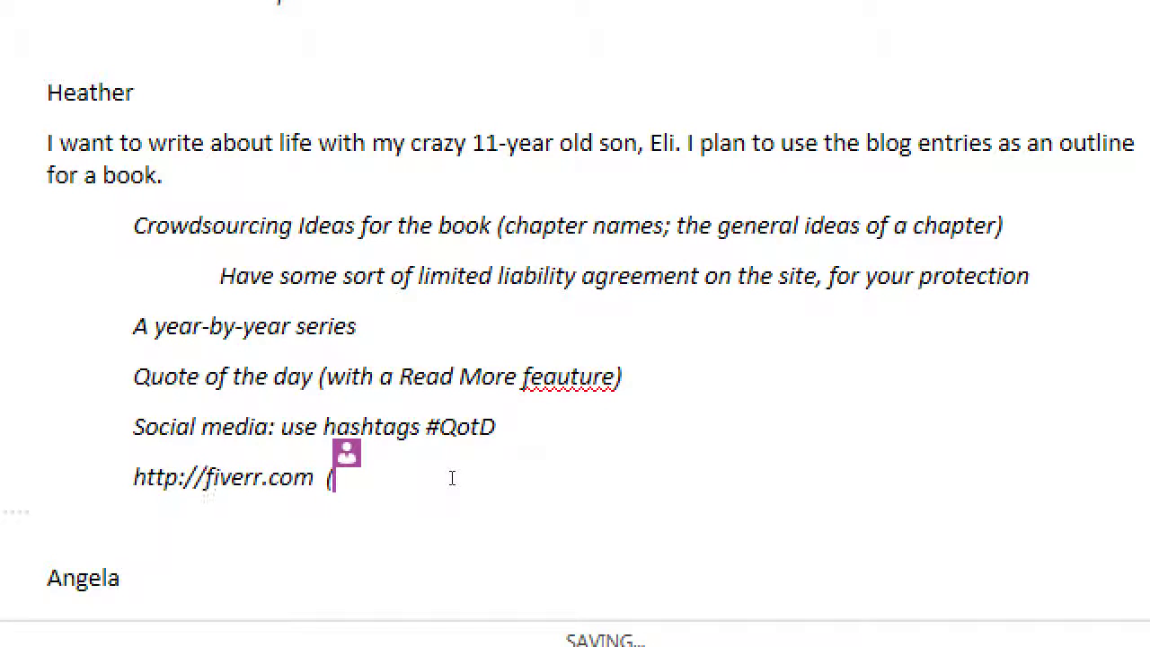
Add the note 'services for $5)' after the fiverr.com address.
type("sell")
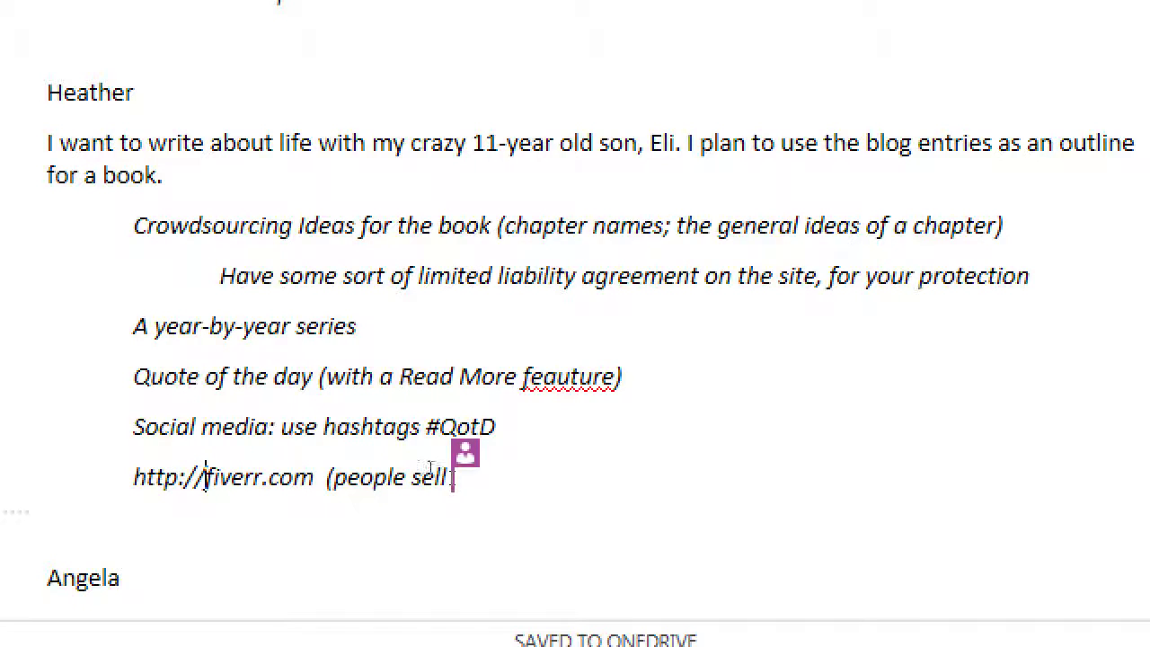
scroll(336, 497, "down", 3)
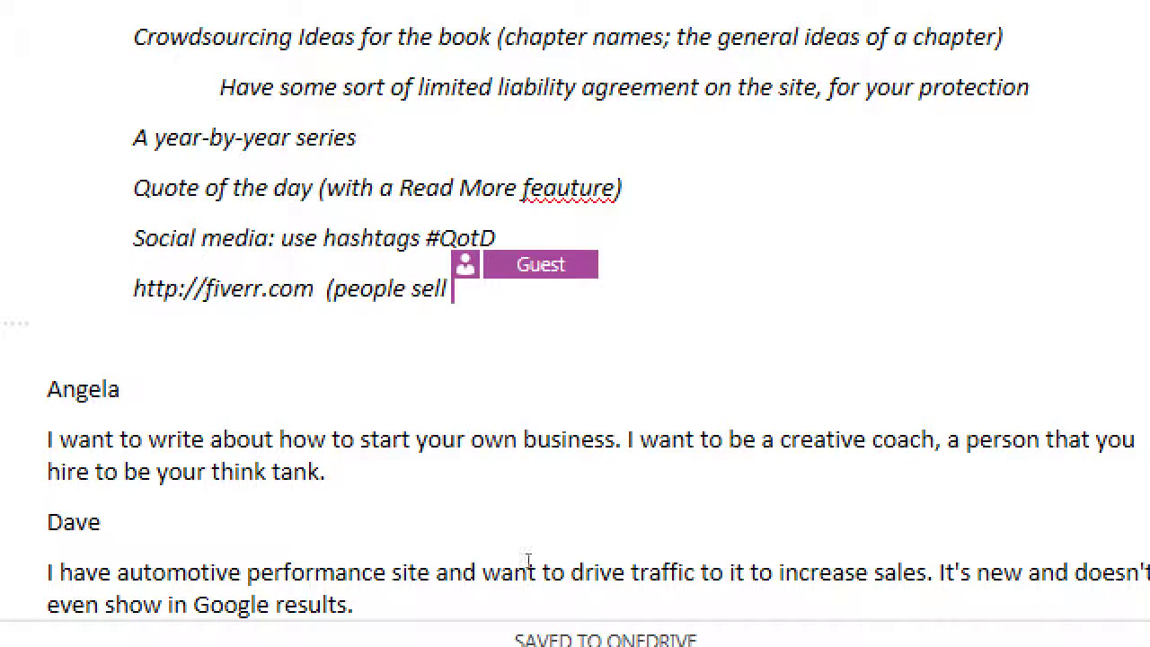
type("services for $")
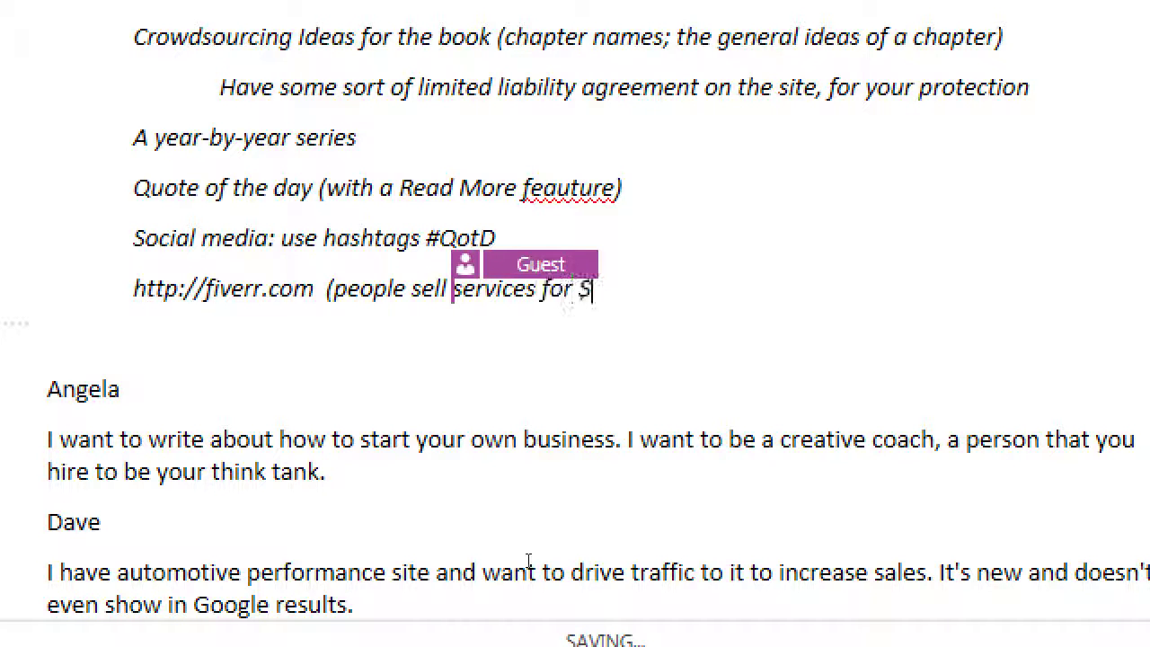
type("5)")
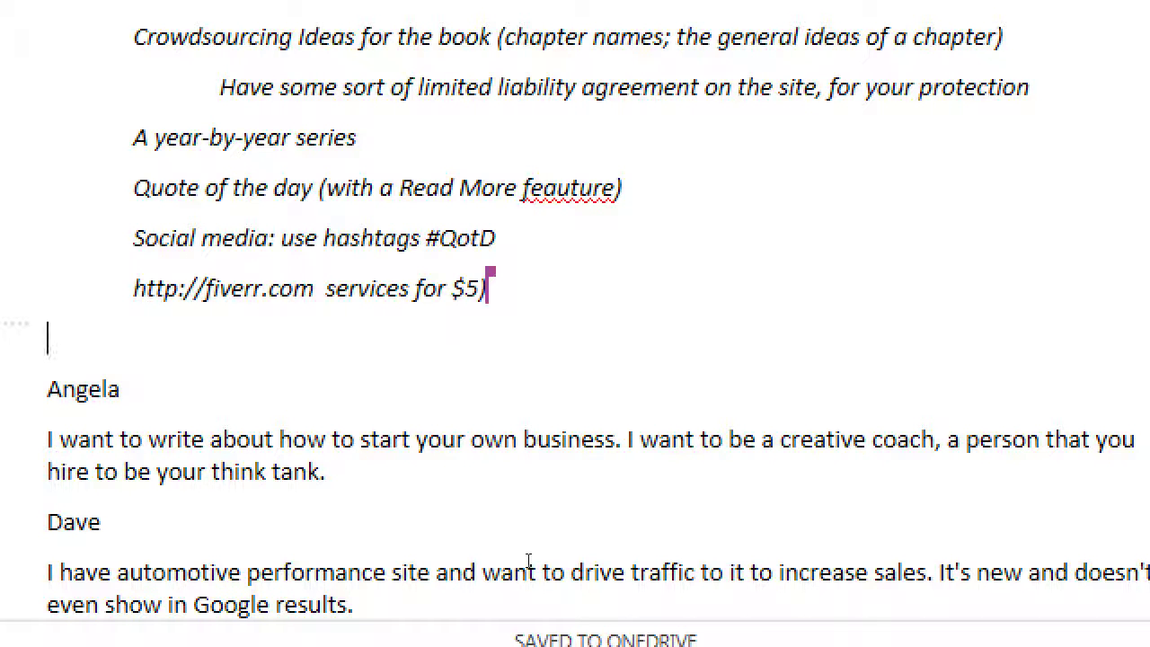
scroll(528, 560, "up", 3)
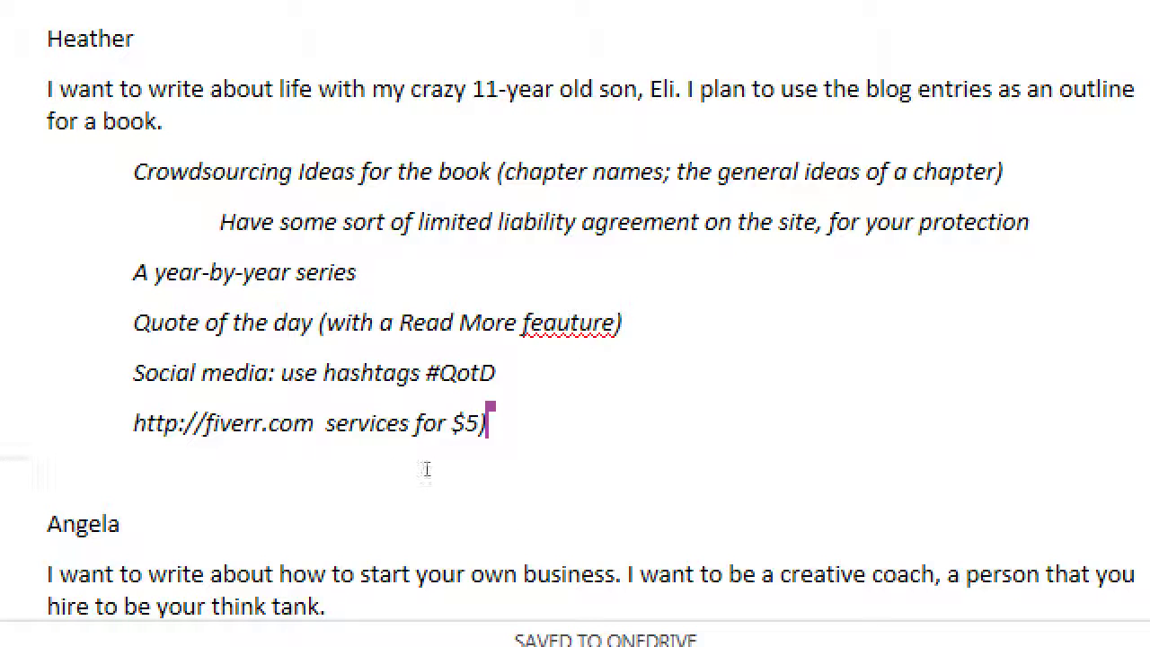
Below the business-coach paragraph, start an indented italic idea line reading 'Step-by-step series'.
scroll(364, 439, "down", 5)
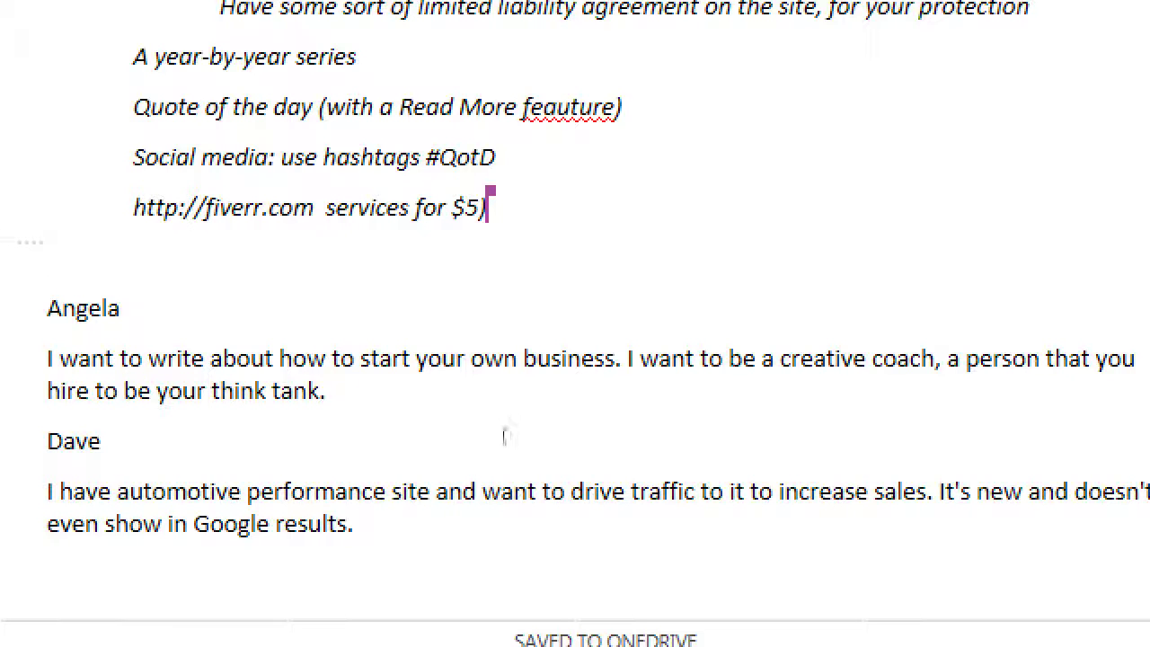
key("Down")
key("Down")
key("Down")
key("End")
key("Return")
key("Return")
key("Up")
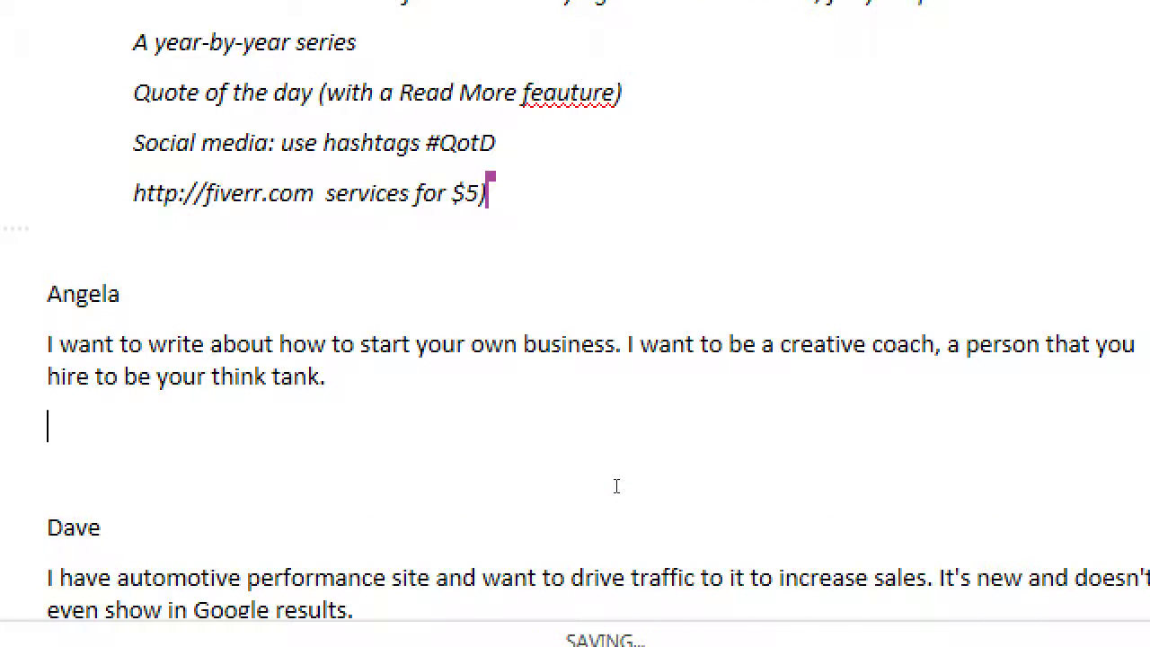
key("Tab")
type("St")
key("BackSpace")
key("BackSpace")
key("ctrl+i")
type("Sto")
type("p-by-ste")
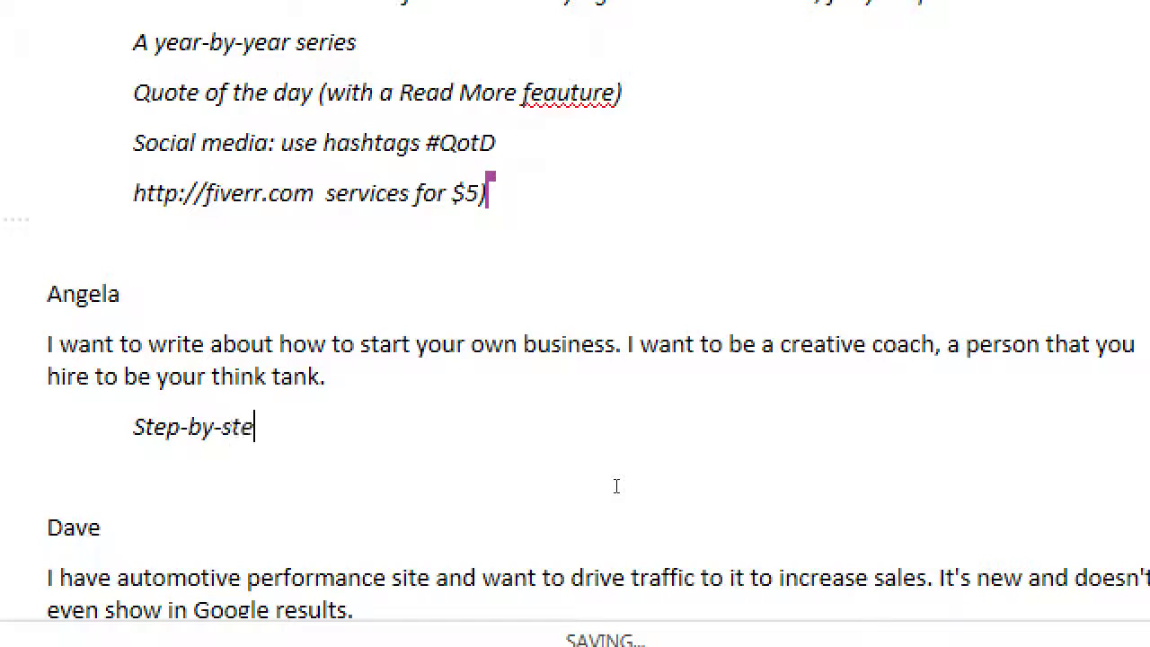
type("p")
type("se")
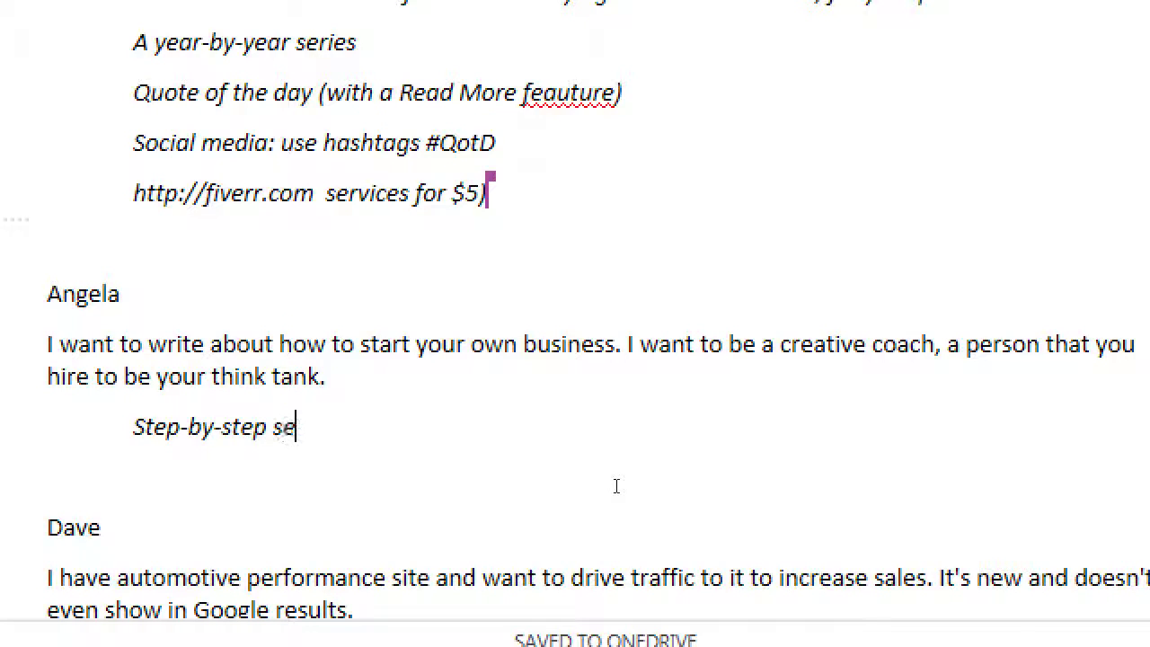
type("ries")
Add the ideas 'Get a licencse', 'Contracts' and 'Charging for work' on separate lines.
key("Return")
type("Get ")
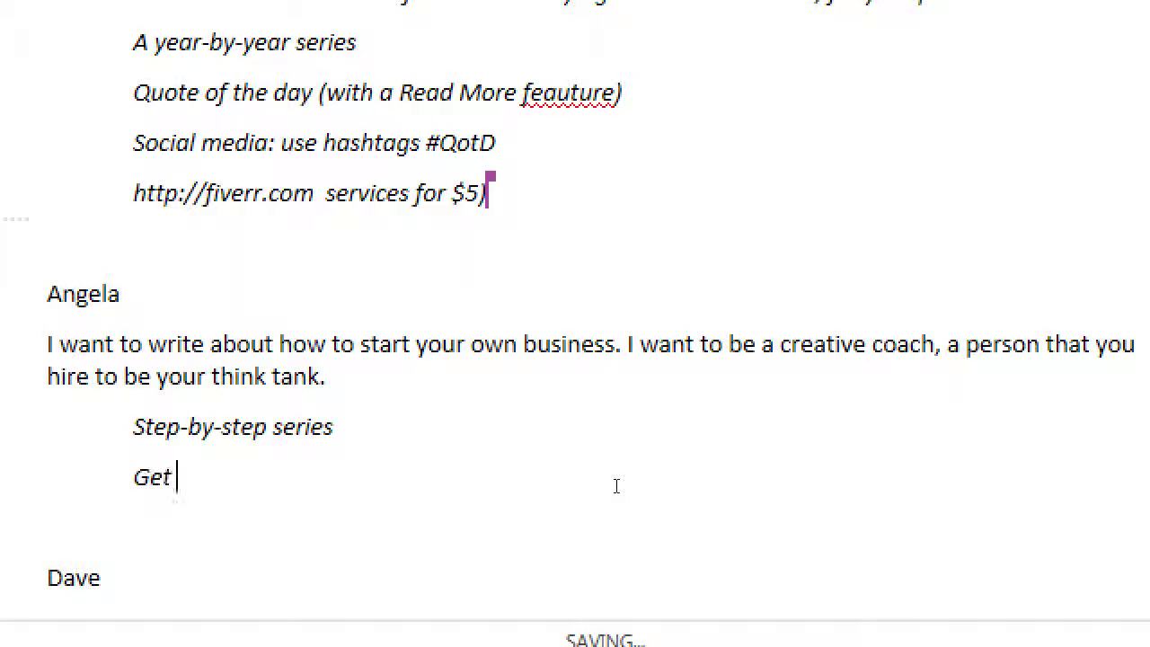
type("a licencse")
key("Return")
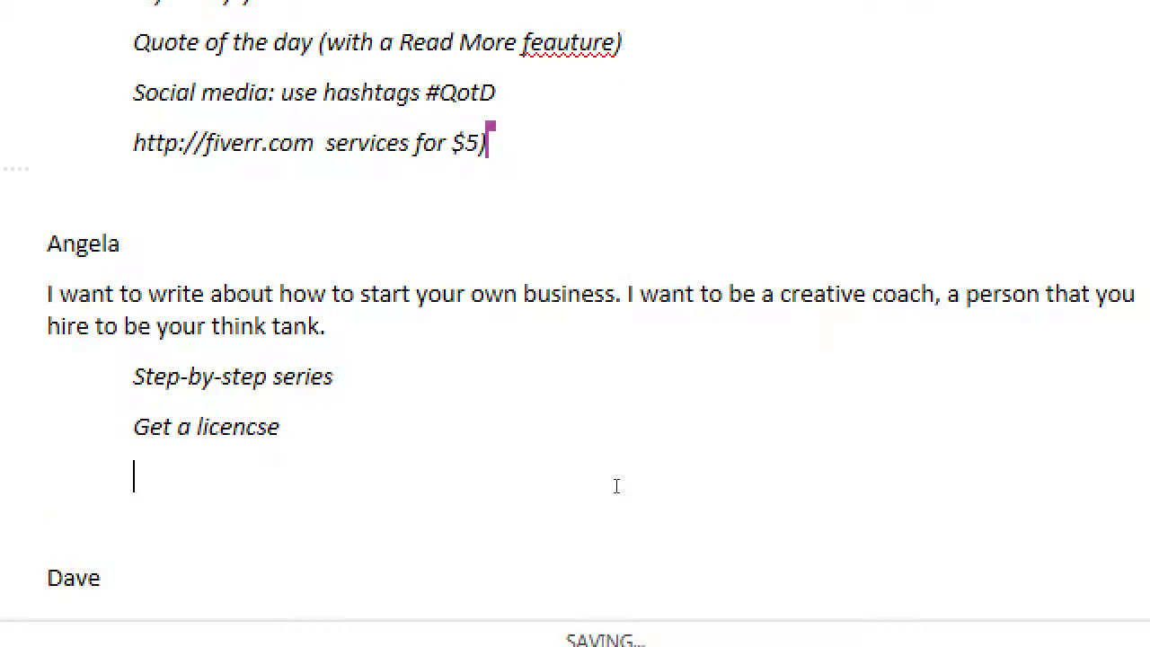
type("Contra")
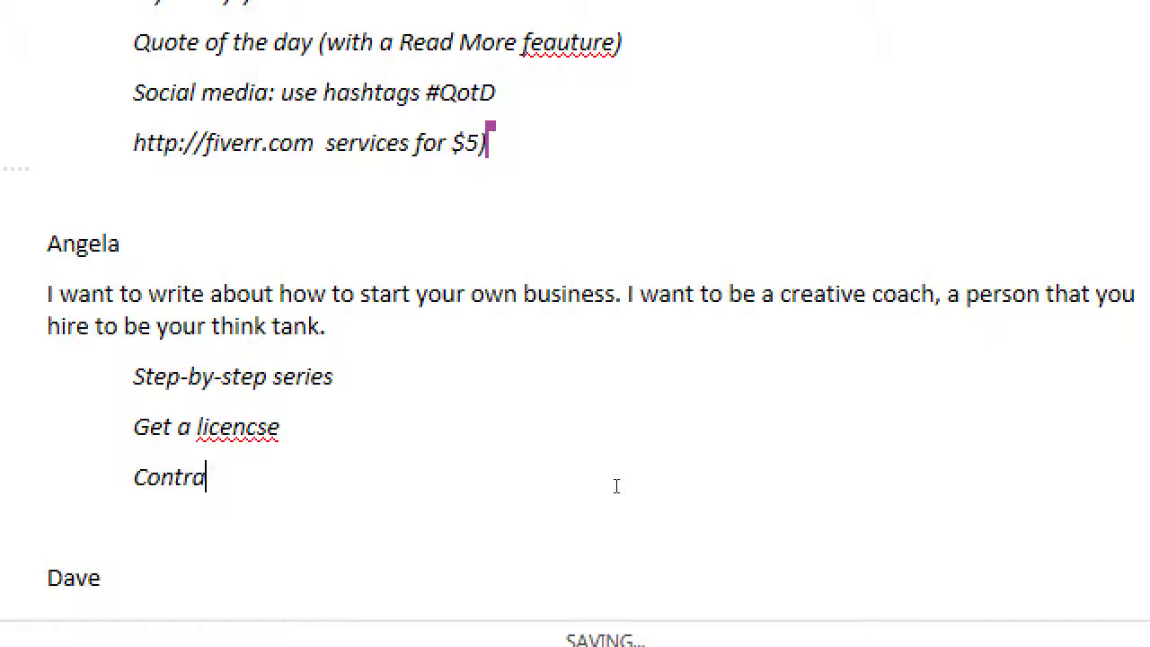
type("cts")
key("Return")
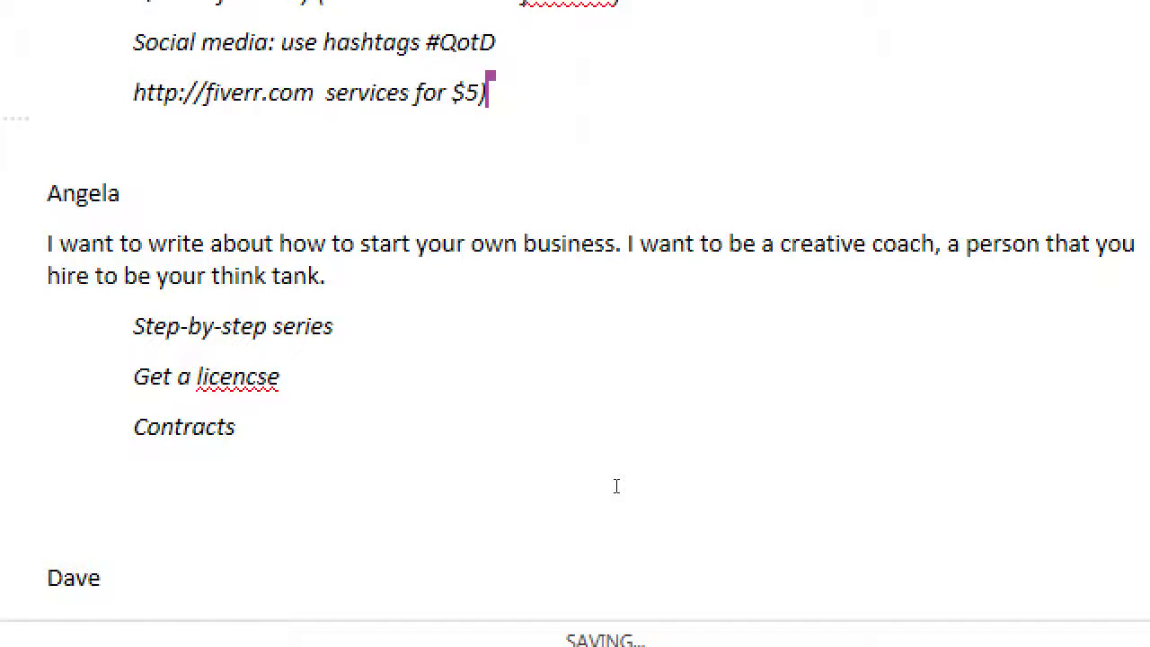
type("Chargi")
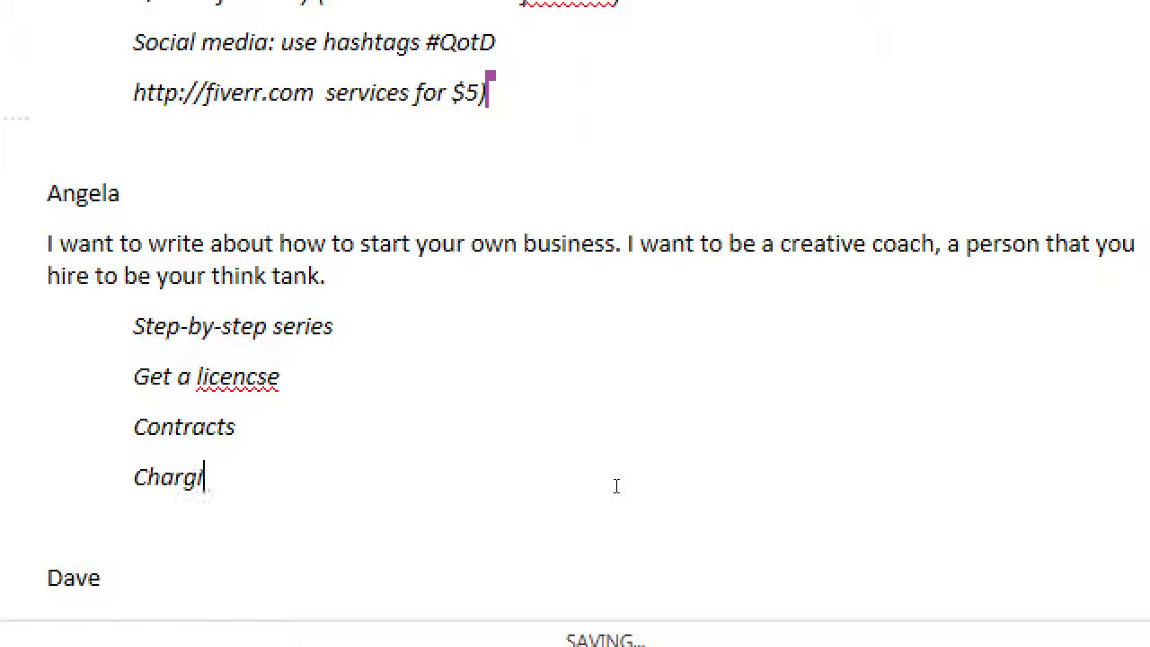
type("ng for work")
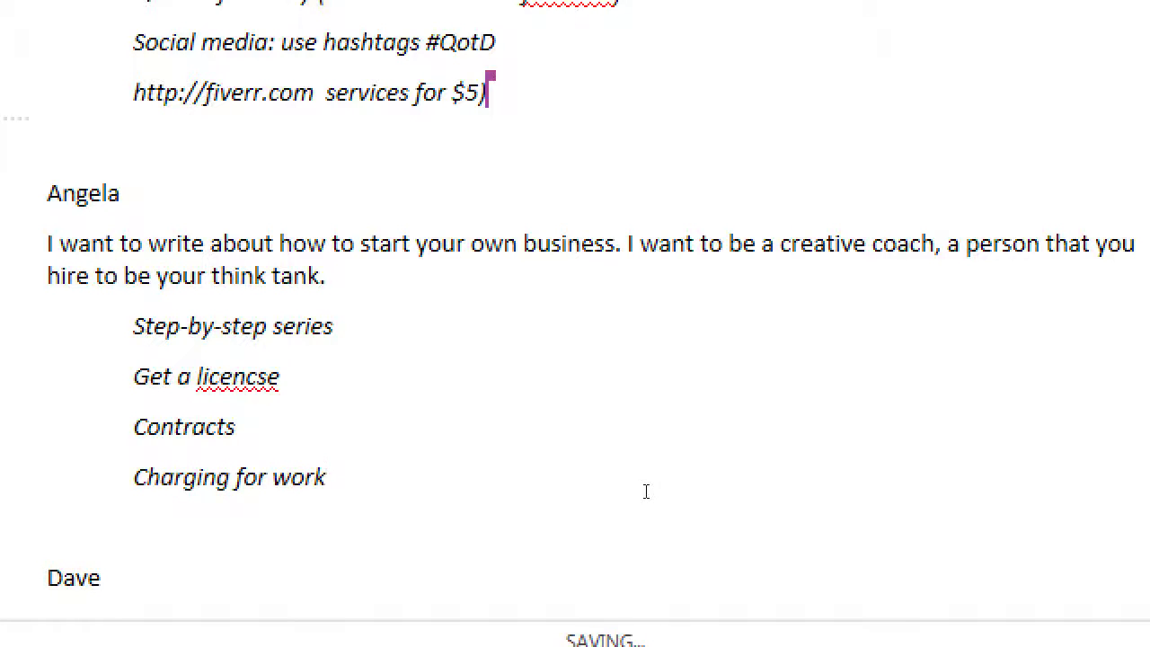
Correct 'licencse' to 'license' and indent that line one level deeper.
right_click(274, 377)
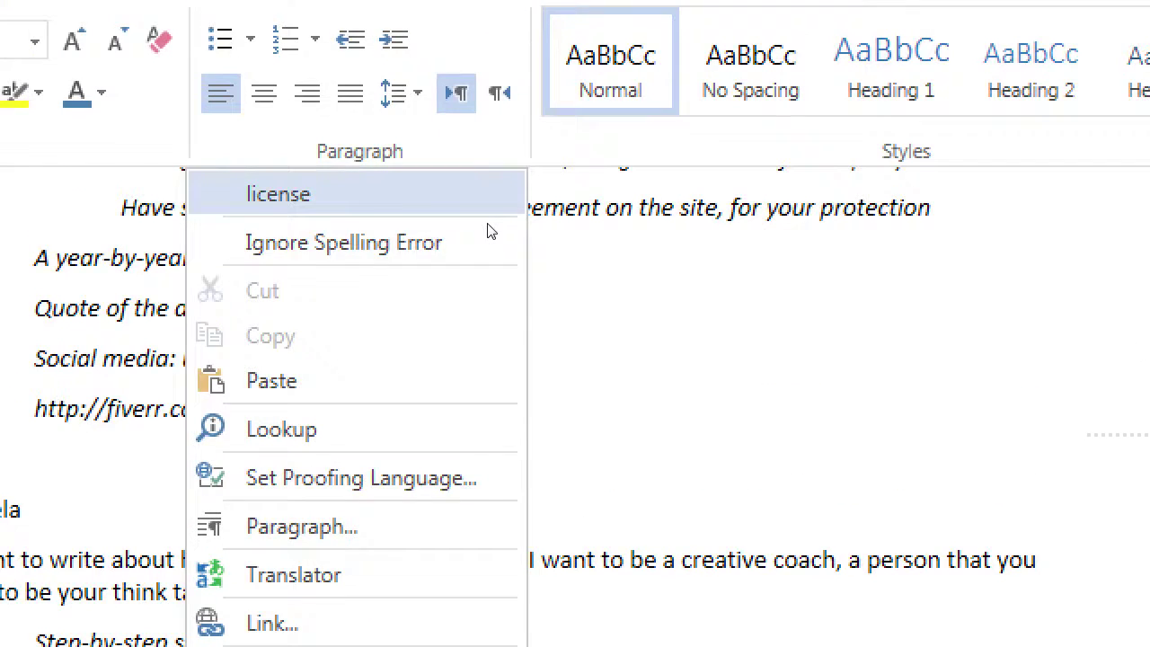
left_click(489, 202)
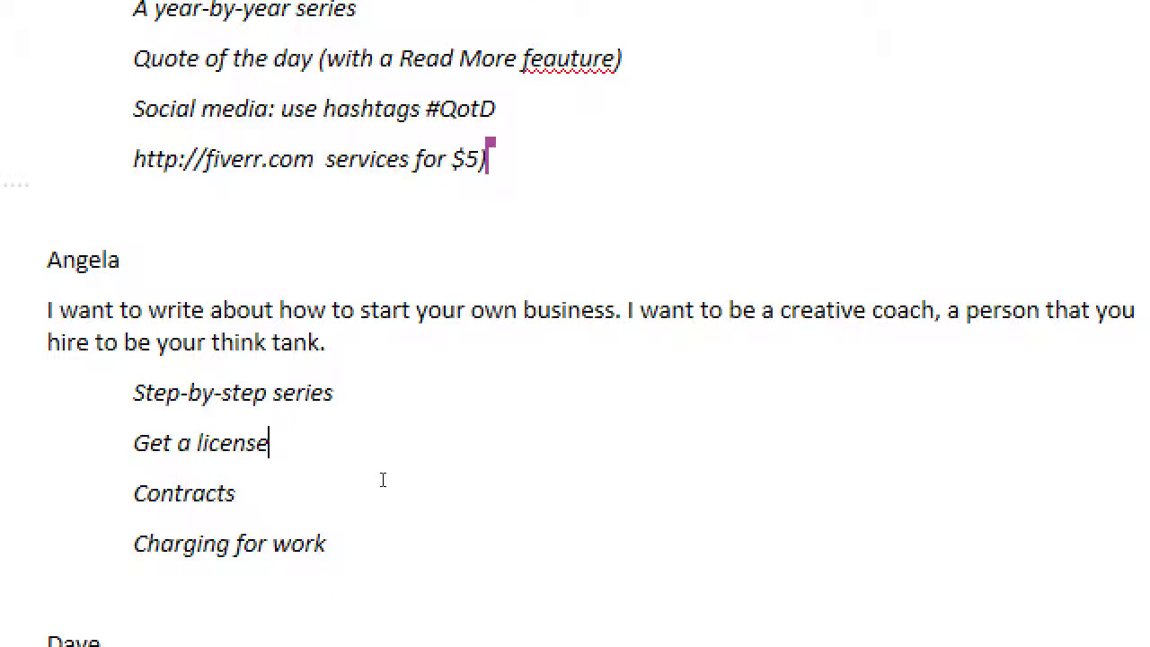
key("Home")
key("Tab")
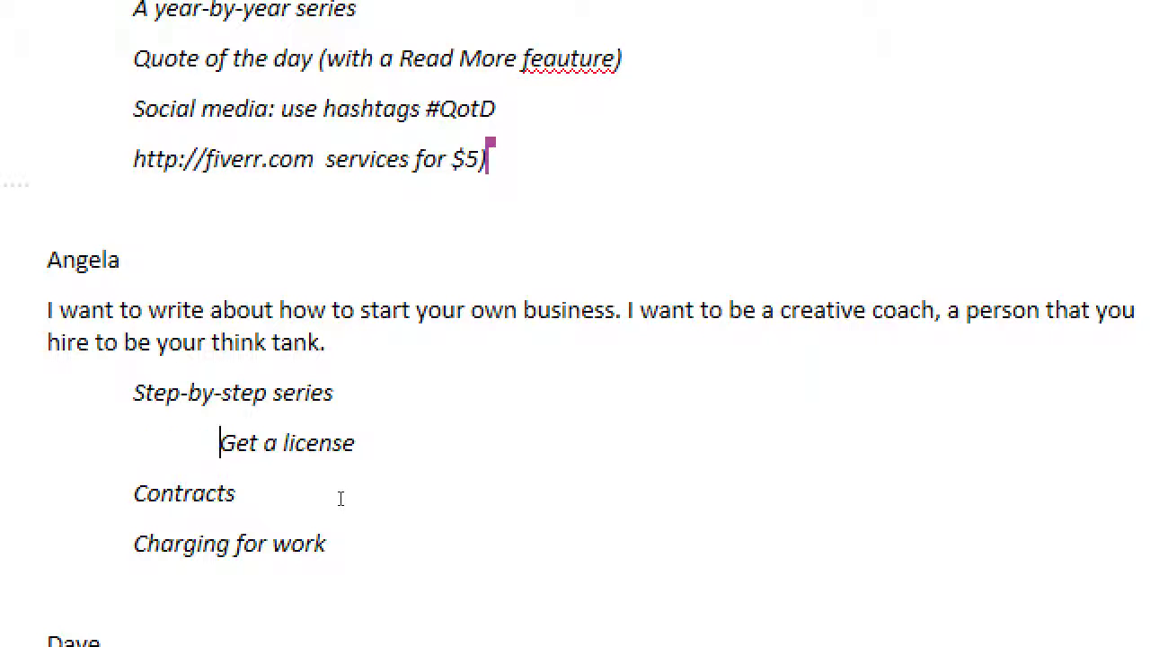
Indent 'Contracts' and 'Charging for work' one level deeper as well.
key("Down")
key("Home")
key("Tab")
key("Down")
key("Home")
key("Tab")
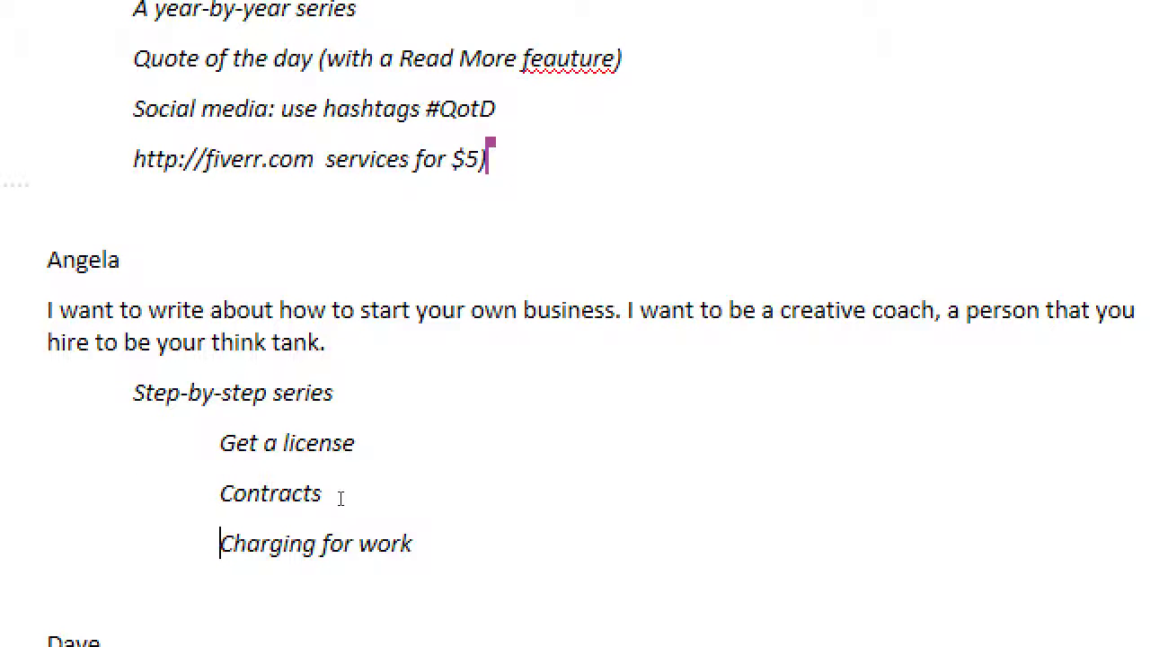
scroll(341, 497, "down", 1)
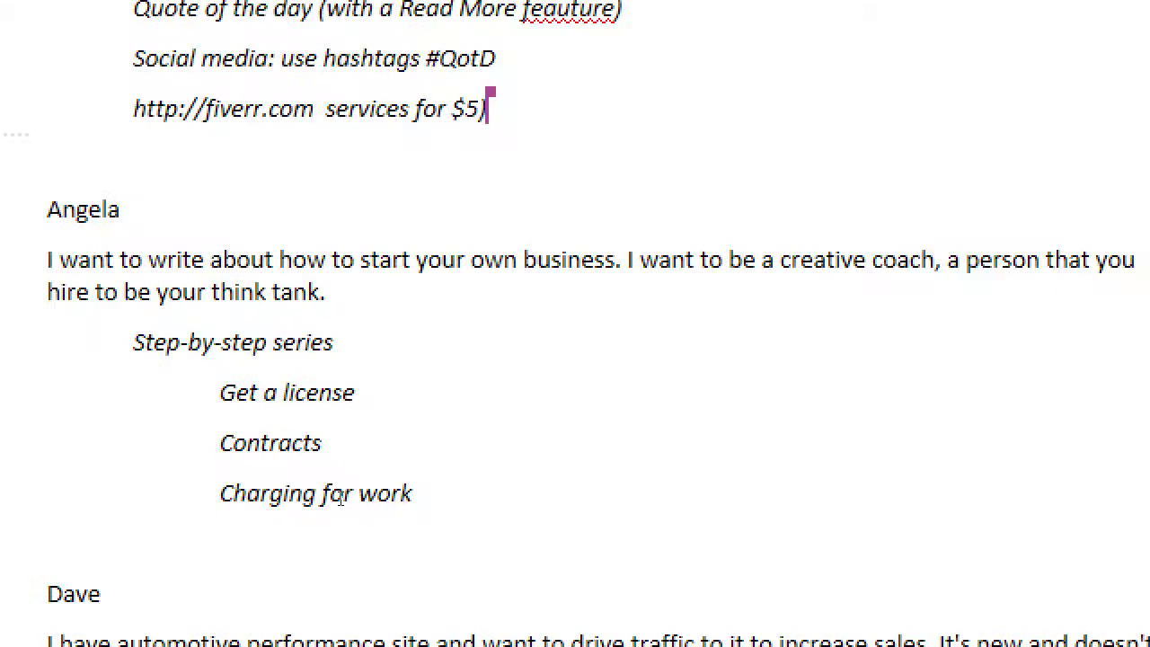
Indent the empty line below 'Charging for work' to the 'Step-by-step series' level.
key("Tab")
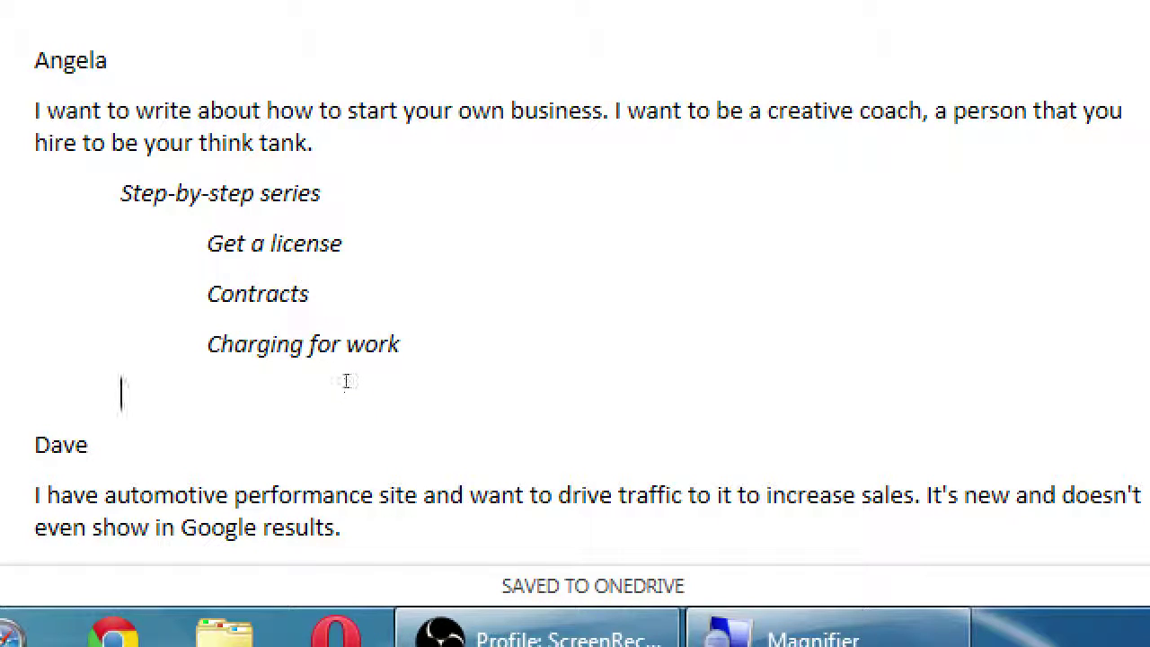
Type 'A series on Experiences' on the empty indented line and make it italic.
left_click_drag(328, 380, 403, 385)
left_click(412, 385)
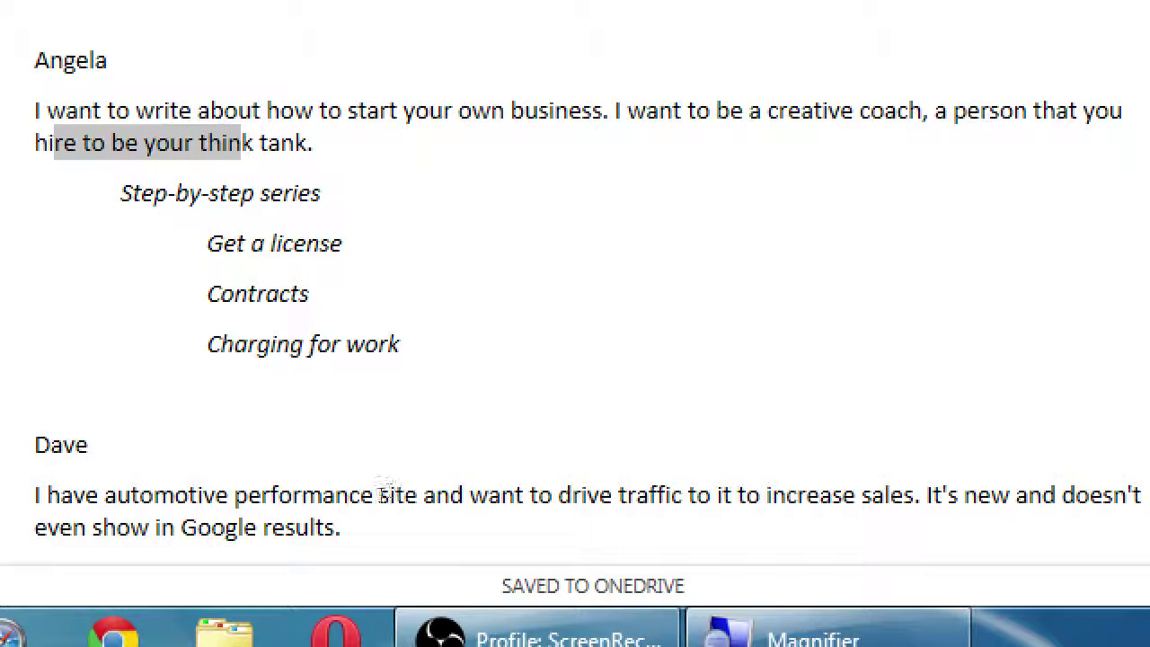
type("A")
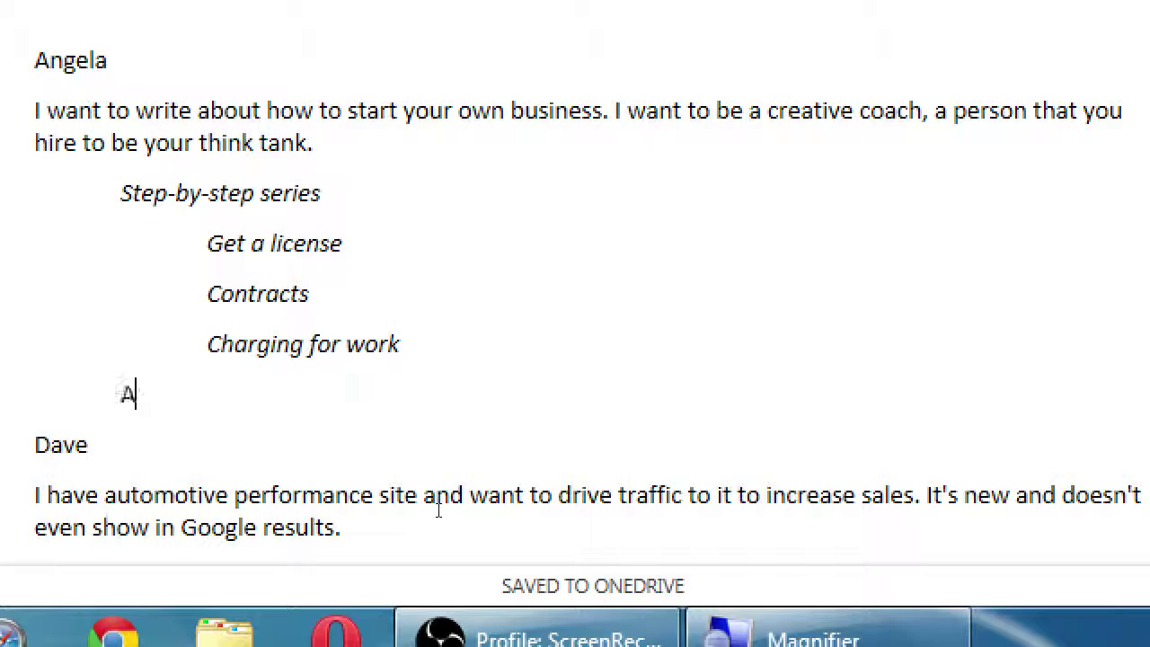
type(" series on e")
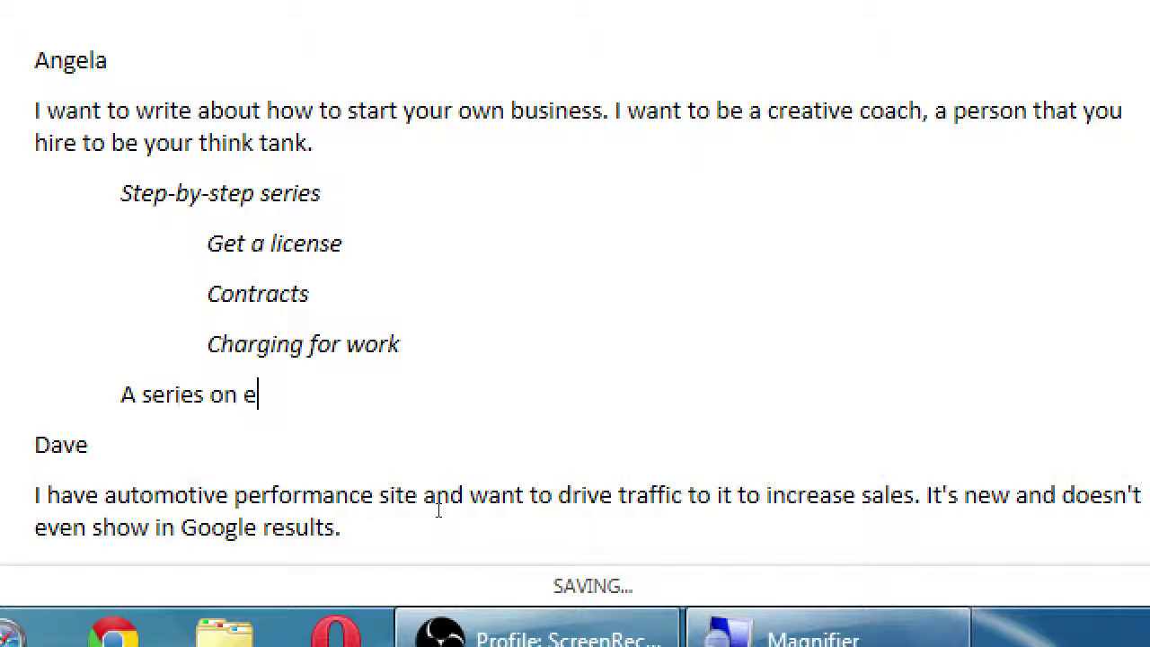
key("BackSpace")
type("Experiences")
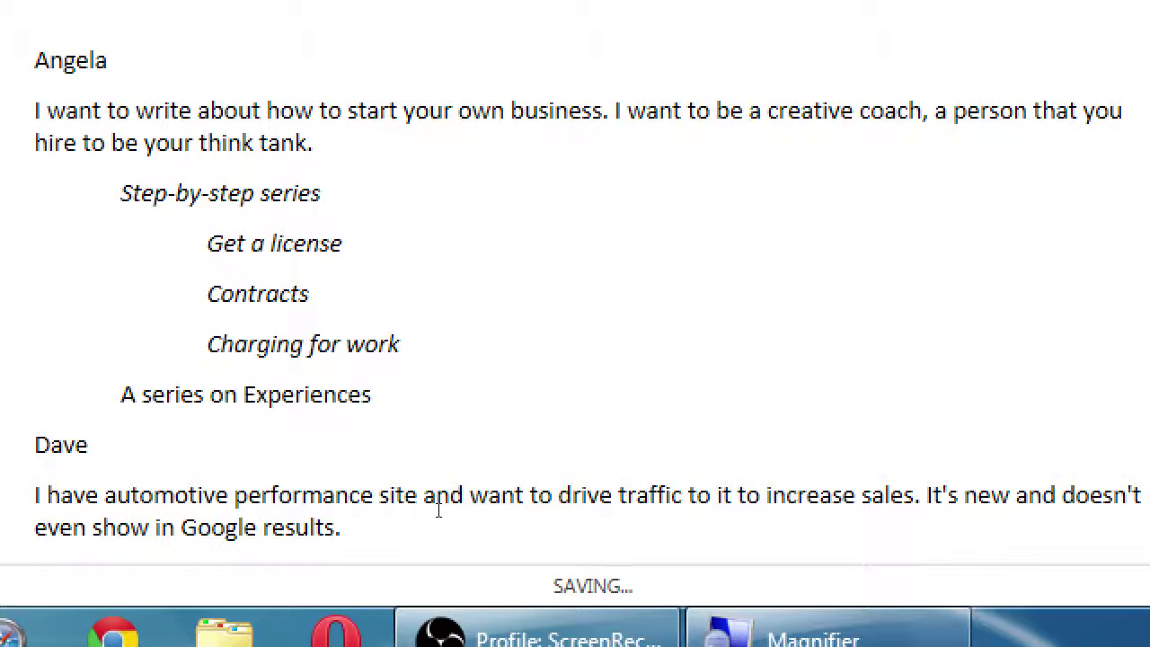
key("shift+Home")
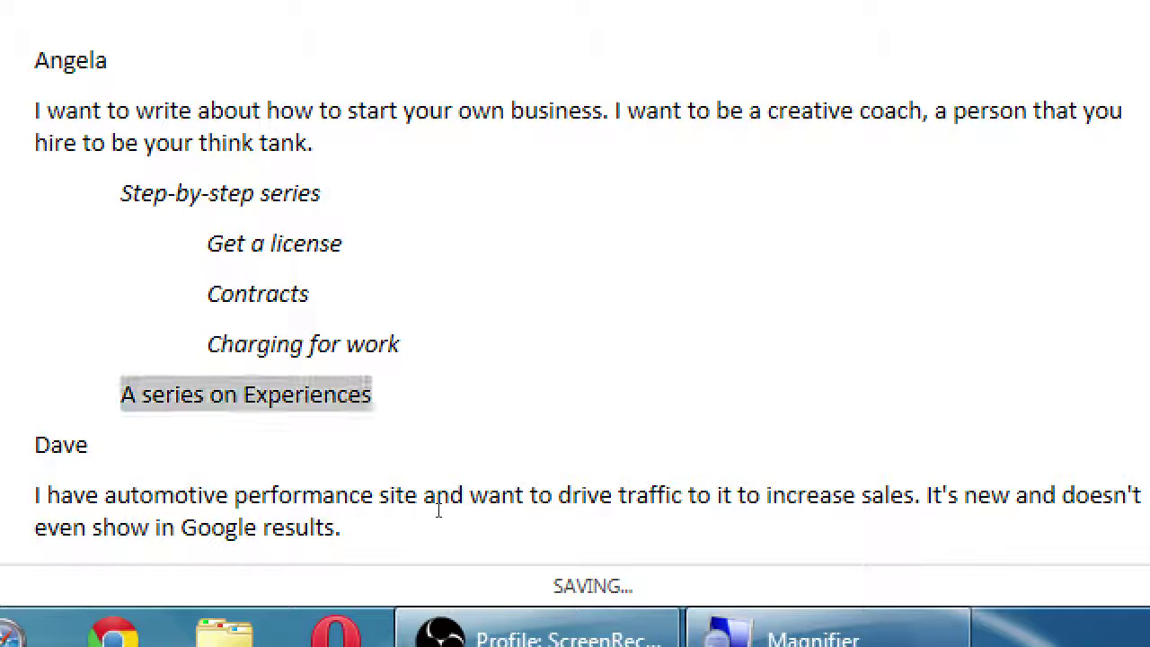
key("ctrl+i")
key("End")
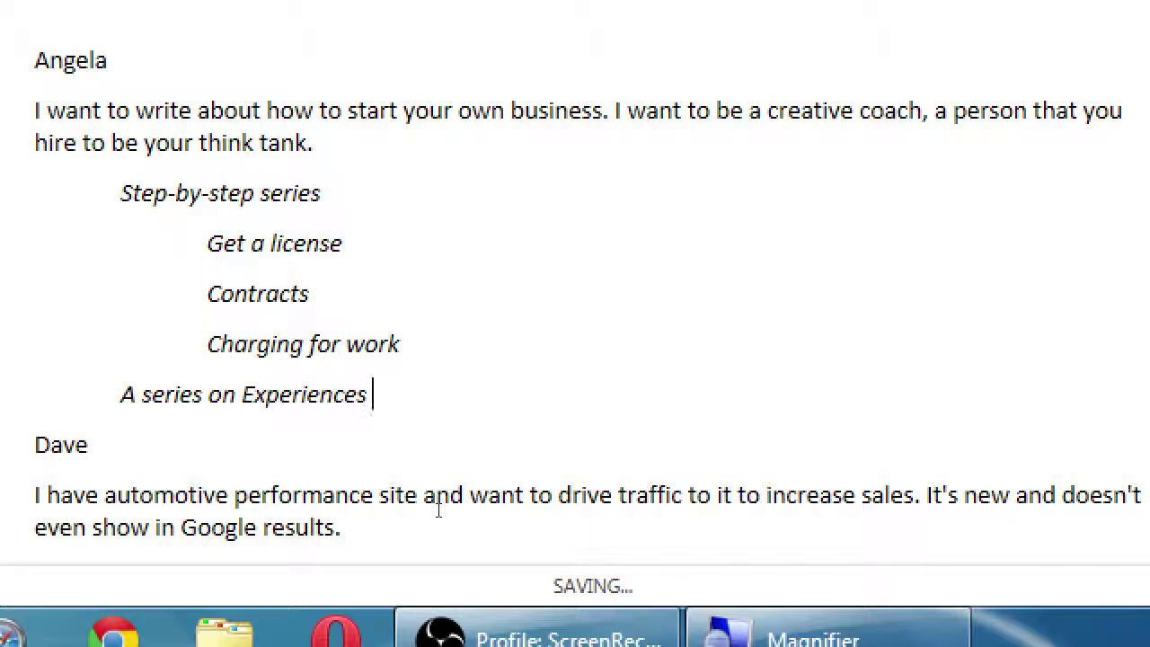
Finish the line with '(what did you learn from your mistakes)'.
type("(wh")
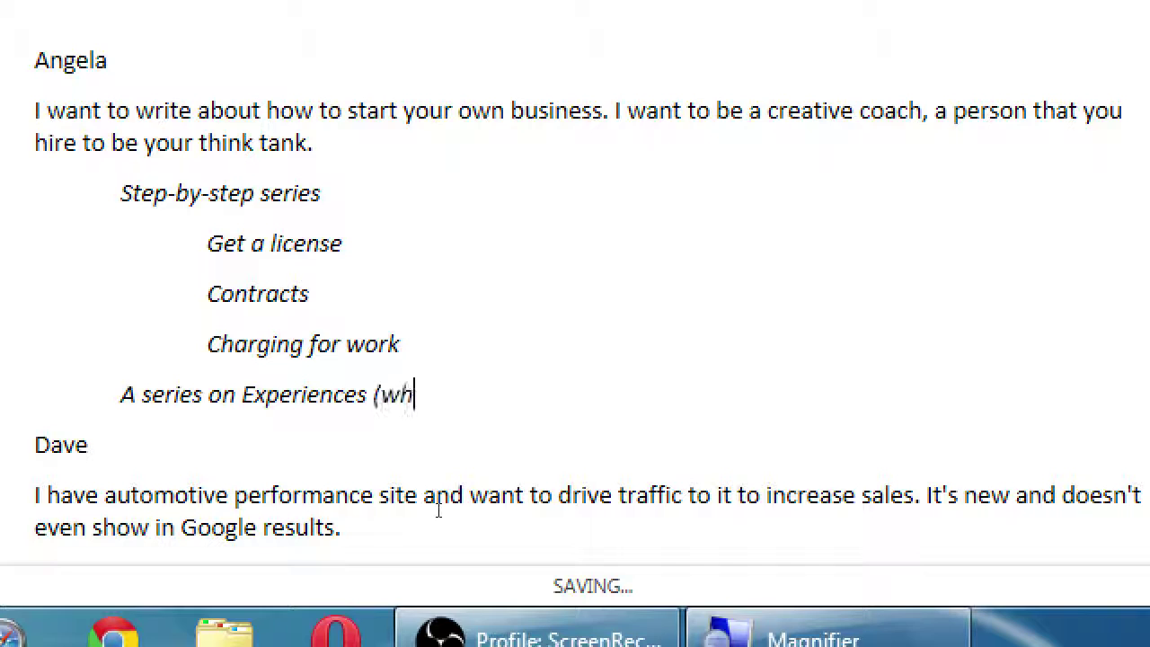
type("at did you learn for")
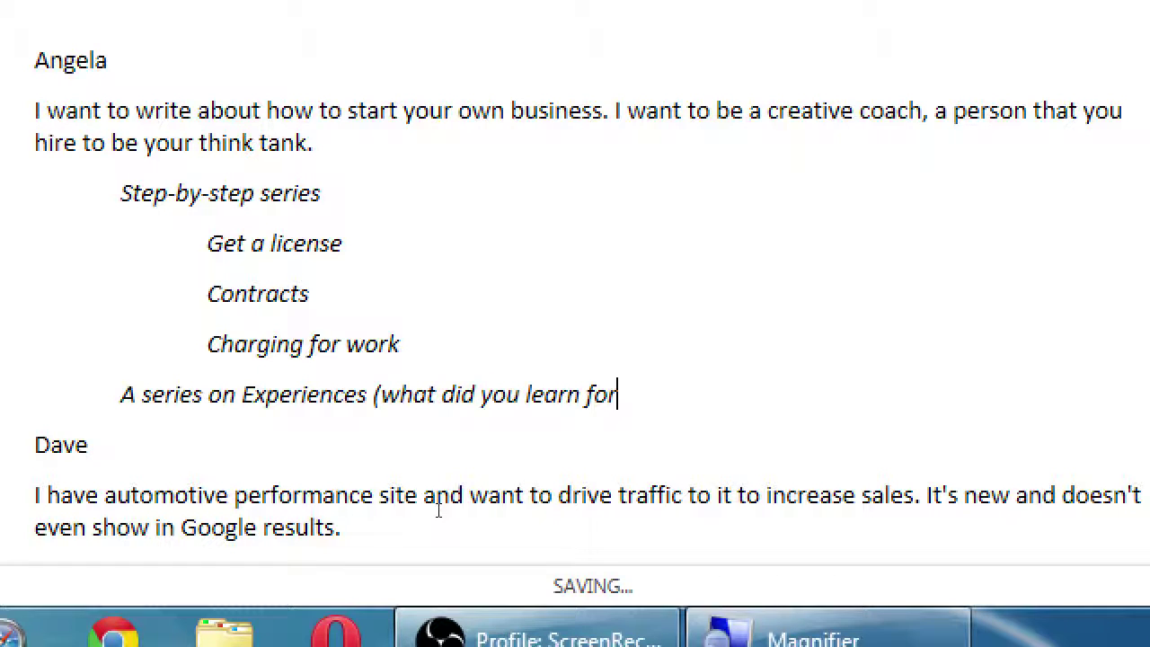
key("BackSpace")
type("rom your mistakes)")
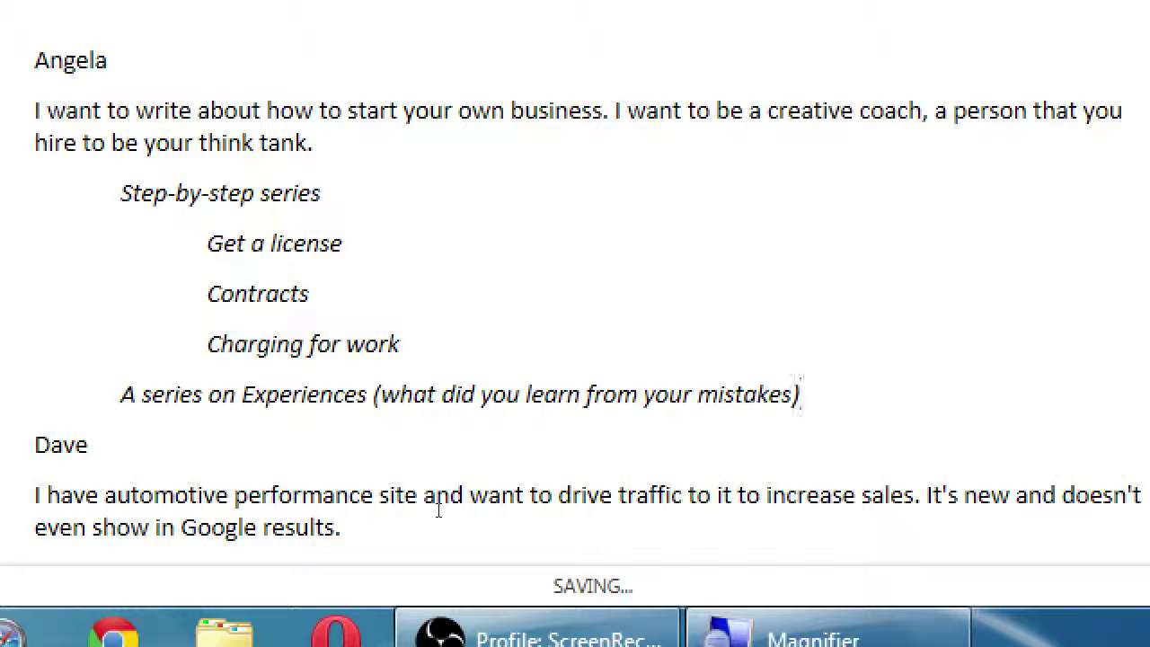
scroll(438, 510, "down", 1)
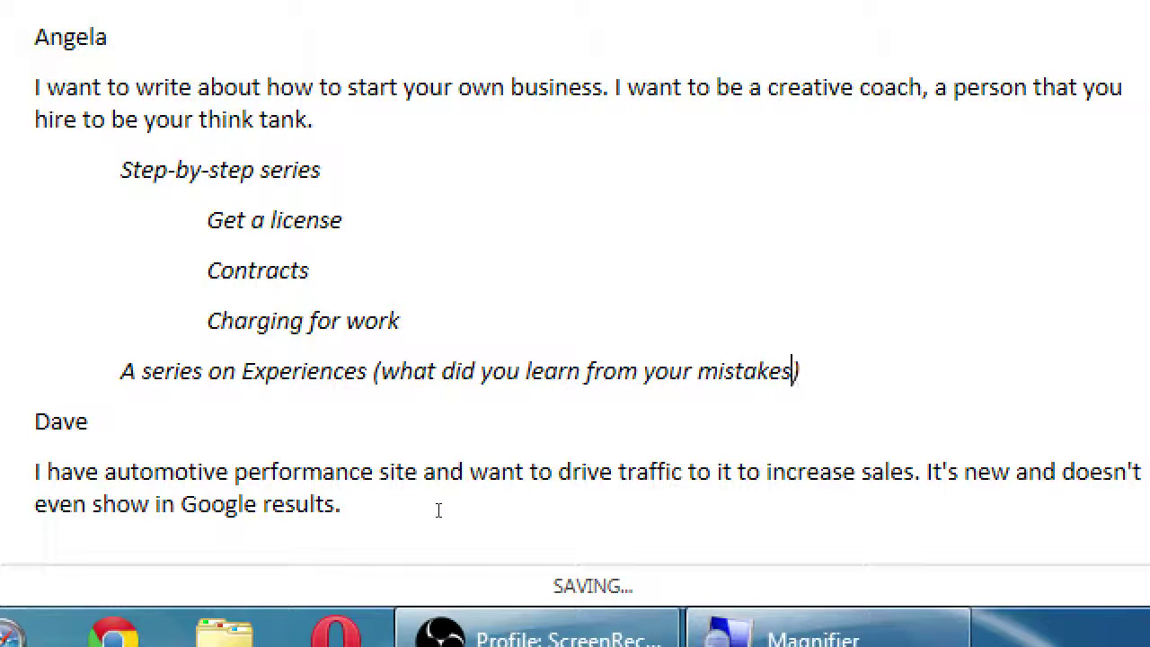
Reword the parenthetical as the question '(Did you learn from your mistakes?)'.
key("Left")
type("?")
key("ctrl+Left")
key("ctrl+Left")
key("ctrl+Left")
key("ctrl+Left")
key("ctrl+Left")
key("ctrl+Left")
key("ctrl+Left")
key("ctrl+shift+Right")
key("BackSpace")
key("BackSpace")
key("BackSpace")
key("BackSpace")
key("BackSpace")
key("BackSpace")
key("BackSpace")
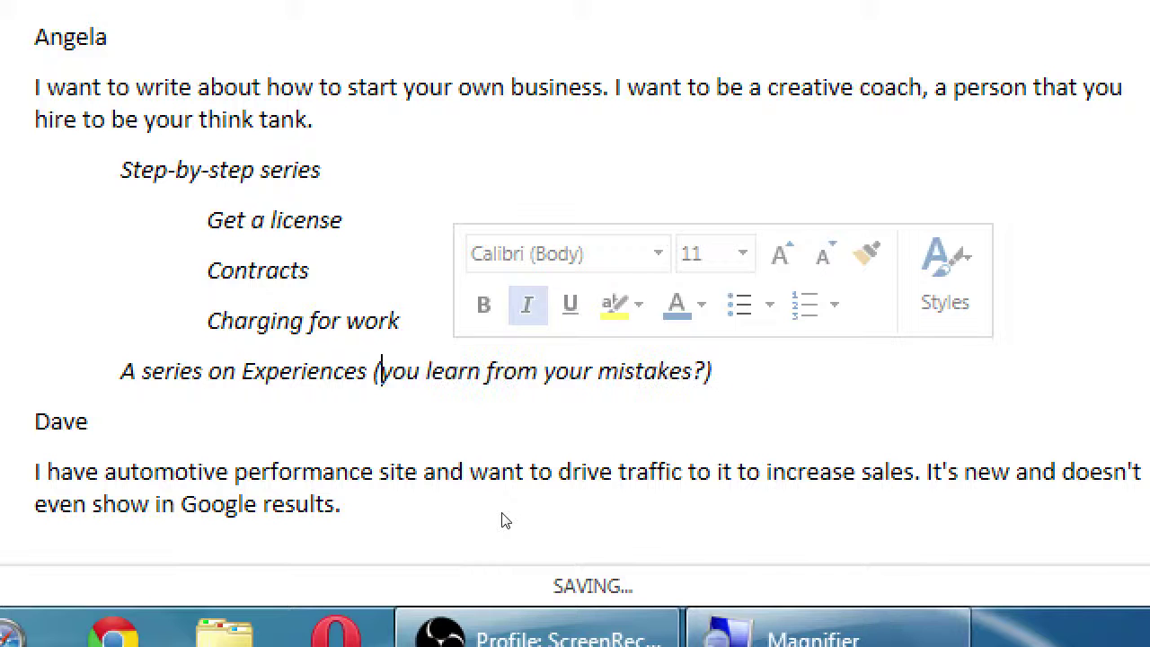
type("(Did")
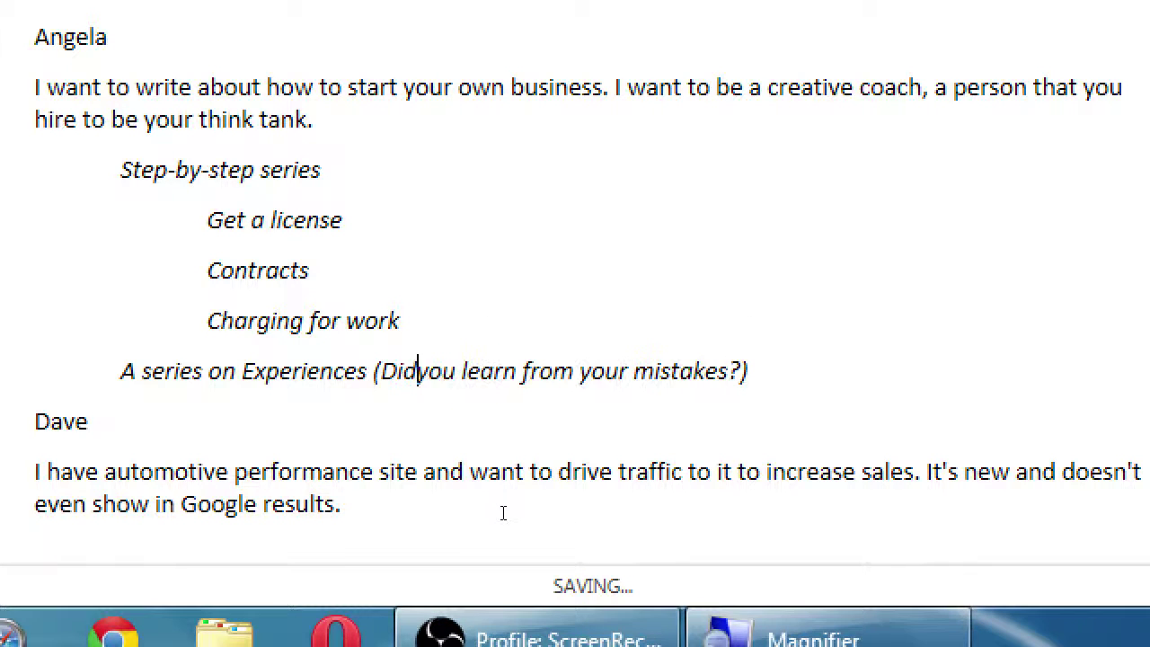
Add an idea line below it reading 'Motivational quotes, and they mean to you.'.
key("End")
key("Return")
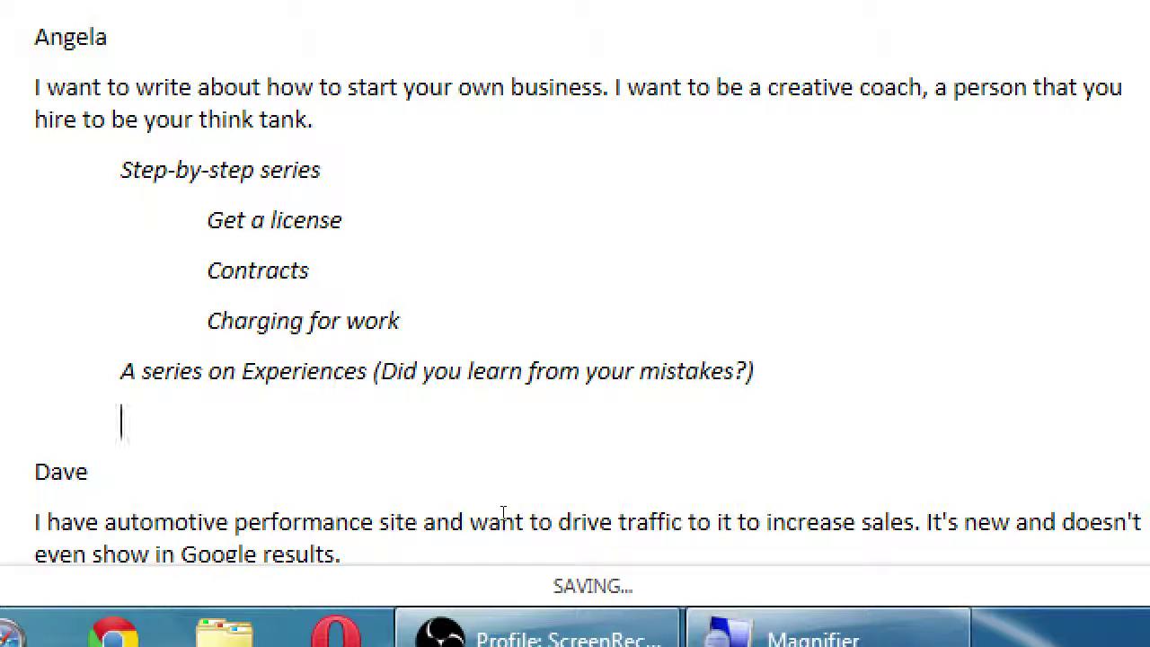
type("Motivatinal")
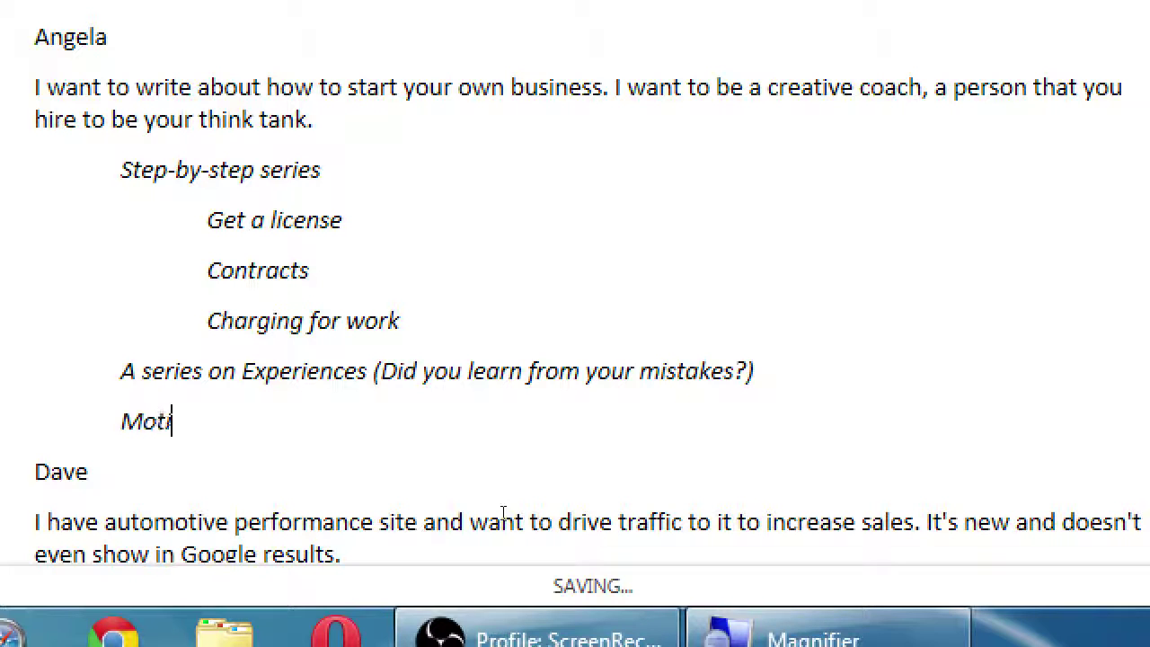
key("BackSpace")
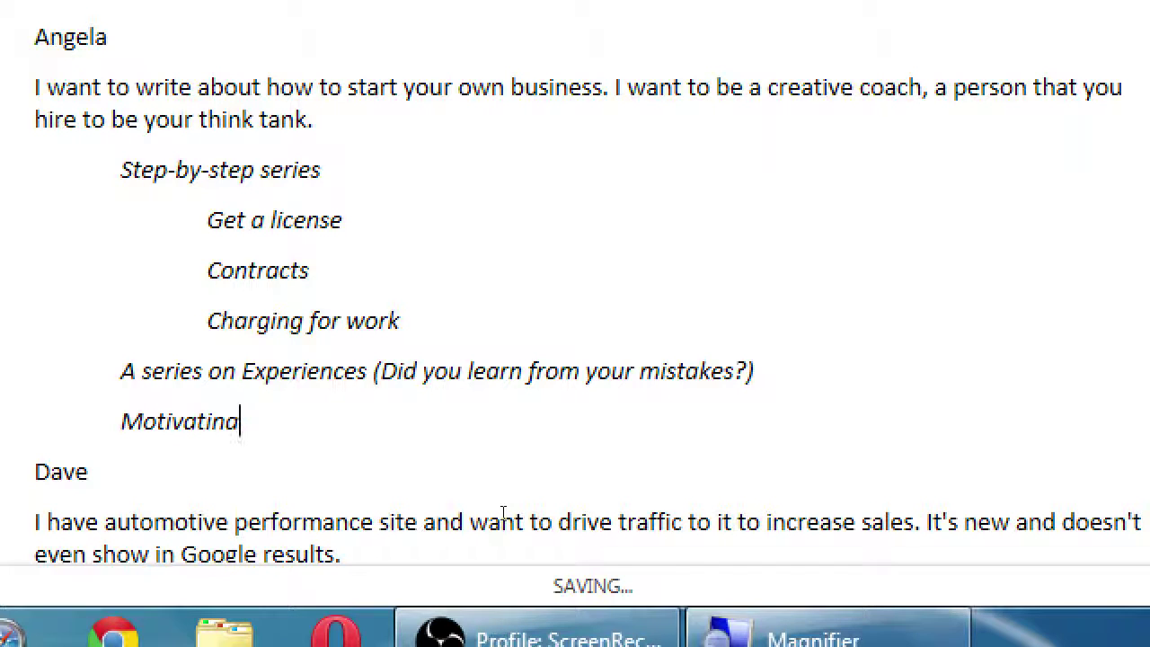
key("BackSpace")
key("BackSpace")
type("opno")
key("BackSpace")
key("BackSpace")
key("BackSpace")
type("nal quotes, and wh")
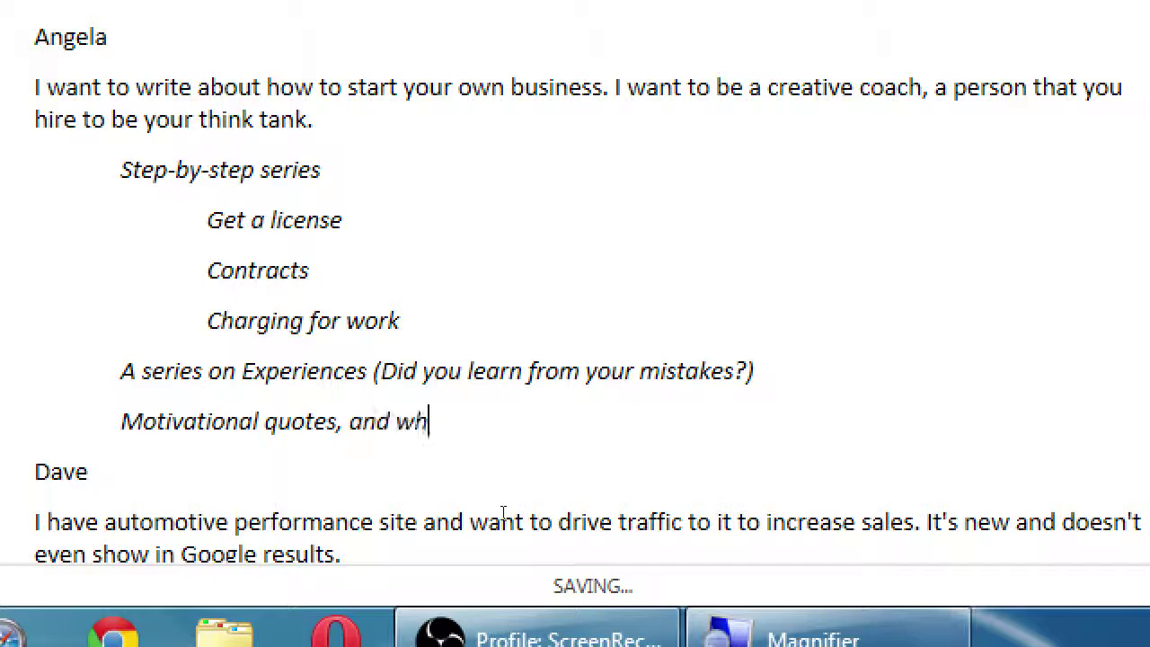
key("BackSpace")
key("BackSpace")
type("they mean to you.")
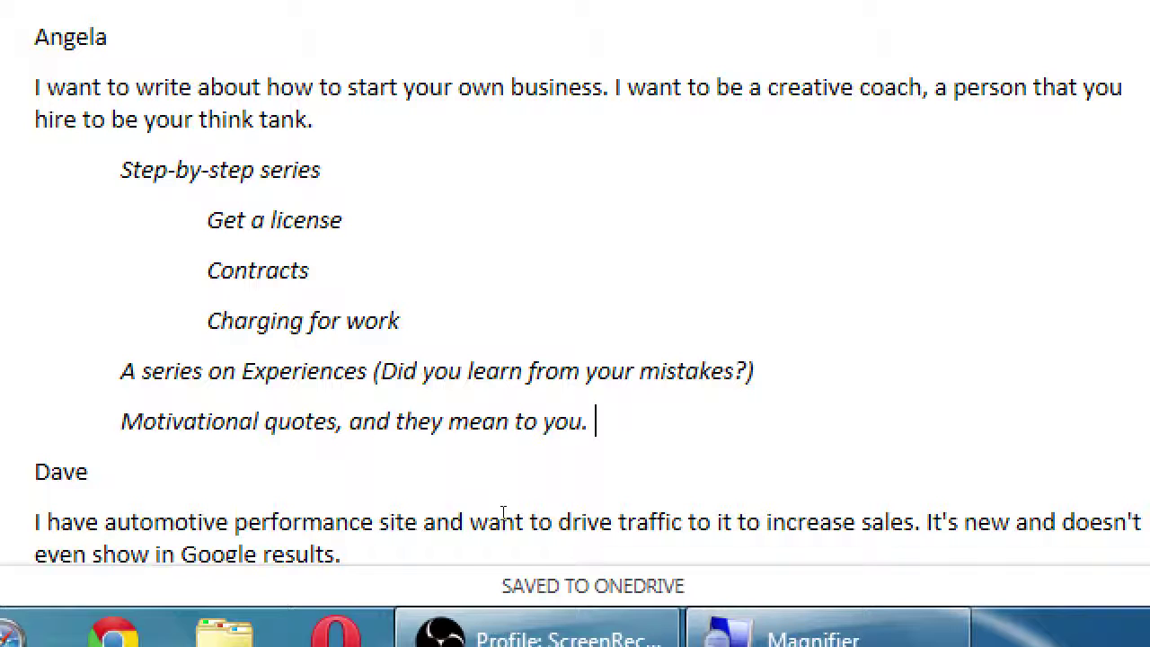
Indent the empty line under the automotive performance site paragraph to the idea level.
scroll(533, 503, "down", 1)
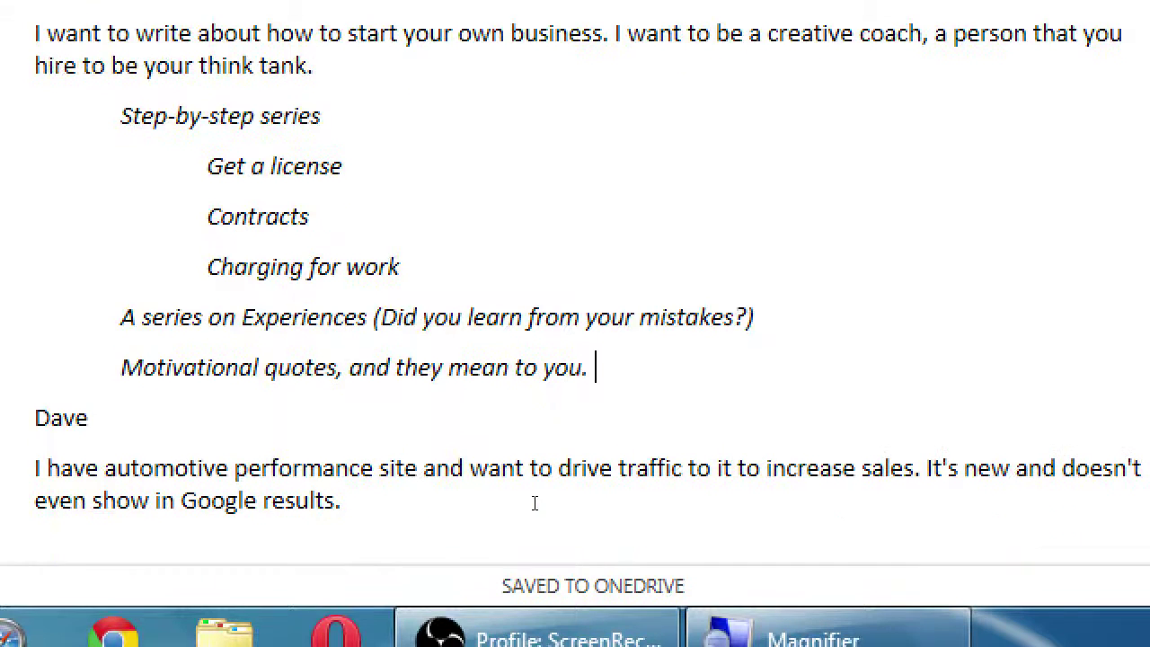
scroll(534, 503, "up", 1)
scroll(533, 502, "down", 4)
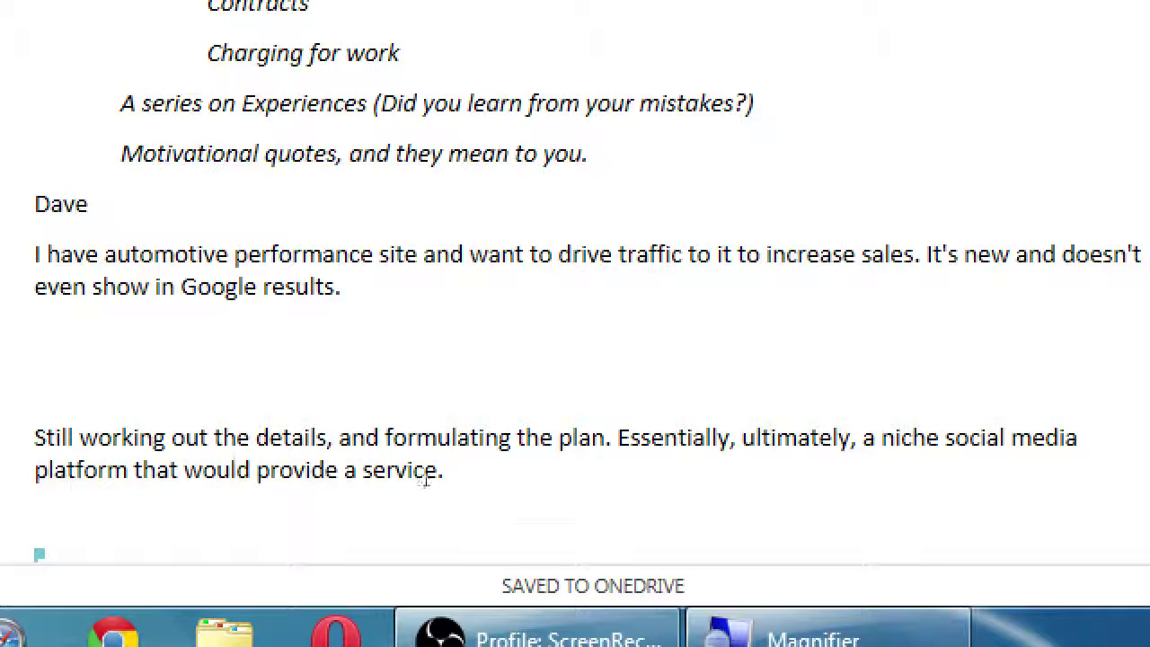
key("Down")
key("Down")
key("Down")
key("Down")
key("Tab")
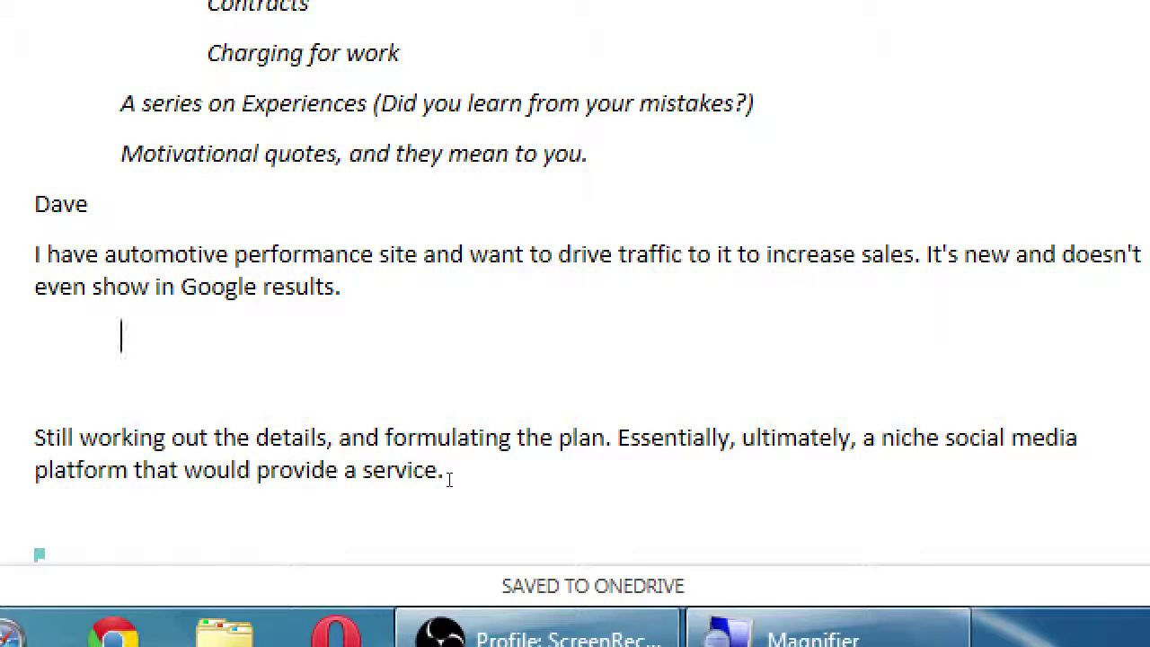
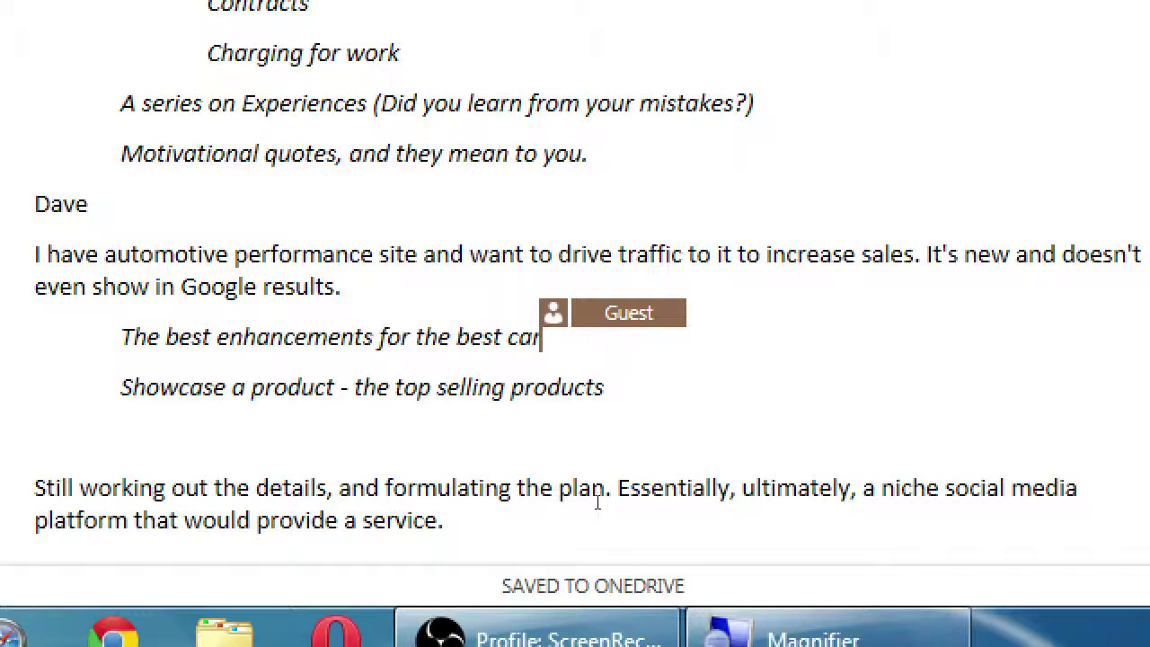
Add 'Series on muscle cars' as a third italic indented idea under the automotive site entry.
key("Return")
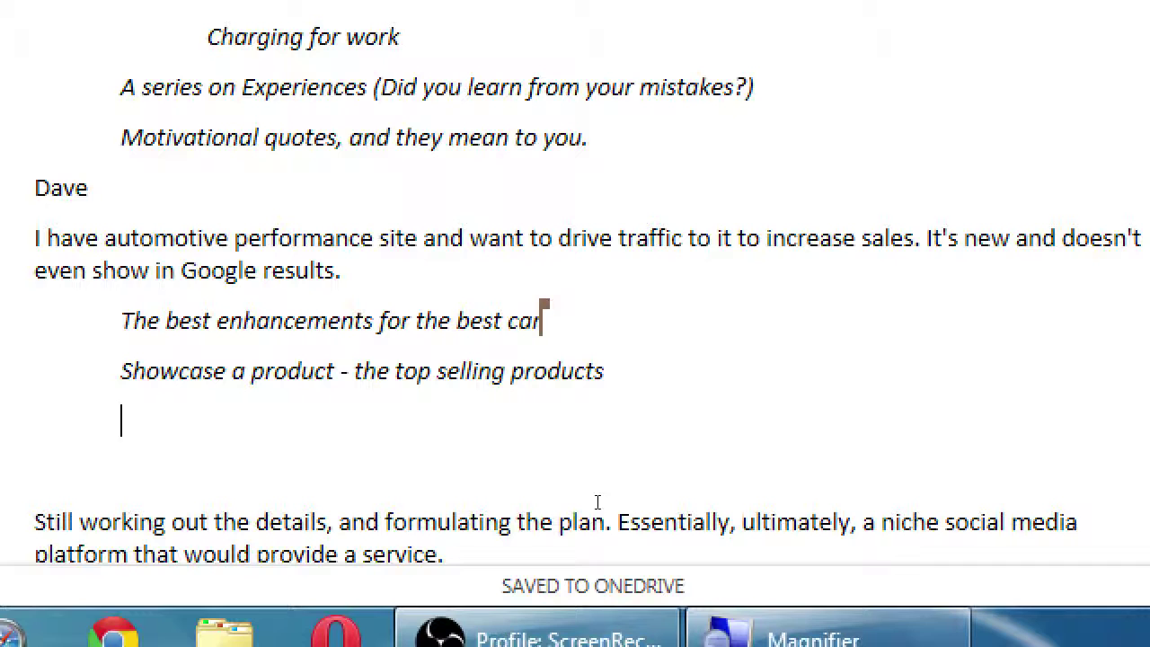
type("Sere")
key("BackSpace")
type("ies on ")
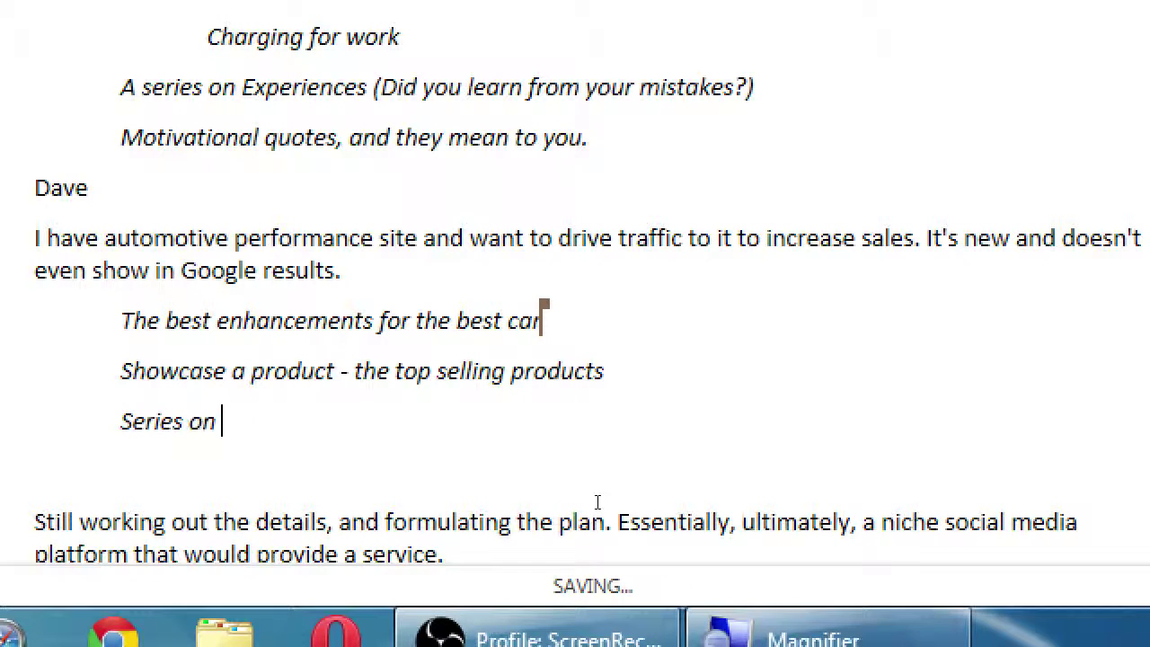
type("muscle cars")
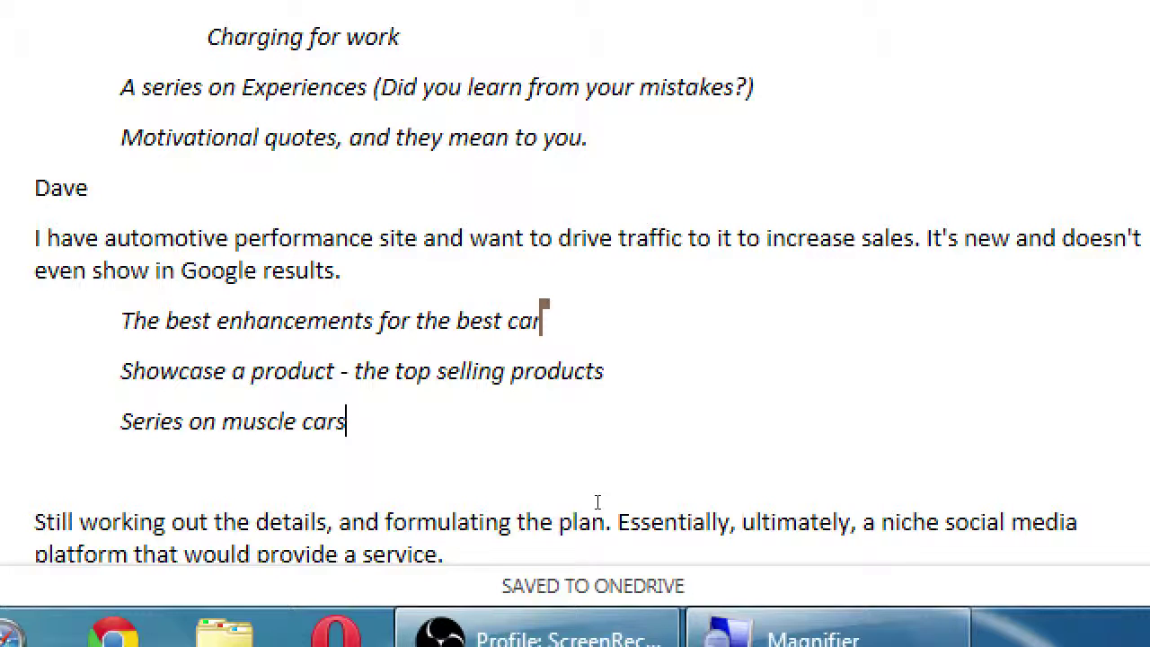
scroll(597, 501, "up", 1)
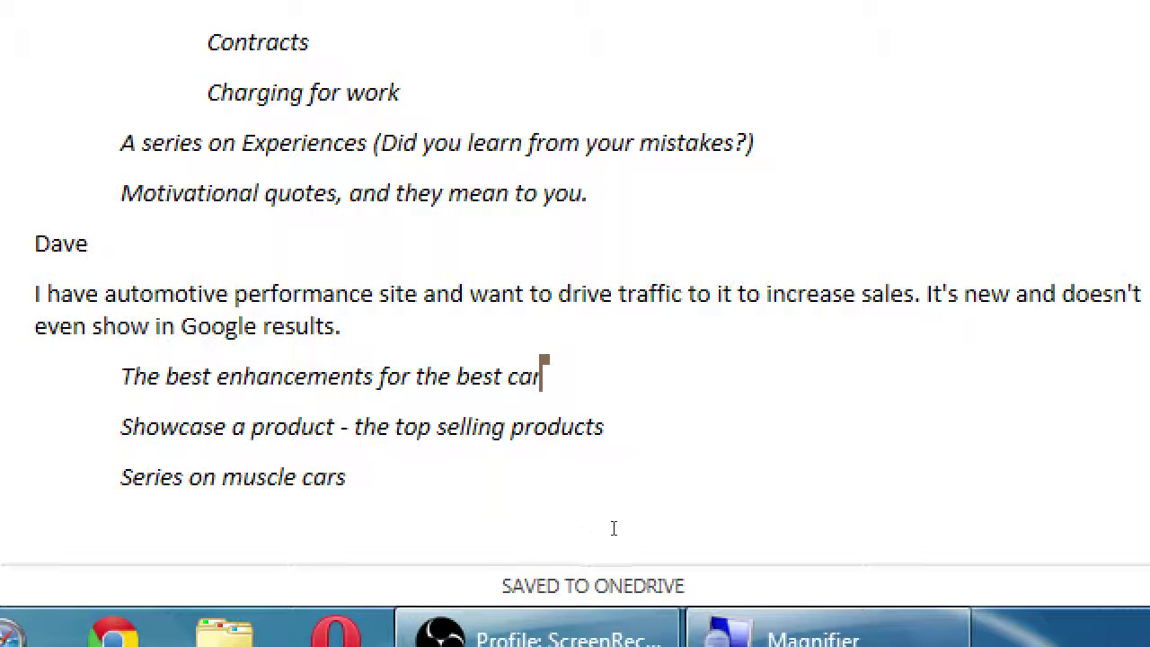
scroll(613, 528, "down", 2)
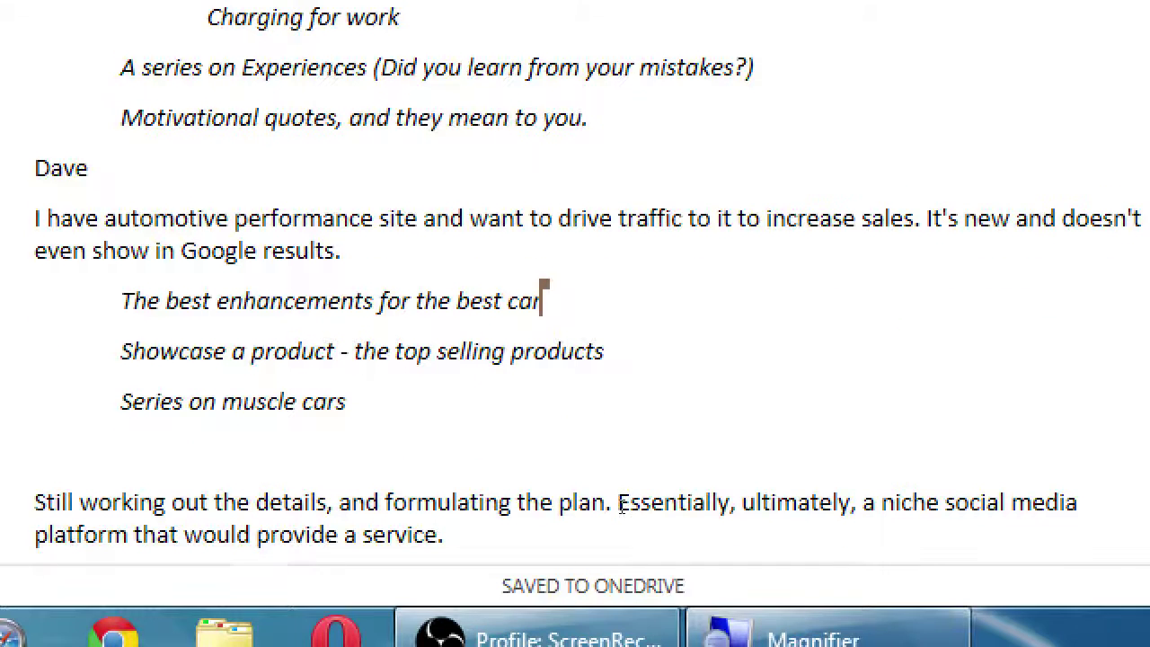
scroll(620, 504, "down", 2)
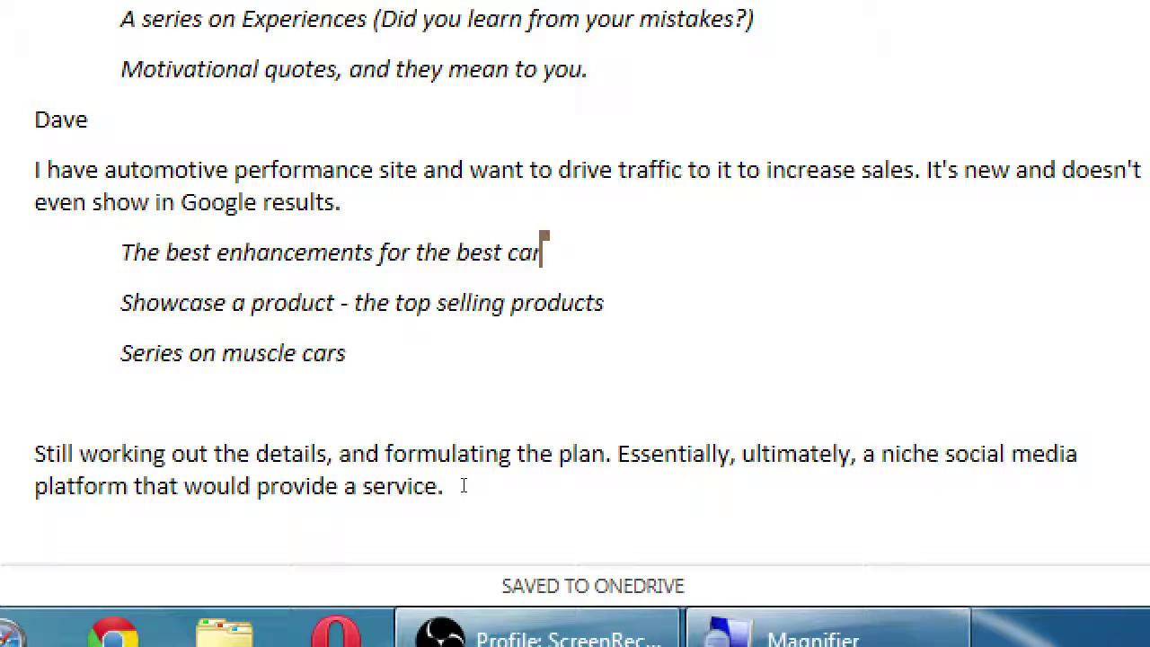
key("super+minus")
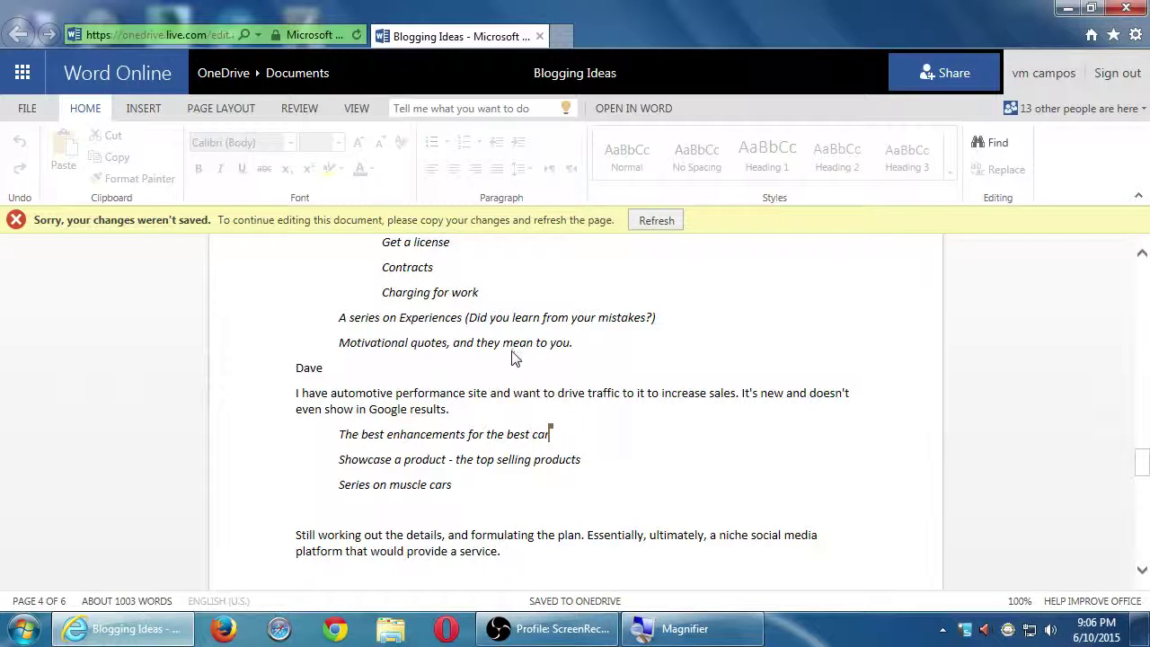
Refresh the document after the save error and start a new line after 'Series on muscle cars'.
left_click(654, 220)
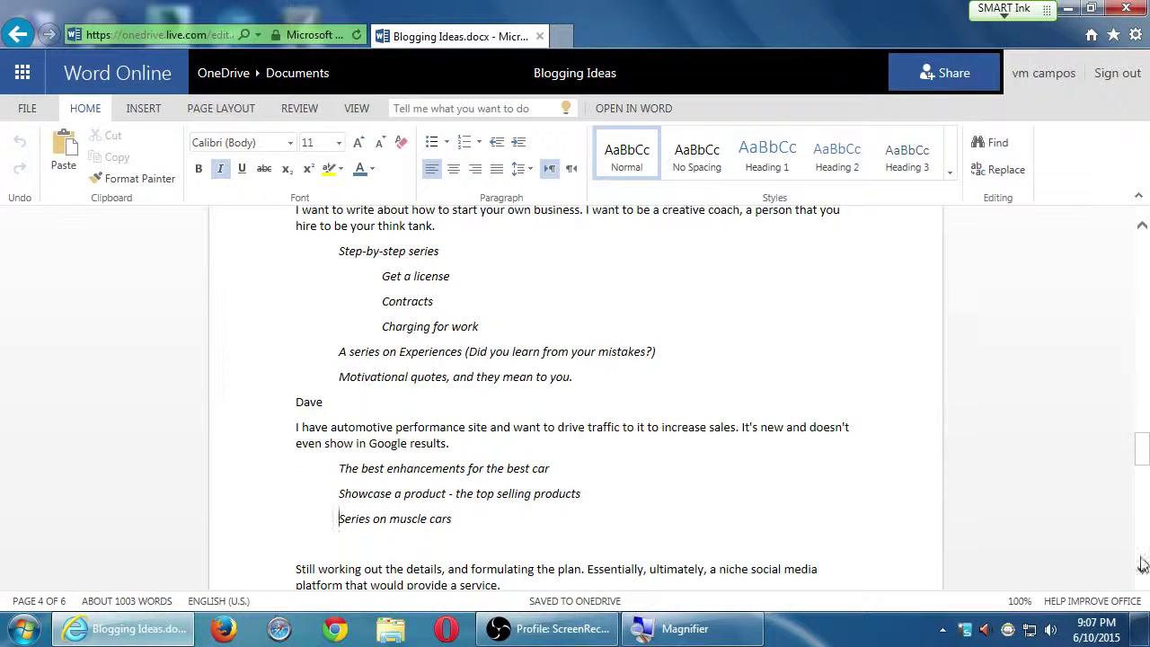
scroll(1142, 563, "down", 2)
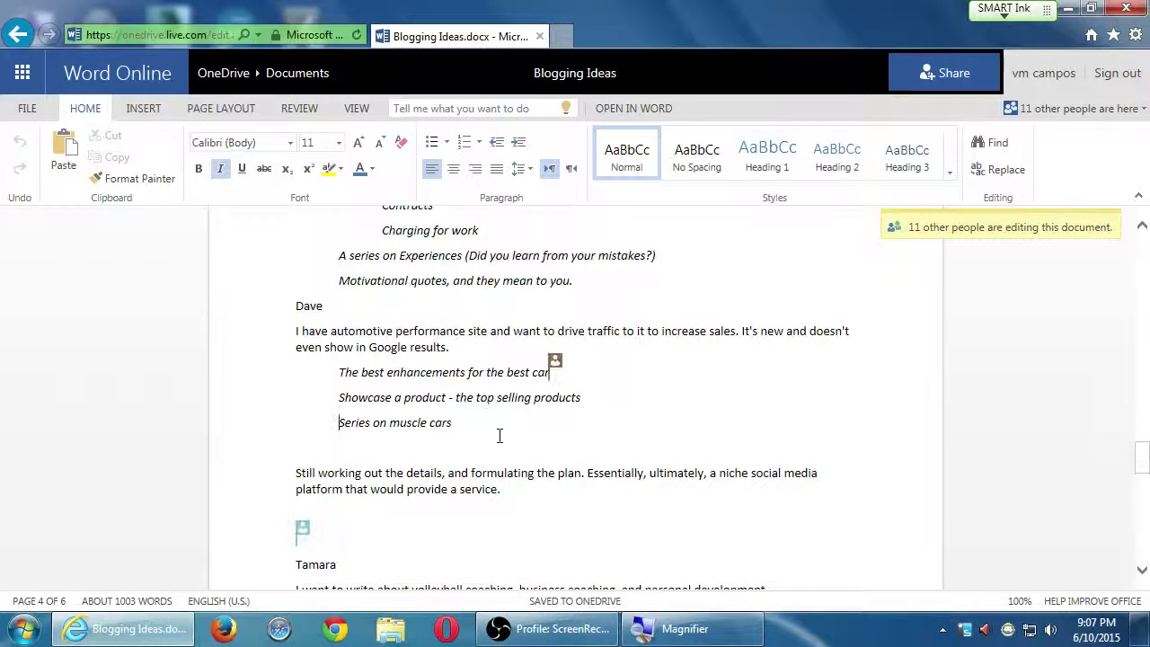
left_click(499, 435)
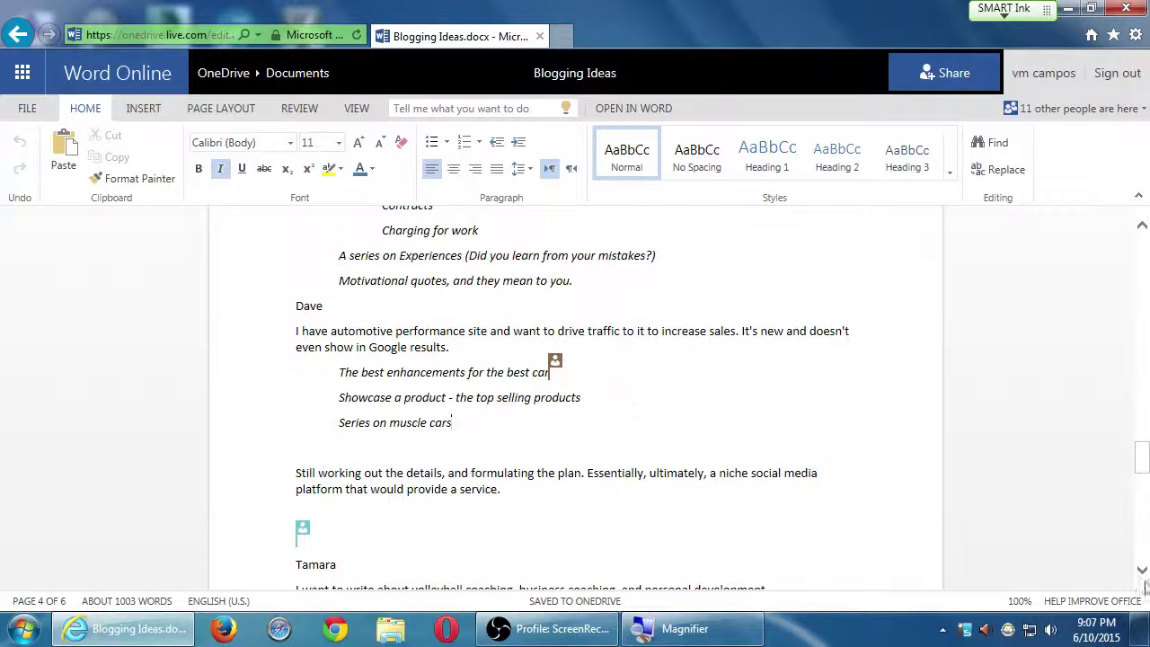
scroll(1142, 575, "down", 2)
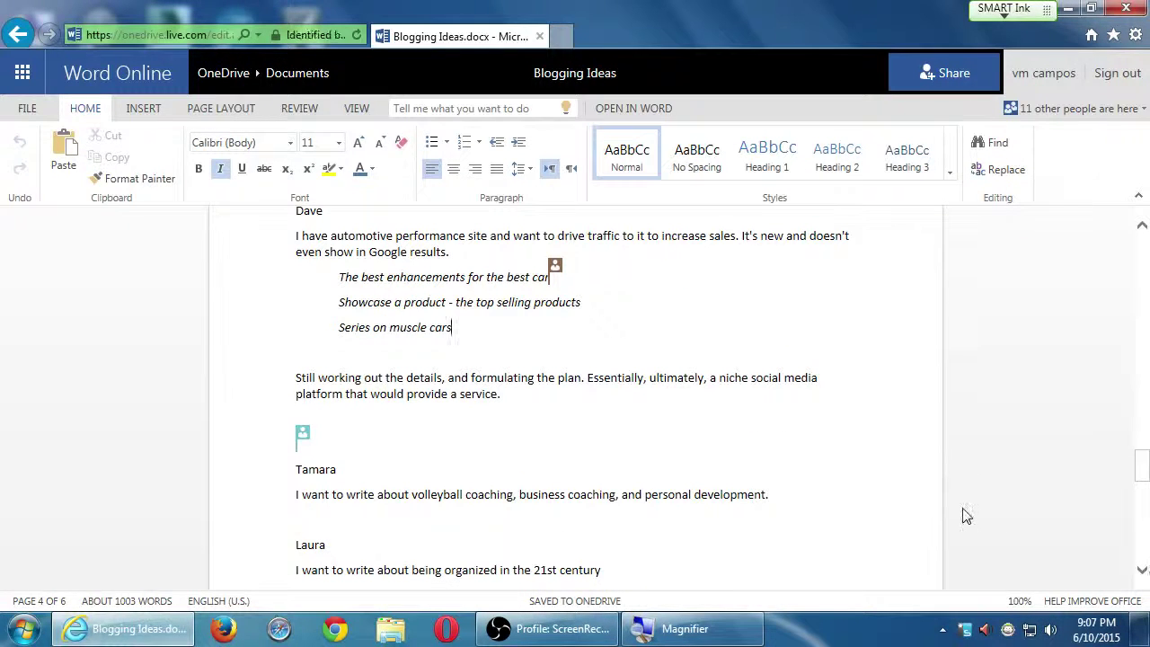
key("Return")
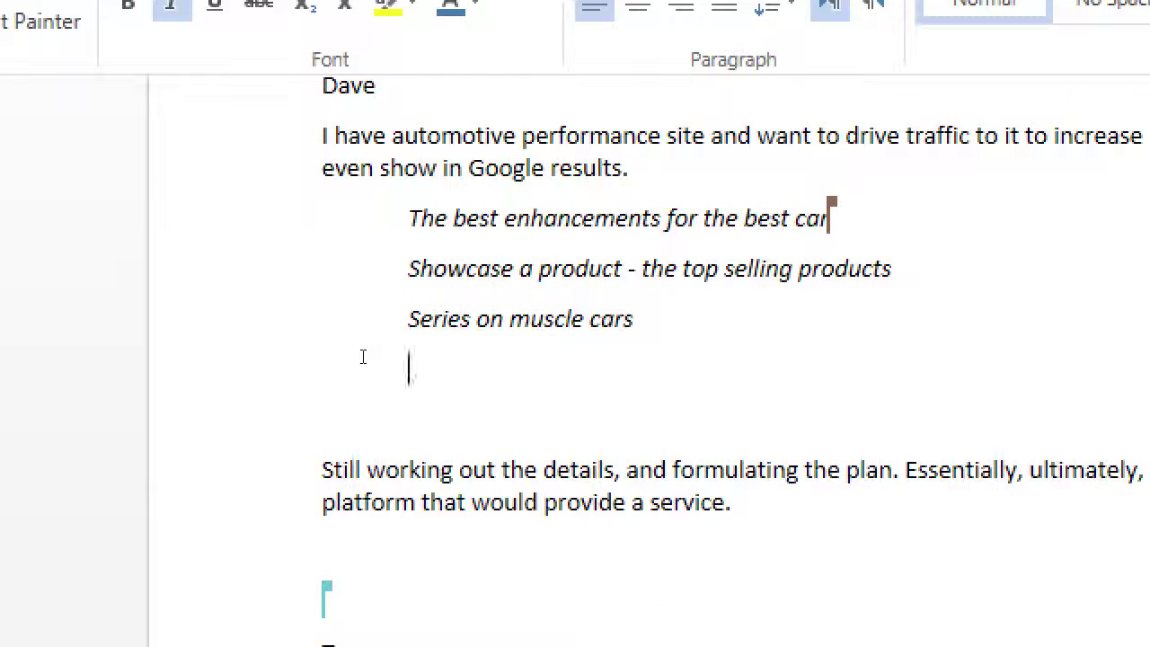
Type 'Dos and Don'ts' as the fourth idea, then indent the empty line below the plan paragraph.
type("Dos and d")
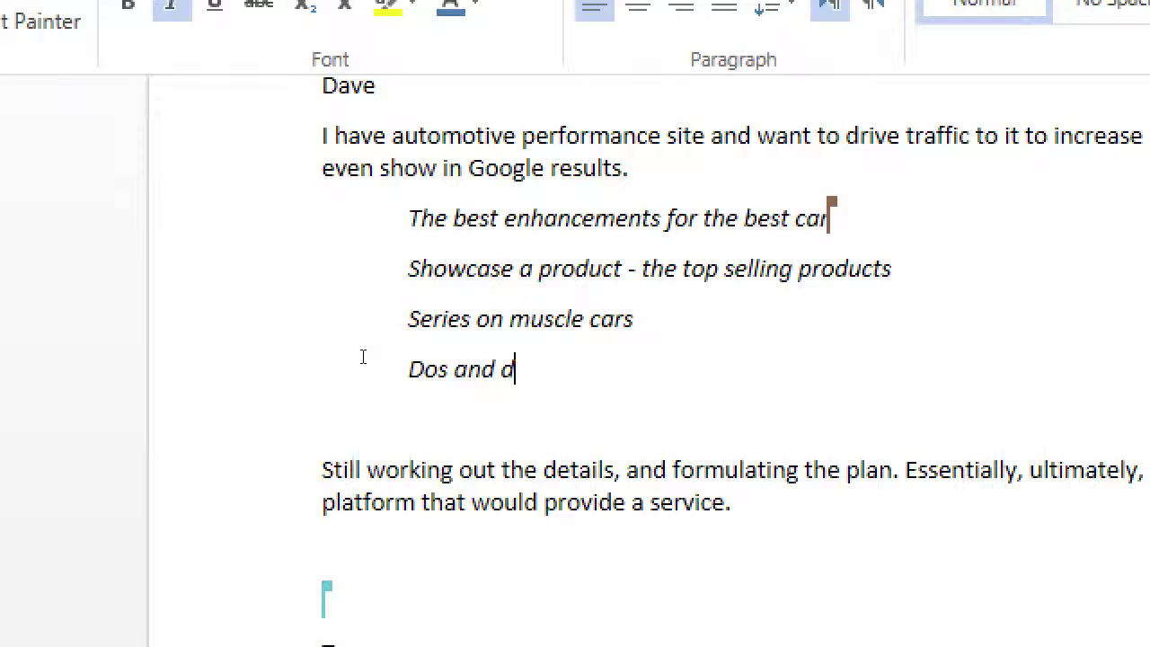
key("BackSpace")
type("Don'ts")
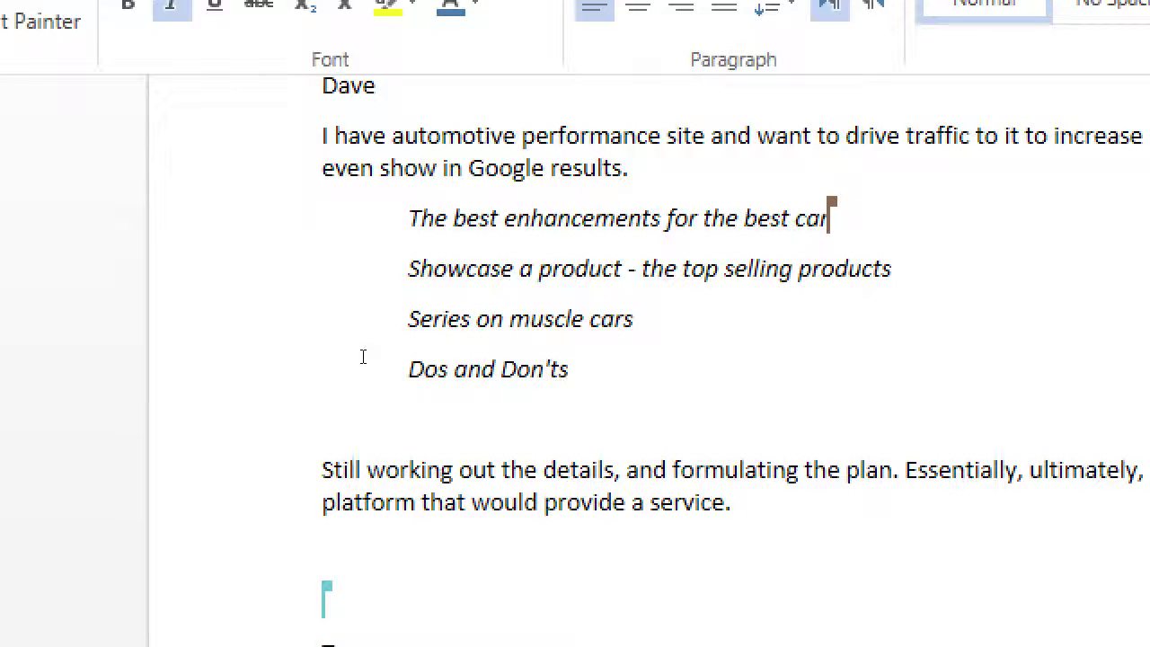
scroll(688, 472, "down", 1)
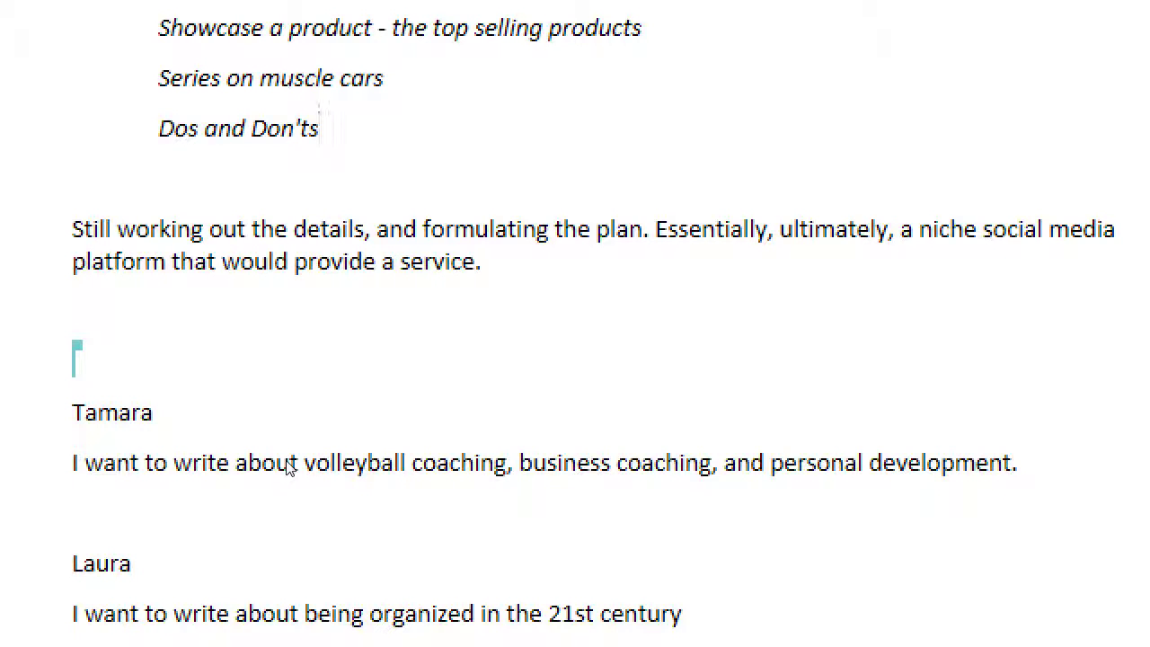
key("Down")
key("Down")
key("Down")
key("Down")
key("Tab")
Type 'Read the blogs of the competition', italicize it, and add a new indented line below.
type("Read th")
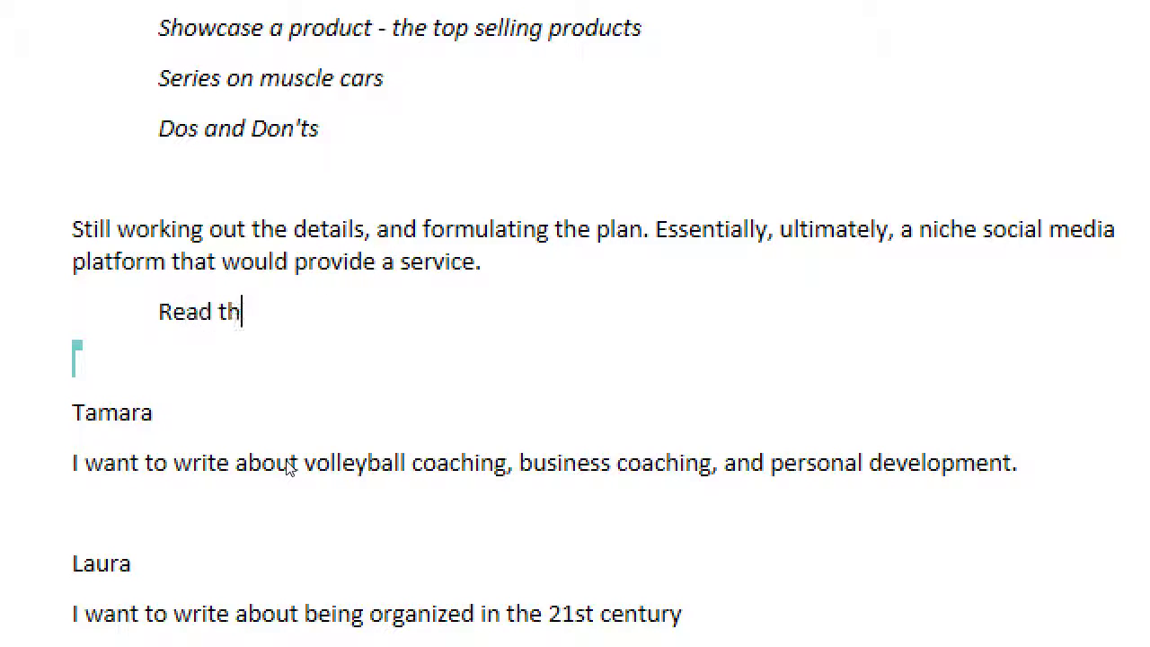
type("e blogs of the competition")
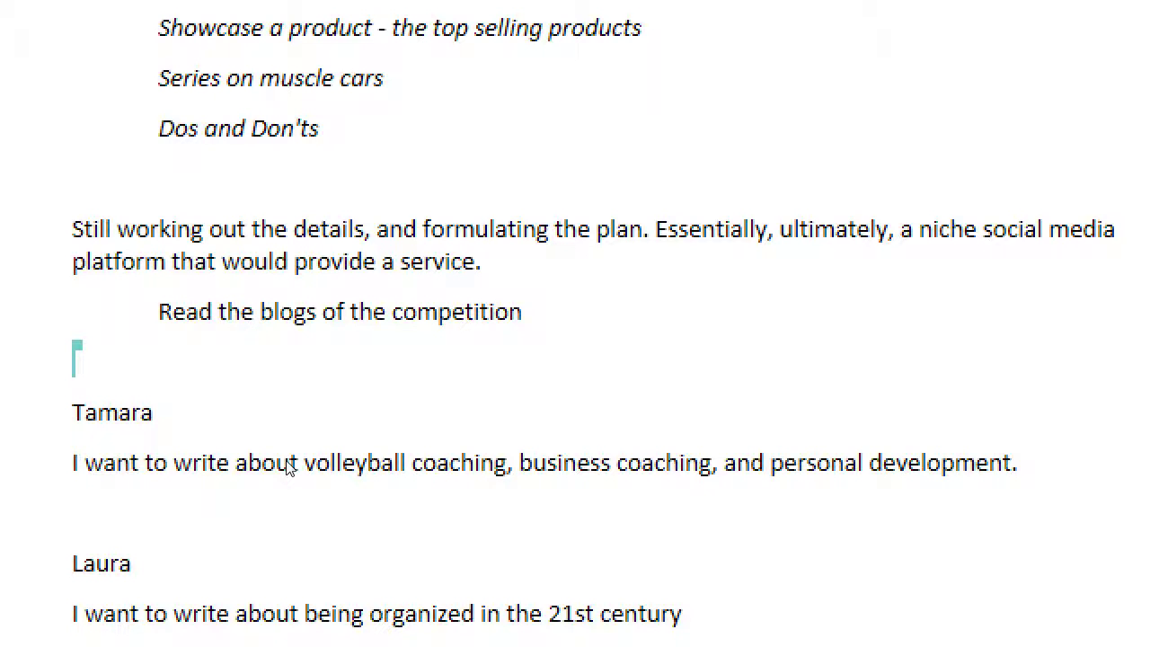
key("shift+Home")
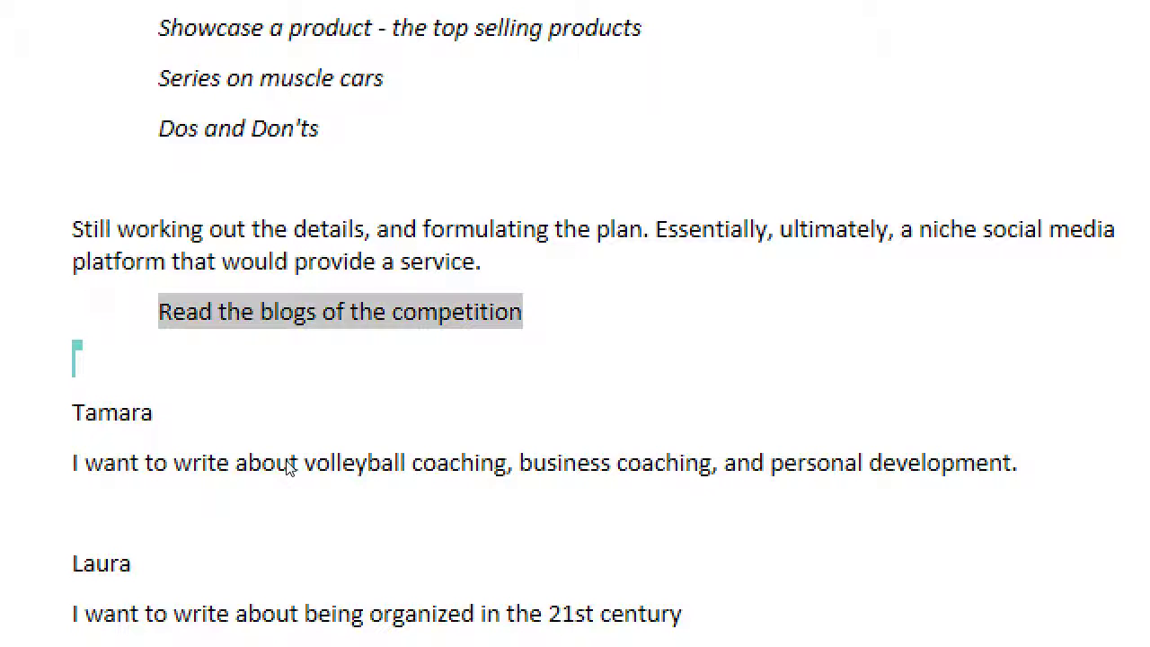
key("ctrl+i")
key("End")
key("Return")
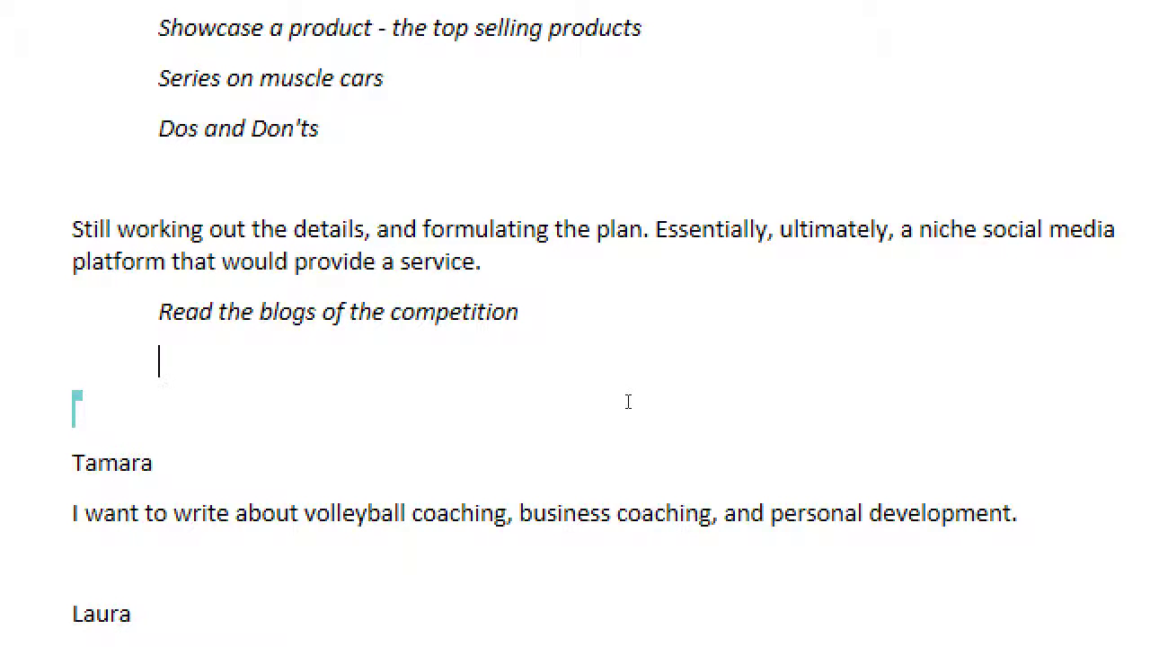
Zoom the Magnifier out to show the whole browser window.
scroll(627, 400, "down", 2)
scroll(627, 400, "down", 4)
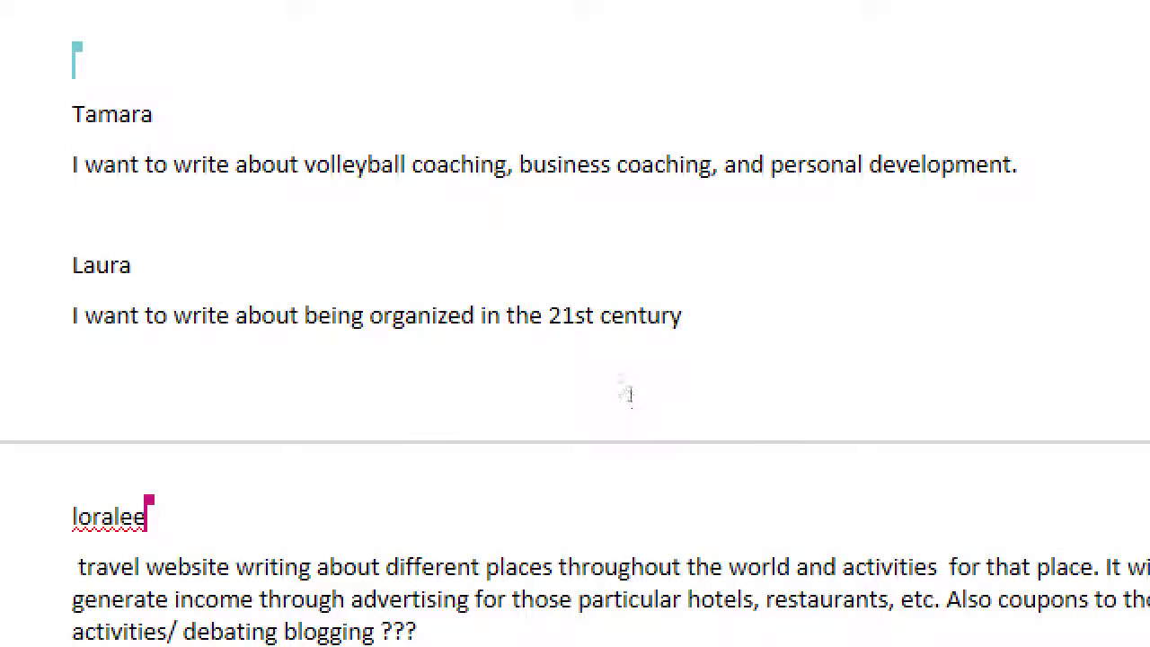
key("super+minus")
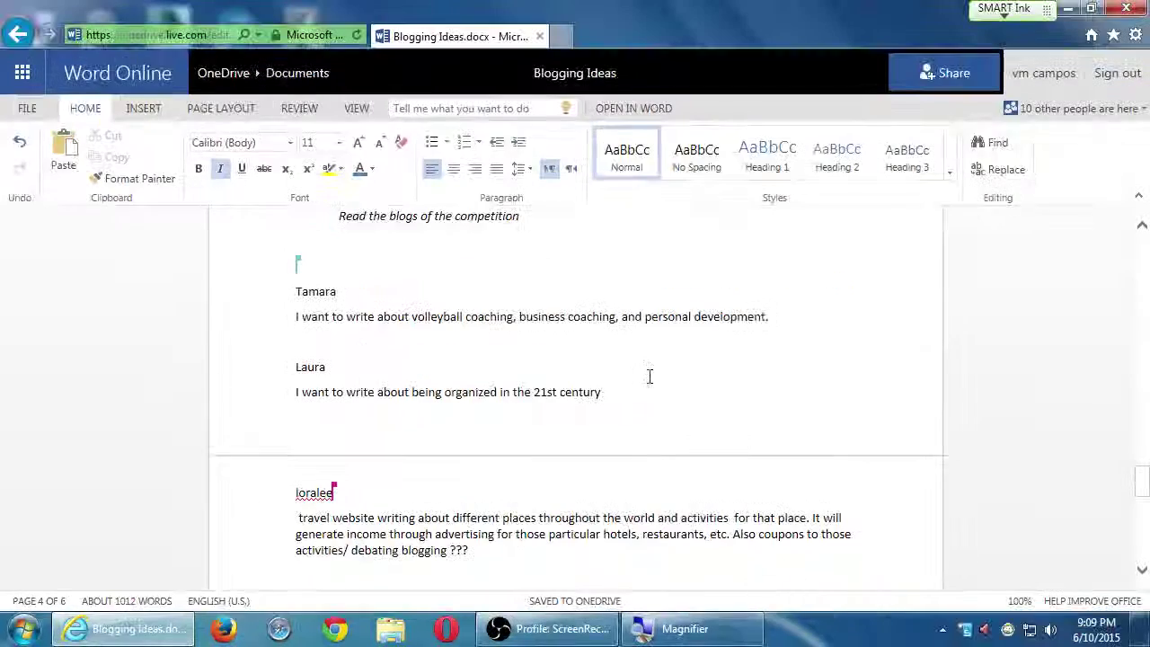
mouse_move(1141, 476)
left_mouse_down()
mouse_move(1137, 562)
mouse_move(1143, 481)
left_mouse_up()
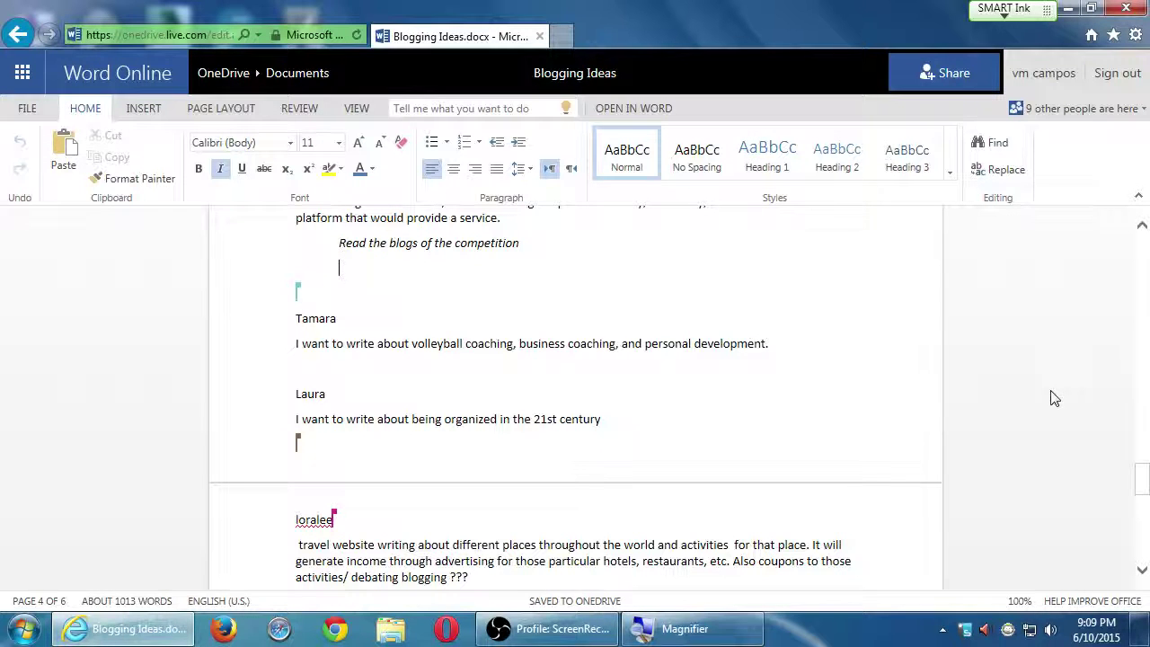
Scroll through the remaining blogger entries, then minimize the Word Online window.
scroll(888, 398, "up", 3)
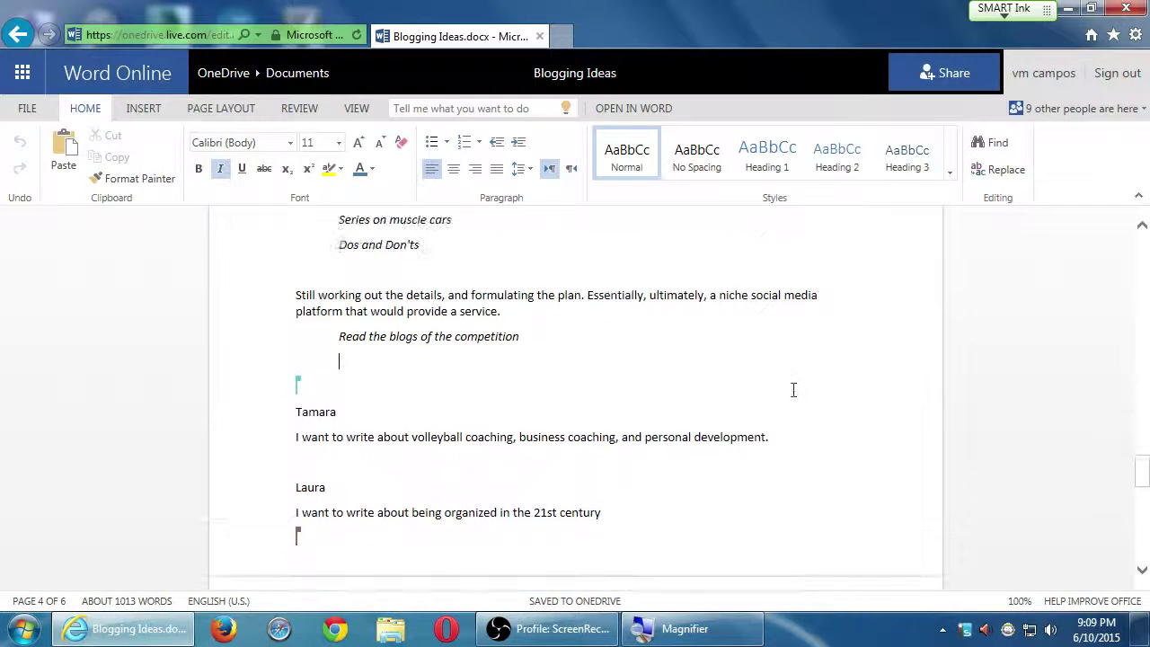
scroll(768, 355, "up", 2)
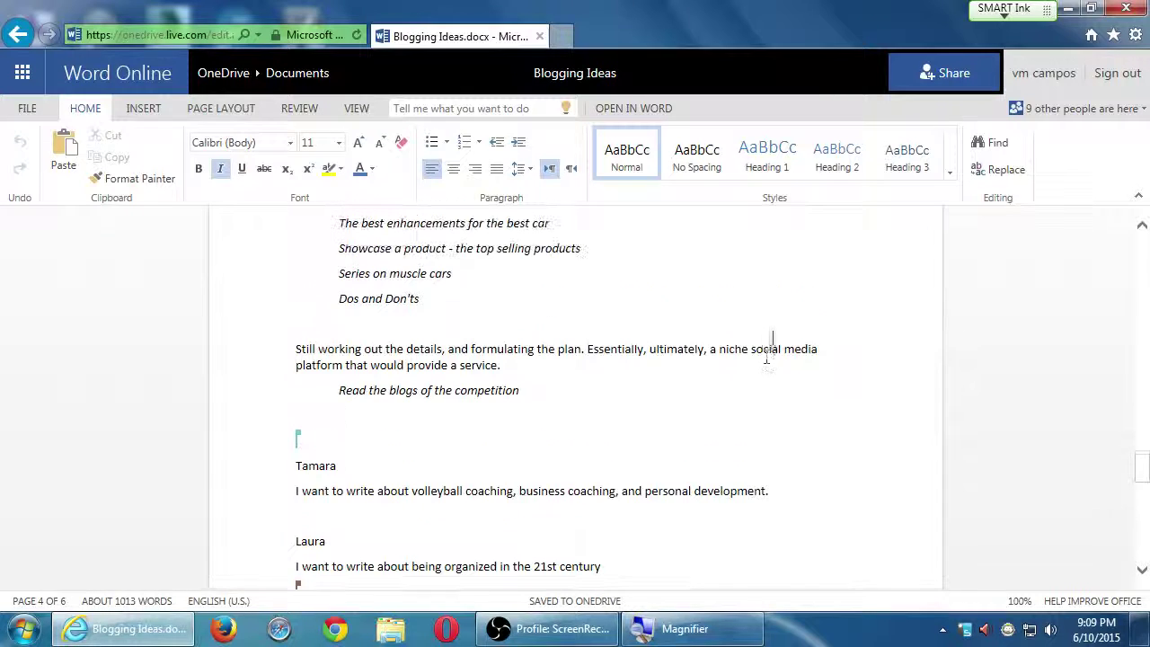
scroll(736, 357, "up", 3)
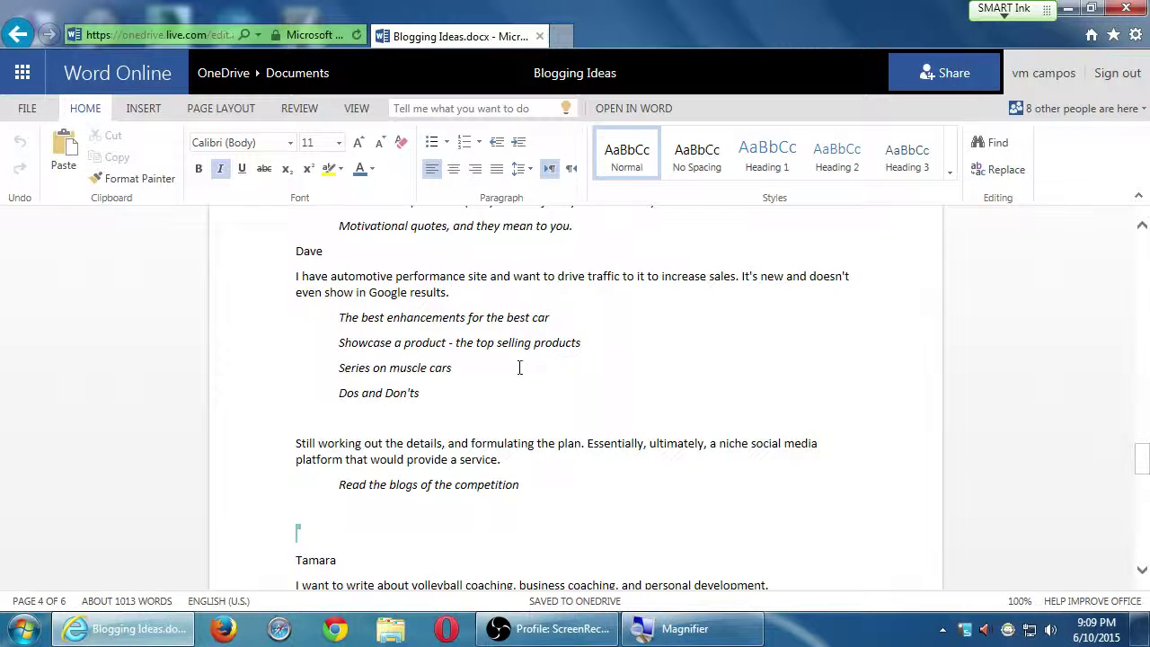
scroll(539, 359, "up", 3)
scroll(503, 426, "down", 2)
scroll(503, 426, "down", 5)
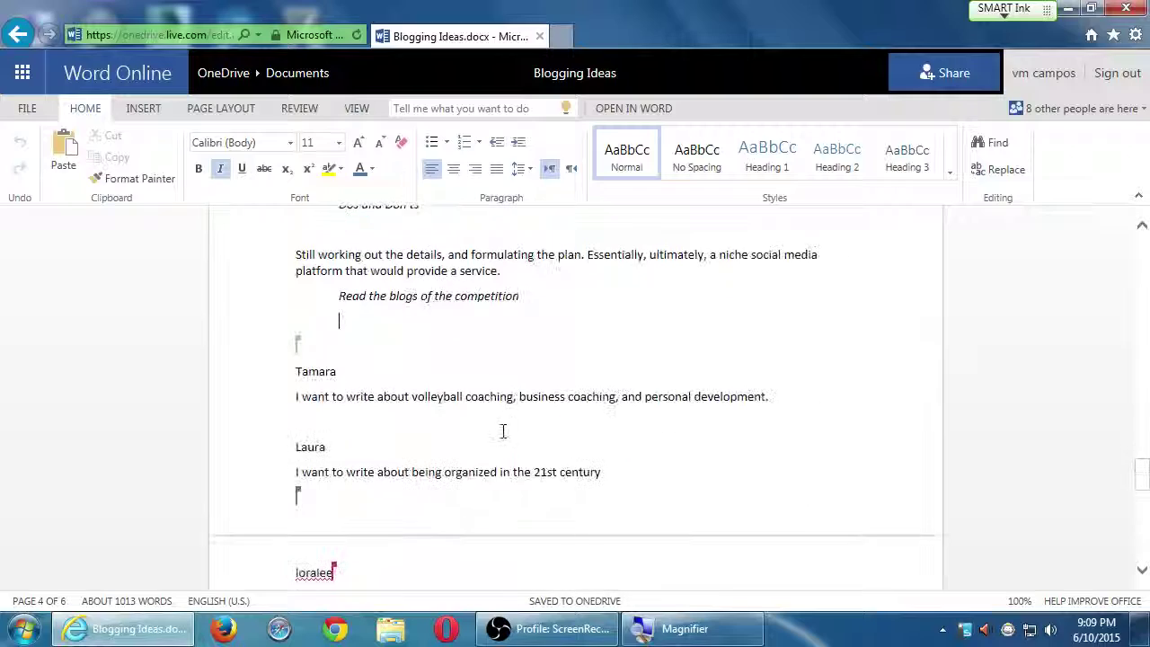
scroll(532, 428, "down", 8)
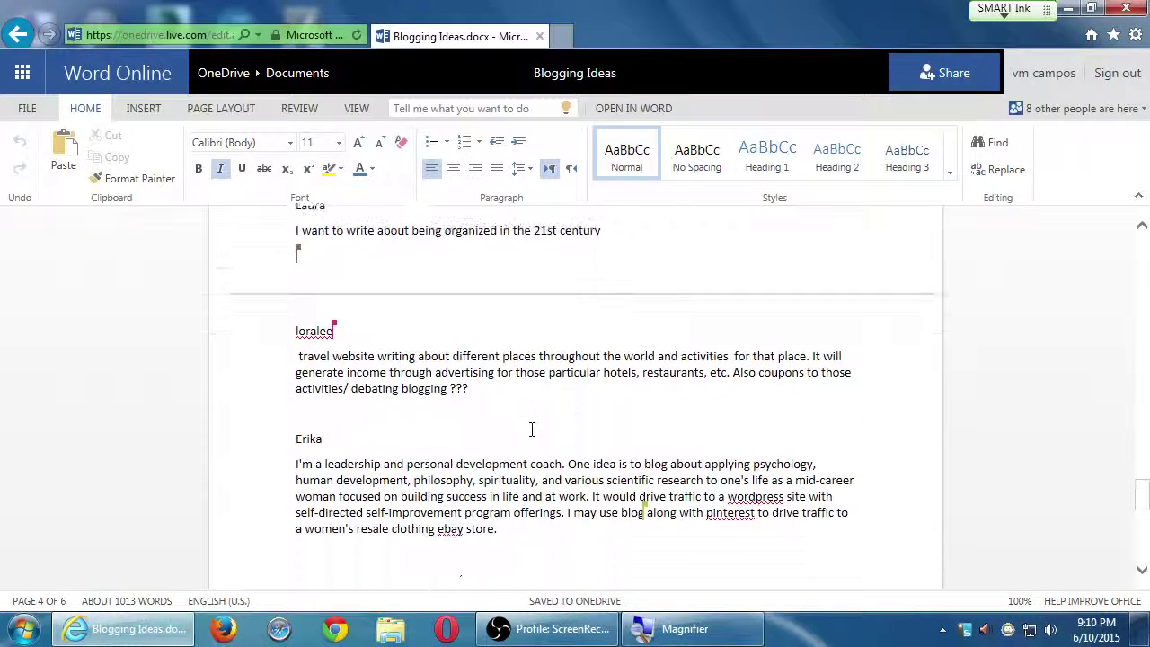
scroll(539, 428, "down", 3)
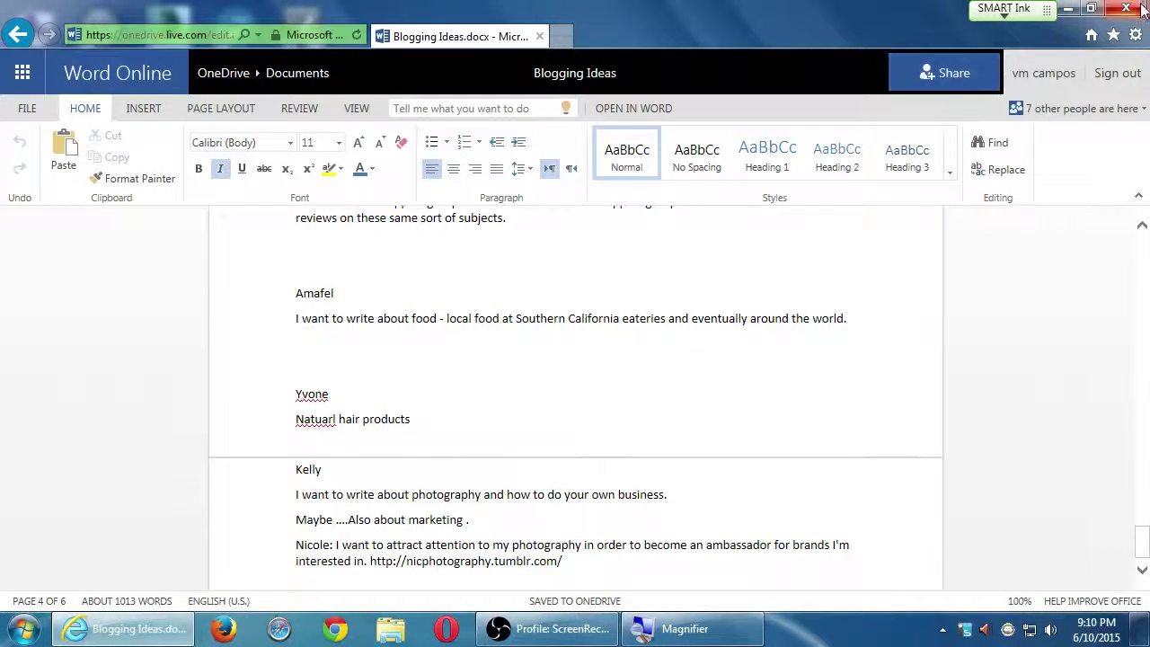
left_click(1067, 8)
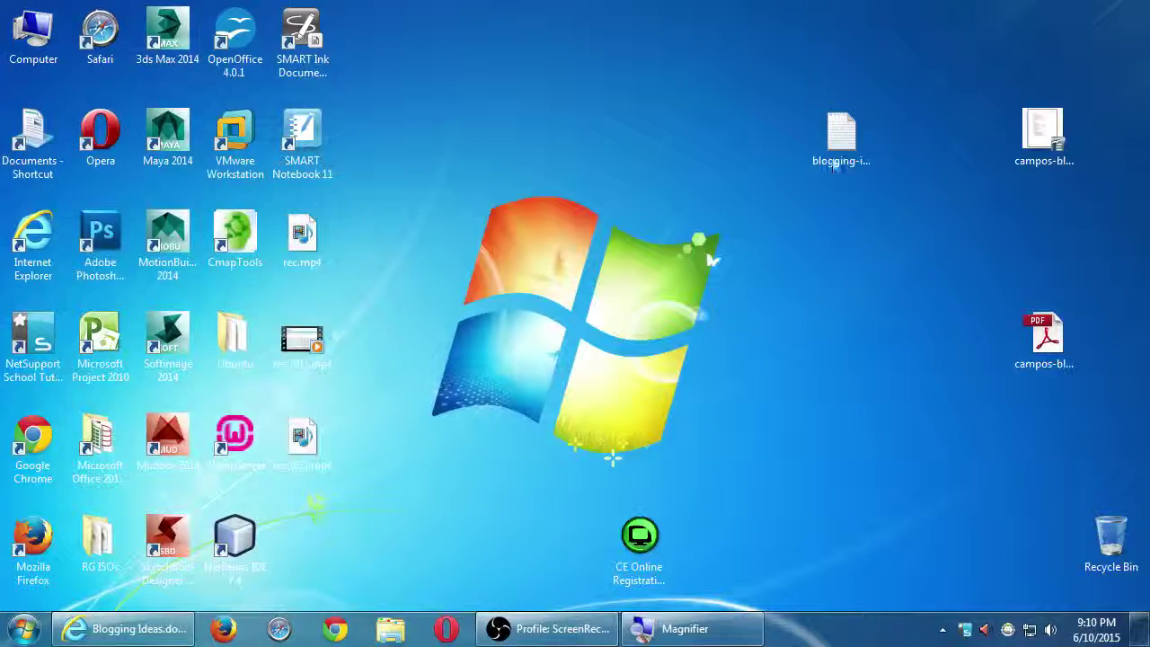
Select and deselect blogging-ideas-link.txt on the desktop, then restore the OBS recording window.
left_click(840, 141)
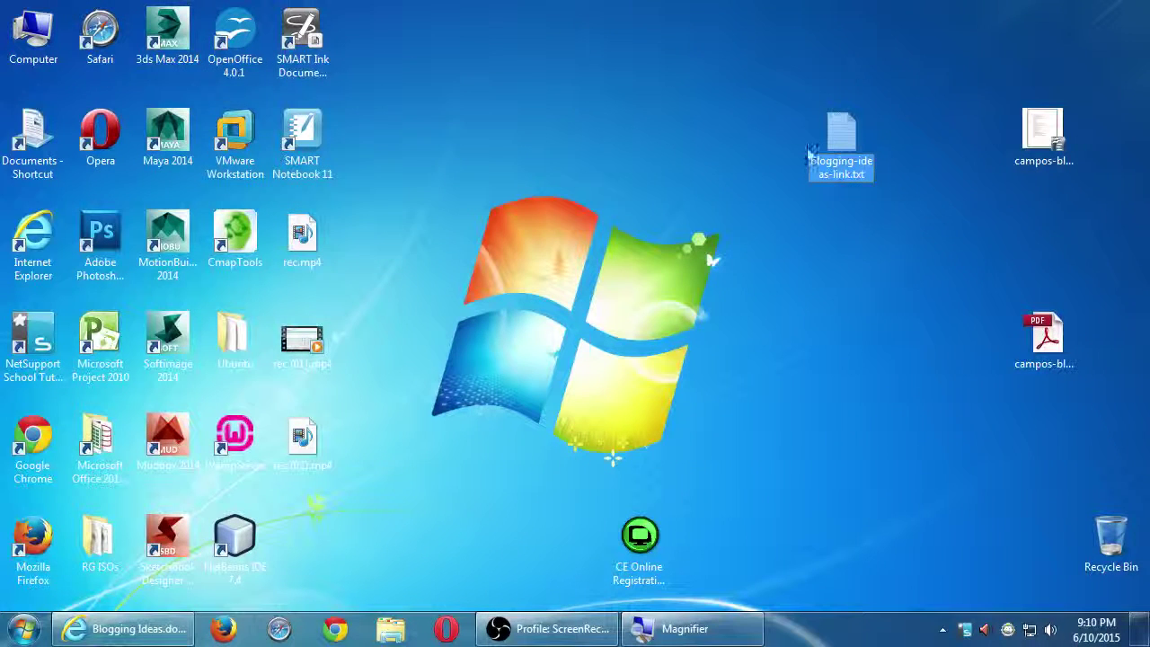
left_click(719, 248)
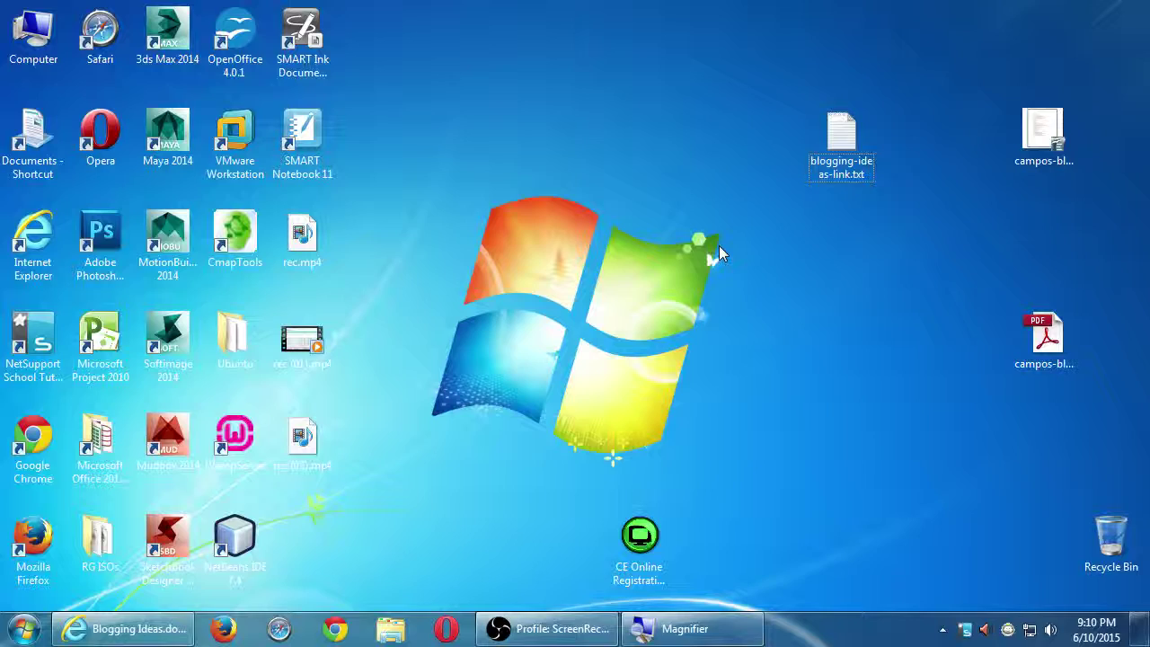
left_click(566, 628)
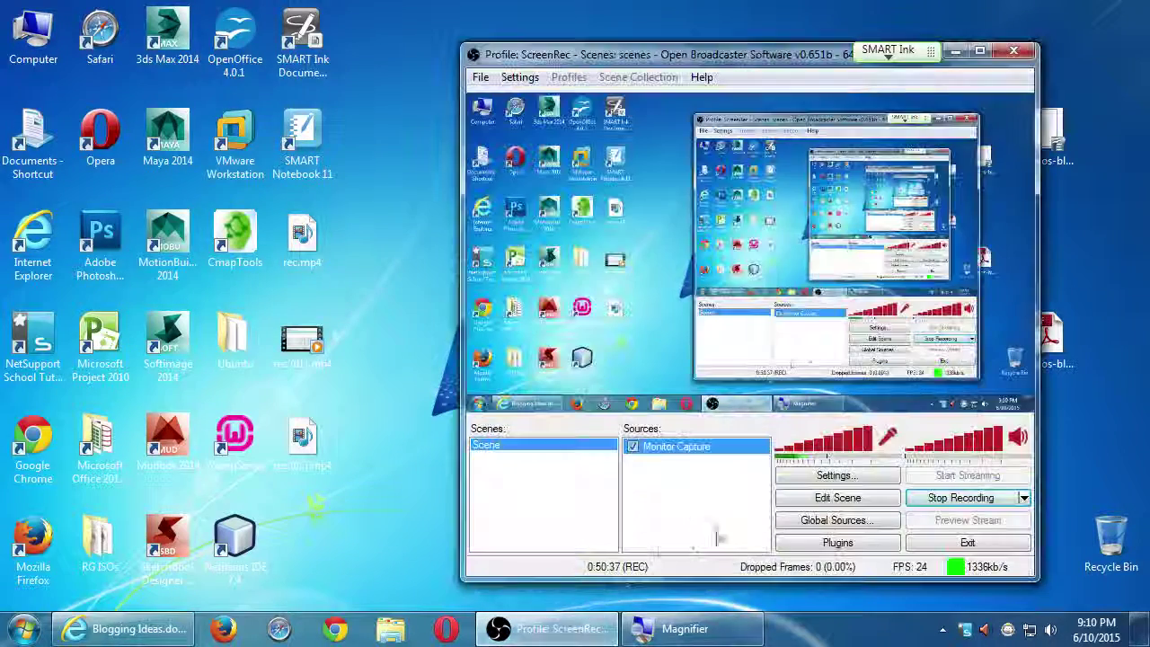